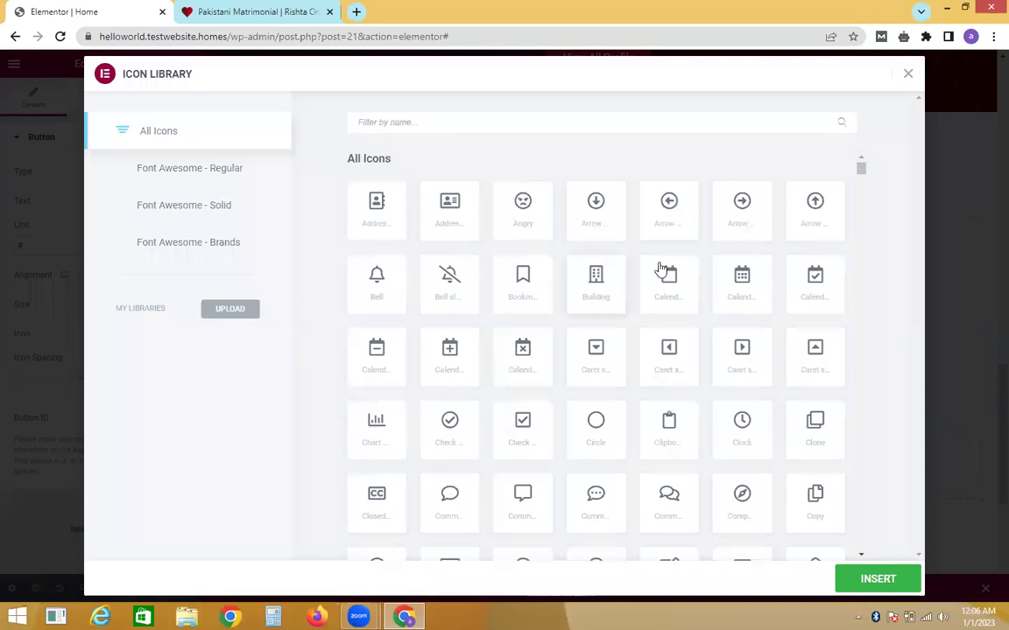
# Add the right-arrow circle icon to the Learn More button and set its position to After the text.
pyautogui.click(725, 217)
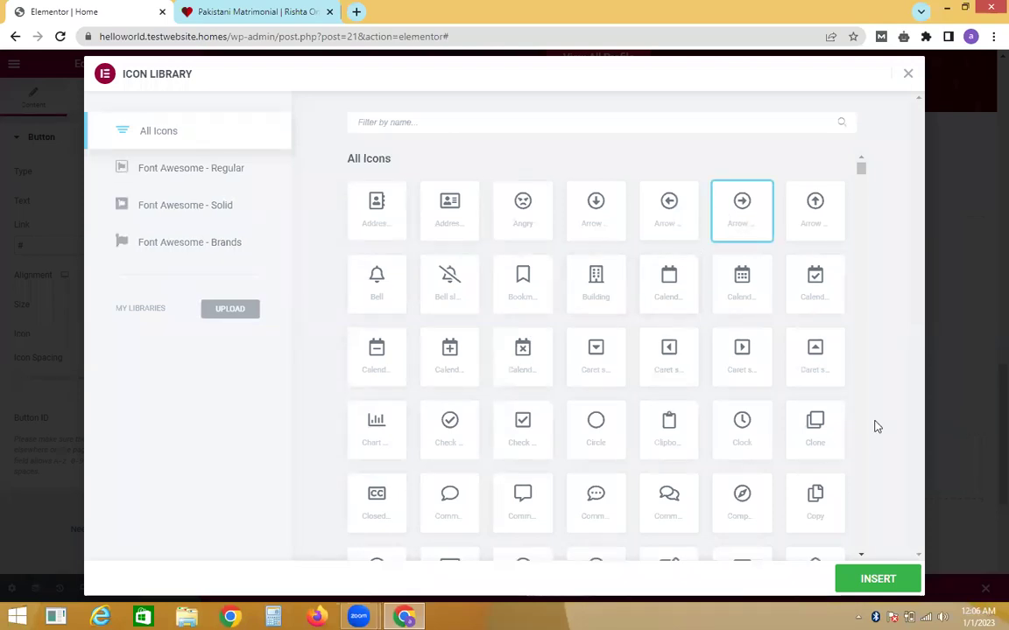
pyautogui.press('Return')
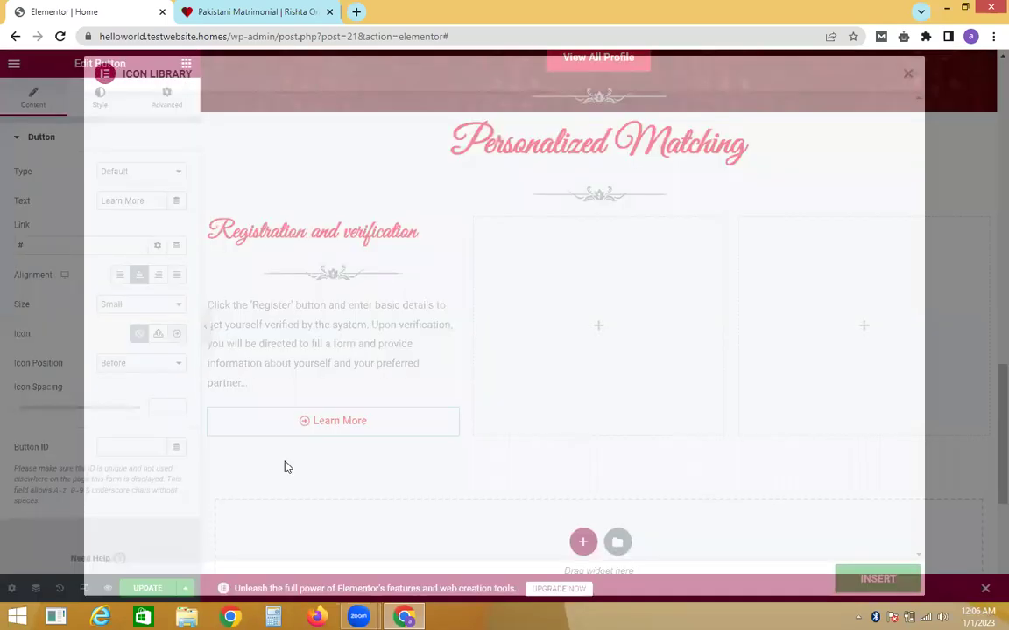
pyautogui.click(144, 363)
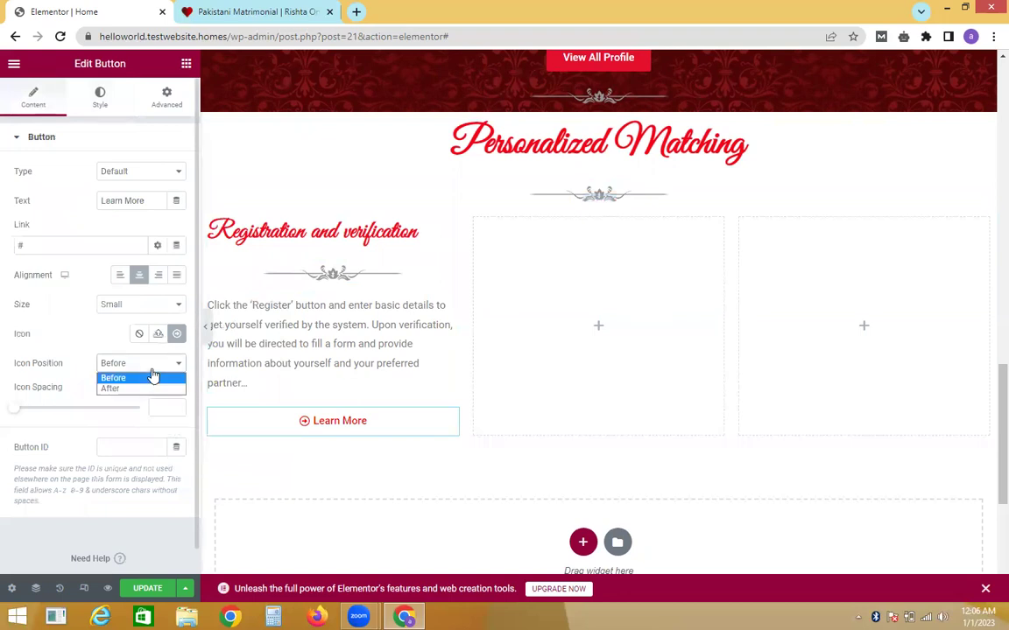
pyautogui.click(143, 389)
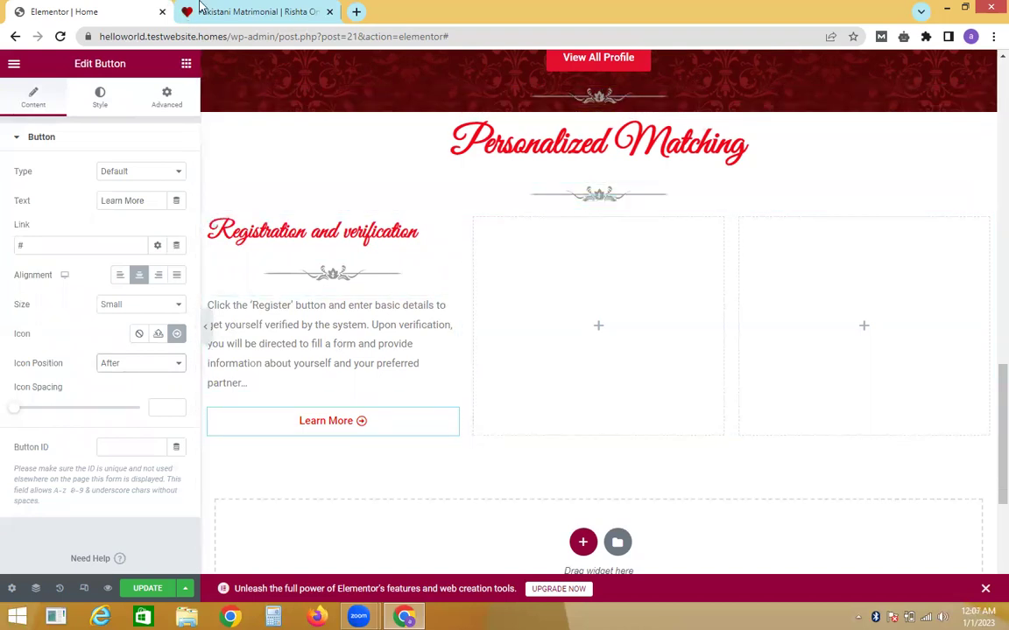
# Check the three cards on the reference site and duplicate the Registration and verification column twice.
pyautogui.click(232, 7)
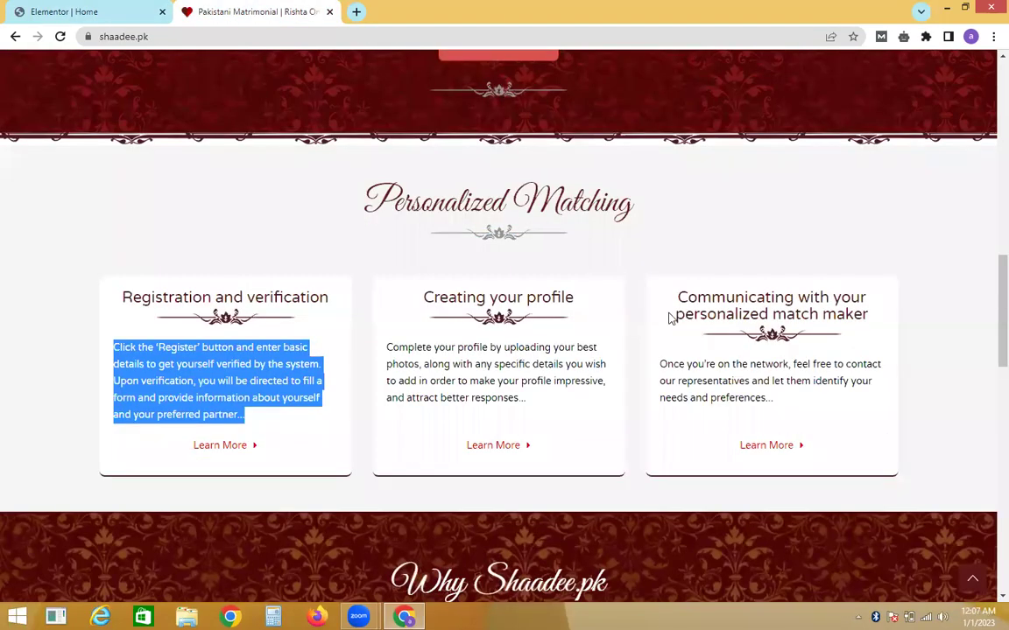
pyautogui.click(33, 9)
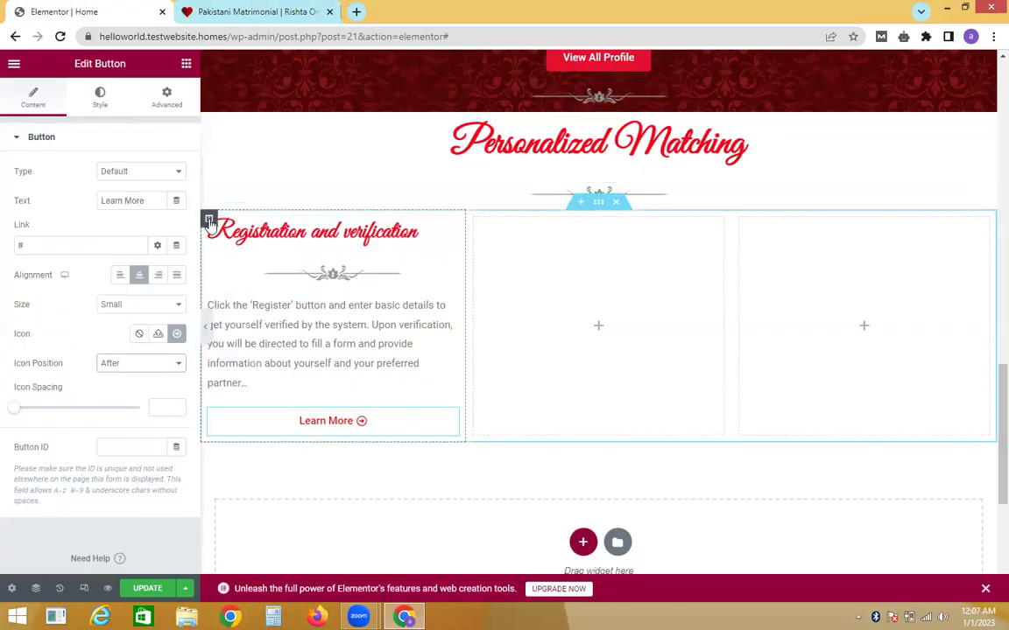
pyautogui.click(209, 221)
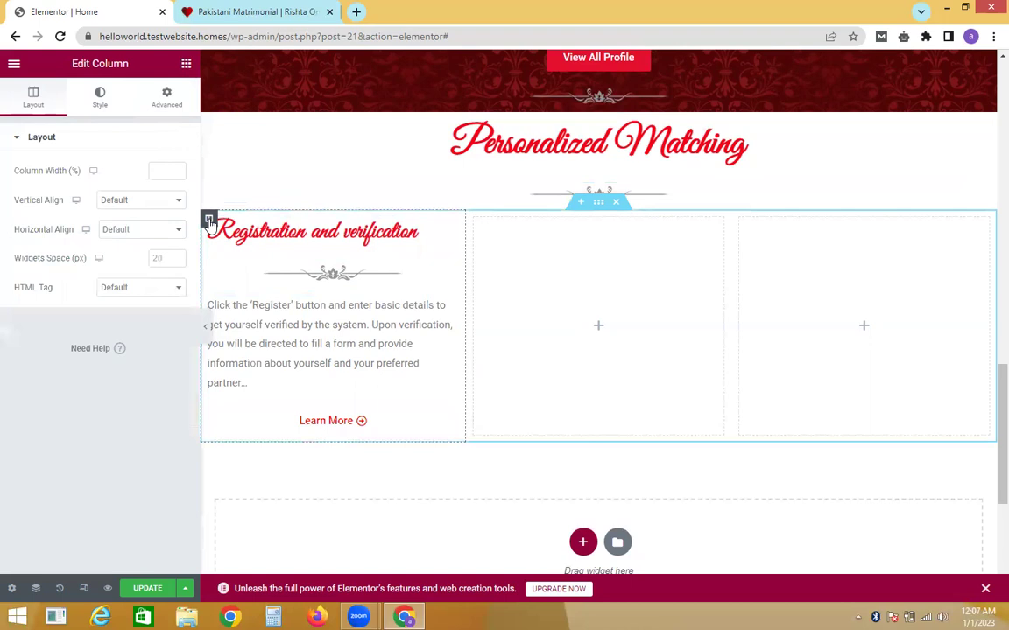
pyautogui.rightClick(209, 221)
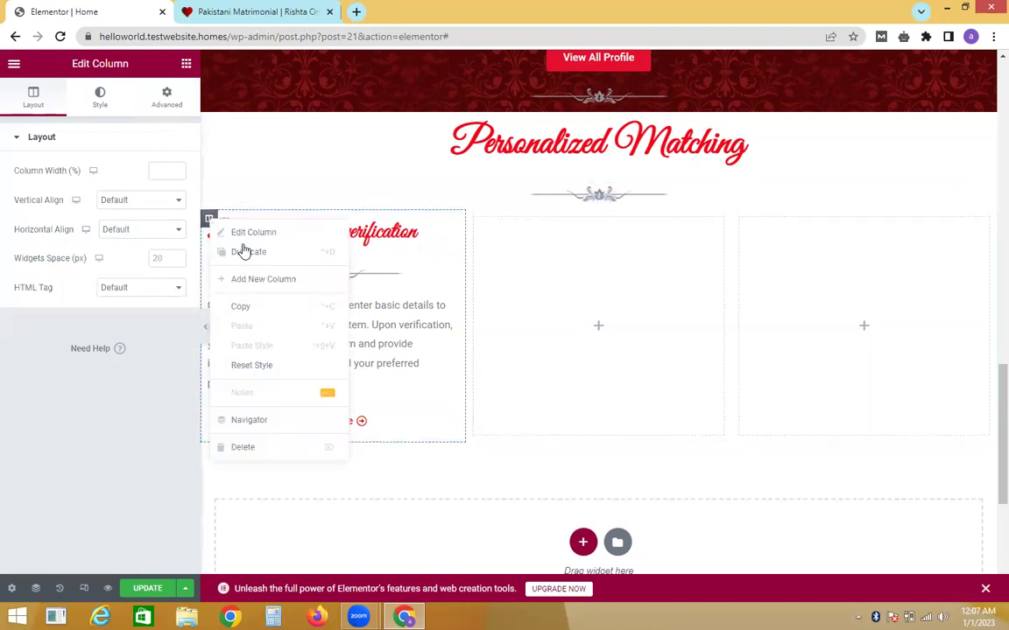
pyautogui.click(245, 252)
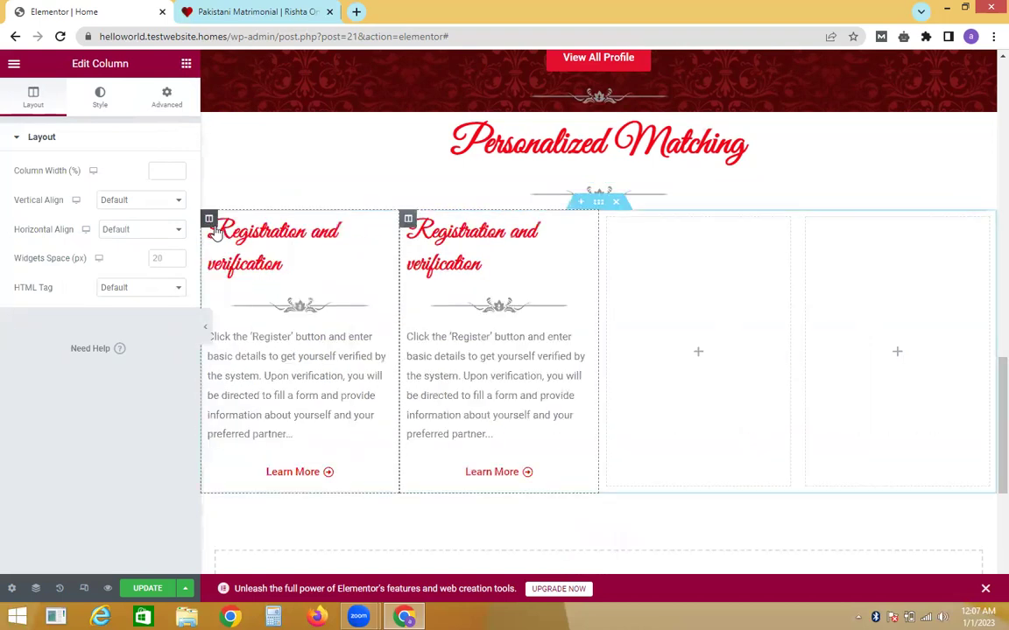
pyautogui.rightClick(212, 224)
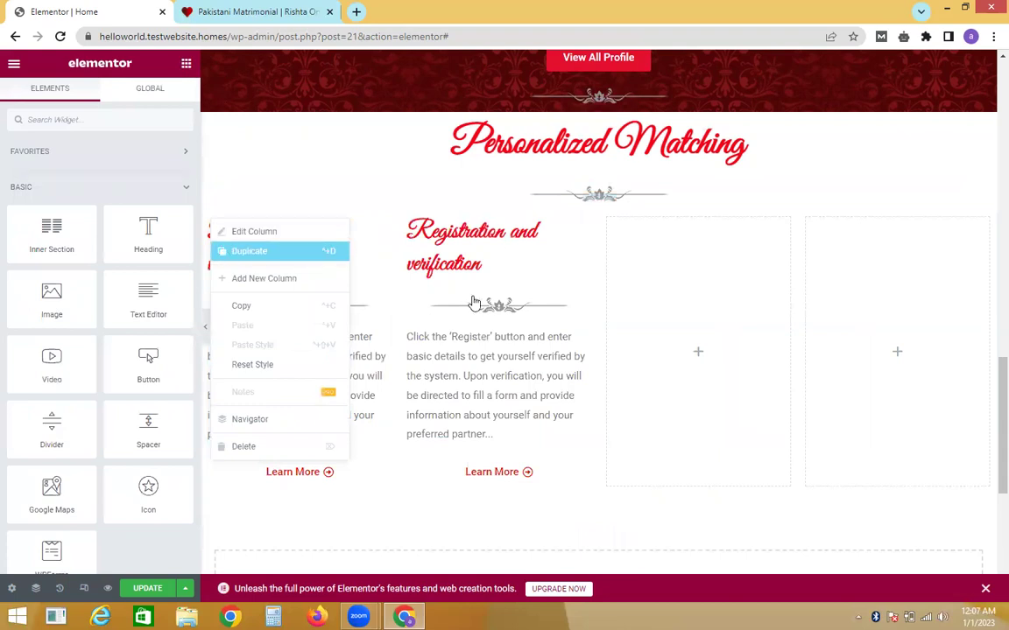
pyautogui.click(235, 251)
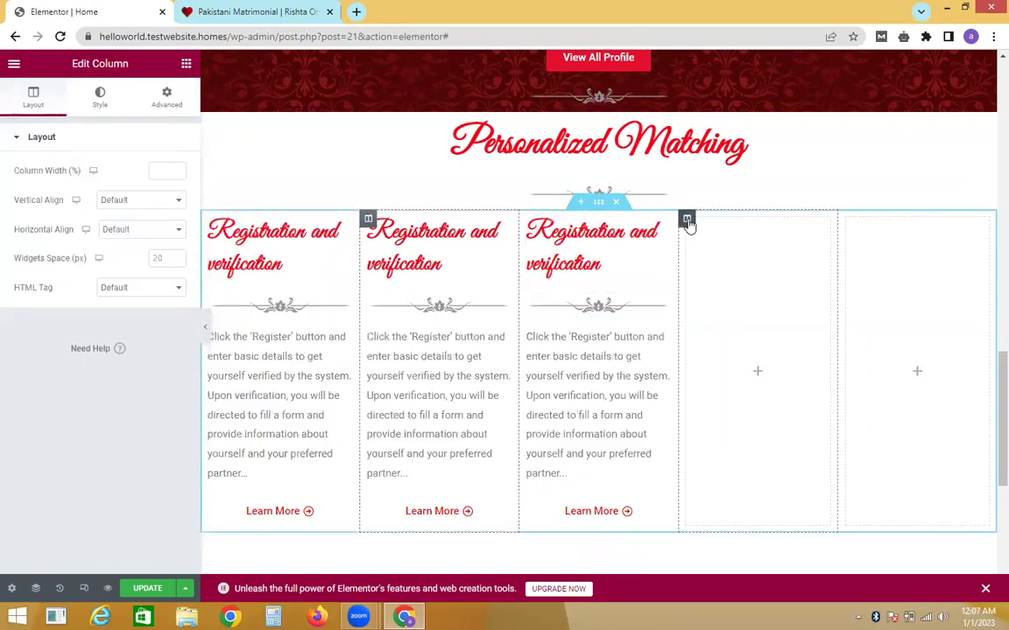
# Delete the two empty columns beside the three Registration and verification columns.
pyautogui.press('Delete')
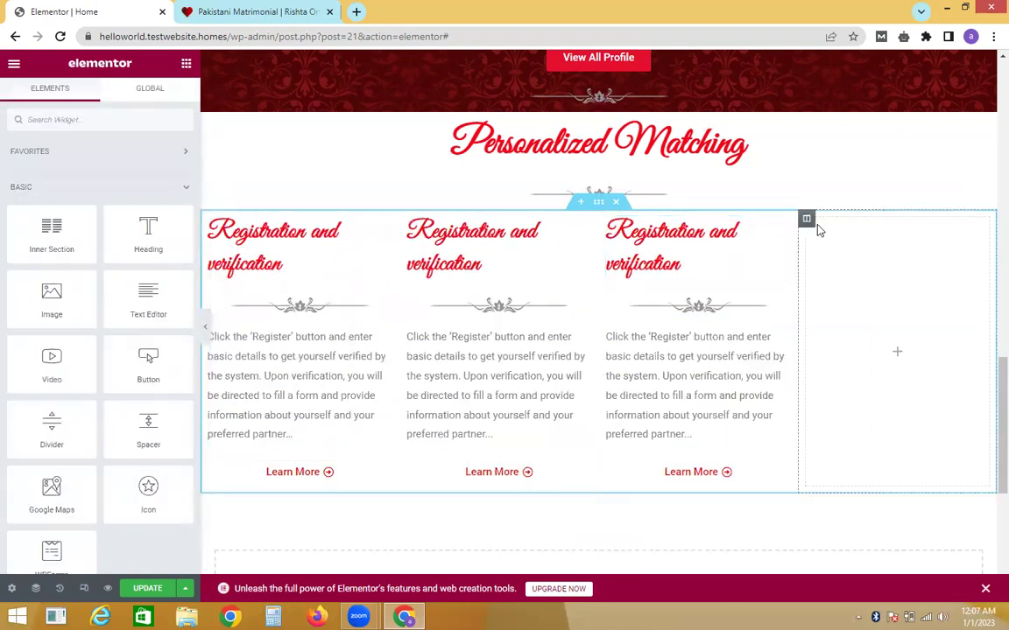
pyautogui.click(806, 220)
pyautogui.press('Delete')
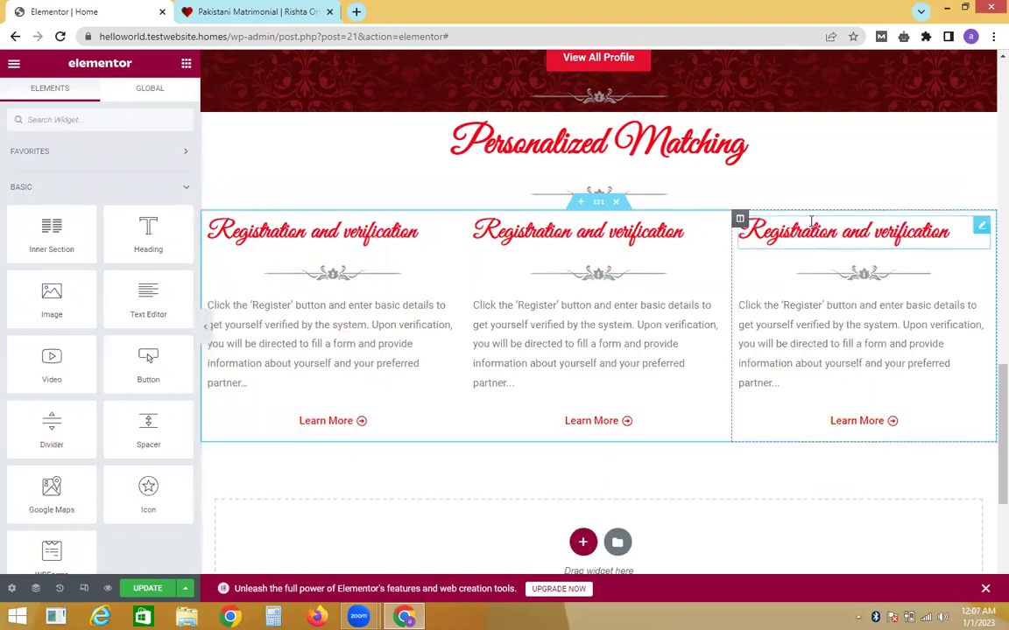
# Review the Why Shaadee.pk section on the reference site and add a single-column section below the Personalized Matching cards.
pyautogui.click(296, 9)
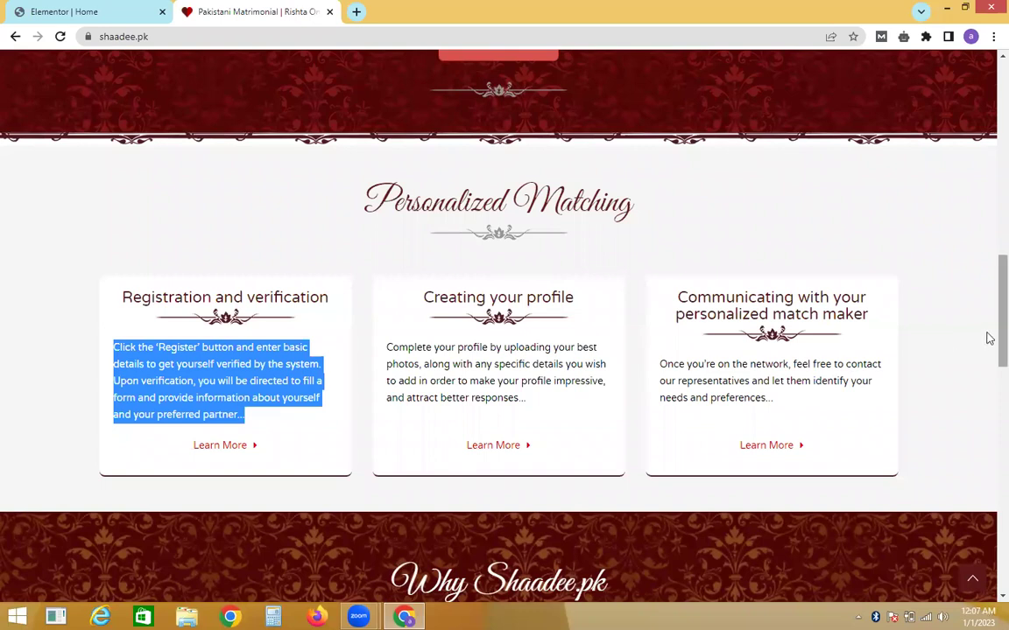
pyautogui.scroll(-3, 986, 378)
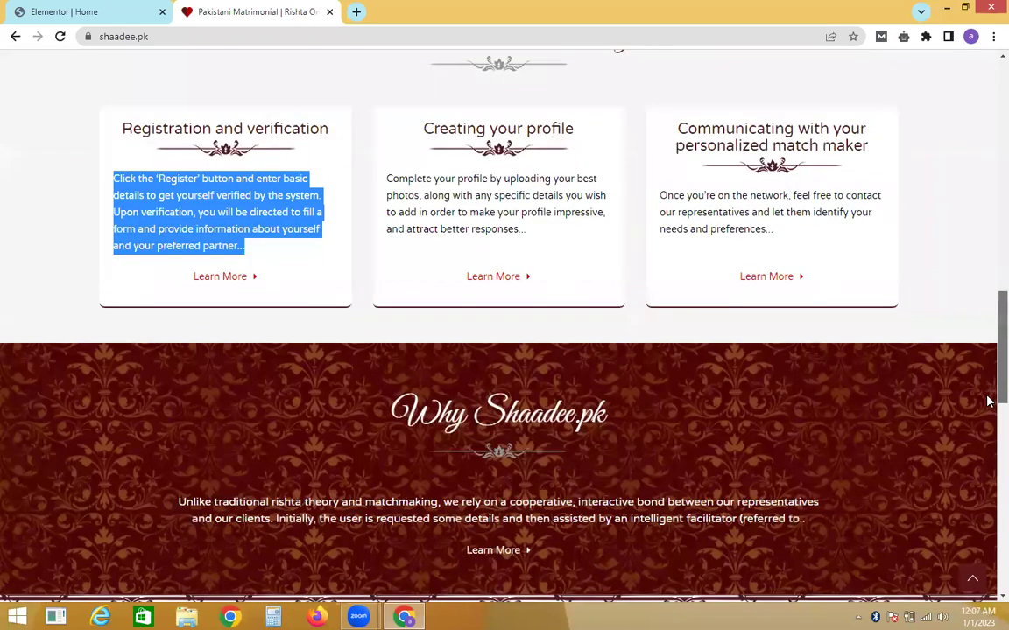
pyautogui.scroll(-2, 988, 401)
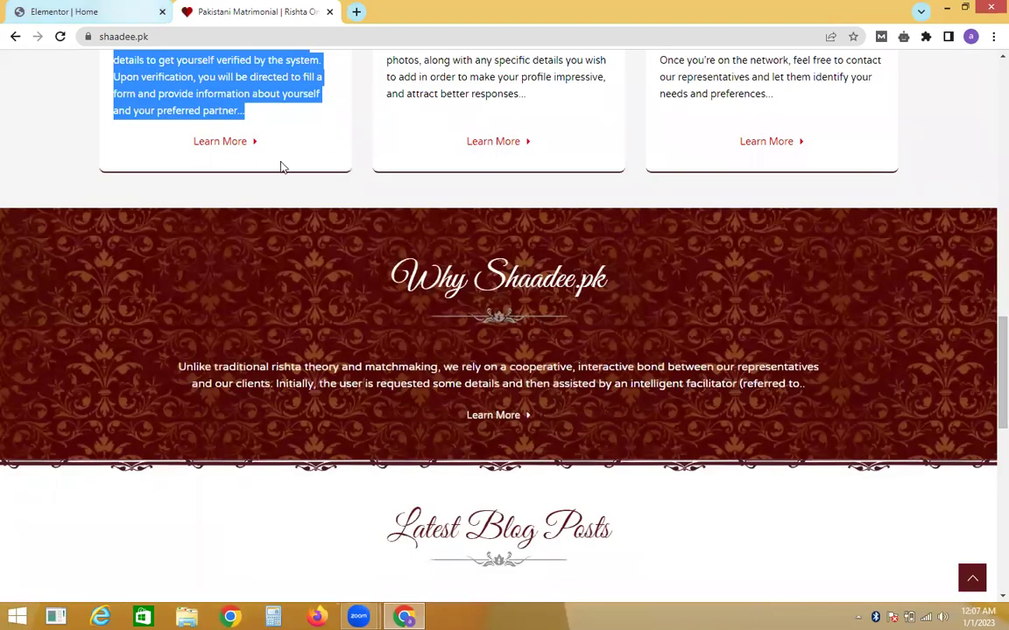
pyautogui.click(141, 7)
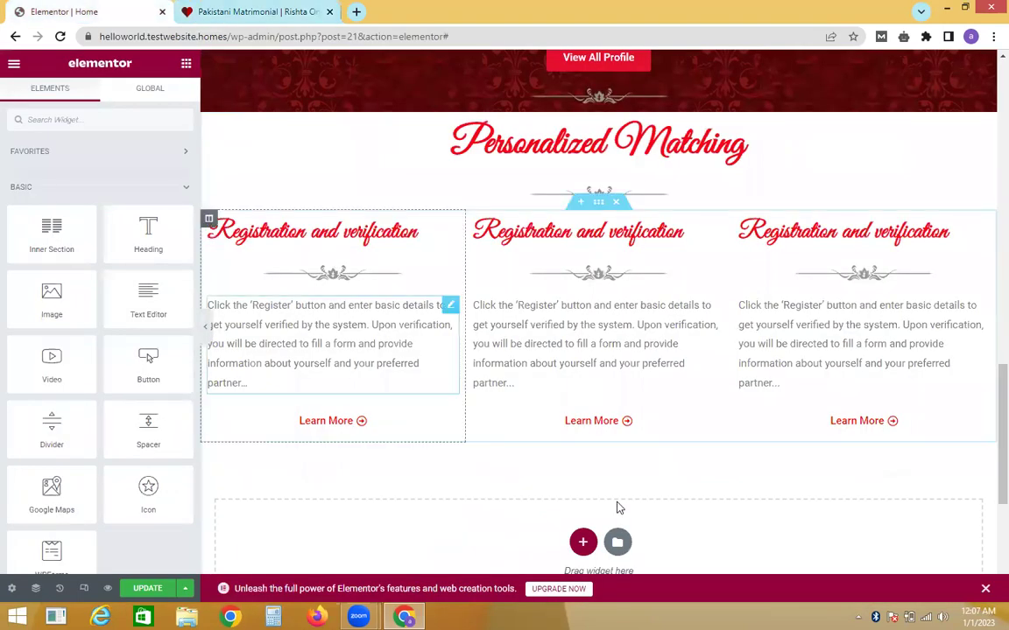
pyautogui.click(617, 508)
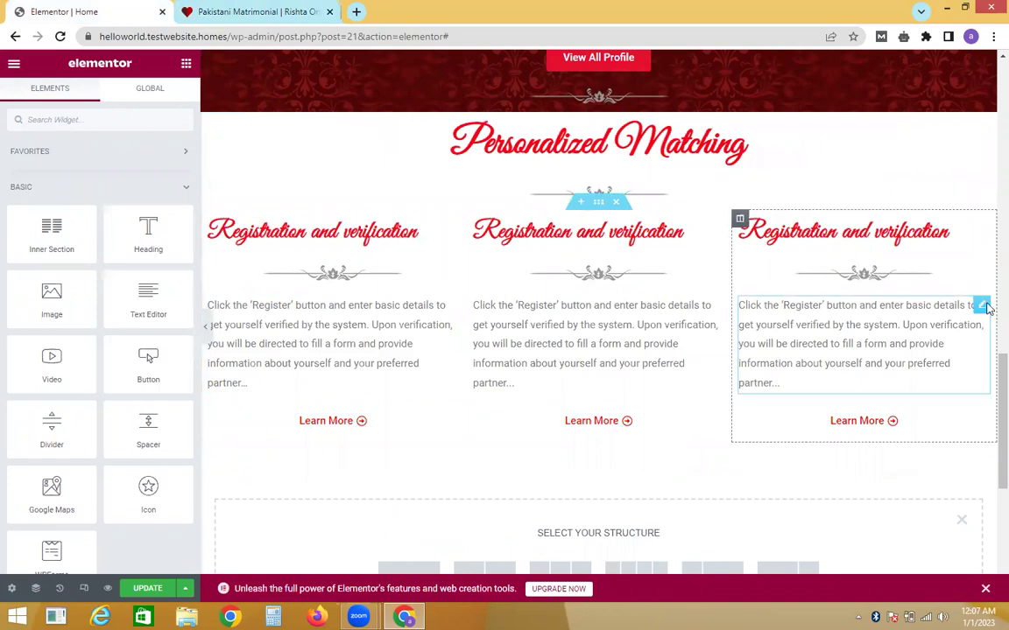
pyautogui.scroll(-3, 985, 438)
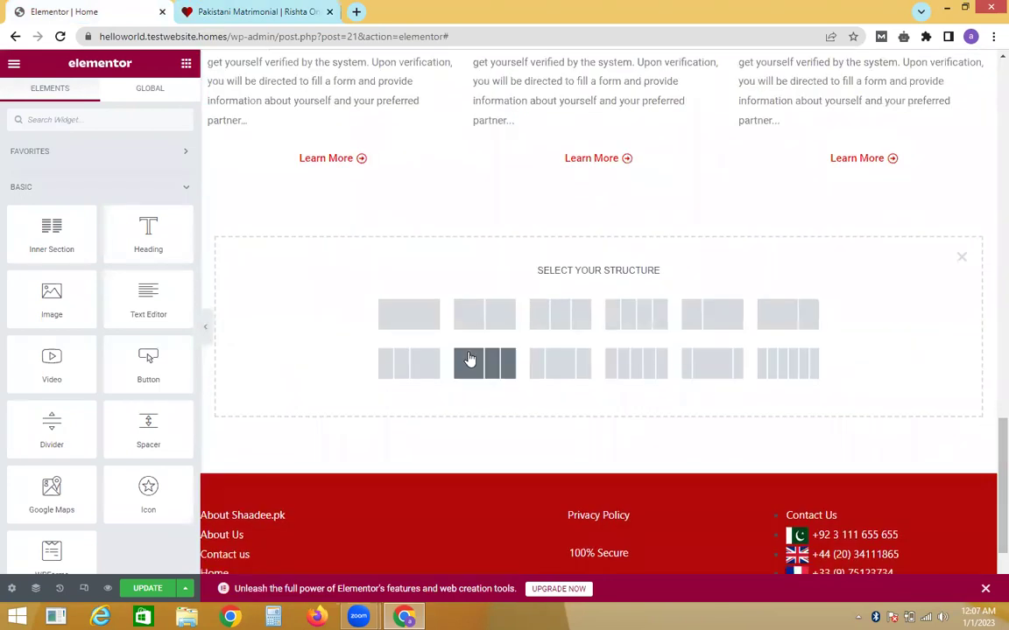
pyautogui.click(408, 314)
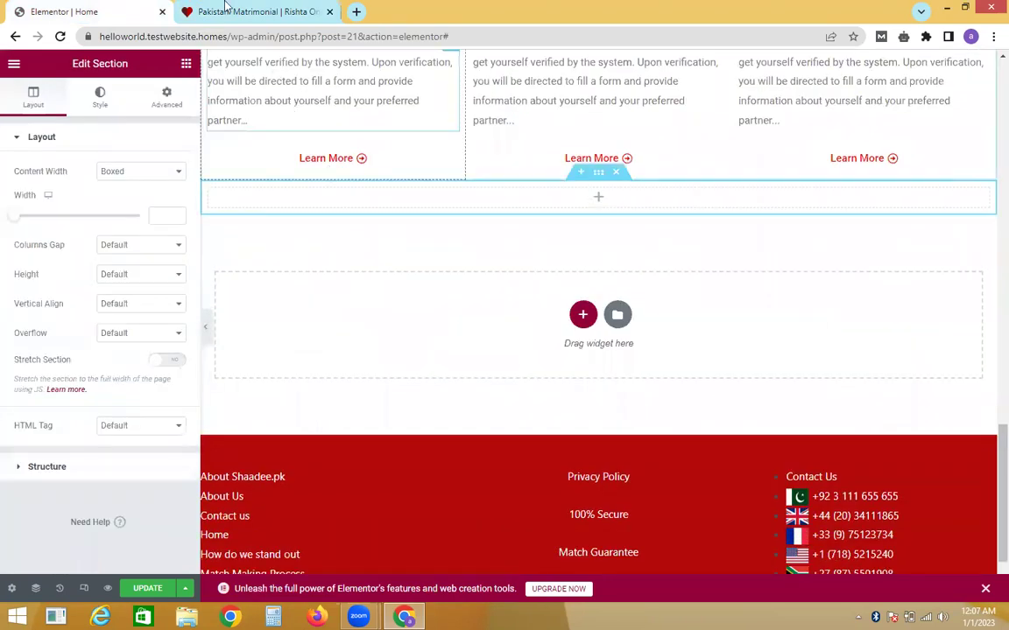
# Set the new section's content width to Full Width and turn on Stretch Section.
pyautogui.click(225, 8)
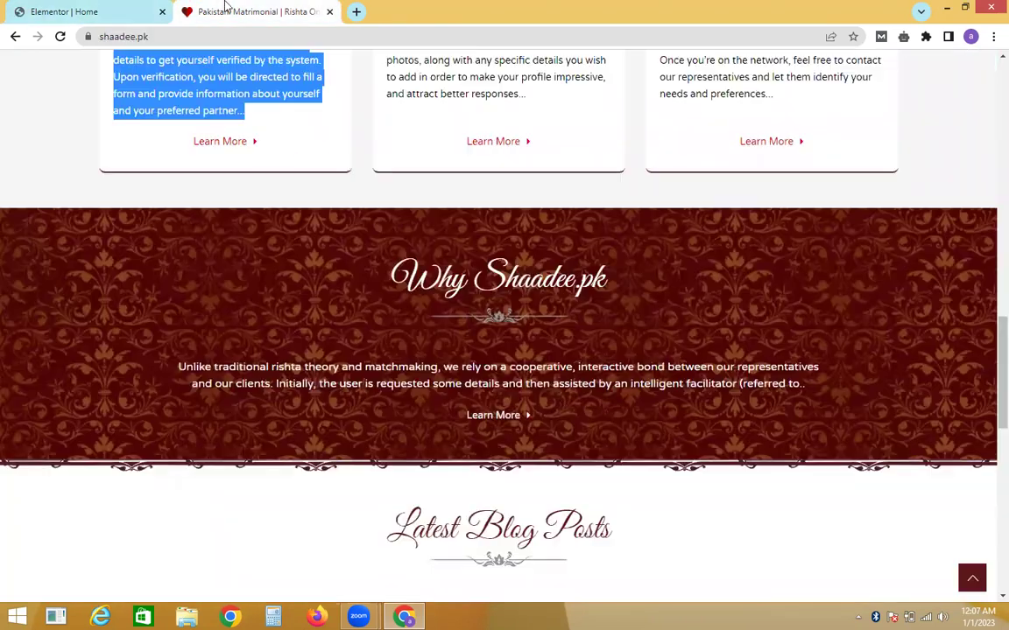
pyautogui.click(85, 10)
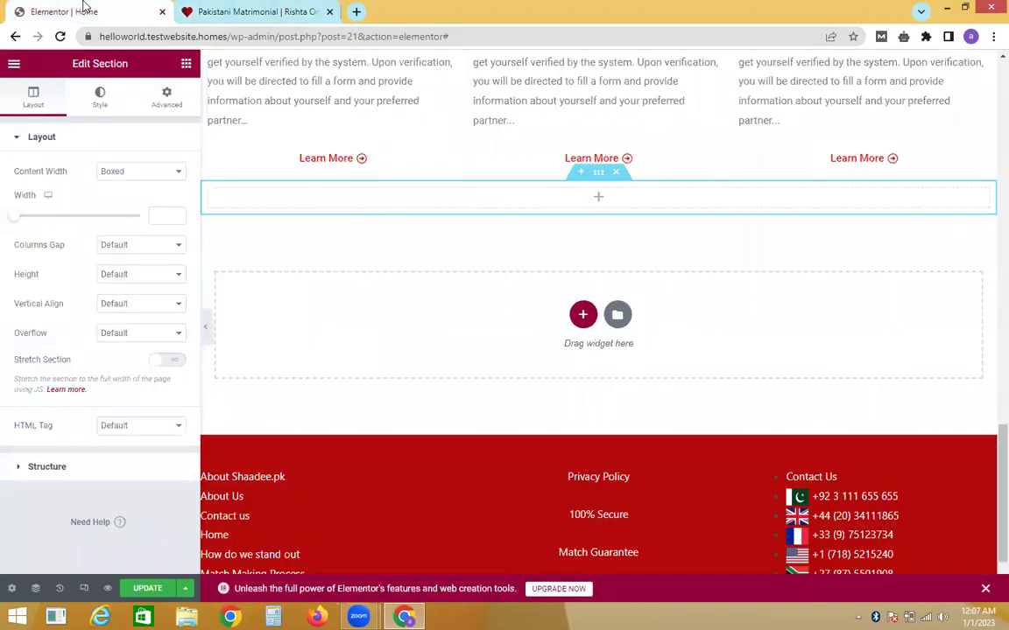
pyautogui.click(141, 172)
pyautogui.click(146, 198)
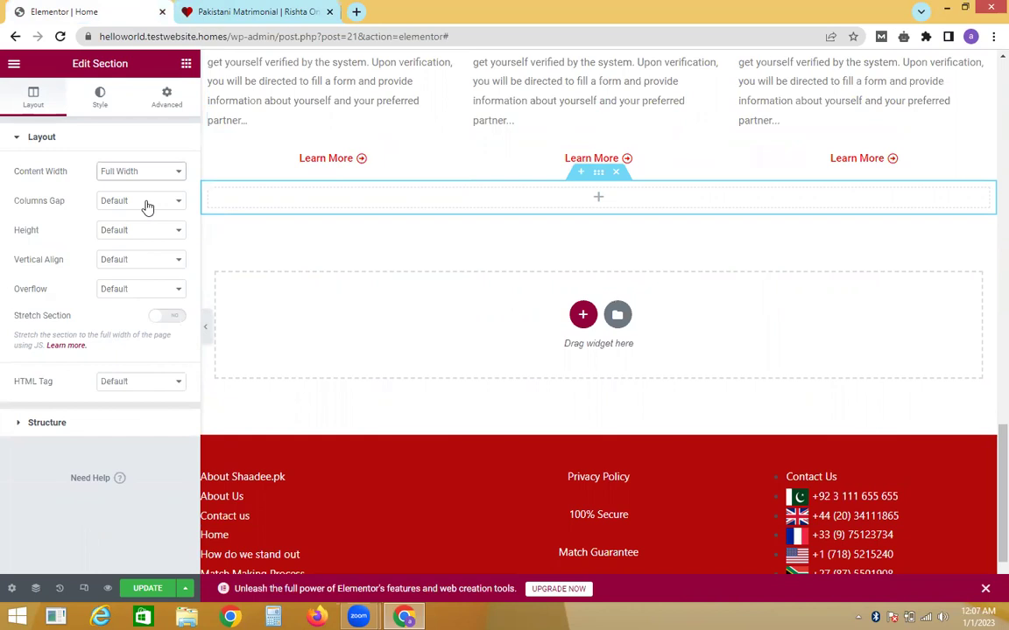
pyautogui.click(171, 320)
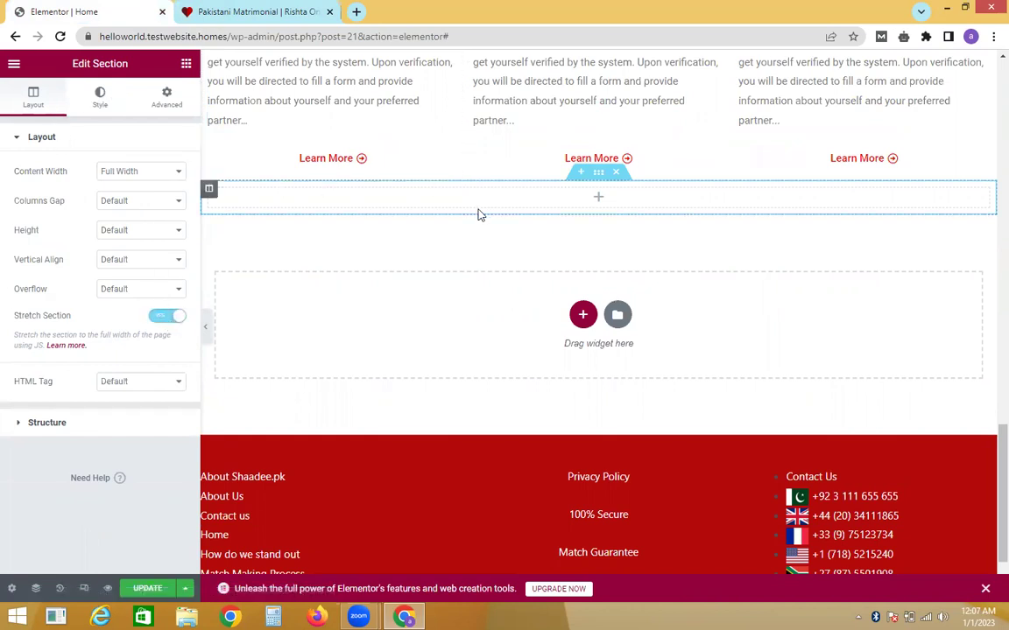
# Give the new section's column a classic background using the patterned dark red image 3-2.jpg from the media library.
pyautogui.click(598, 203)
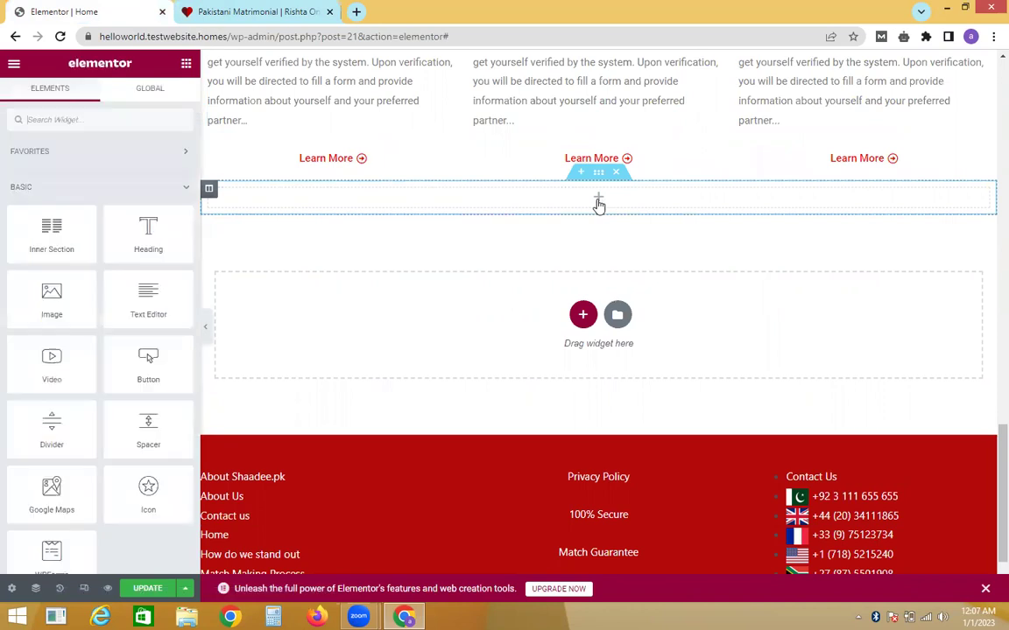
pyautogui.click(209, 192)
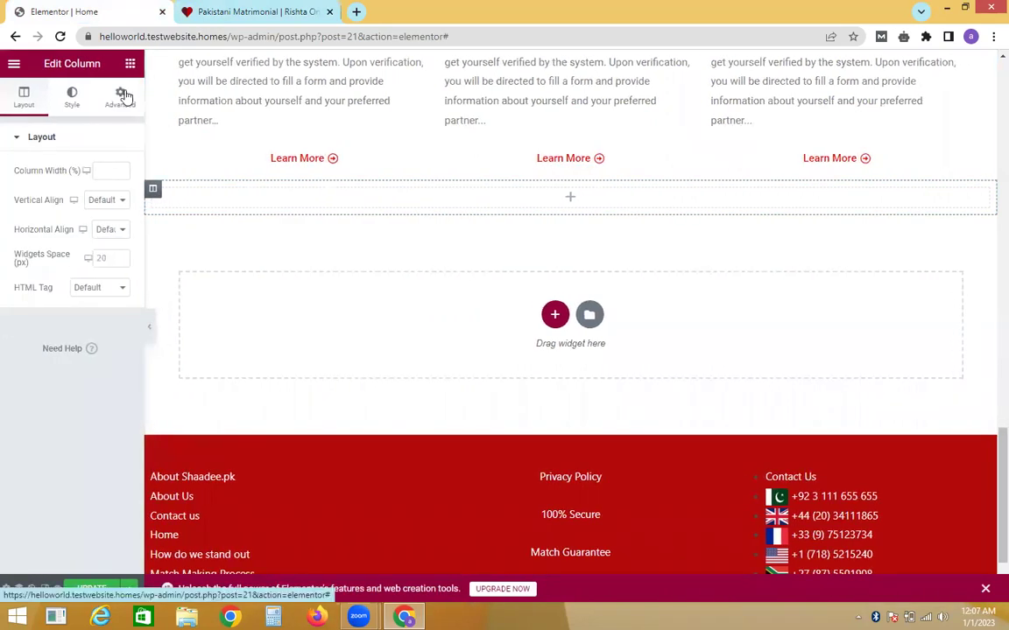
pyautogui.click(123, 96)
pyautogui.click(88, 94)
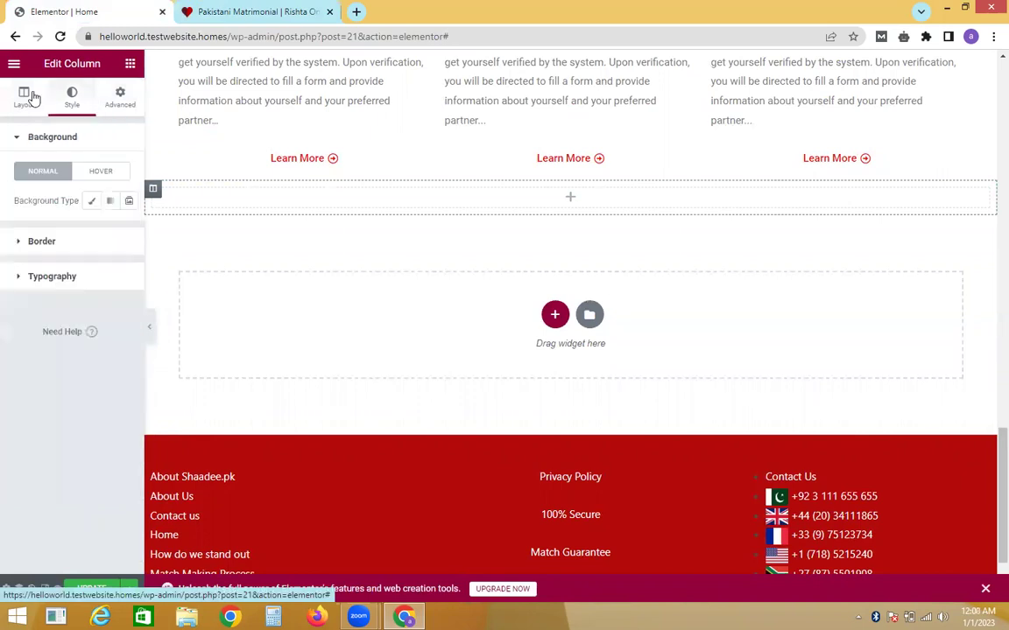
pyautogui.click(93, 200)
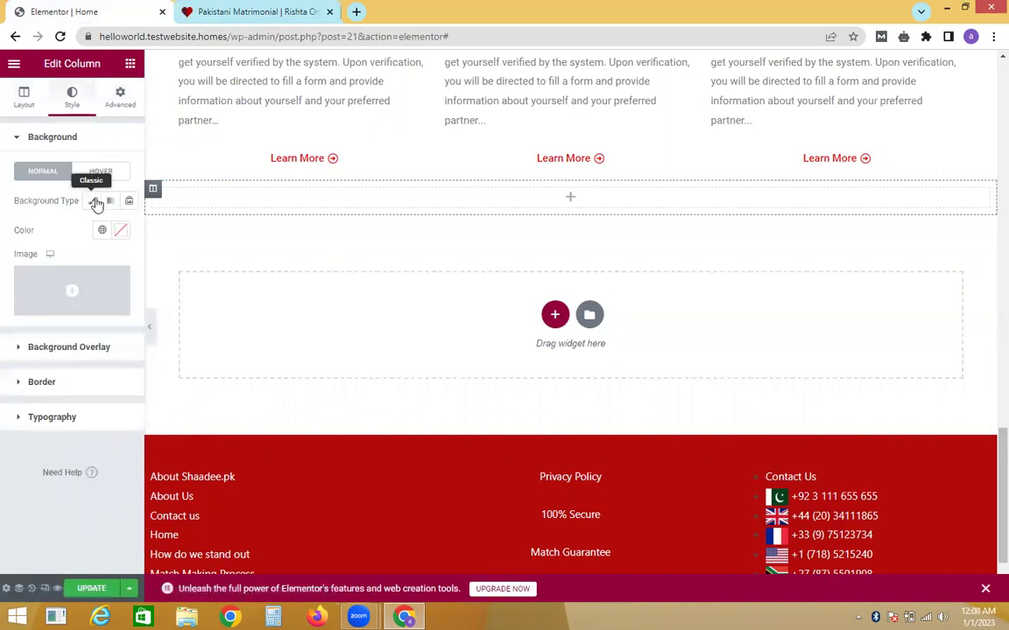
pyautogui.click(98, 277)
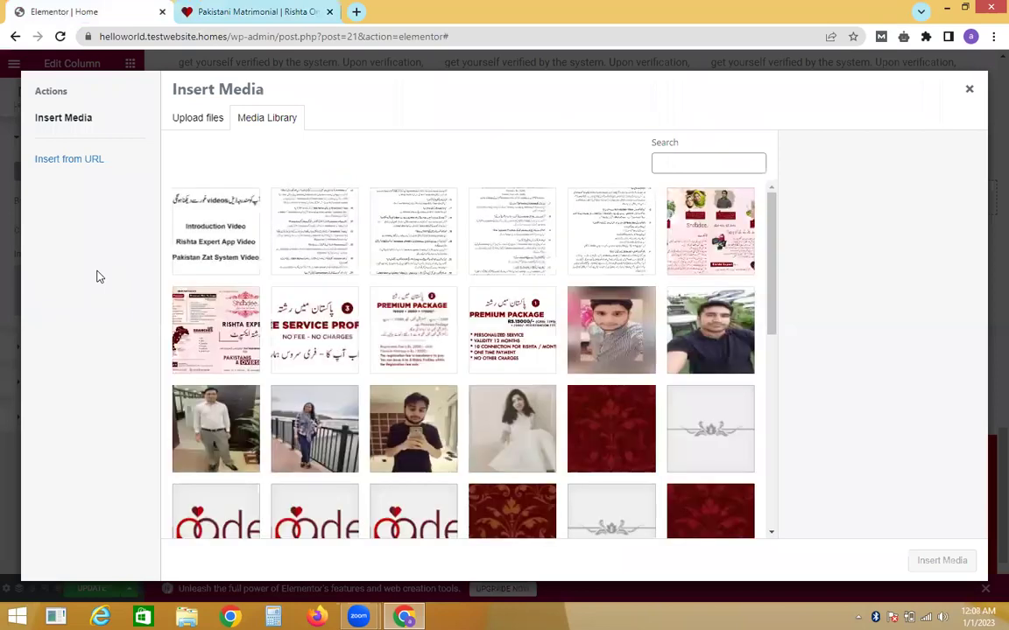
pyautogui.click(497, 491)
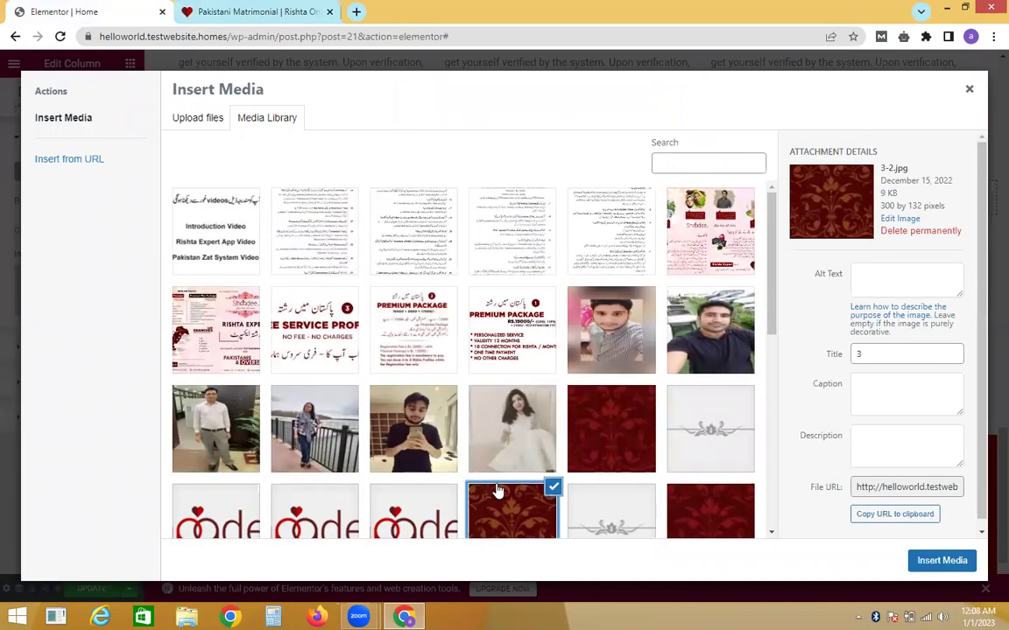
pyautogui.click(942, 561)
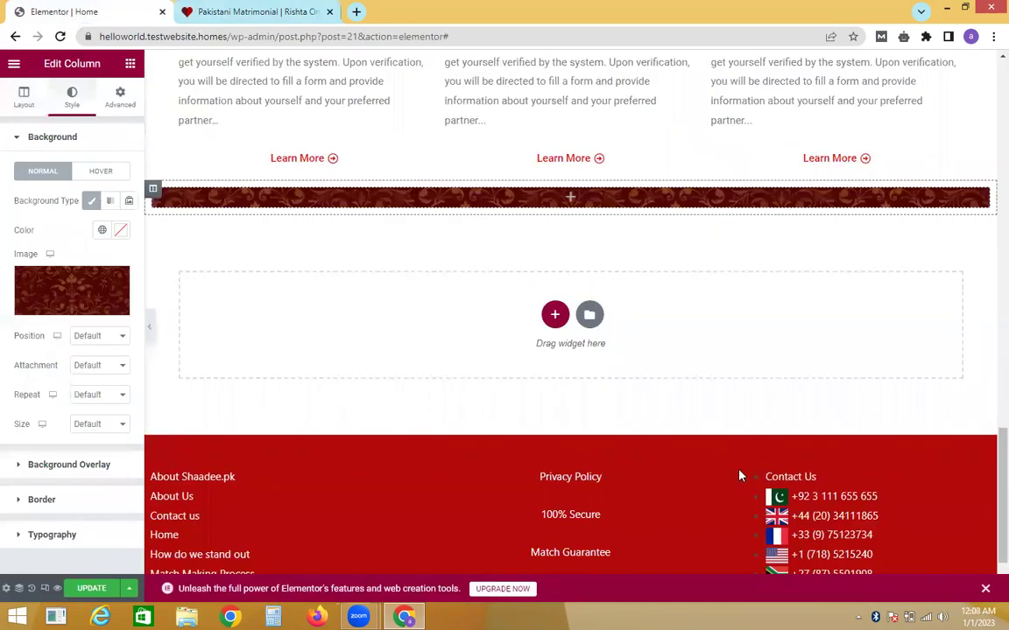
# Check the reference site's Why Shaadee.pk section, widen the editing panel, and add a Heading widget to the patterned dark red column.
pyautogui.click(298, 8)
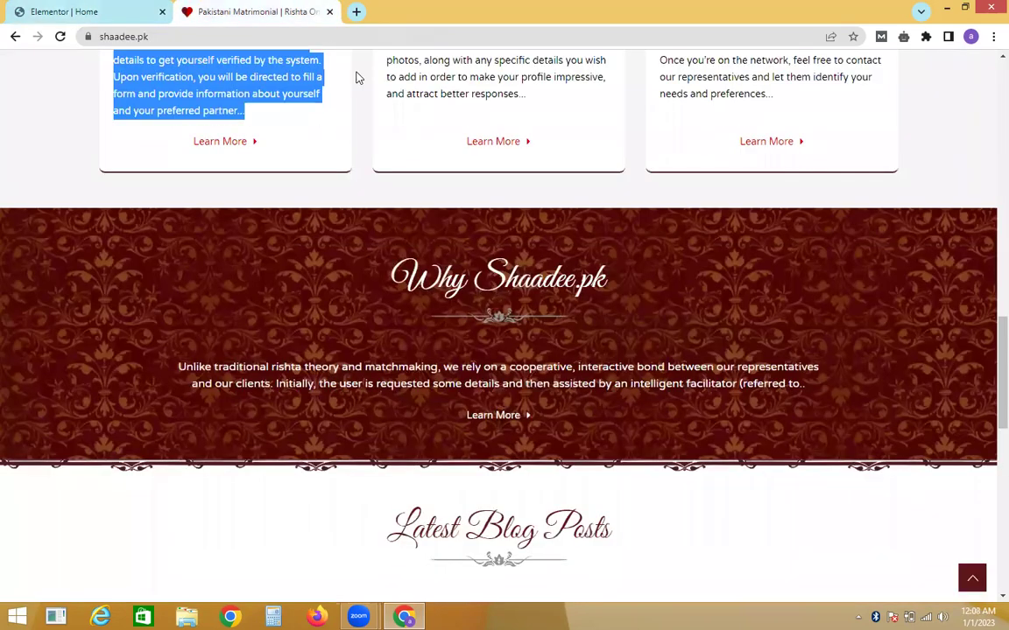
pyautogui.click(129, 9)
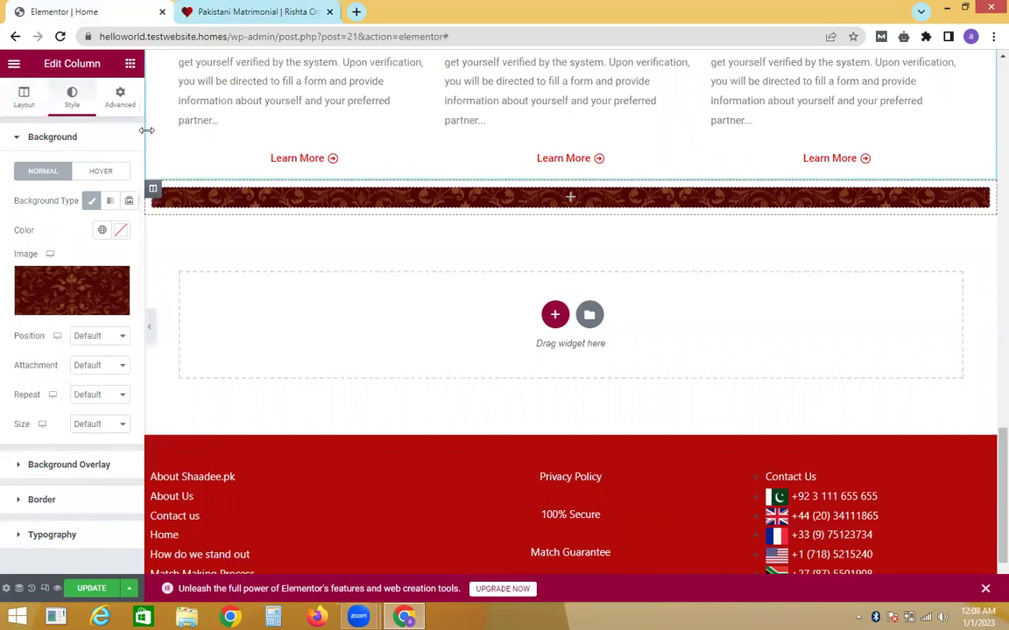
pyautogui.moveTo(164, 133); pyautogui.dragTo(199, 126)
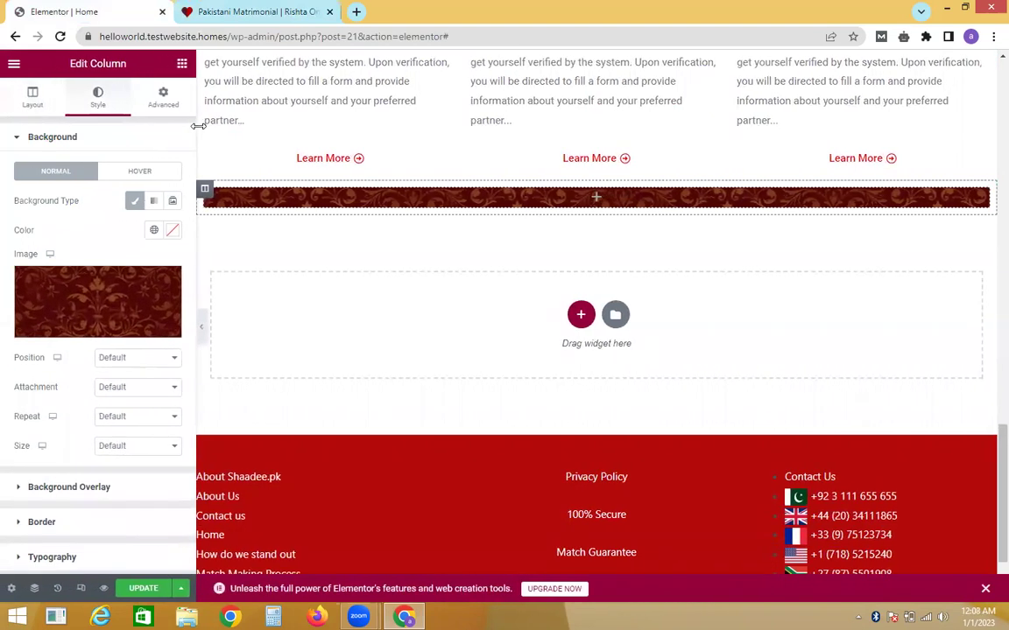
pyautogui.click(182, 66)
pyautogui.write('head')
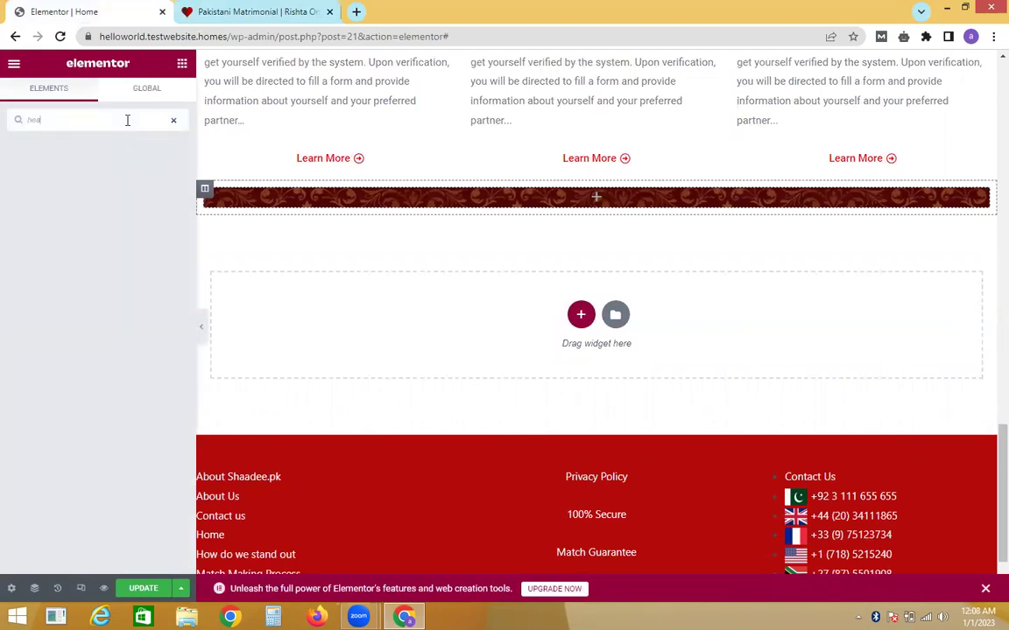
pyautogui.write('ing')
pyautogui.moveTo(79, 162); pyautogui.dragTo(313, 214)
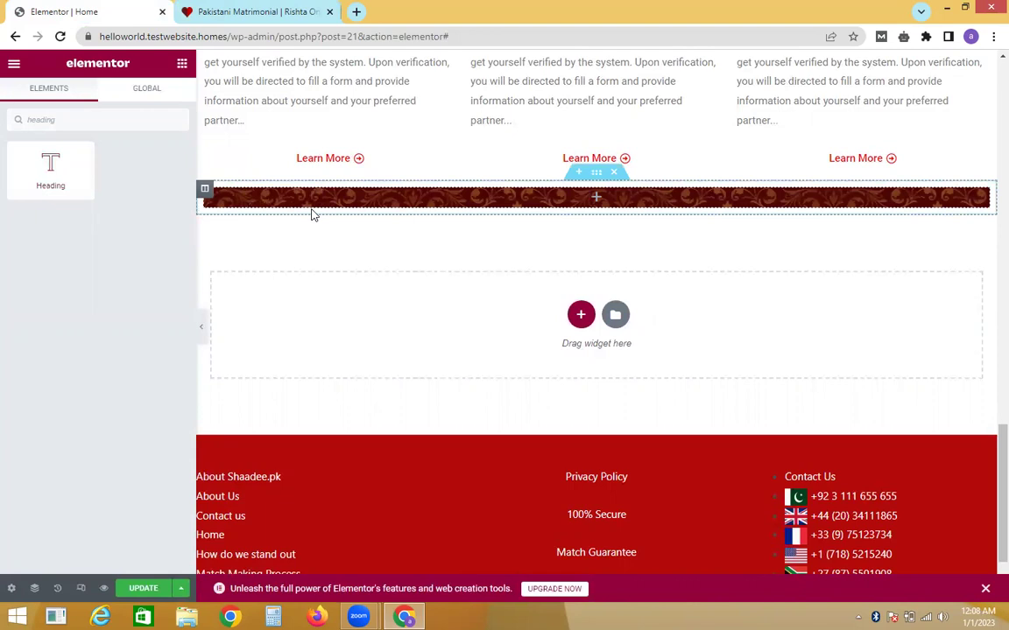
pyautogui.moveTo(74, 153); pyautogui.dragTo(305, 204)
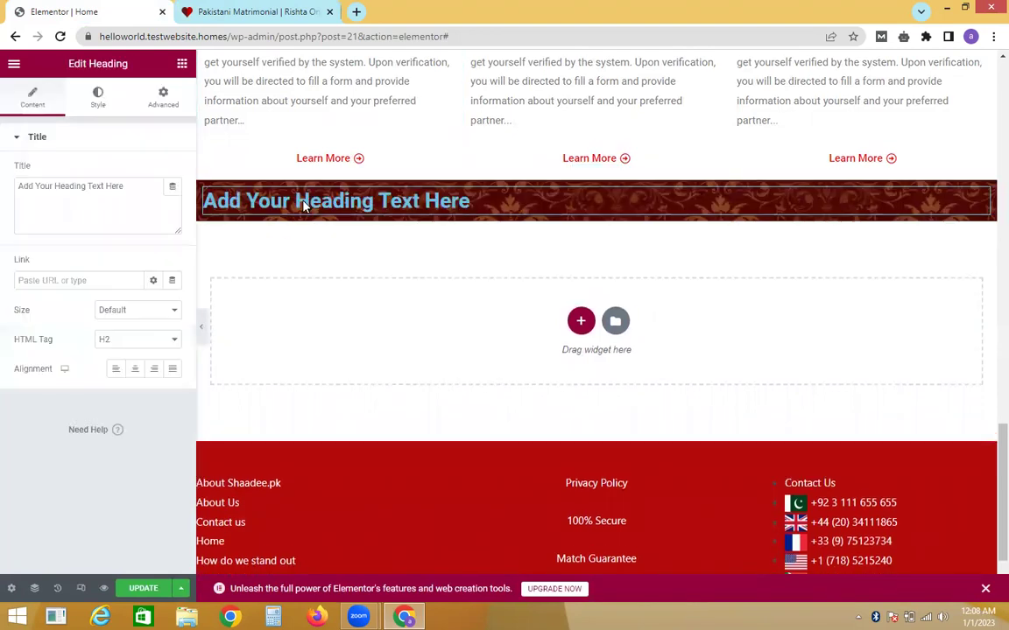
# Copy the title "Why Shaadee.pk" from the reference site into the new heading and center it.
pyautogui.click(215, 10)
pyautogui.tripleClick(473, 280)
pyautogui.hotkey('ctrl', 'c')
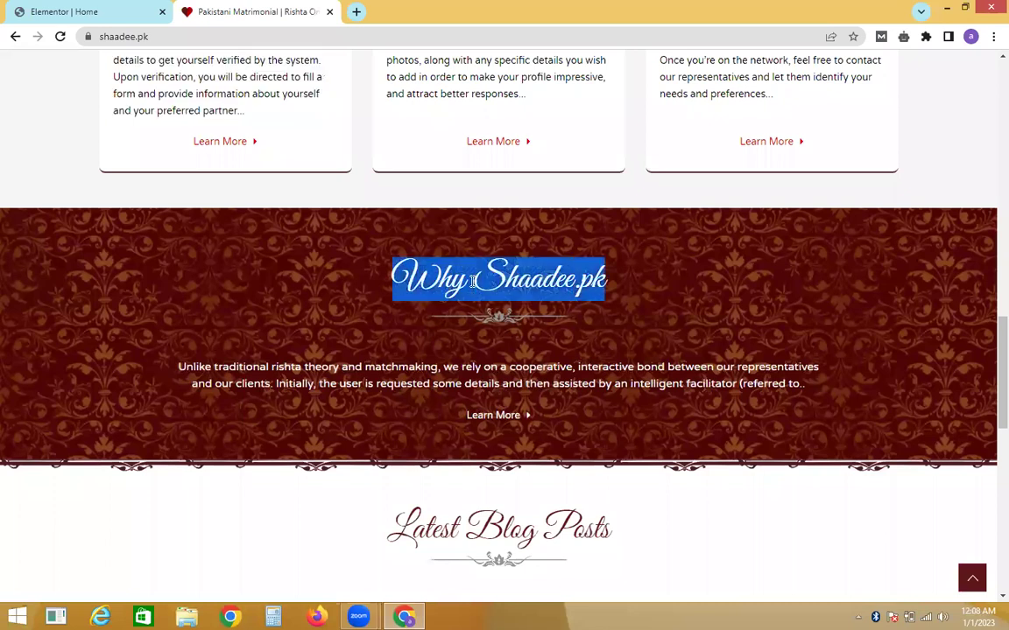
pyautogui.click(102, 8)
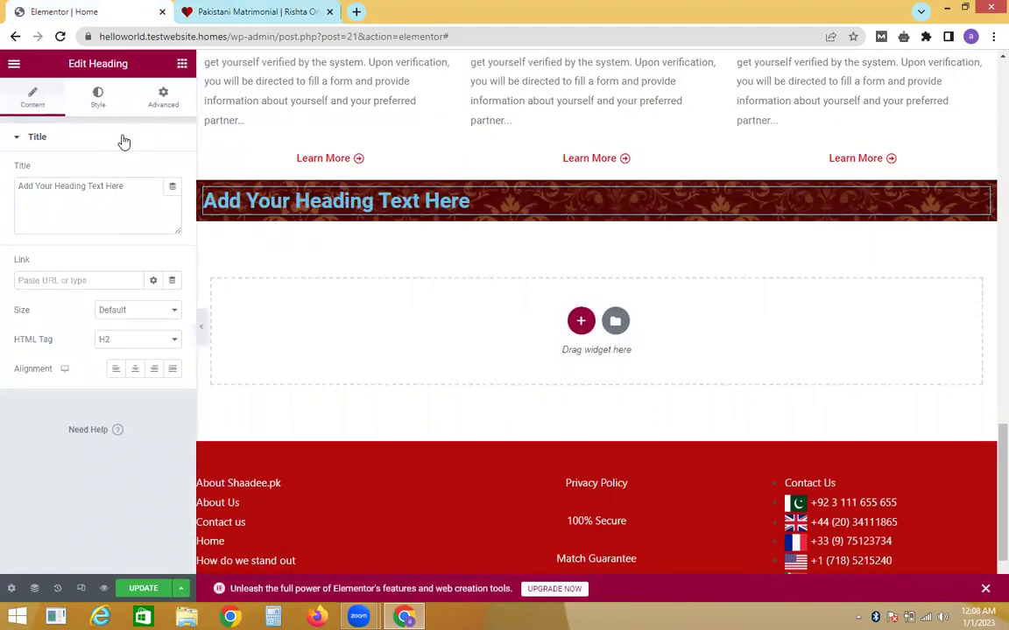
pyautogui.tripleClick(106, 184)
pyautogui.hotkey('ctrl', 'v')
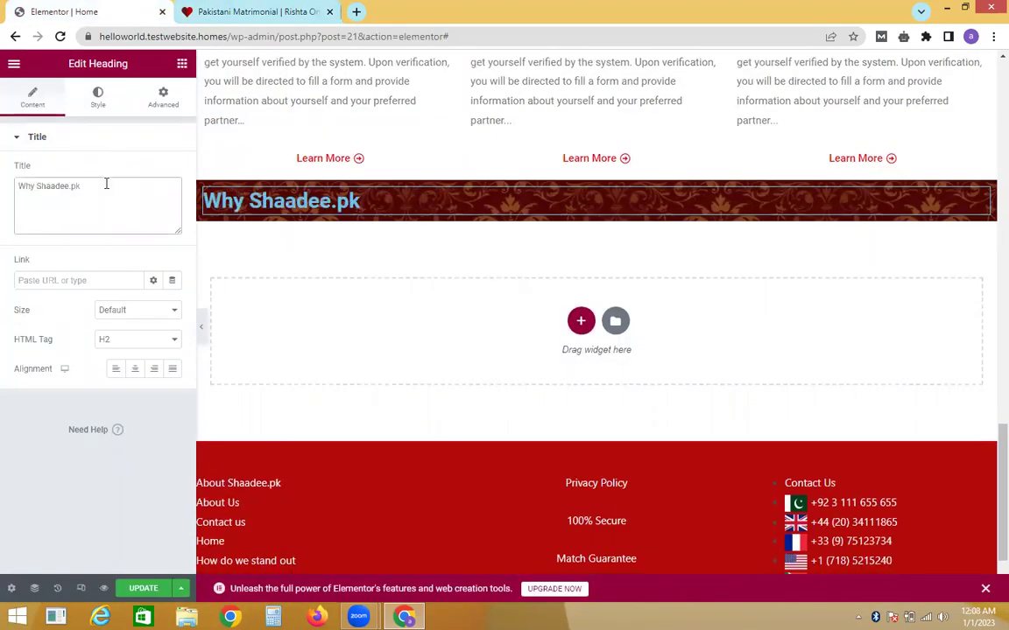
pyautogui.click(140, 369)
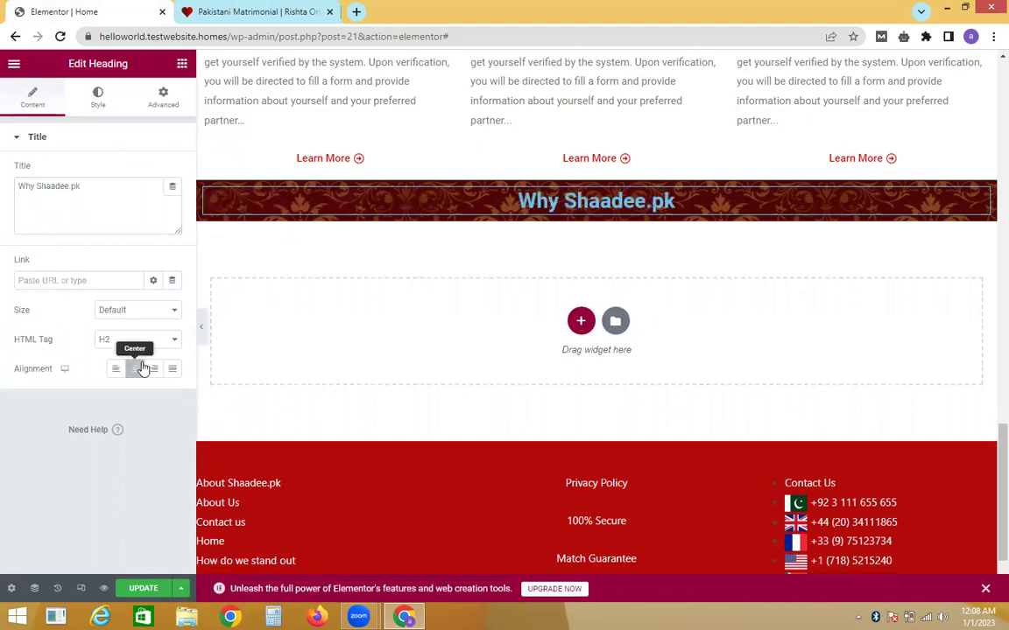
# Compare the heading with the reference site and set its text color to near-white.
pyautogui.click(97, 97)
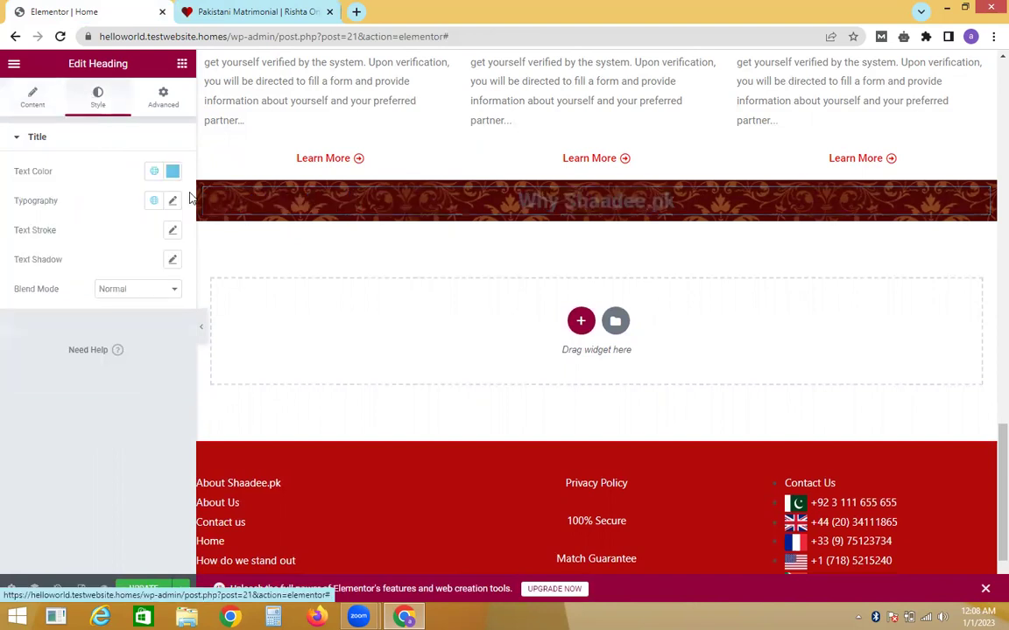
pyautogui.click(225, 8)
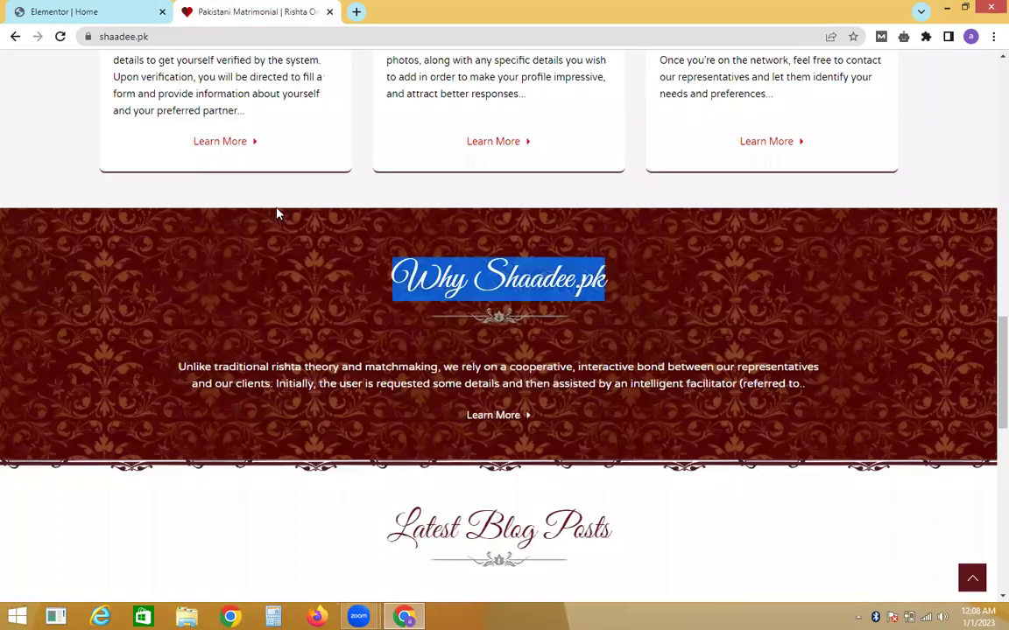
pyautogui.click(278, 225)
pyautogui.click(64, 11)
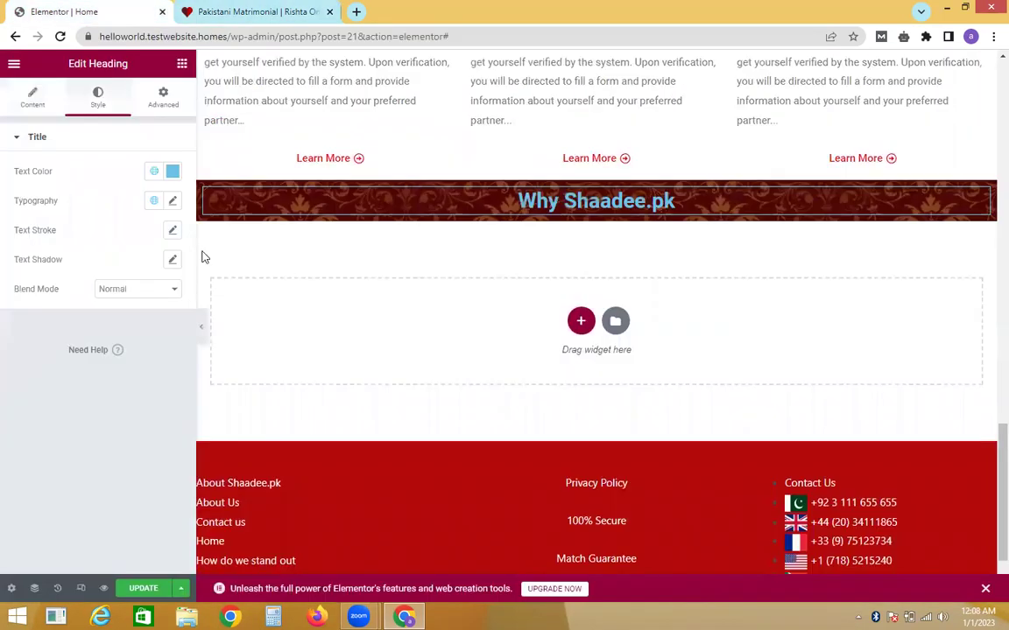
pyautogui.click(171, 172)
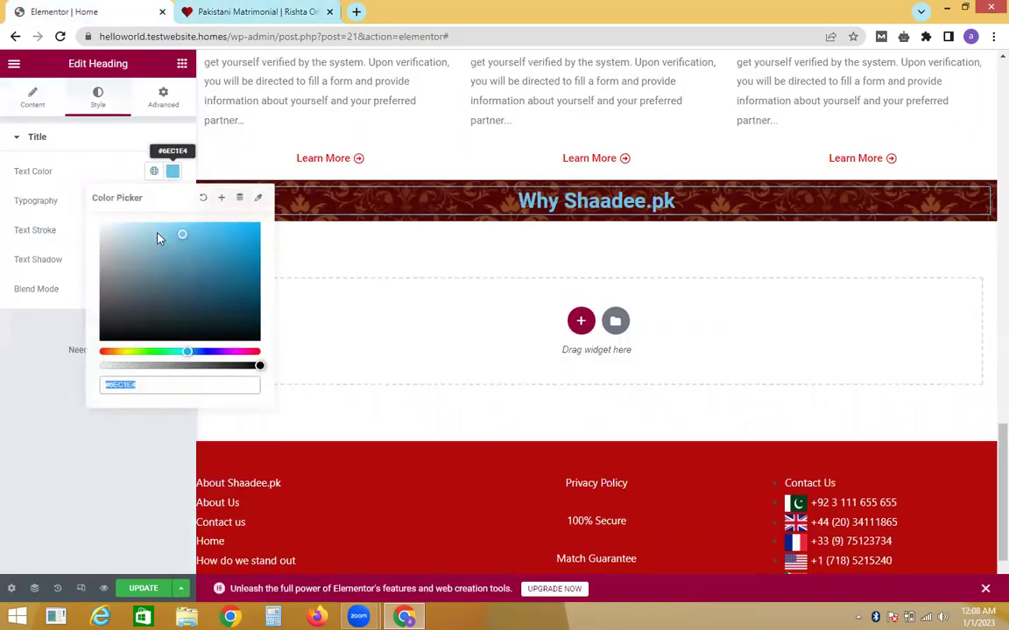
pyautogui.click(111, 223)
pyautogui.click(104, 224)
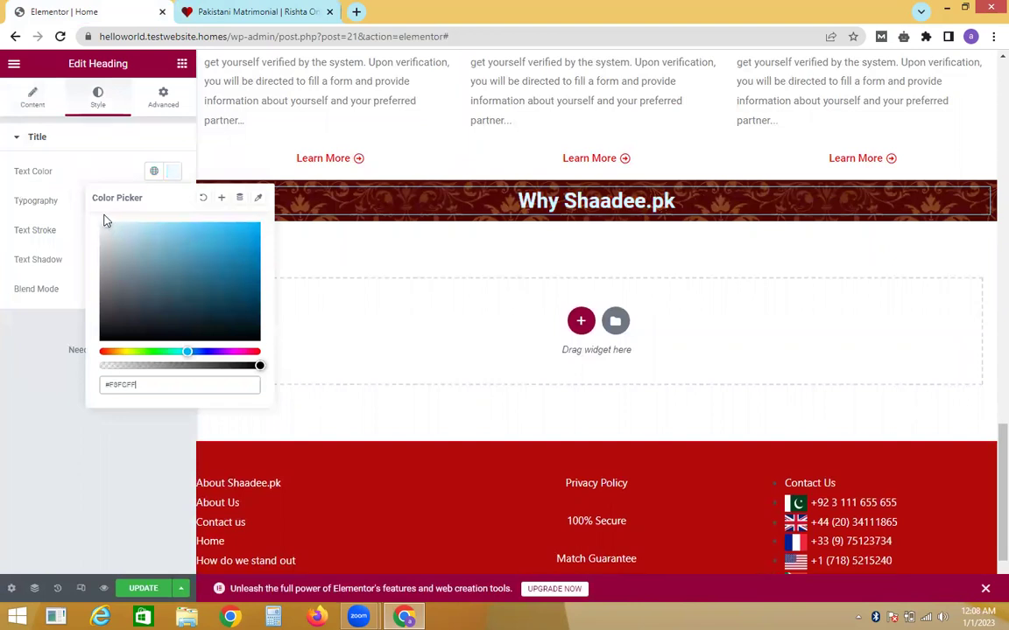
pyautogui.click(121, 144)
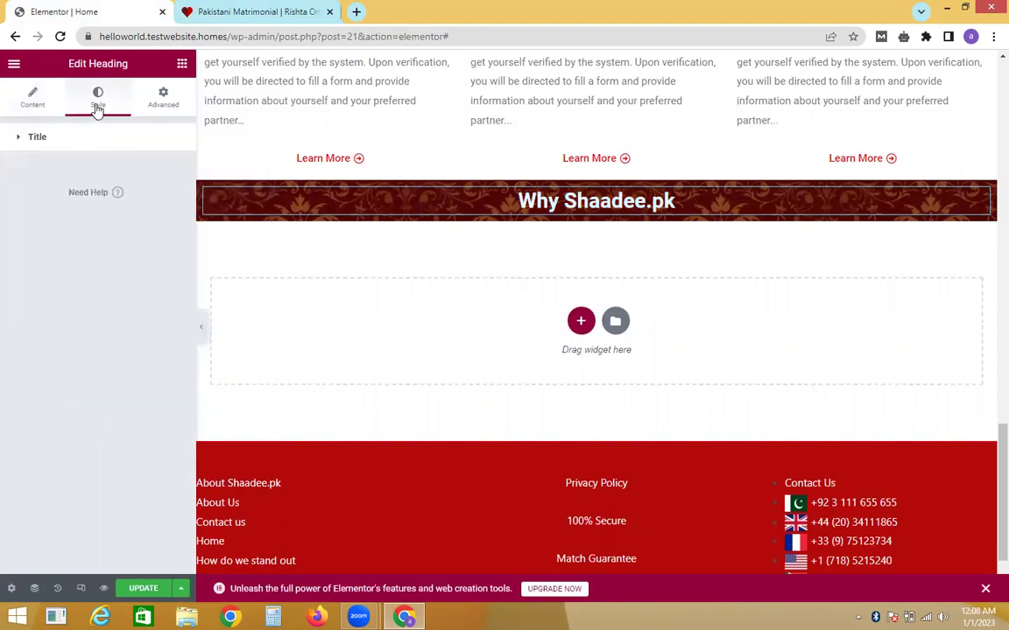
pyautogui.click(77, 140)
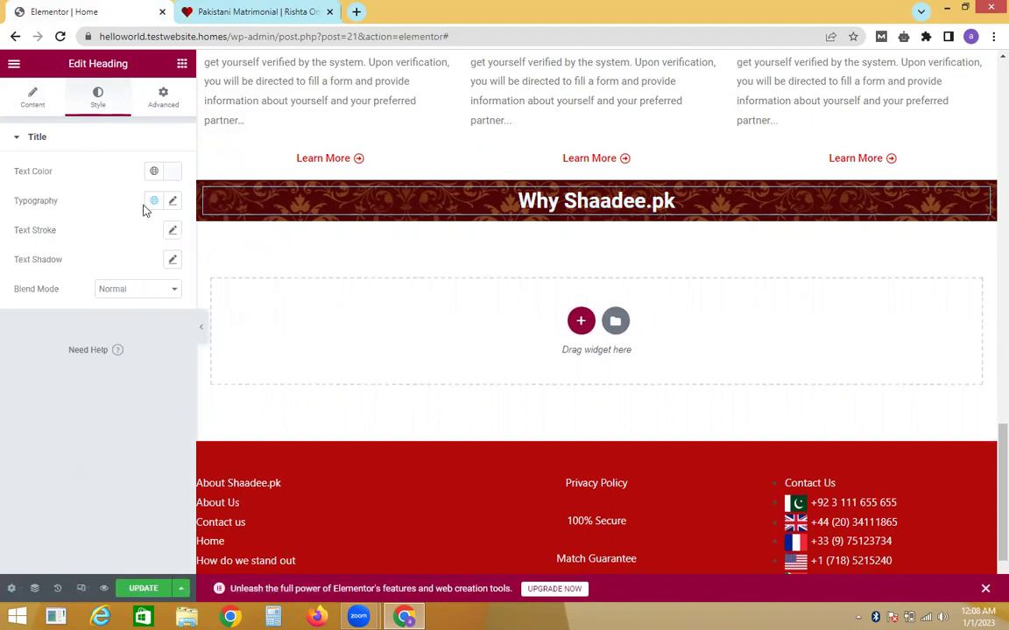
# Set the Why Shaadee.pk heading's font family to Great Vibes and its size to 57 px, checking against the reference site.
pyautogui.click(172, 202)
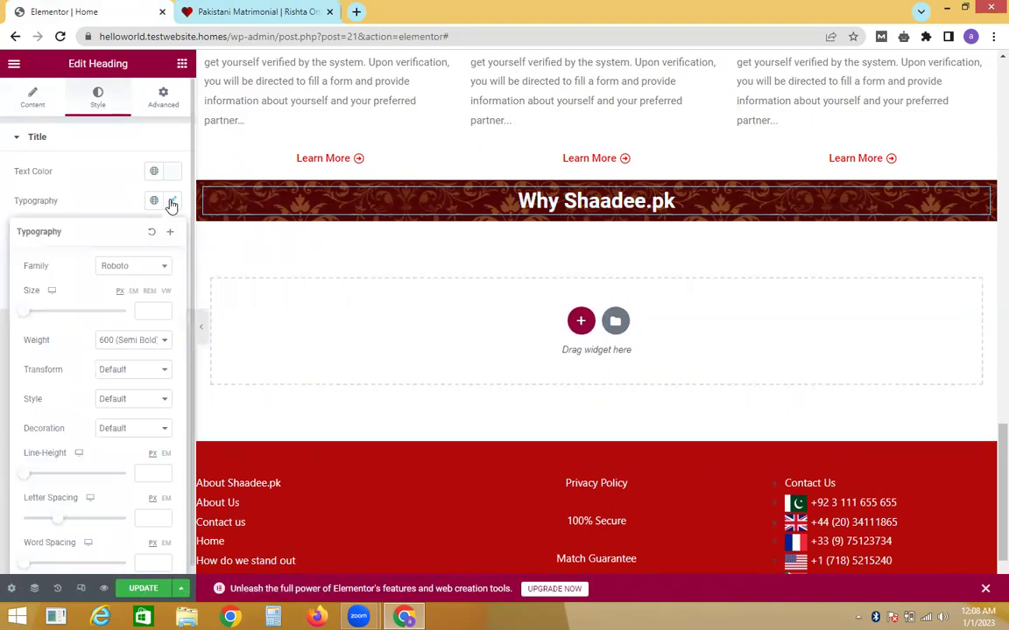
pyautogui.click(140, 274)
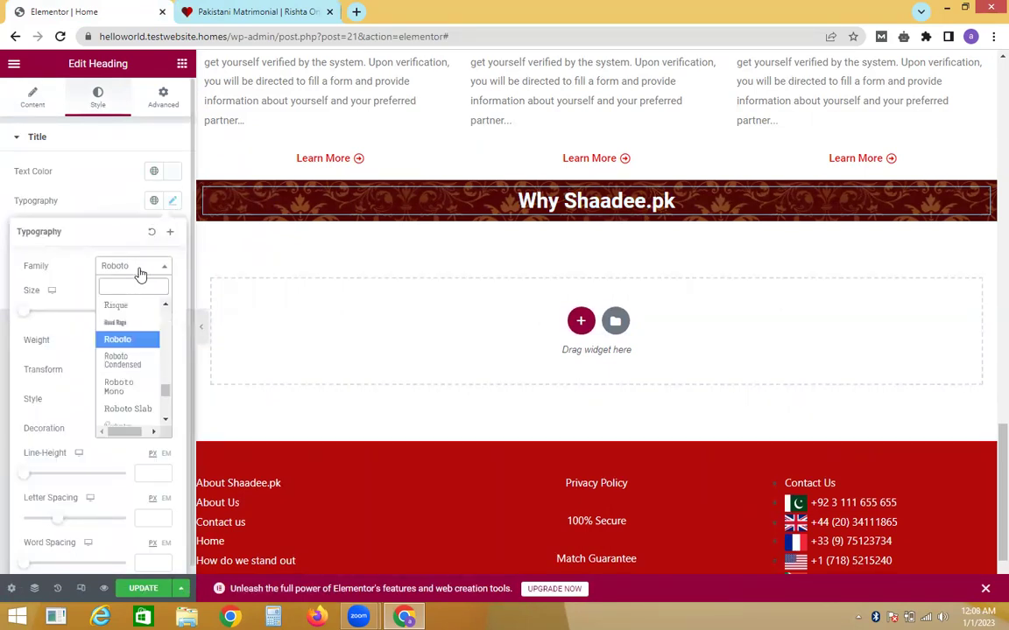
pyautogui.write('great')
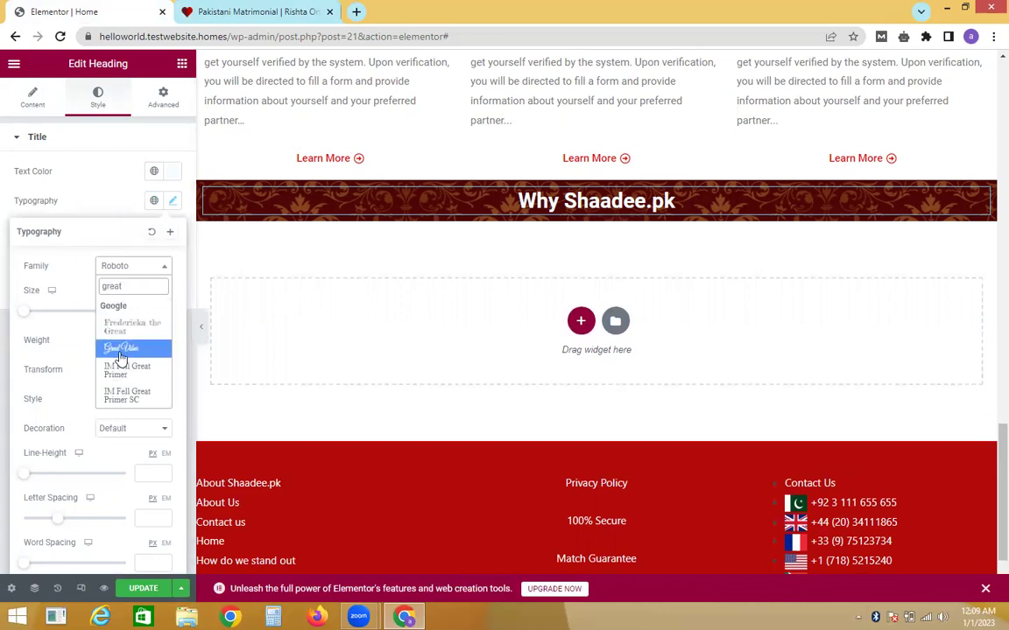
pyautogui.click(120, 351)
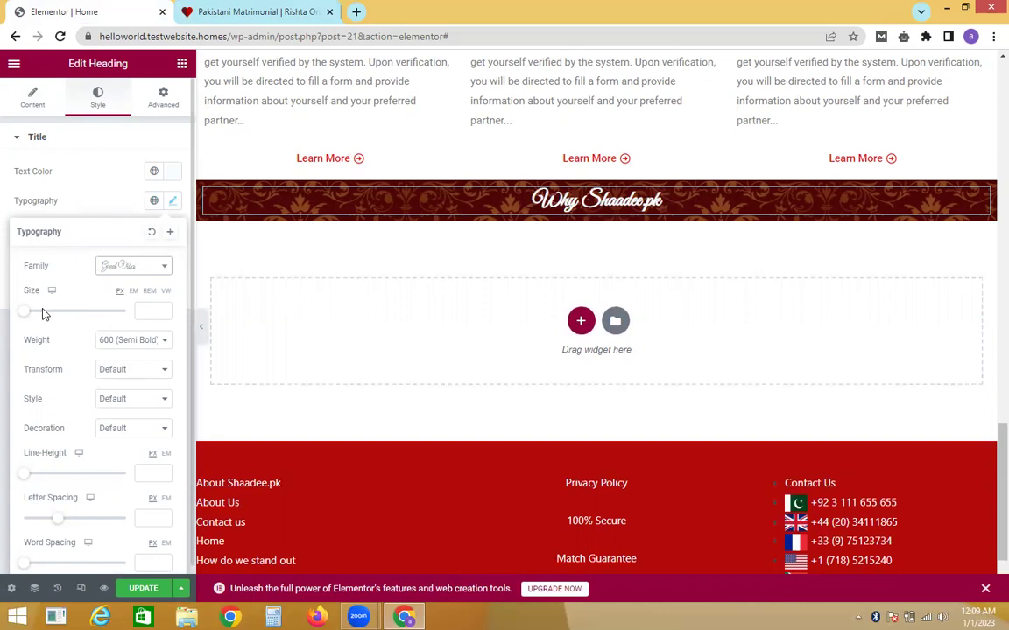
pyautogui.moveTo(28, 316); pyautogui.dragTo(58, 310)
pyautogui.click(197, 8)
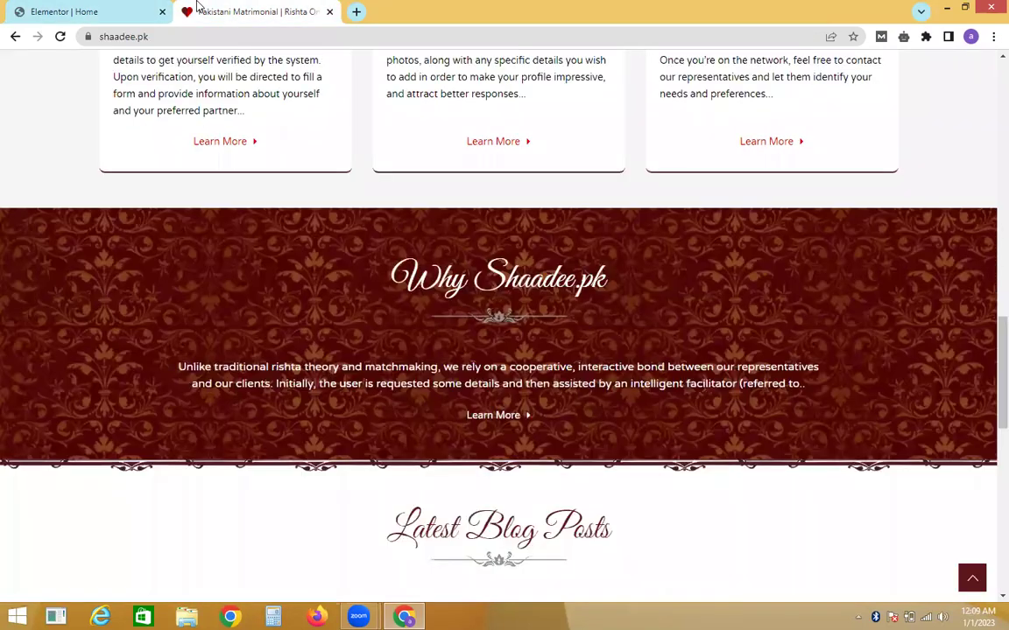
pyautogui.click(103, 9)
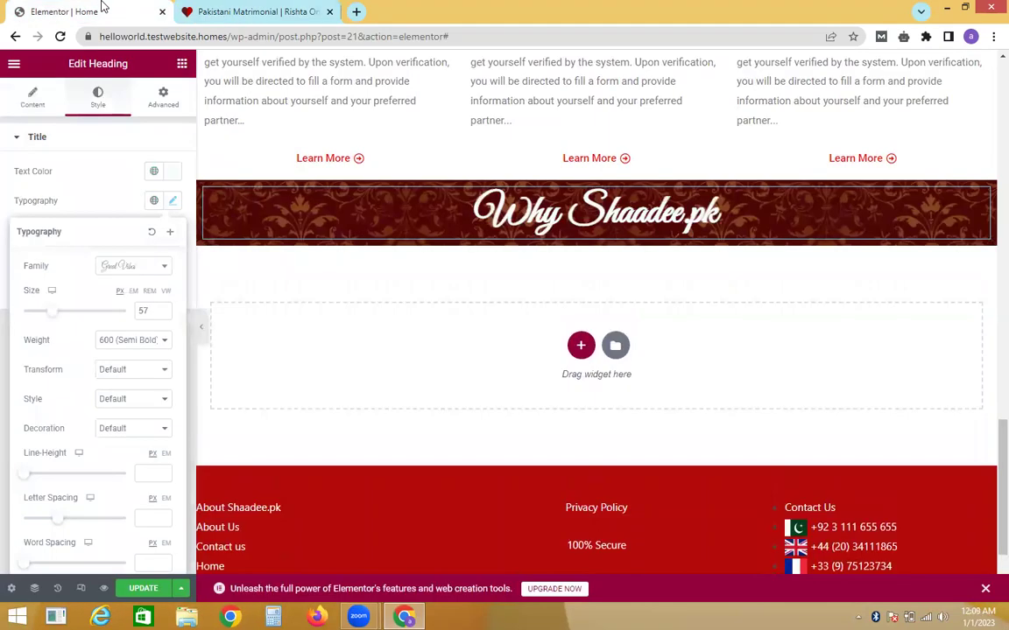
# Add an Image widget below the Why Shaadee.pk heading and insert the ornamental divider 4-3.png from the media library.
pyautogui.click(181, 65)
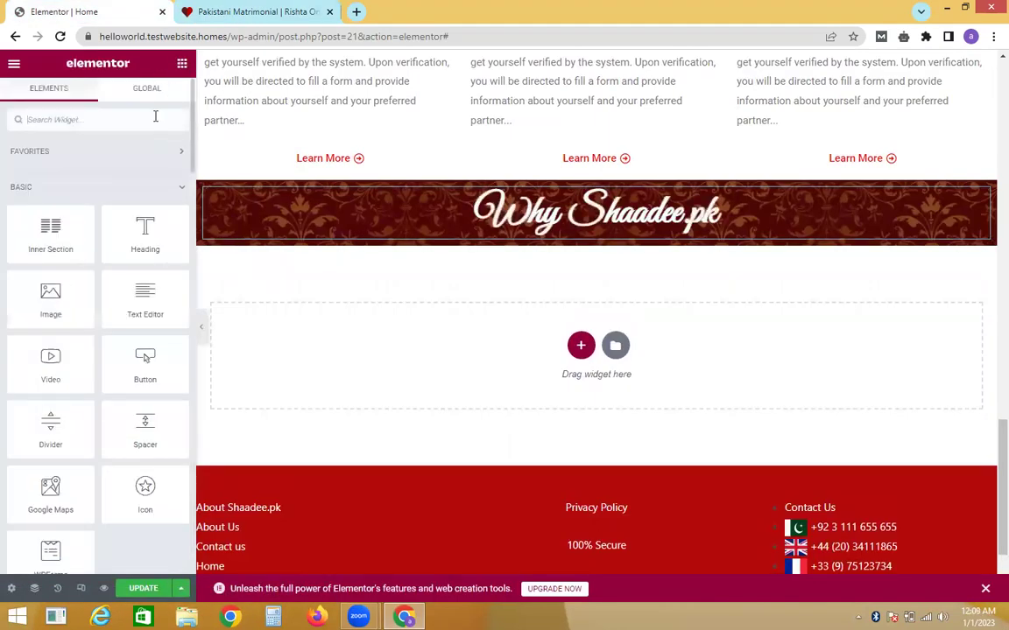
pyautogui.write('image')
pyautogui.moveTo(49, 166); pyautogui.dragTo(441, 232)
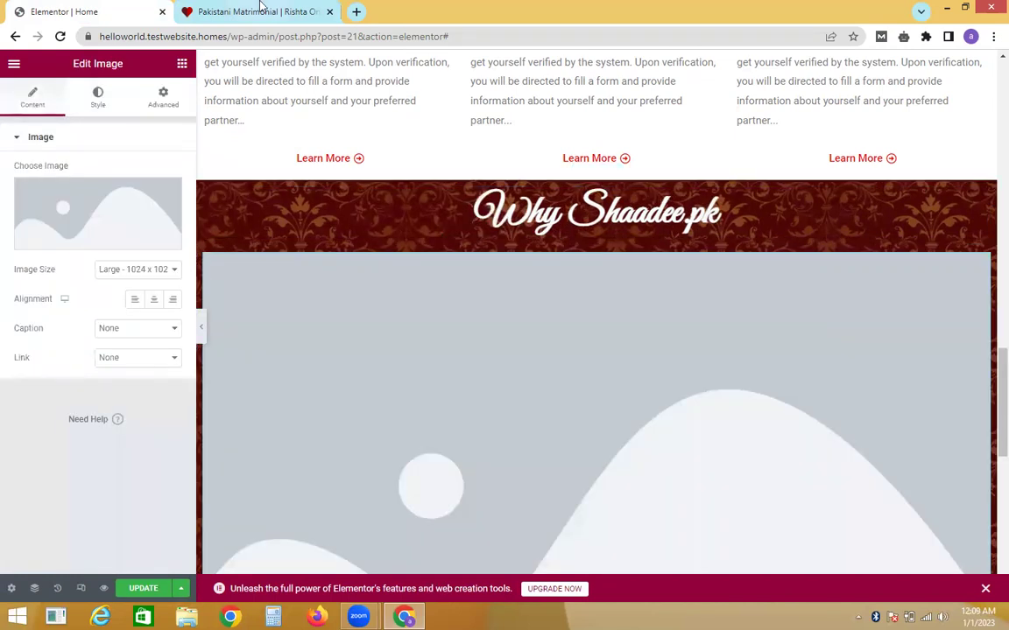
pyautogui.click(260, 11)
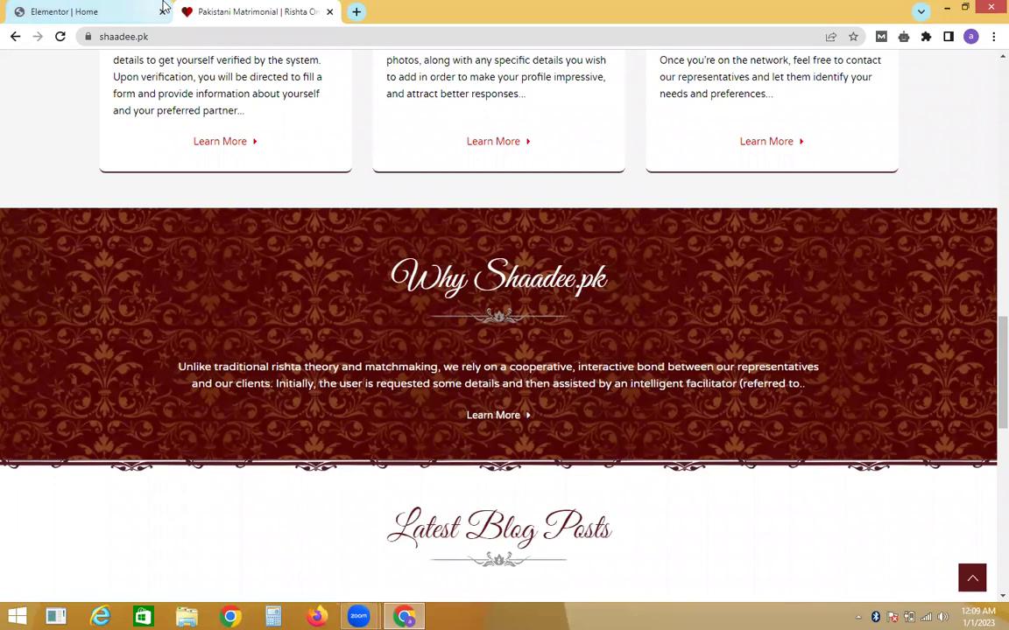
pyautogui.moveTo(162, 7)
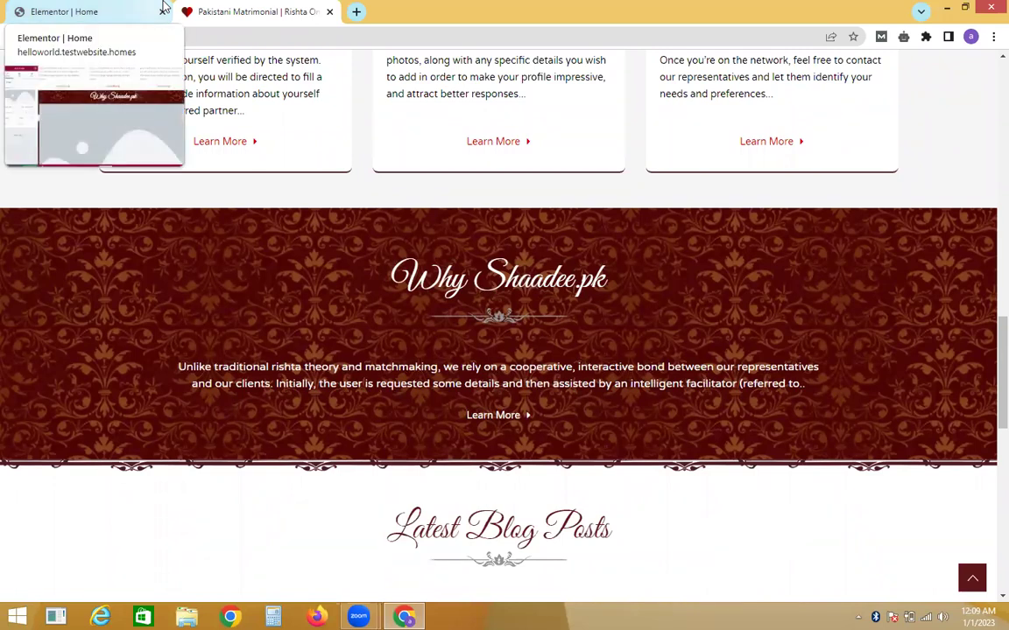
pyautogui.click(91, 8)
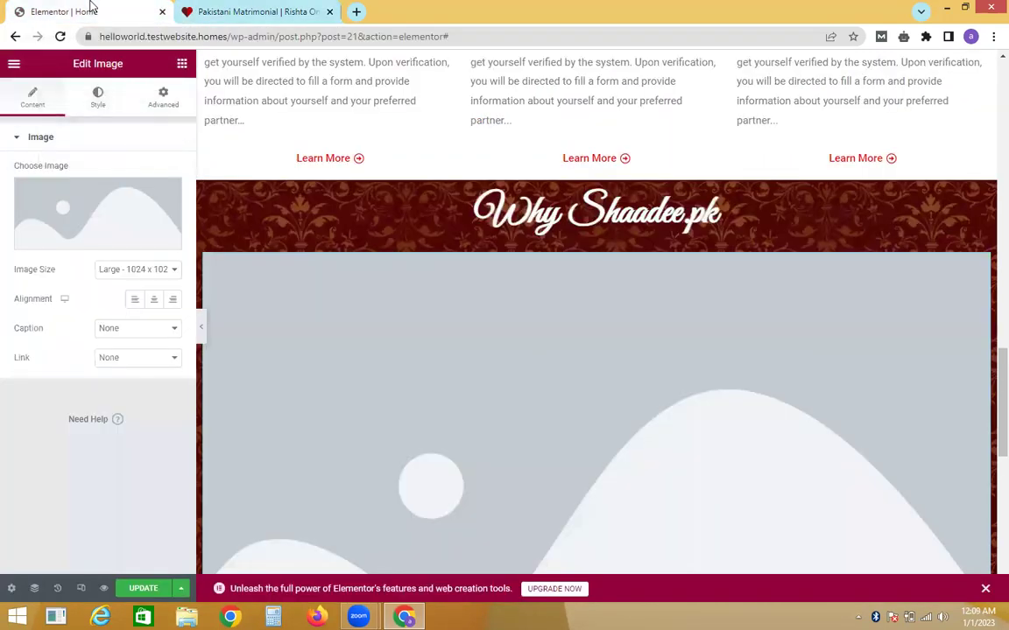
pyautogui.click(133, 193)
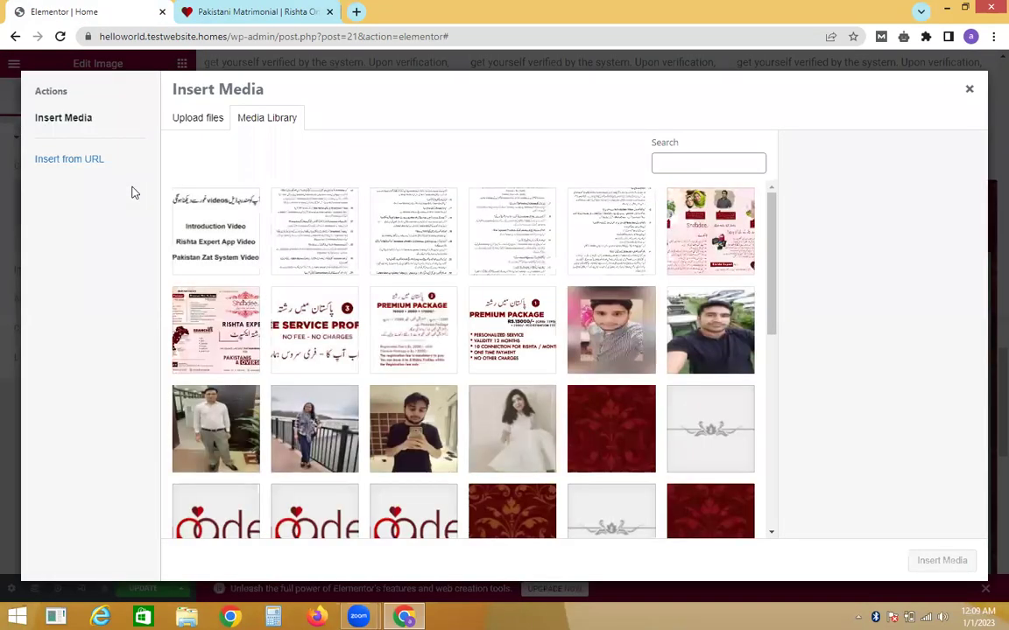
pyautogui.click(744, 436)
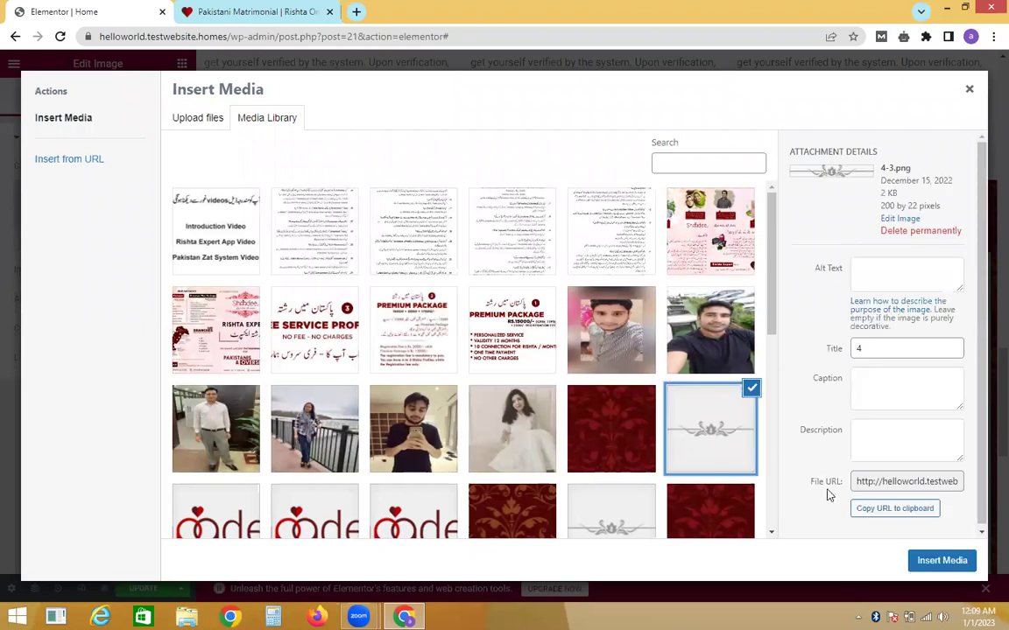
pyautogui.click(942, 568)
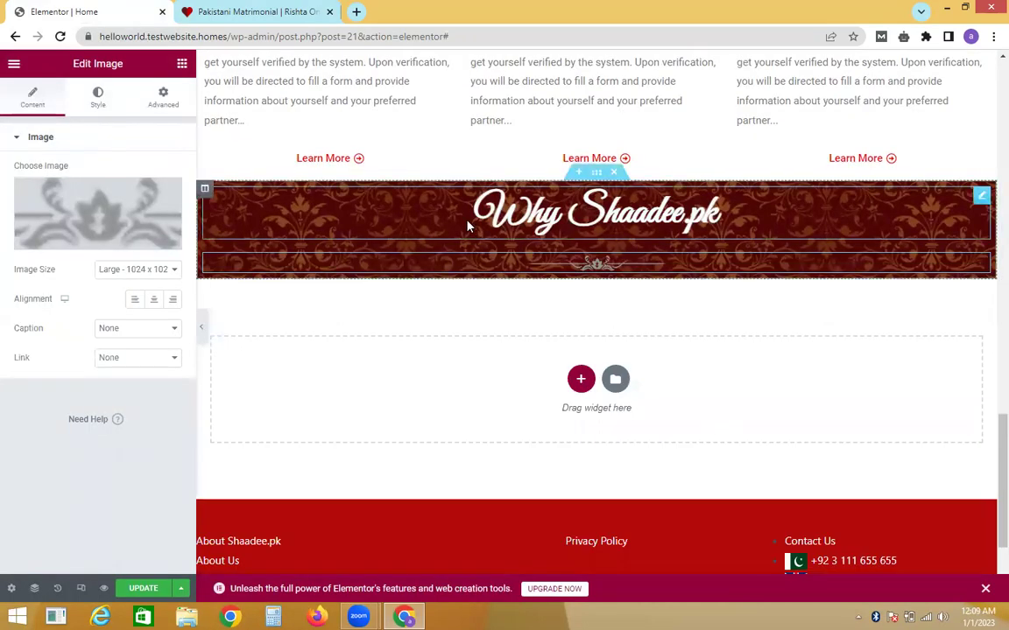
# Undo the stray line break in the Why Shaadee.pk heading and compare the section with the reference site.
pyautogui.hotkey('ctrl', 'z')
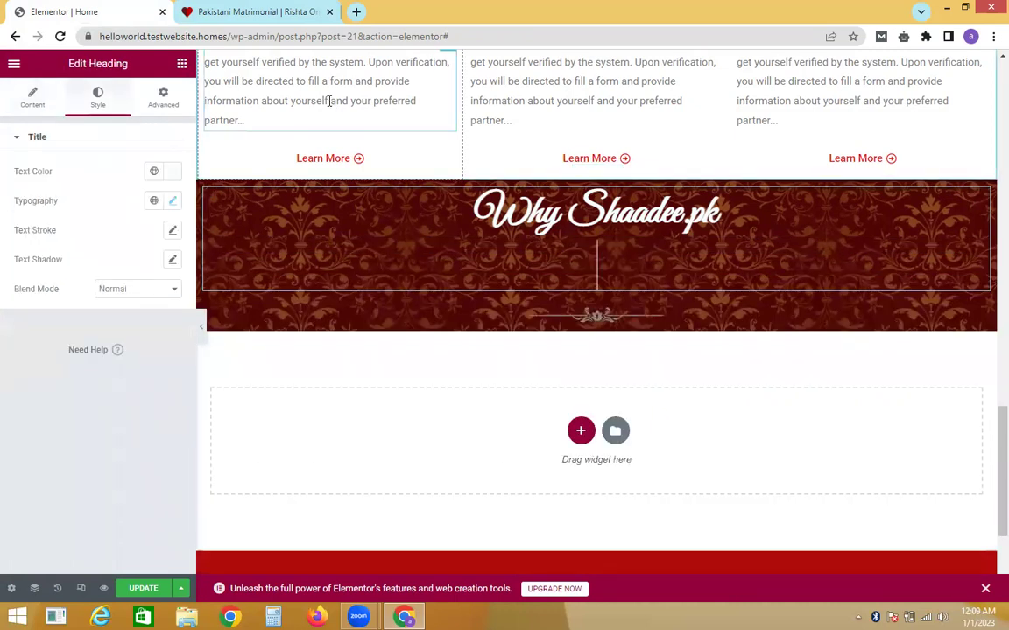
pyautogui.hotkey('ctrl', 'z')
pyautogui.click(329, 101)
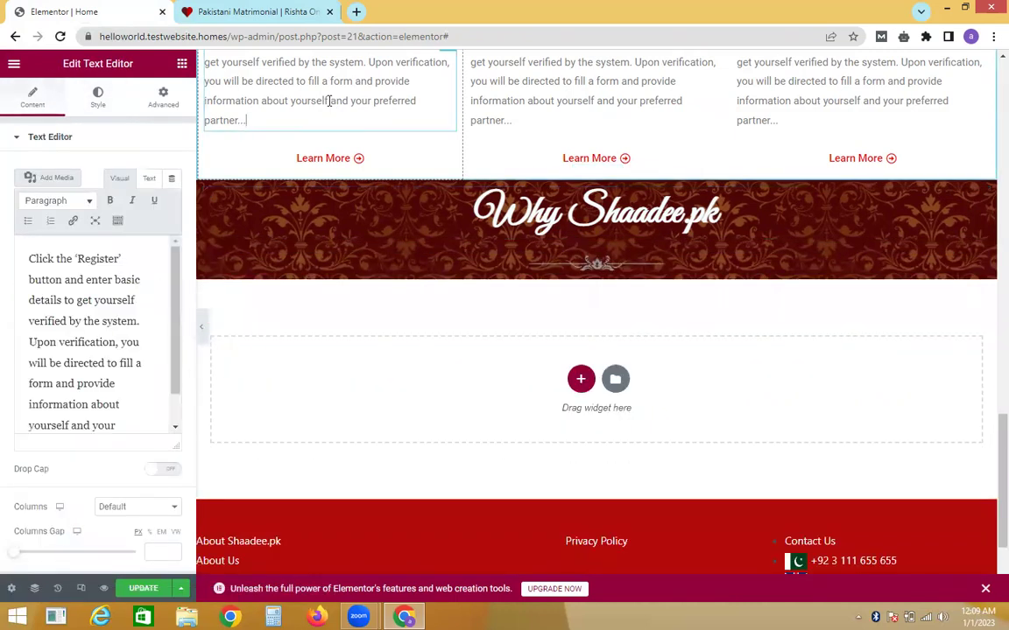
pyautogui.click(196, 8)
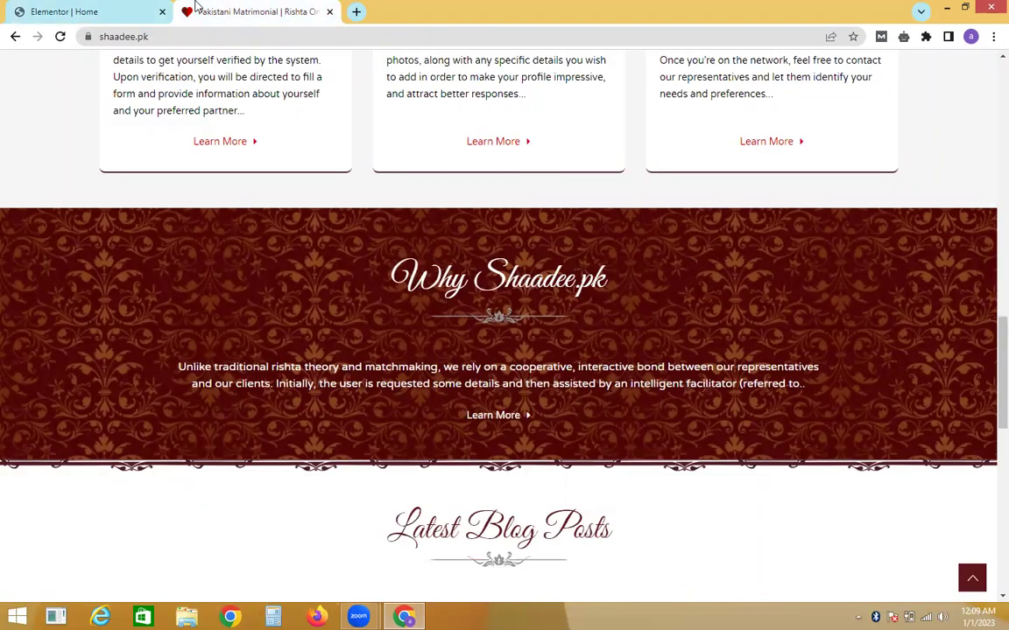
pyautogui.click(113, 9)
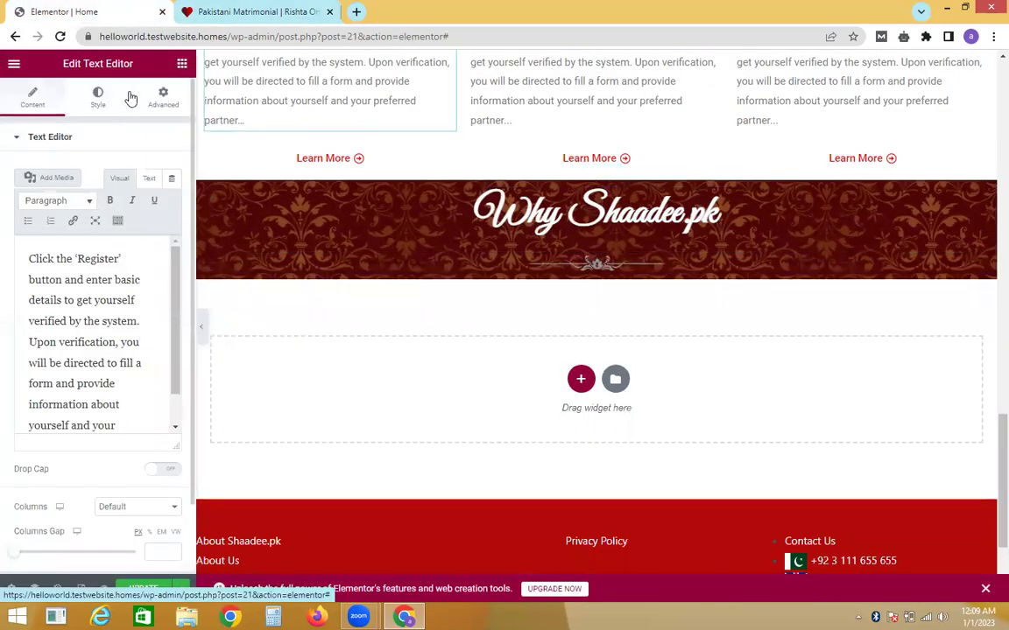
# Add a Text Editor widget below the ornamental divider in the Why Shaadee.pk section.
pyautogui.click(182, 64)
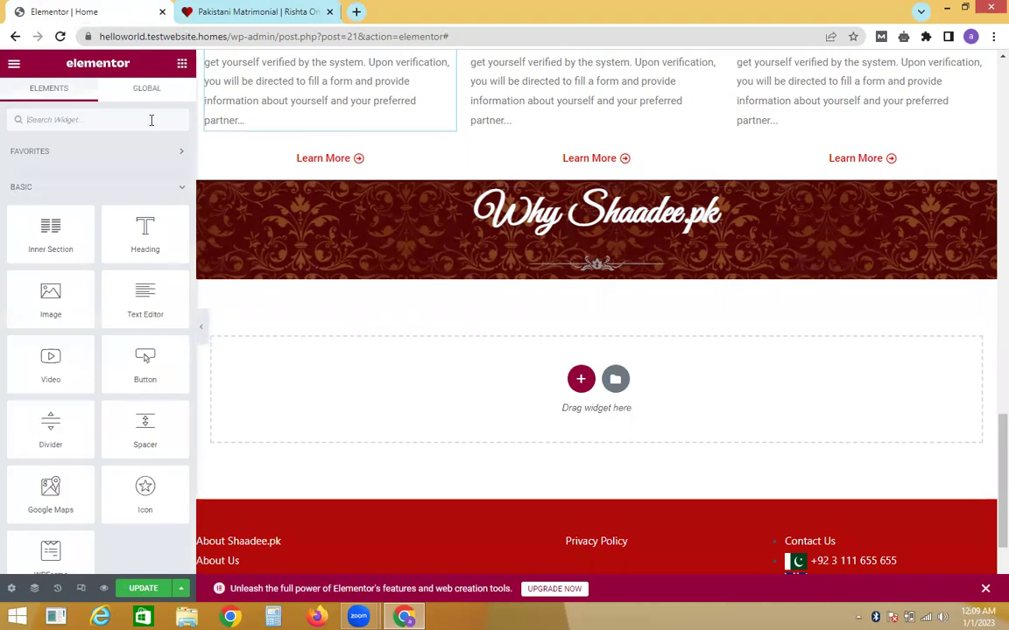
pyautogui.write('text')
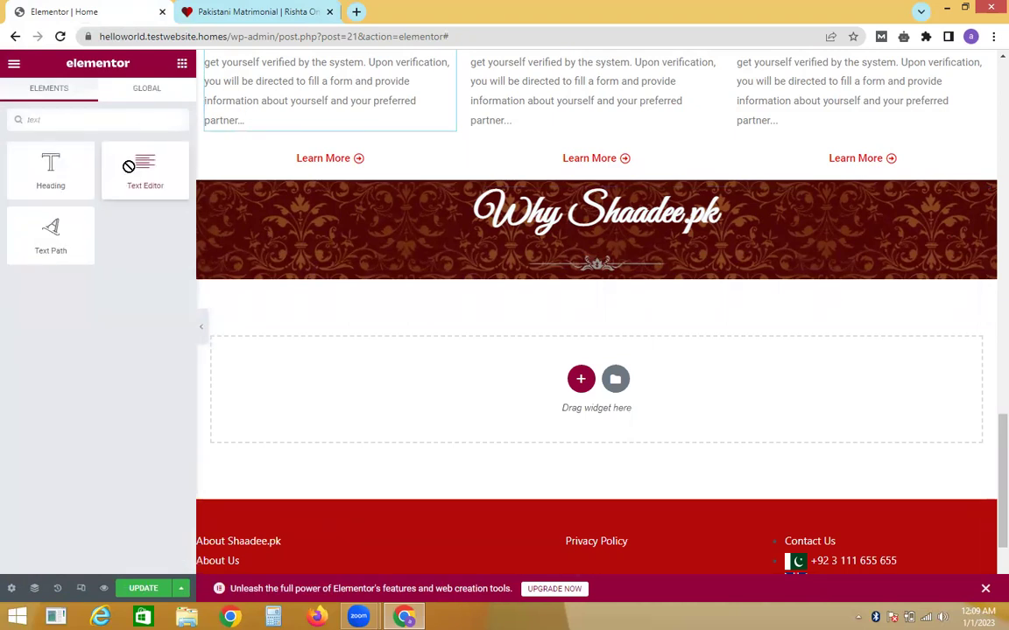
pyautogui.moveTo(129, 167); pyautogui.dragTo(565, 278)
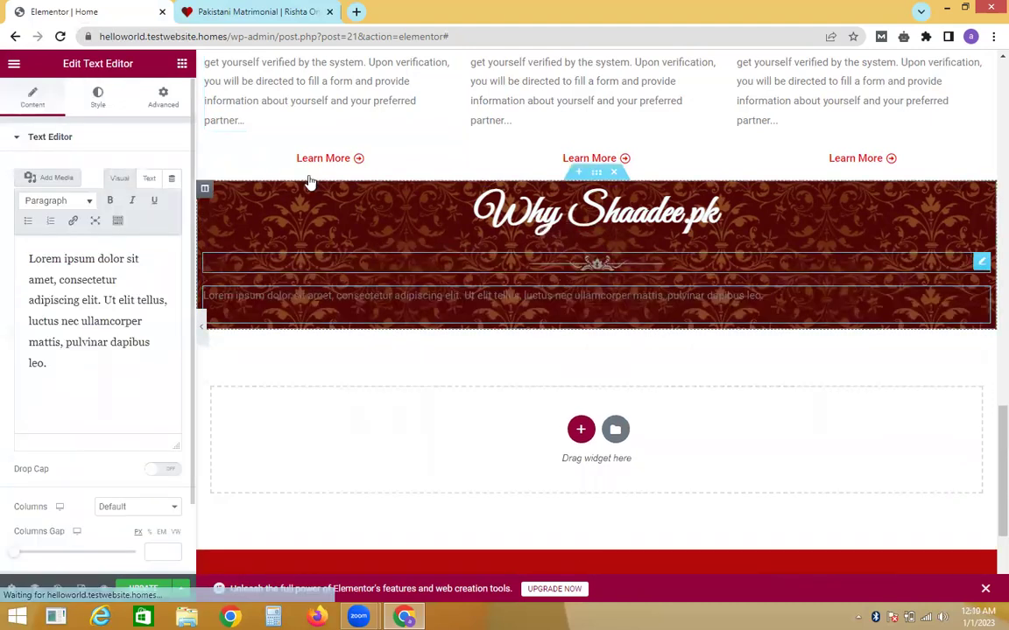
# Copy the "Unlike traditional rishta theory and matchmaking" paragraph from the reference site and return to the Elementor page.
pyautogui.click(251, 11)
pyautogui.tripleClick(313, 366)
pyautogui.hotkey('ctrl', 'c')
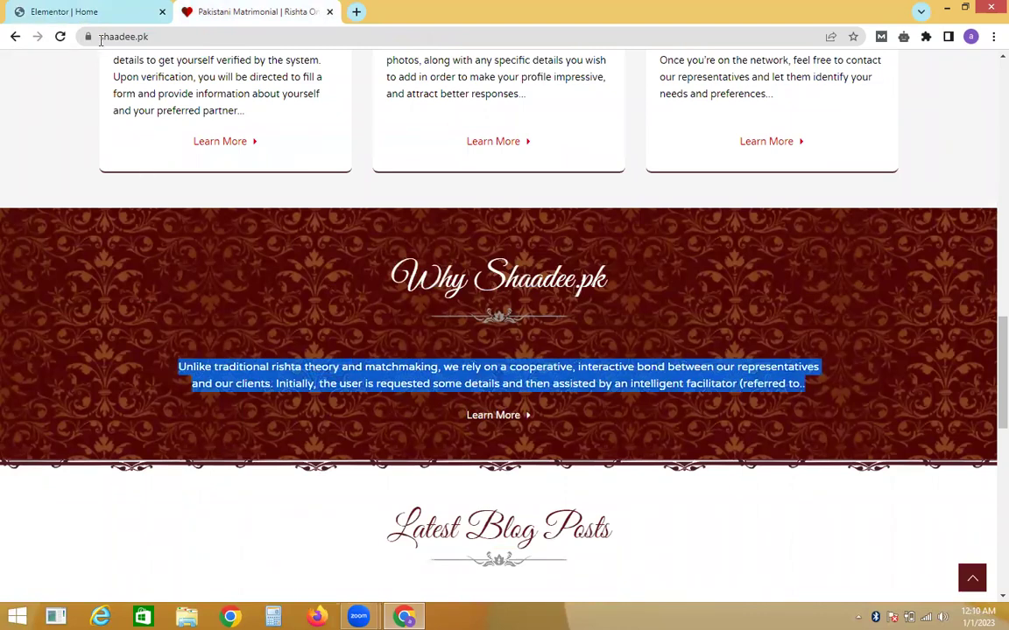
pyautogui.click(99, 10)
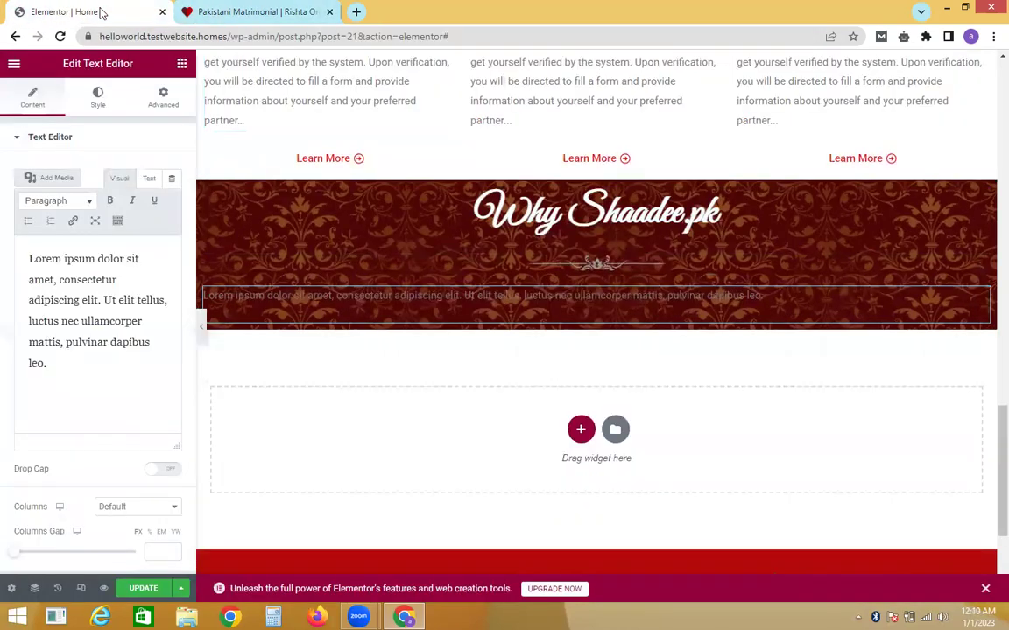
# Replace the new widget's placeholder text with the copied paragraph and insert a <br> line break after "representatives".
pyautogui.click(149, 178)
pyautogui.click(121, 178)
pyautogui.click(149, 180)
pyautogui.hotkey('ctrl', 'a')
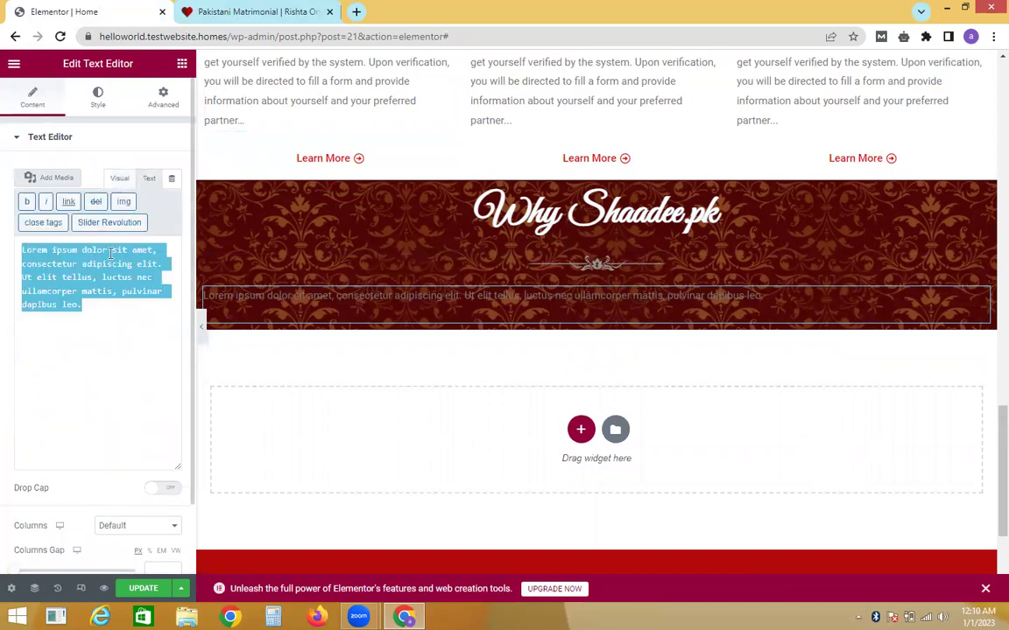
pyautogui.press('BackSpace')
pyautogui.hotkey('ctrl', 'v')
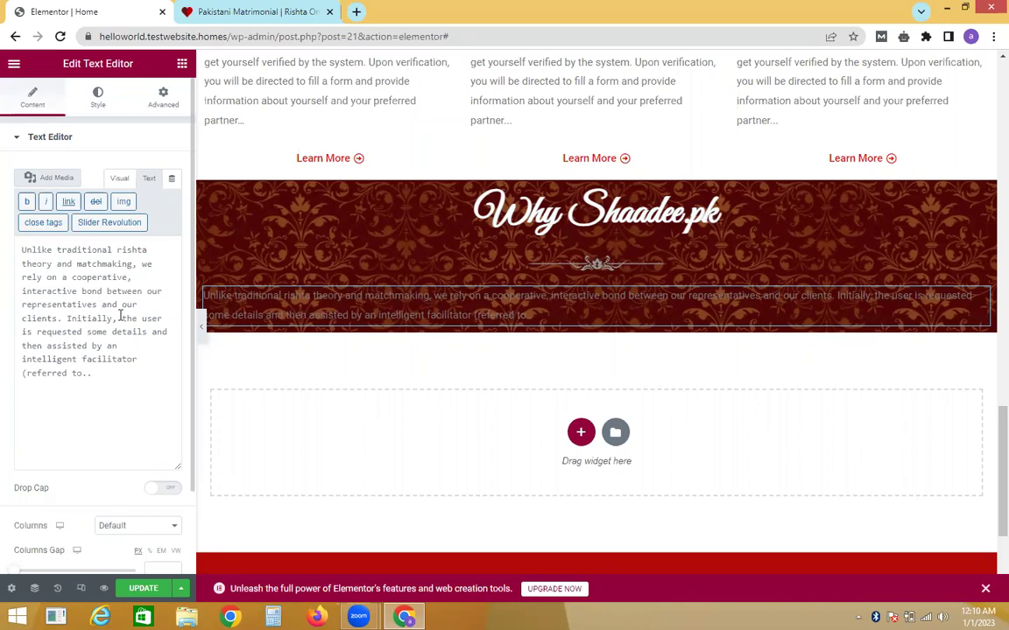
pyautogui.write('<>')
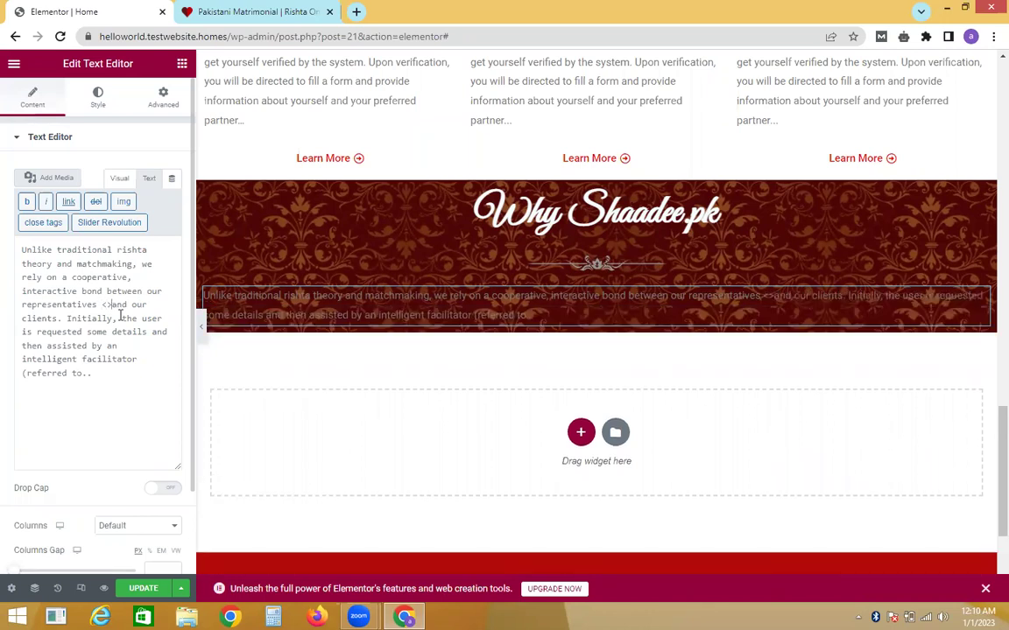
pyautogui.write('br')
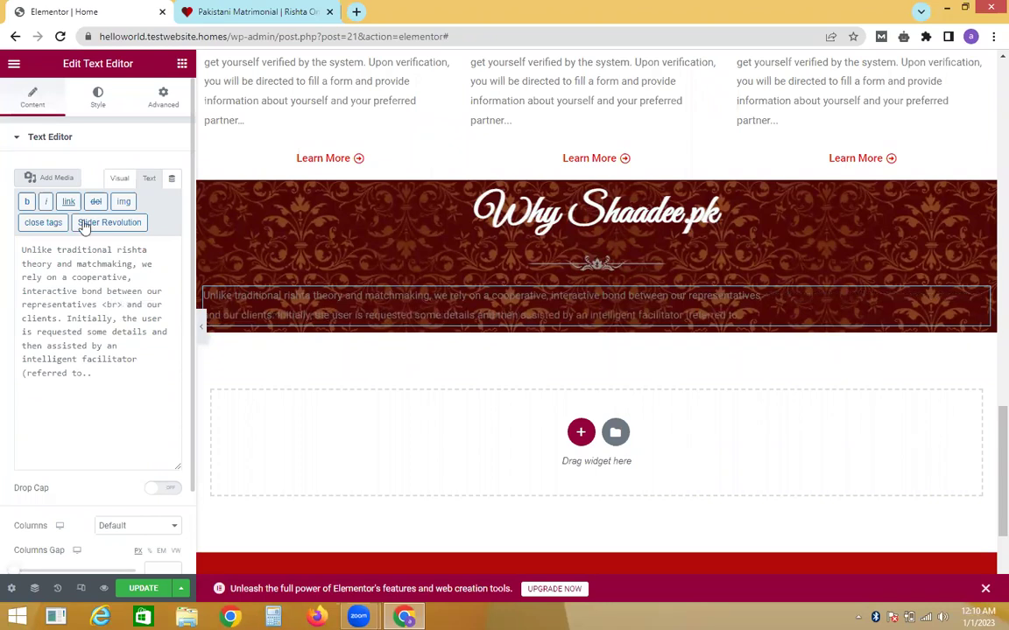
# Center the paragraph and set its text color to near-white #FBFBFB, checking against the reference site.
pyautogui.click(96, 97)
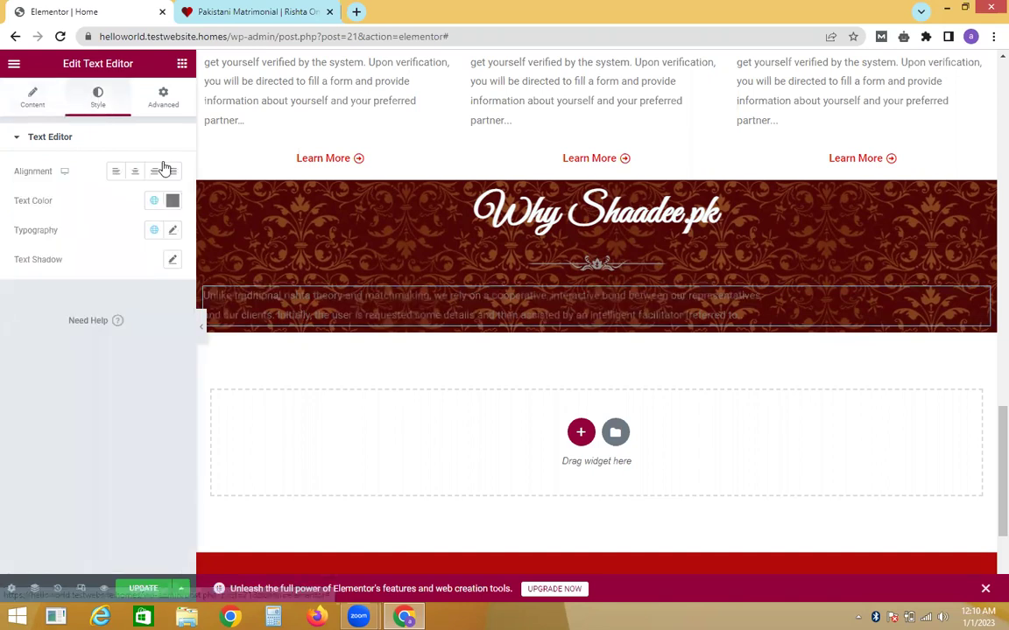
pyautogui.click(136, 173)
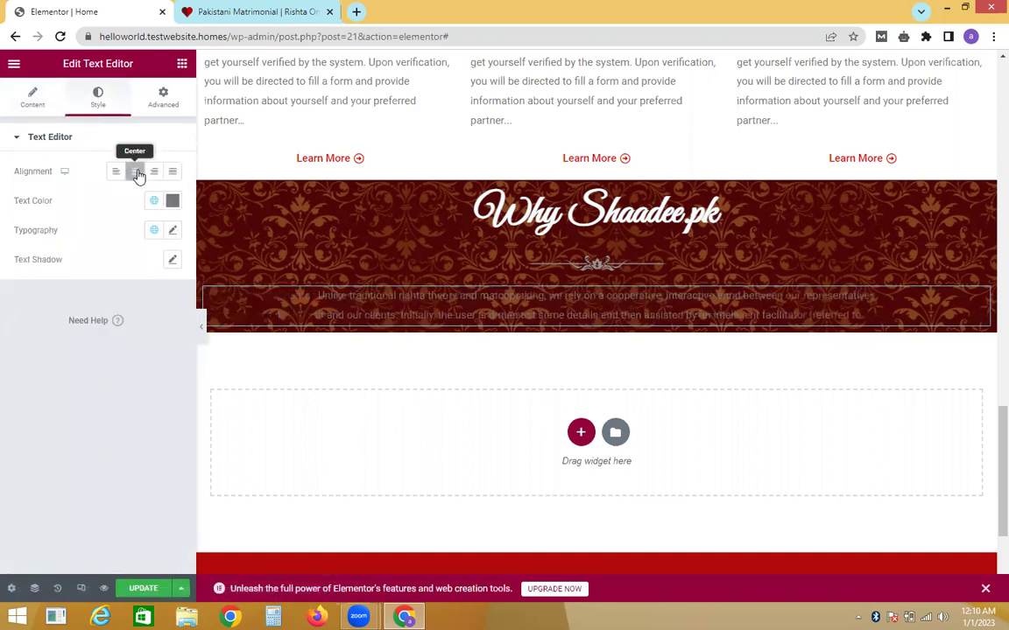
pyautogui.click(200, 8)
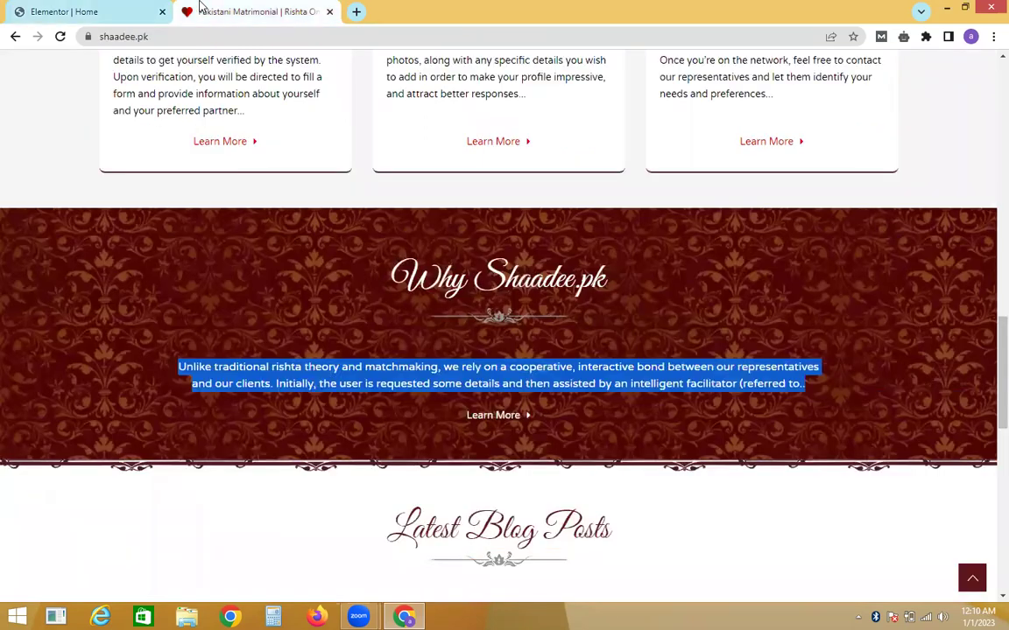
pyautogui.click(146, 7)
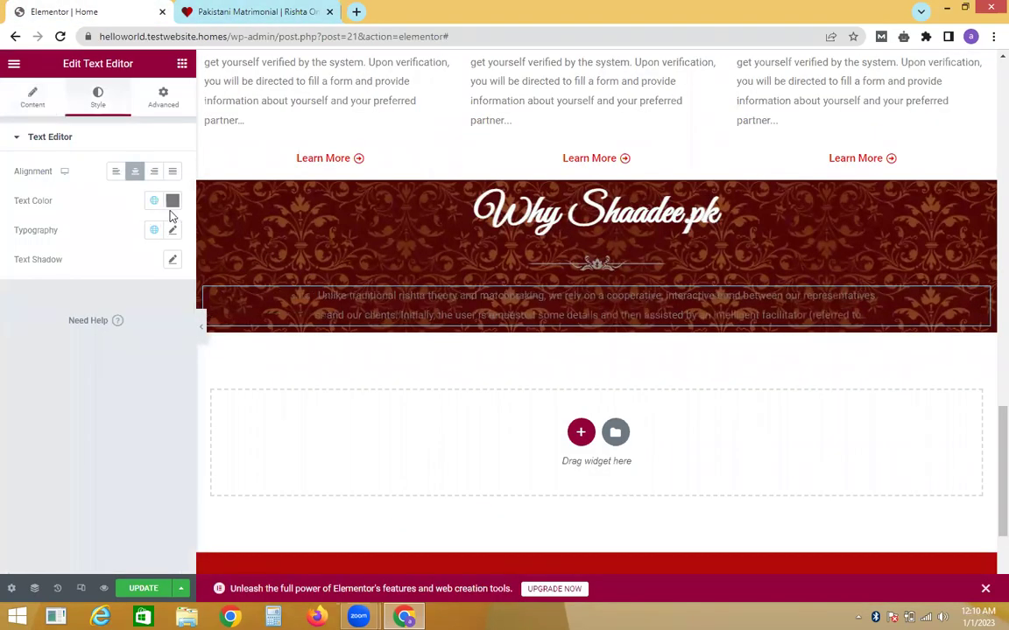
pyautogui.click(173, 202)
pyautogui.moveTo(157, 272); pyautogui.dragTo(90, 258)
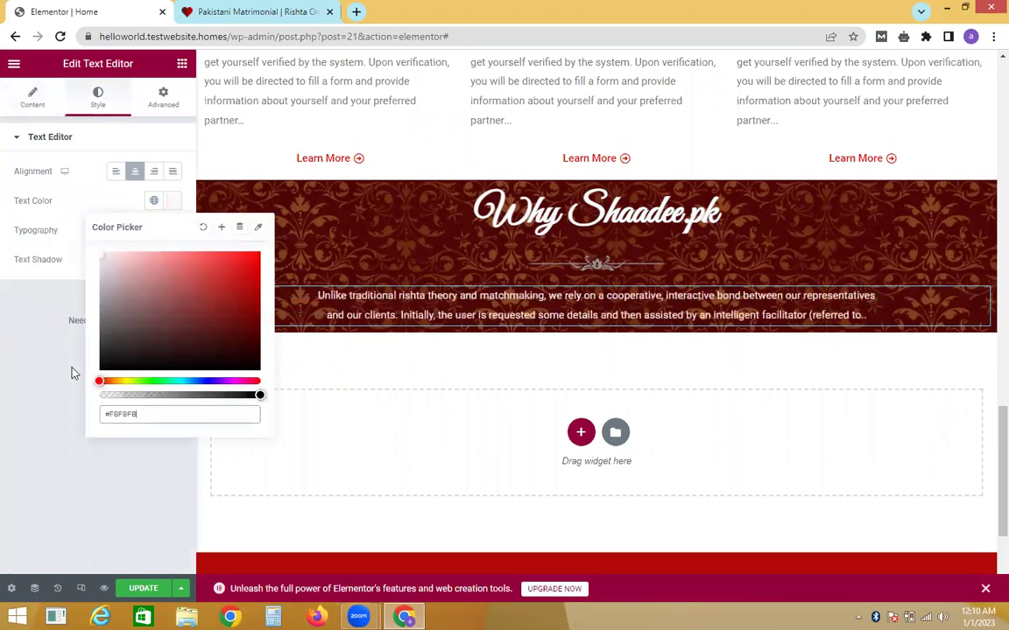
pyautogui.click(63, 331)
pyautogui.click(210, 9)
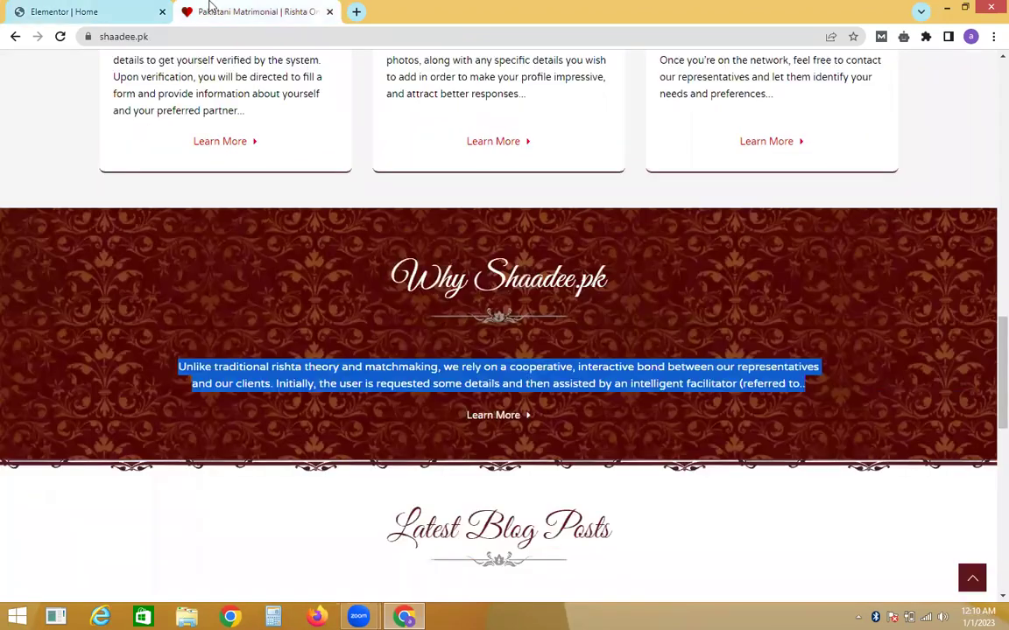
pyautogui.click(154, 9)
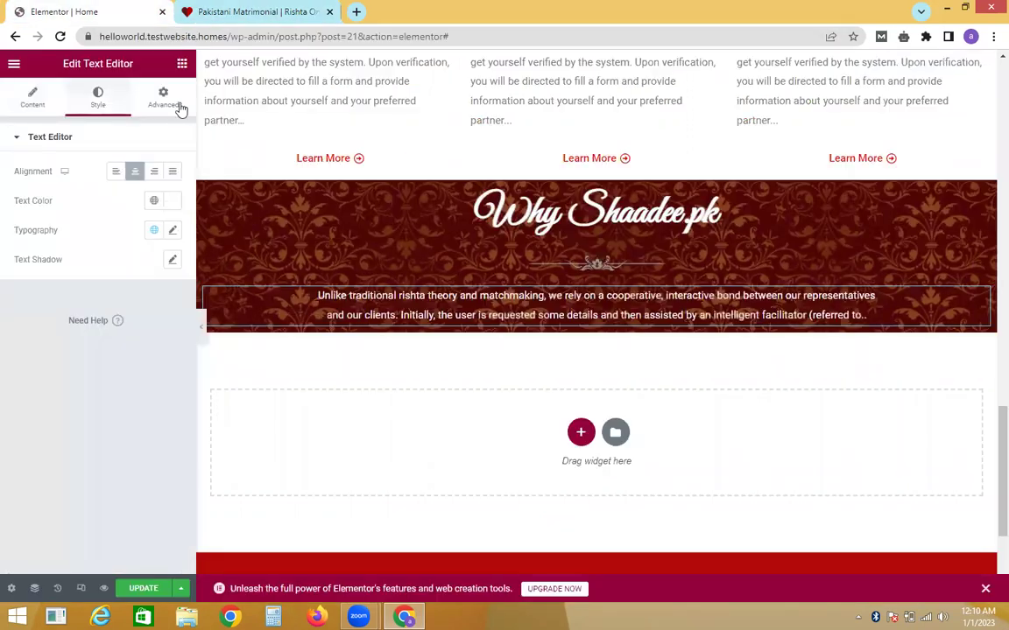
# Add a Button widget below the Why Shaadee.pk paragraph and center it.
pyautogui.click(180, 65)
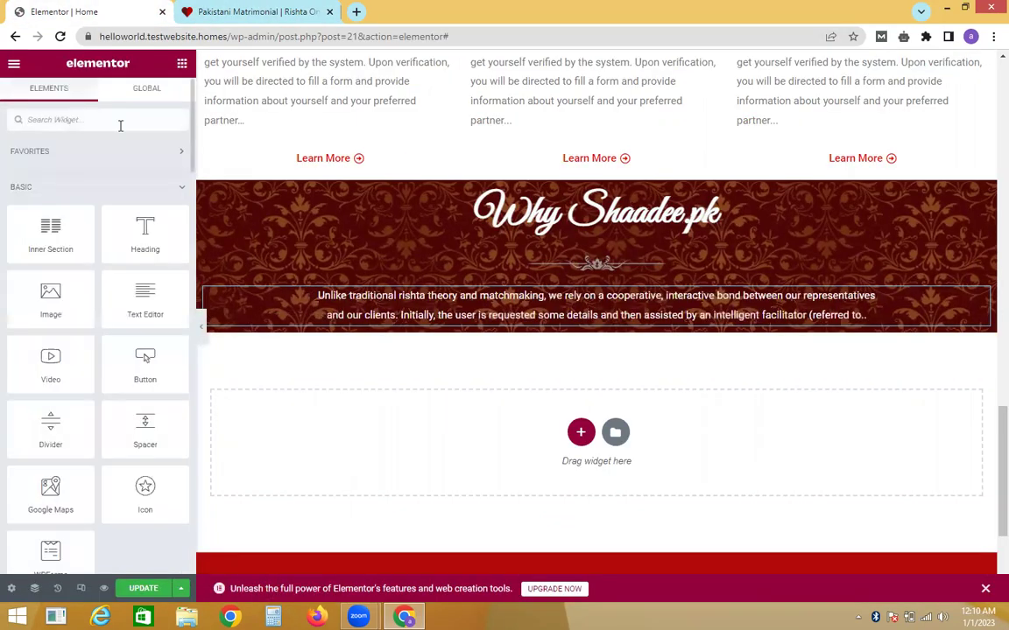
pyautogui.click(121, 123)
pyautogui.write('butt')
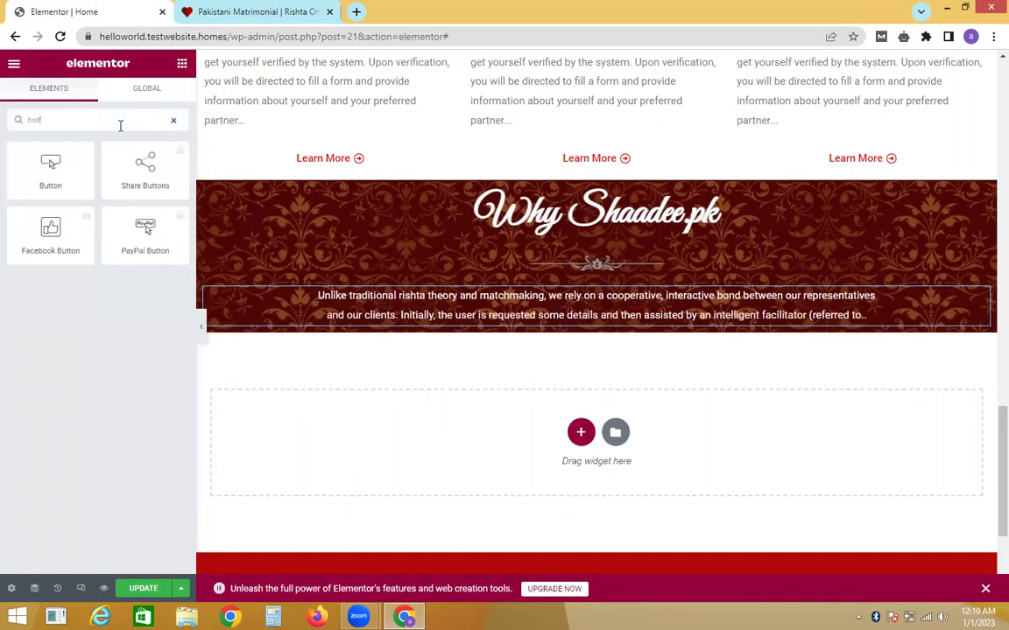
pyautogui.moveTo(61, 159); pyautogui.dragTo(461, 325)
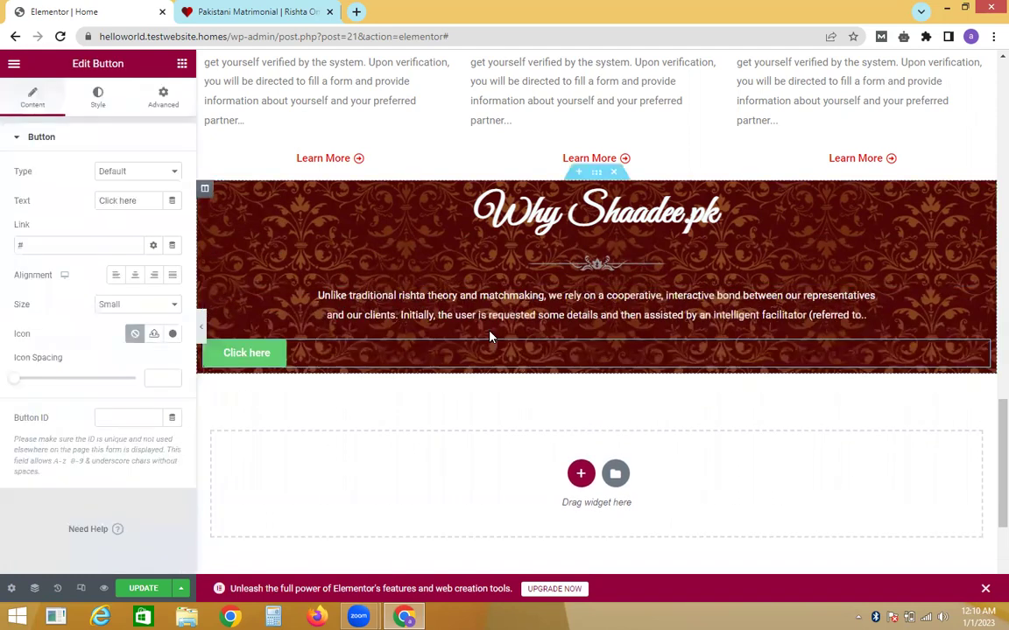
pyautogui.click(135, 277)
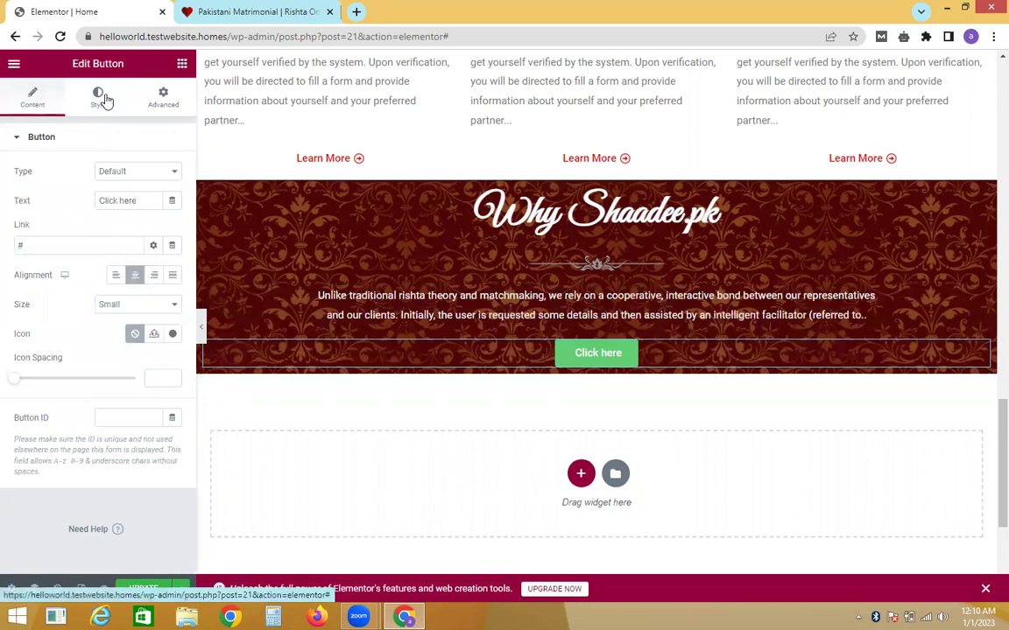
# Check the button wording on the reference site and set the button text to "Learn More".
pyautogui.click(202, 11)
pyautogui.click(121, 11)
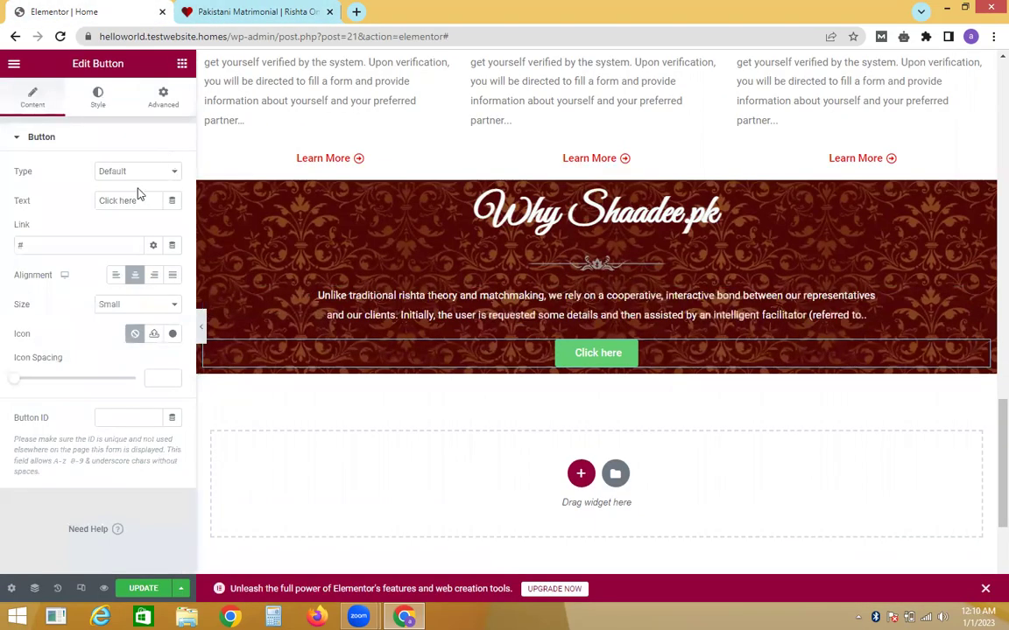
pyautogui.click(138, 204)
pyautogui.hotkey('ctrl', 'a')
pyautogui.write('L')
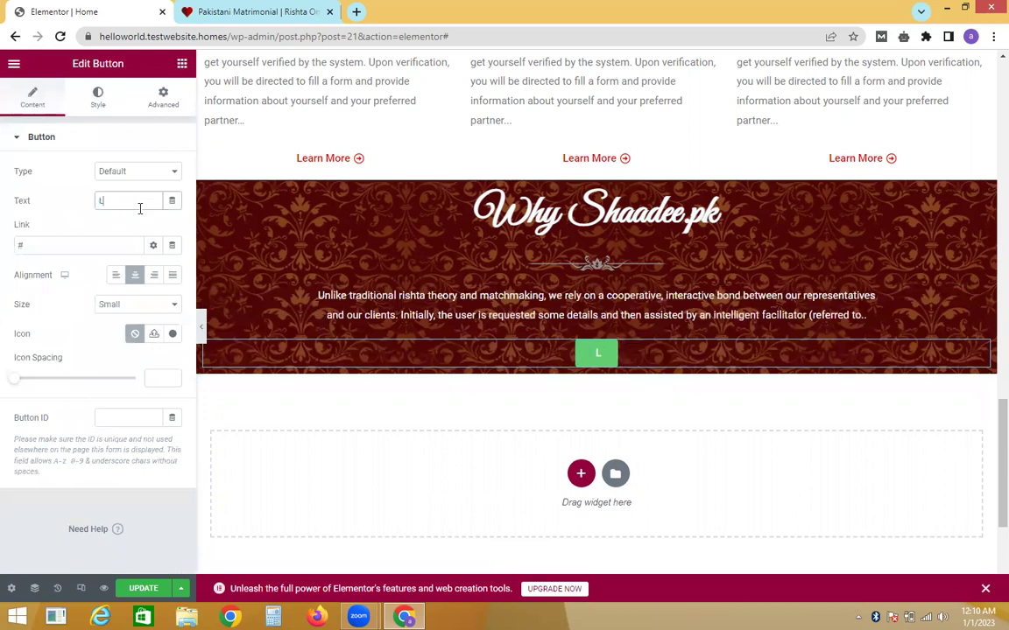
pyautogui.write('earn More')
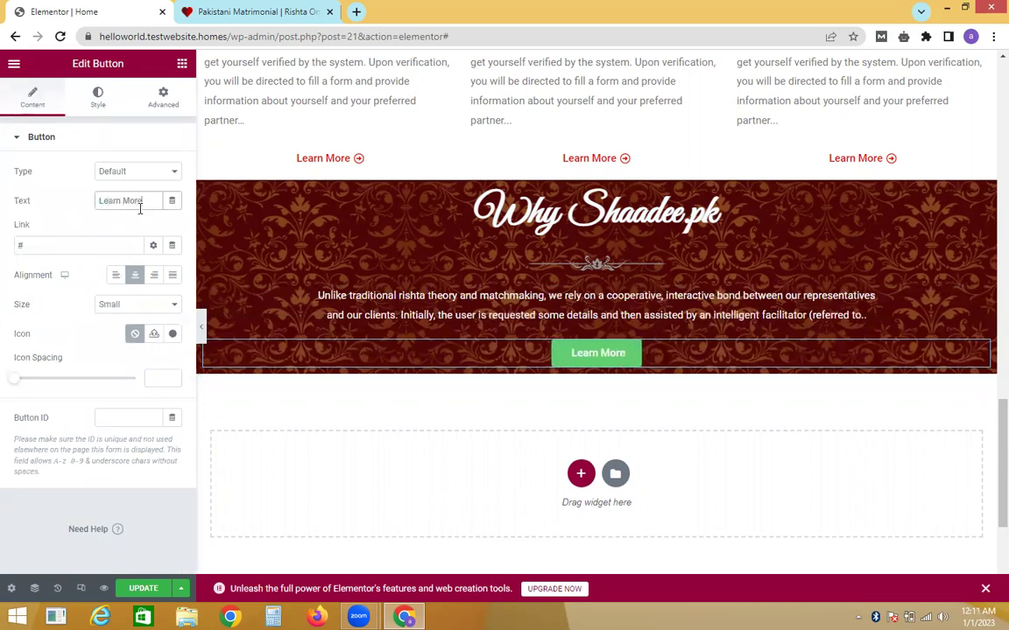
# Give the Learn More button the circled right arrow icon and place the icon after the text.
pyautogui.click(175, 335)
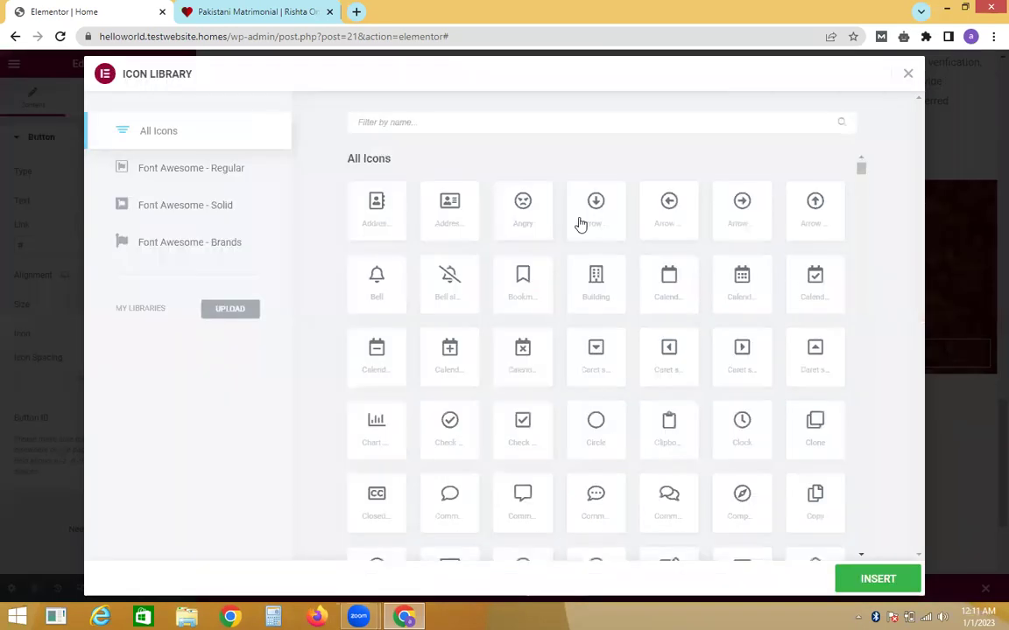
pyautogui.click(732, 211)
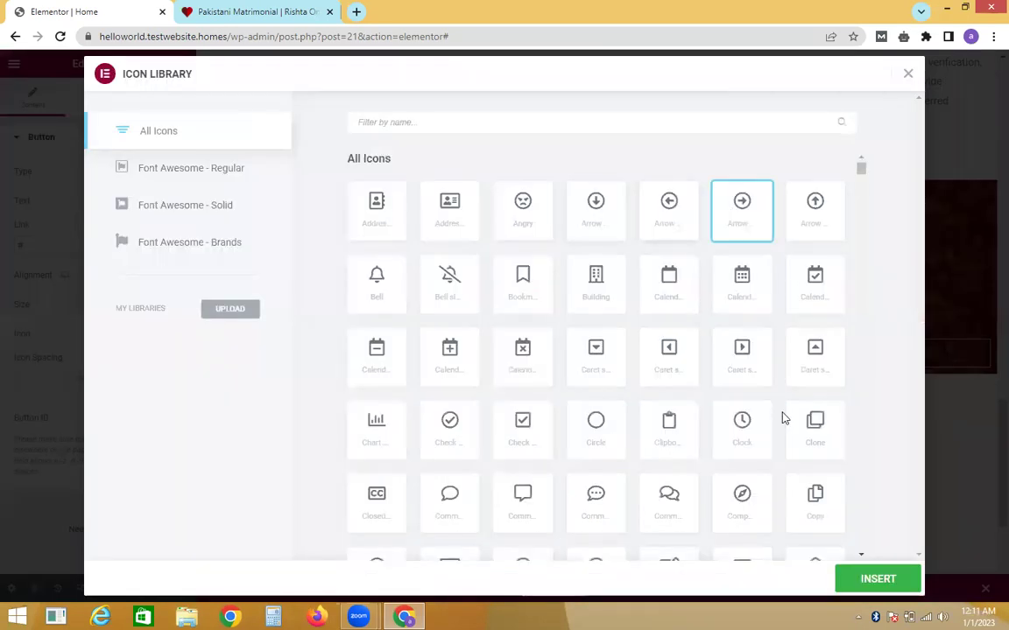
pyautogui.click(877, 579)
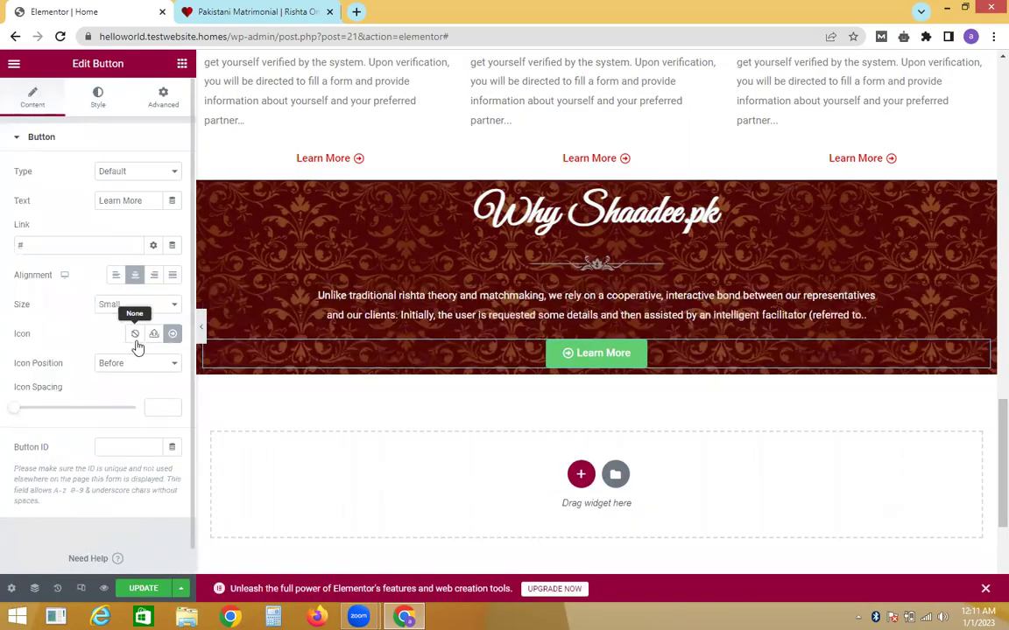
pyautogui.click(128, 366)
pyautogui.click(119, 389)
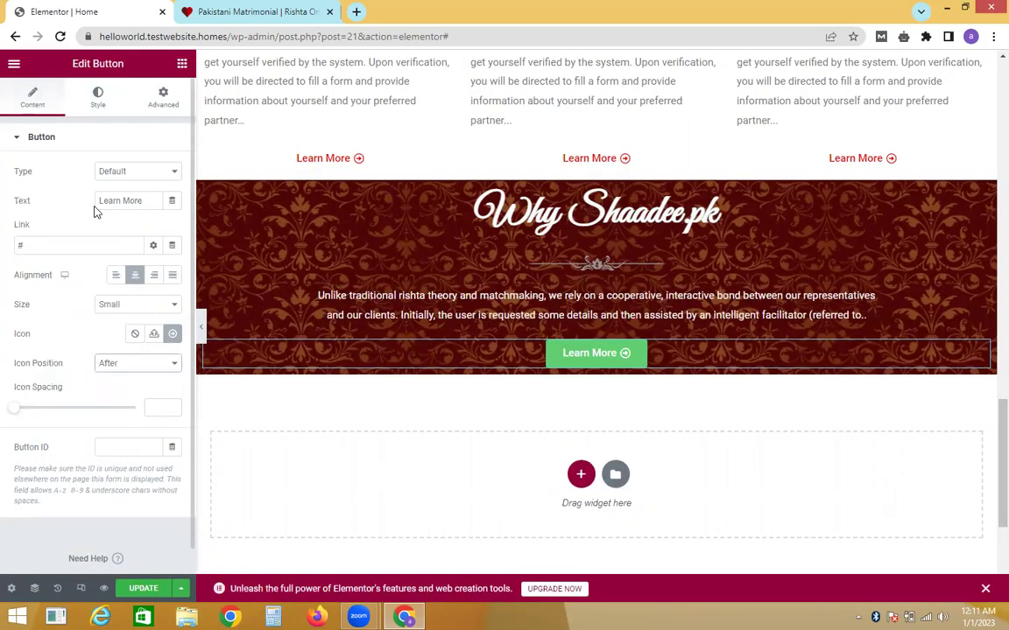
# Compare the button with the reference site and make its background color almost fully transparent, #61CE700D.
pyautogui.click(207, 7)
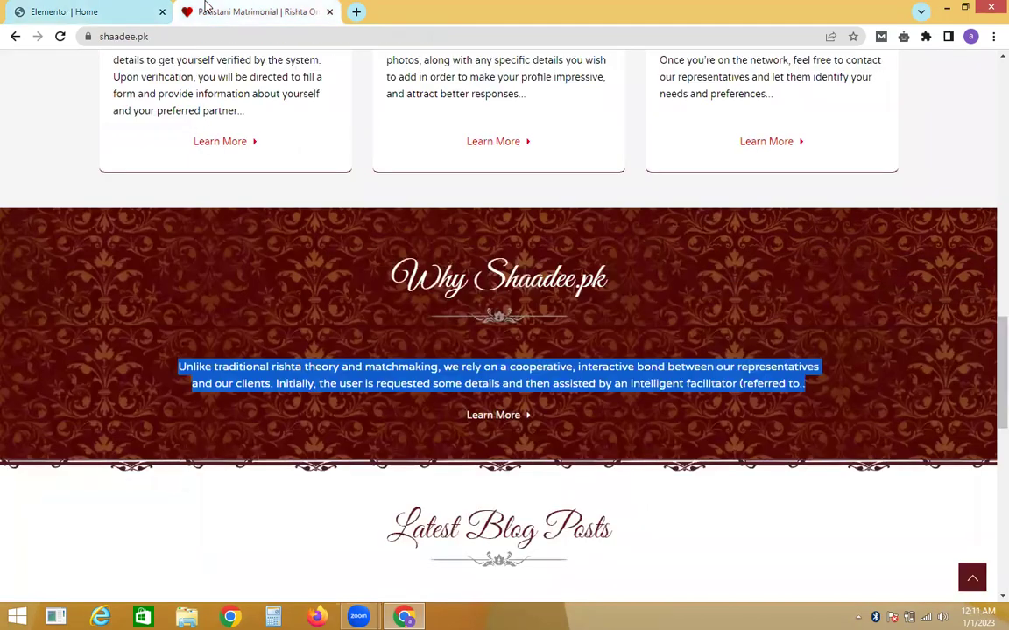
pyautogui.click(112, 7)
pyautogui.click(101, 94)
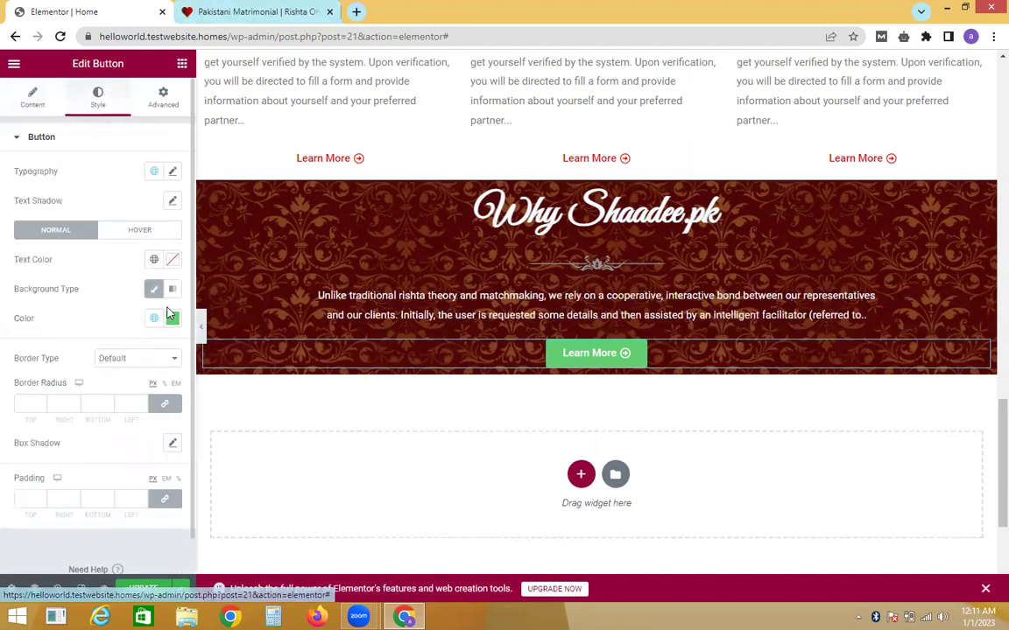
pyautogui.click(172, 318)
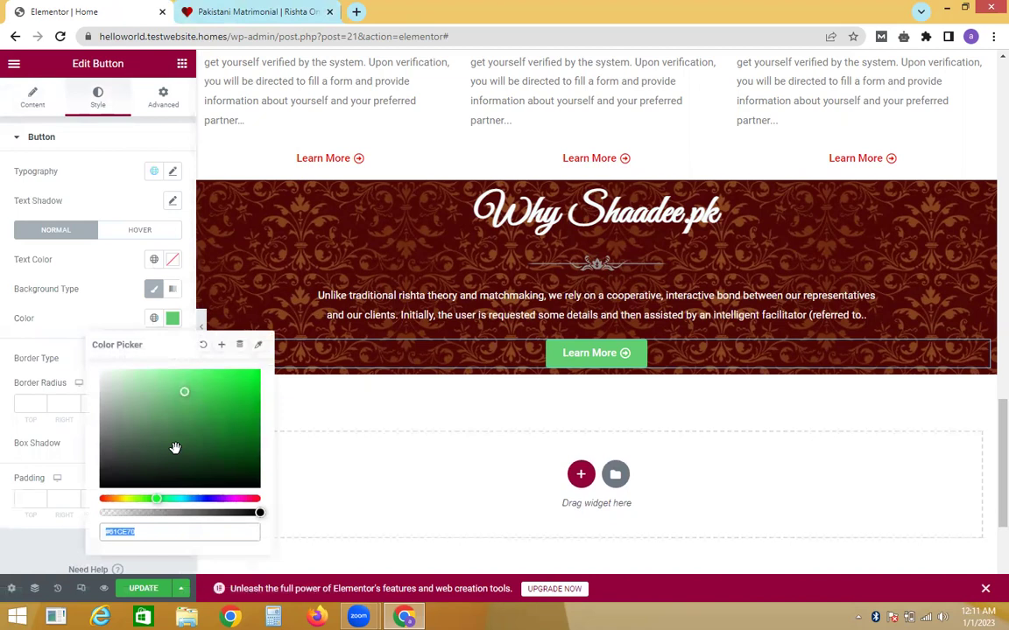
pyautogui.click(191, 512)
pyautogui.moveTo(140, 512); pyautogui.dragTo(108, 477)
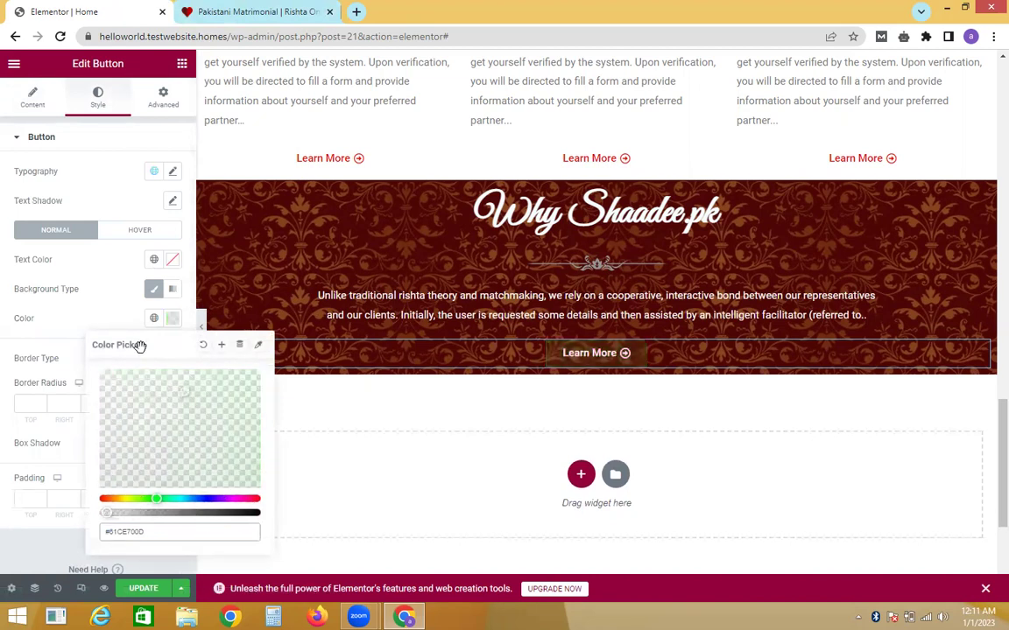
pyautogui.click(111, 167)
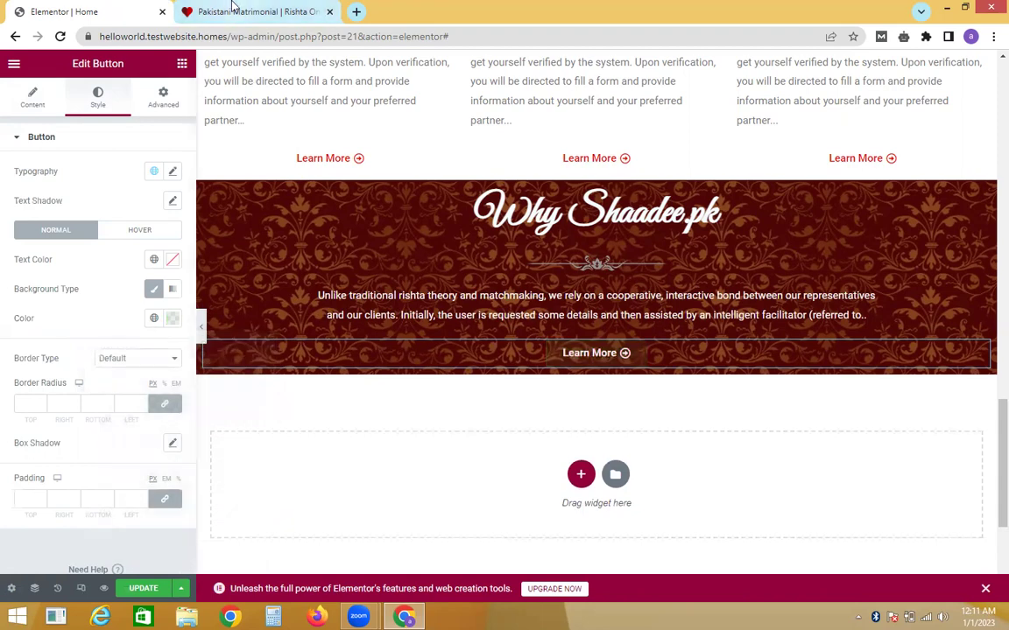
# Compare the finished section with the reference site and examine the Latest Blog Posts section below it.
pyautogui.click(232, 8)
pyautogui.click(107, 9)
pyautogui.click(195, 9)
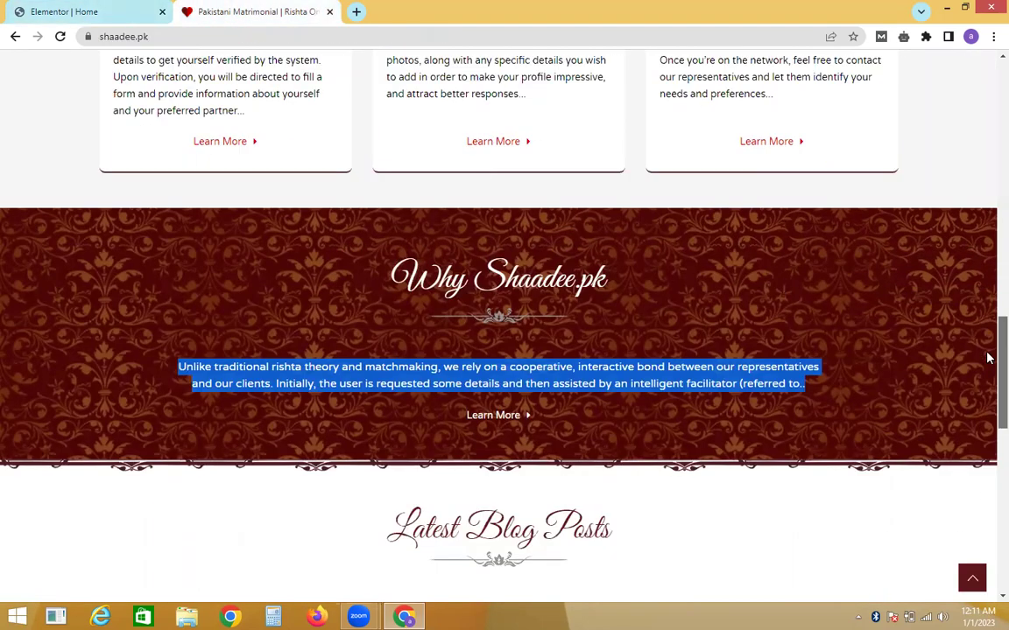
pyautogui.scroll(-2, 986, 401)
pyautogui.scroll(-2, 990, 427)
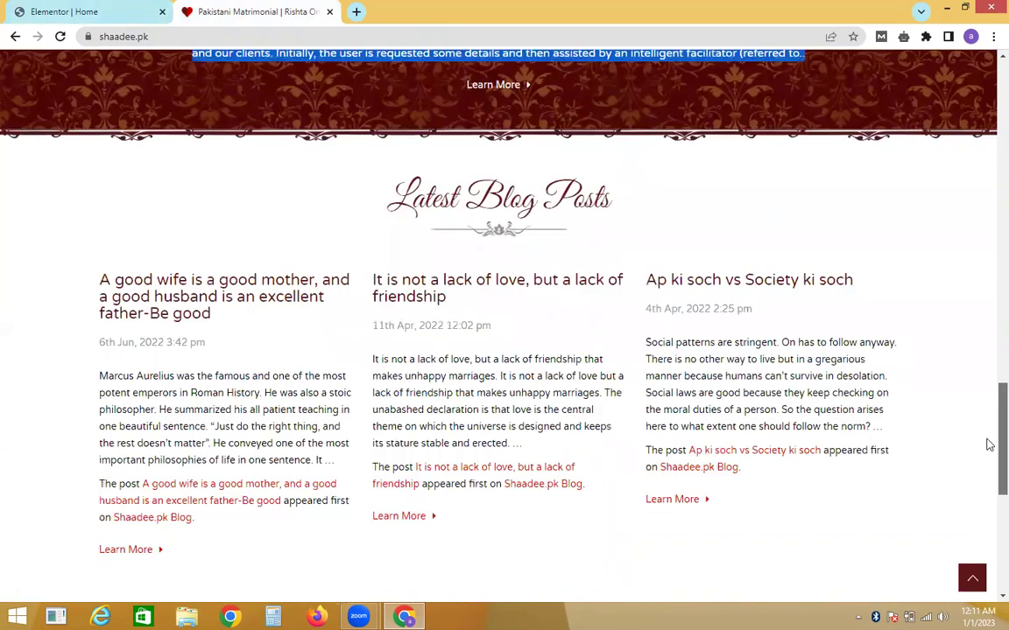
pyautogui.scroll(1, 599, 214)
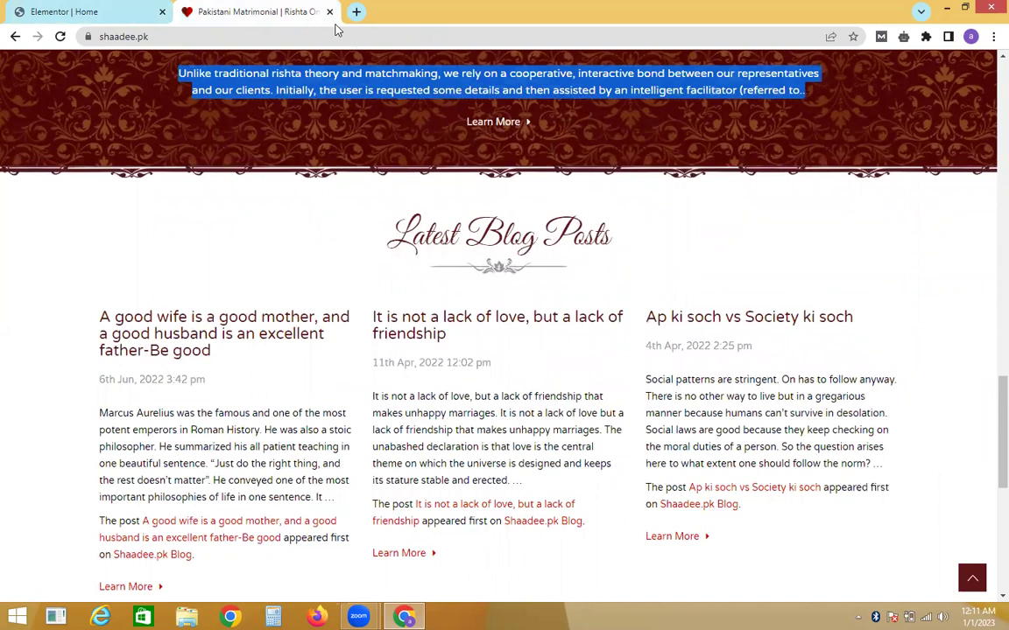
# Add a single-column section below the Why Shaadee.pk section, set its content width to Full Width and enable Stretch Section.
pyautogui.click(88, 10)
pyautogui.click(581, 474)
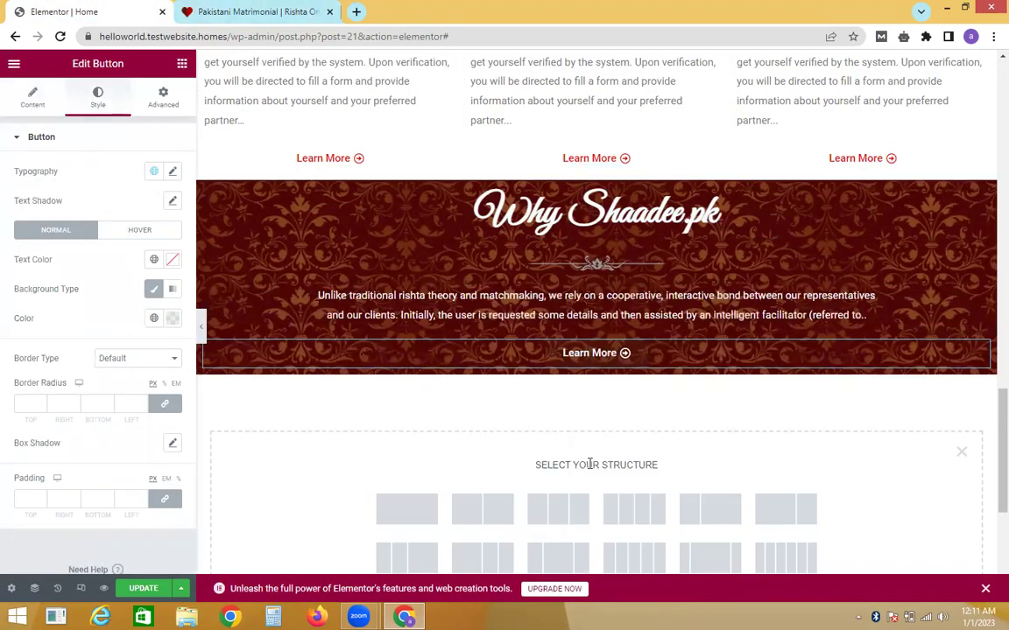
pyautogui.click(407, 511)
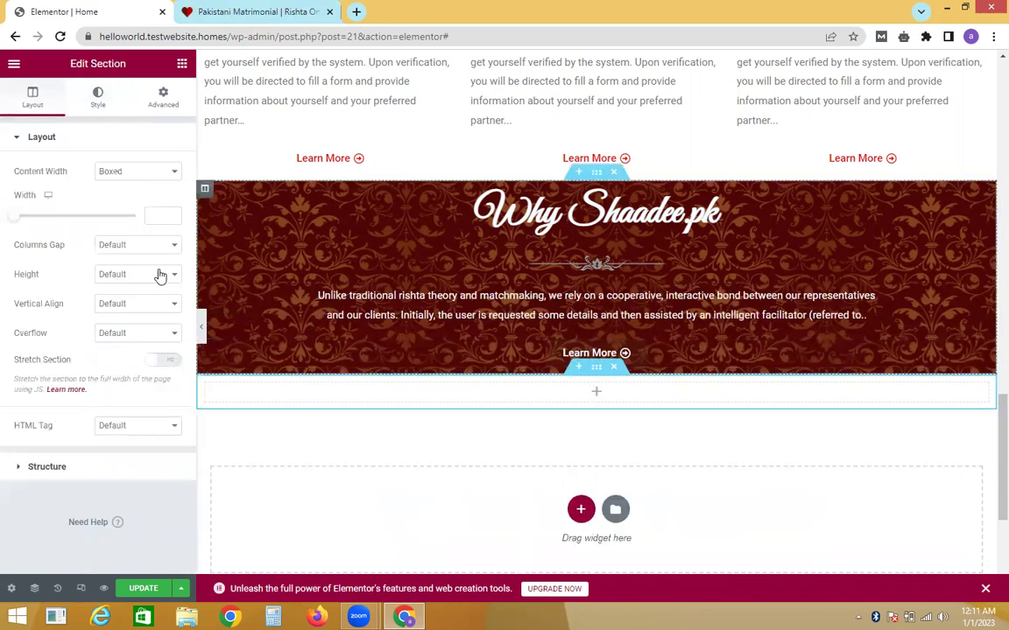
pyautogui.click(122, 170)
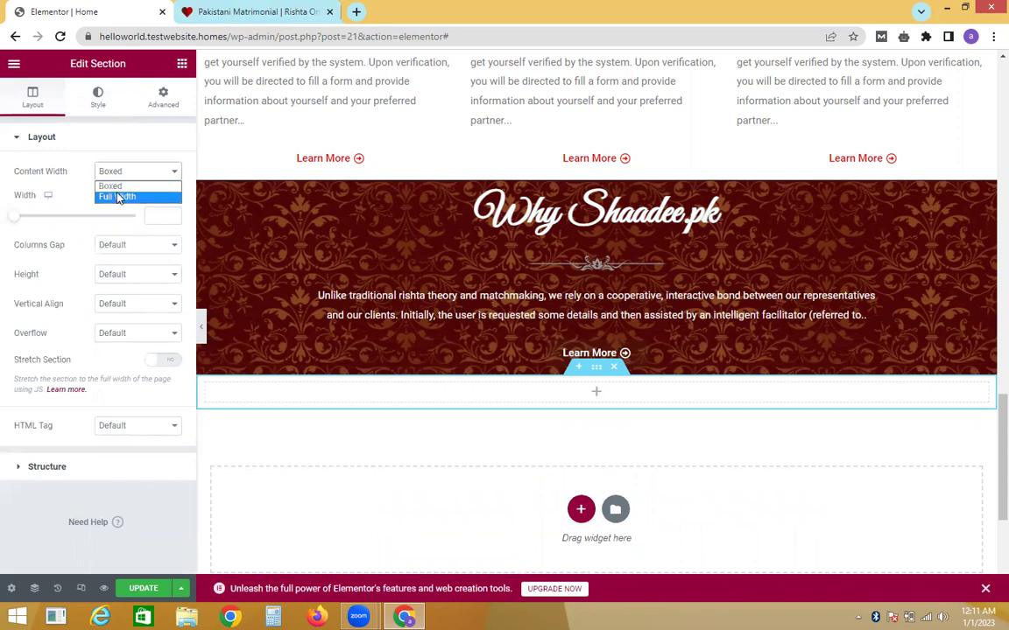
pyautogui.click(119, 198)
pyautogui.click(163, 316)
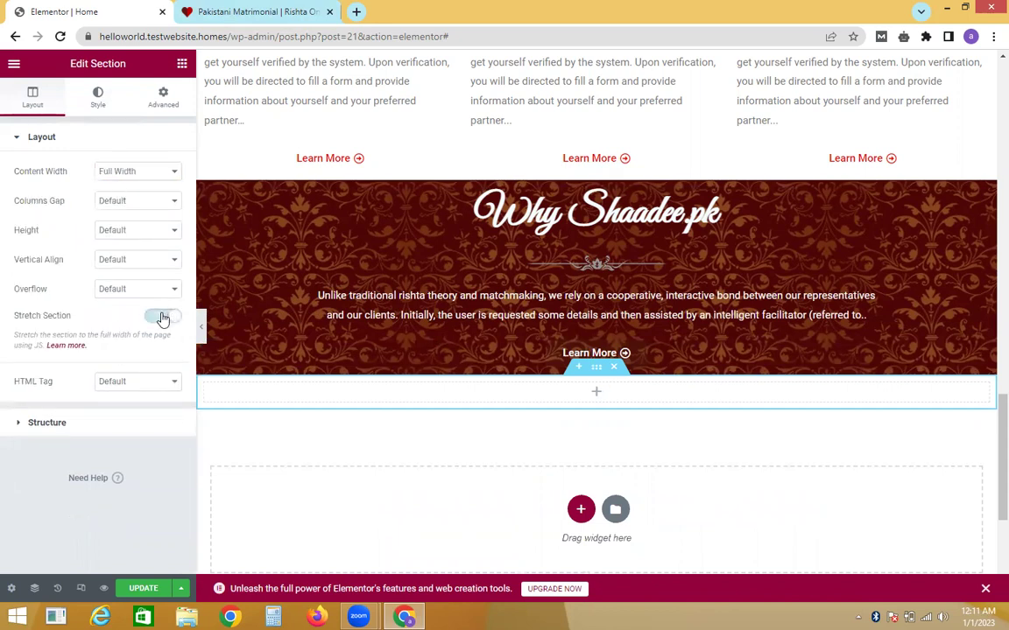
pyautogui.click(223, 9)
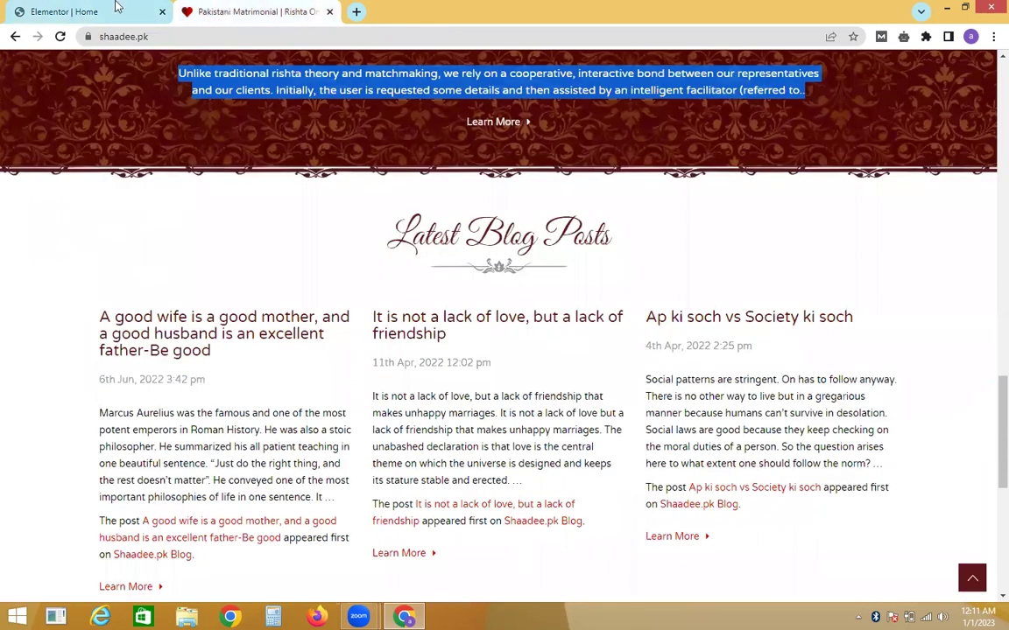
pyautogui.click(116, 9)
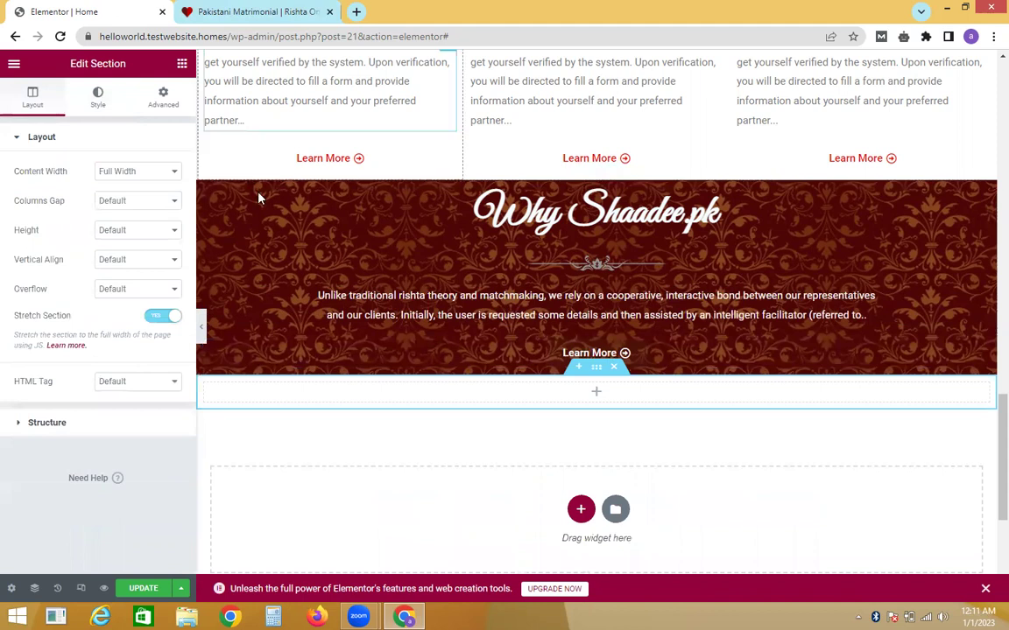
# Place a heading in the new section, give it the title "Latest Blog Posts" copied from the reference site, and center it.
pyautogui.click(594, 393)
pyautogui.moveTo(145, 230); pyautogui.dragTo(351, 393)
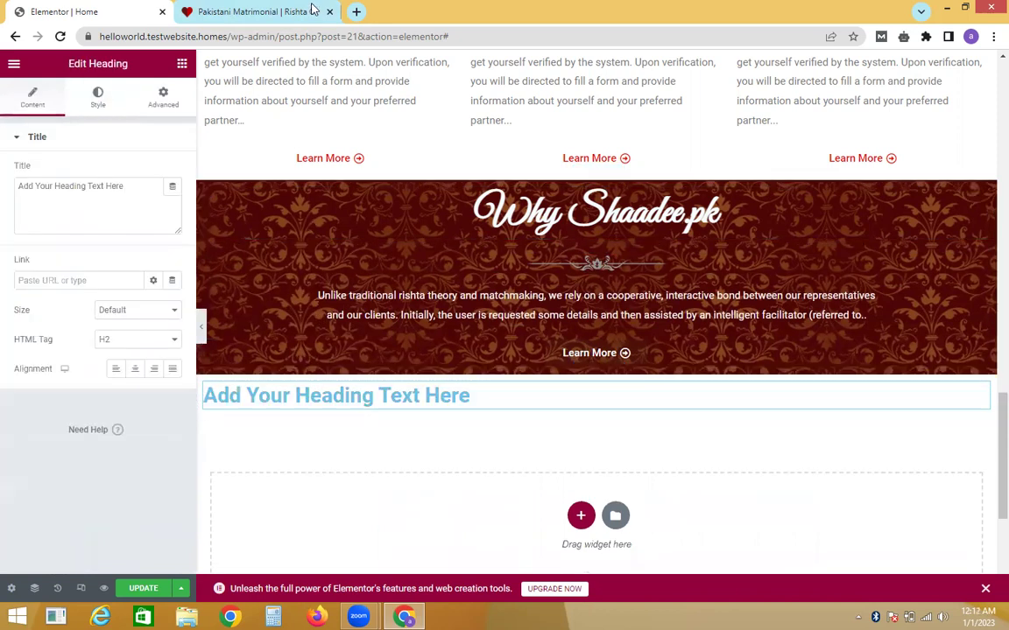
pyautogui.click(262, 12)
pyautogui.click(399, 215)
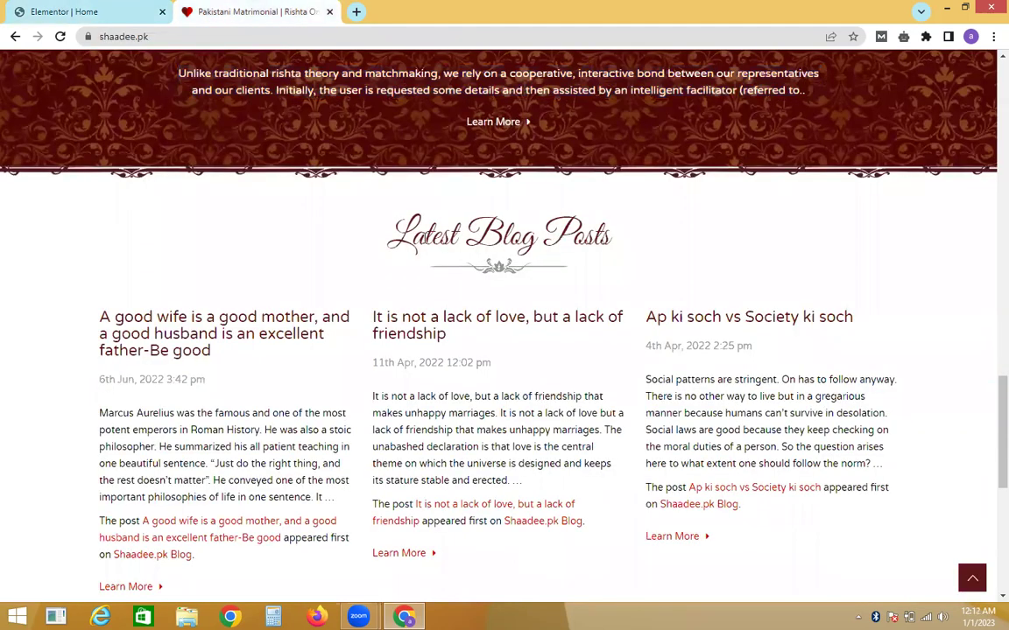
pyautogui.tripleClick(399, 214)
pyautogui.hotkey('ctrl', 'c')
pyautogui.click(35, 10)
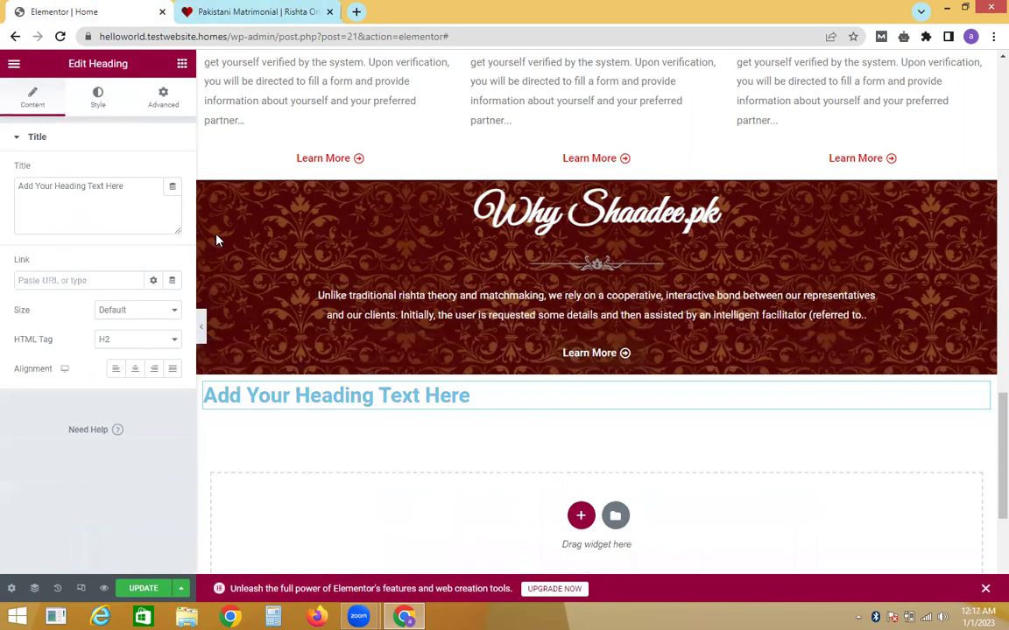
pyautogui.tripleClick(61, 199)
pyautogui.hotkey('ctrl', 'v')
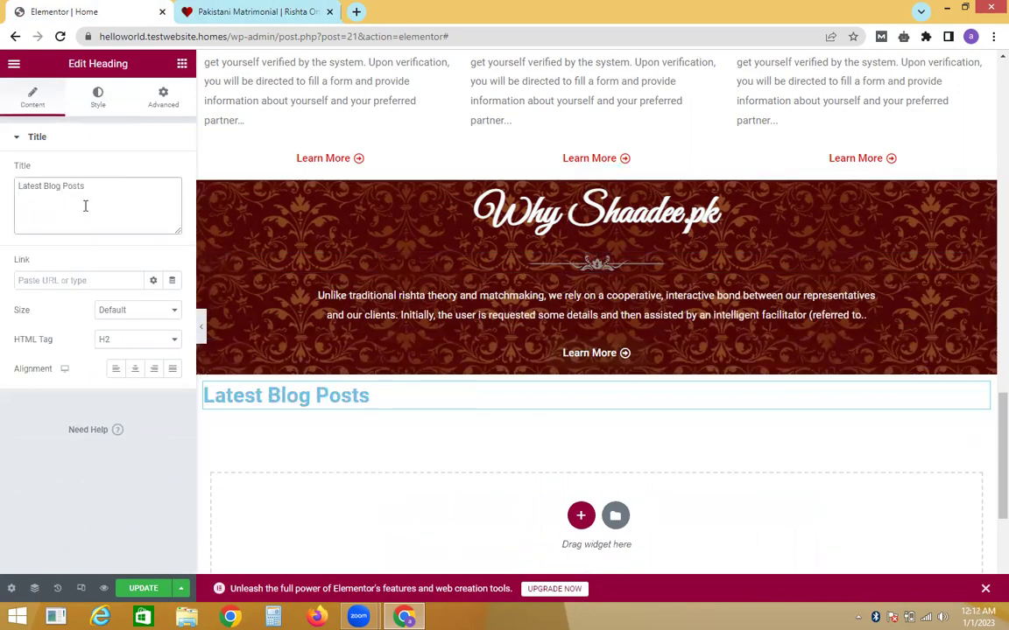
pyautogui.click(135, 369)
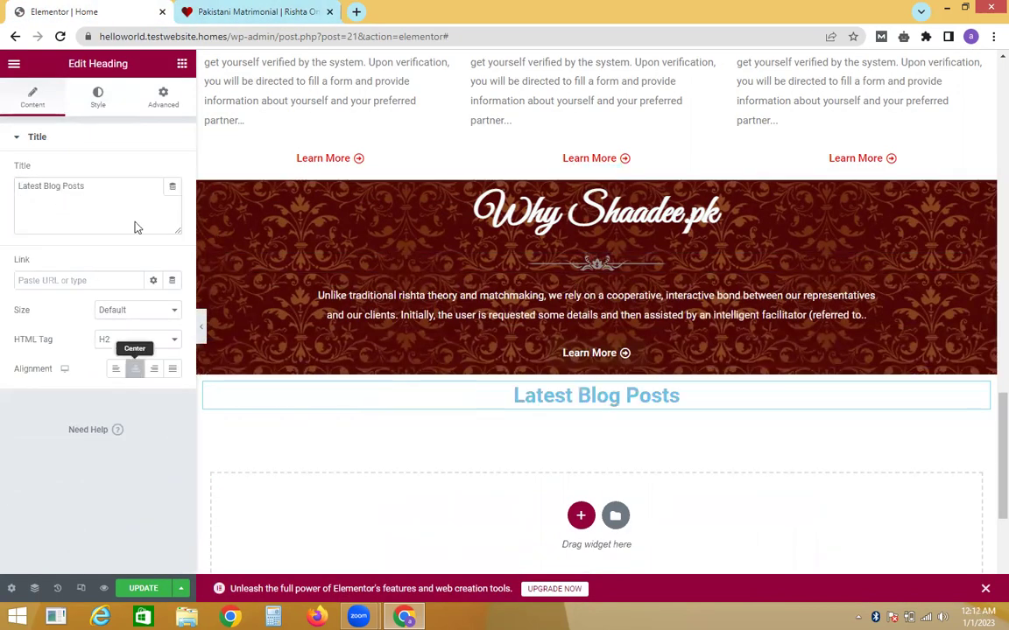
# Check the Latest Blog Posts heading color on the reference site and set the heading's text color to bright red.
pyautogui.click(100, 103)
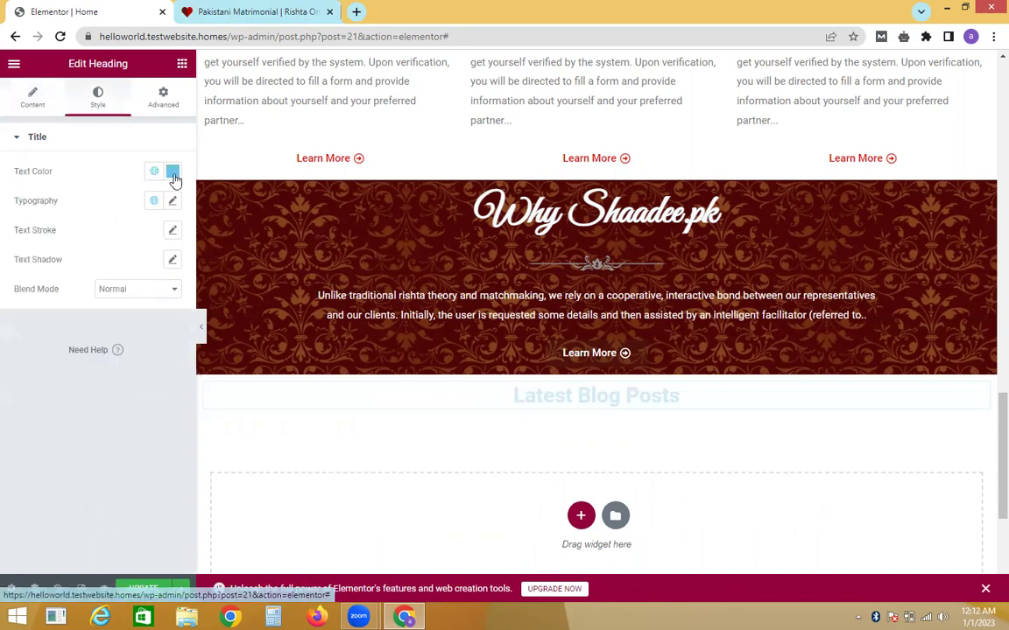
pyautogui.click(235, 9)
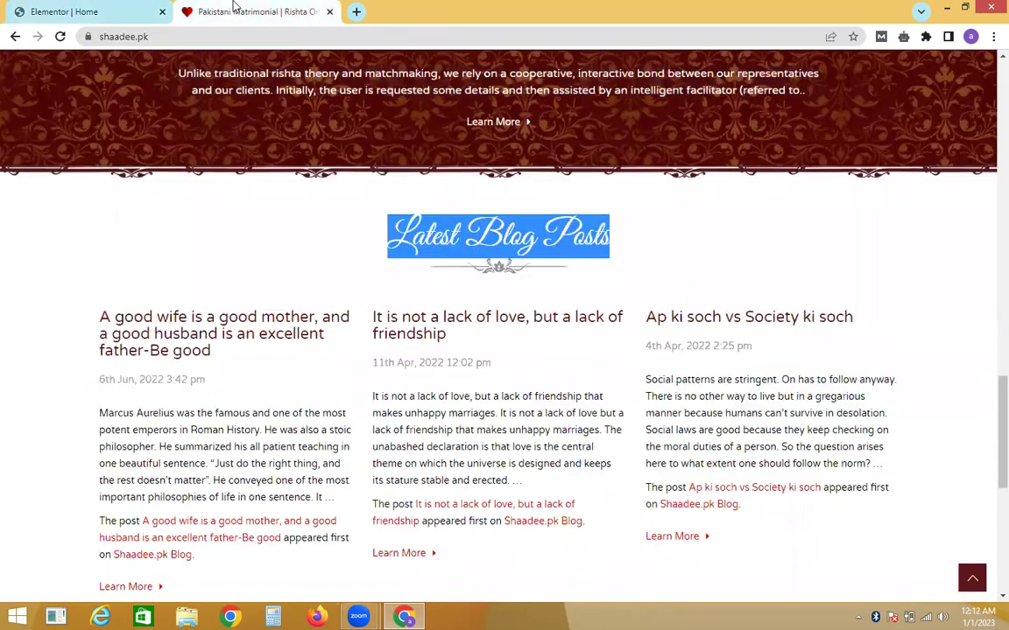
pyautogui.click(327, 219)
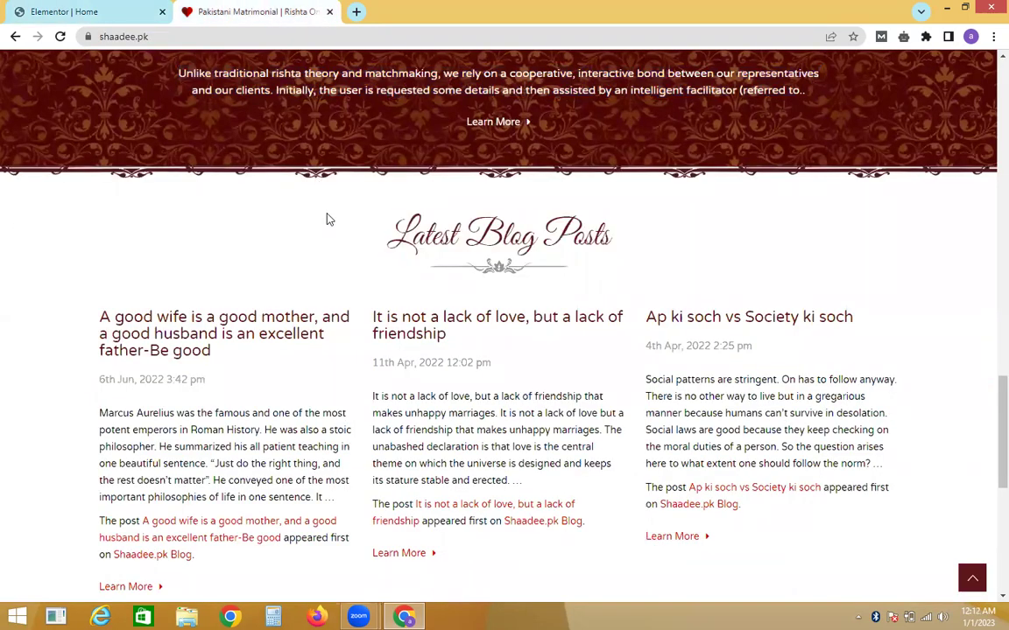
pyautogui.click(101, 8)
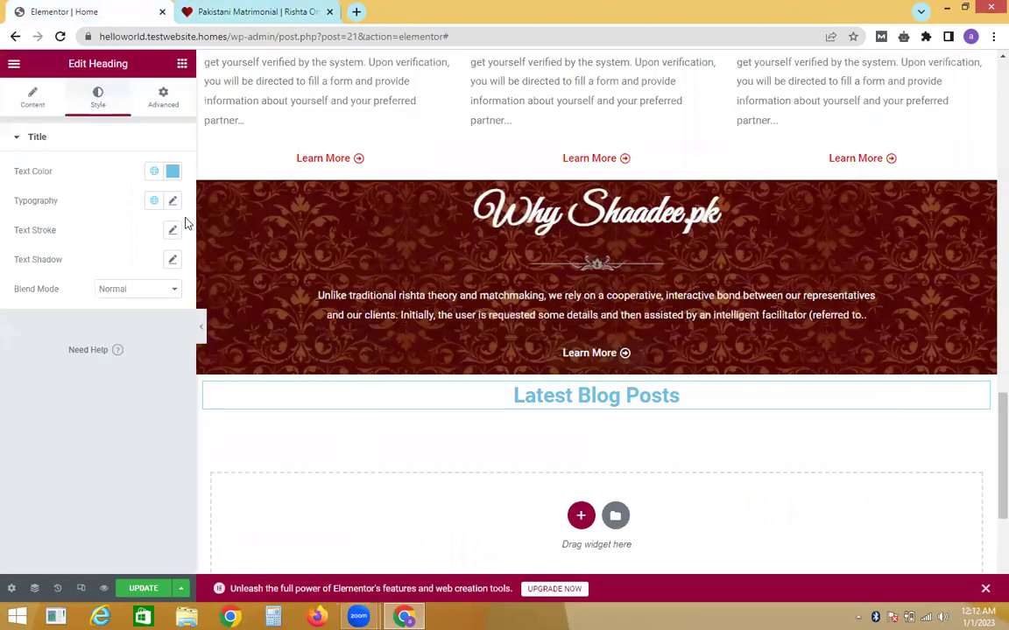
pyautogui.click(174, 174)
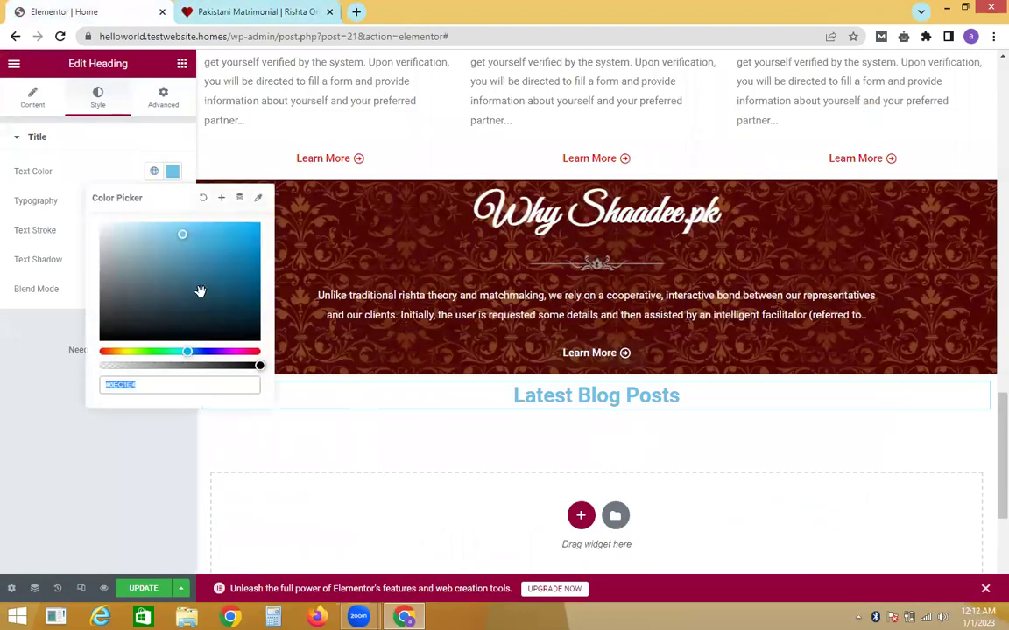
pyautogui.moveTo(252, 352); pyautogui.dragTo(259, 351)
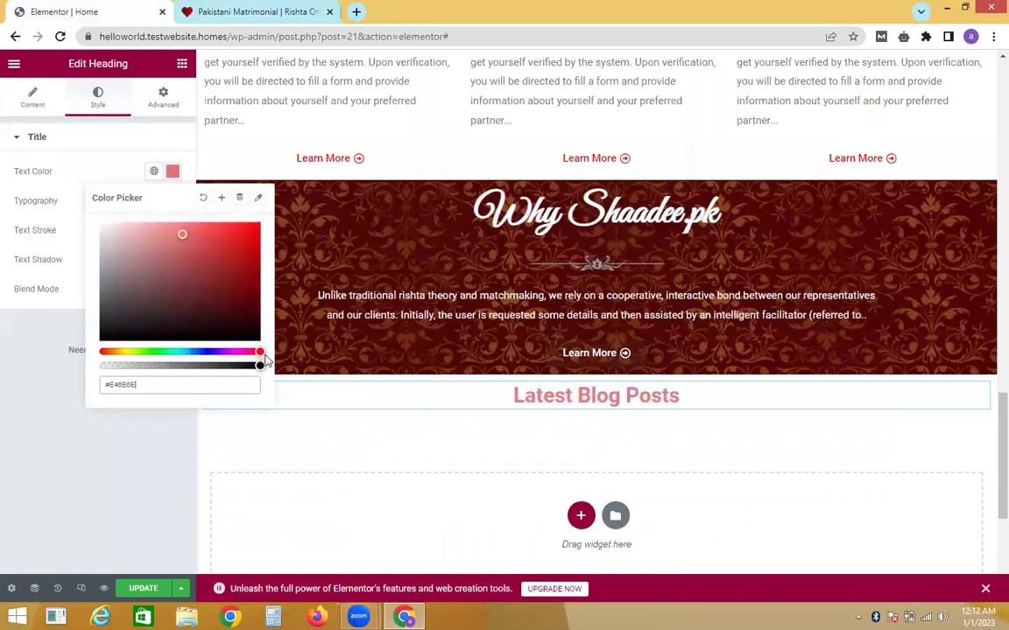
pyautogui.click(249, 234)
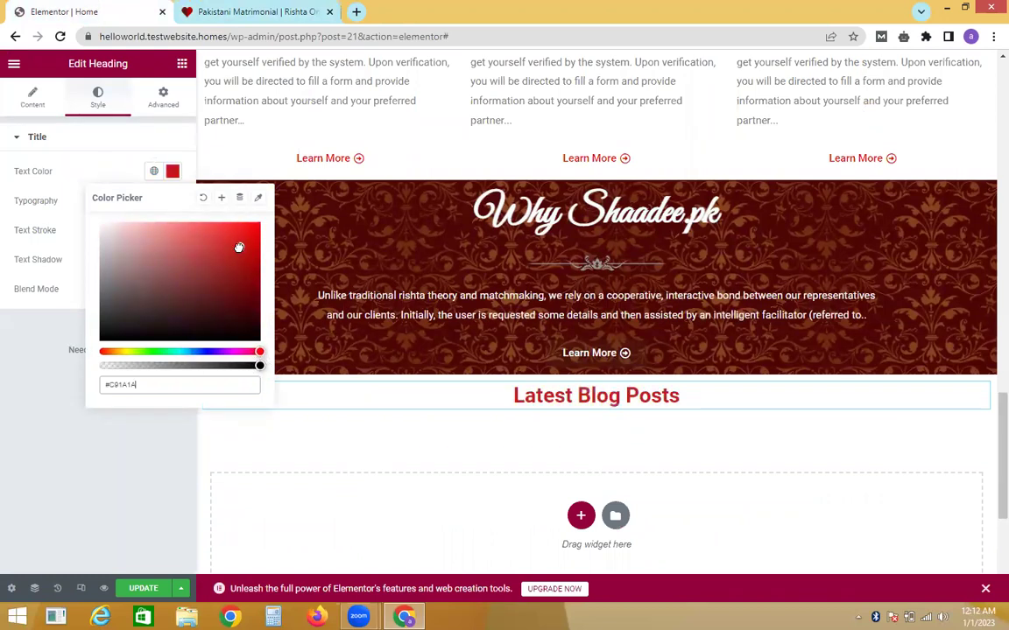
pyautogui.click(179, 154)
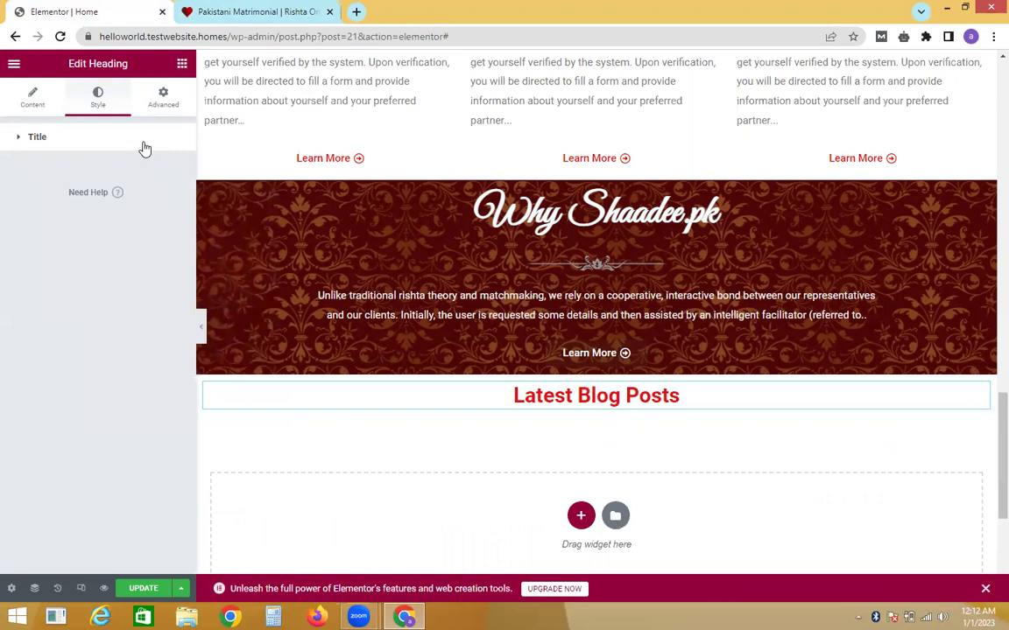
pyautogui.click(145, 145)
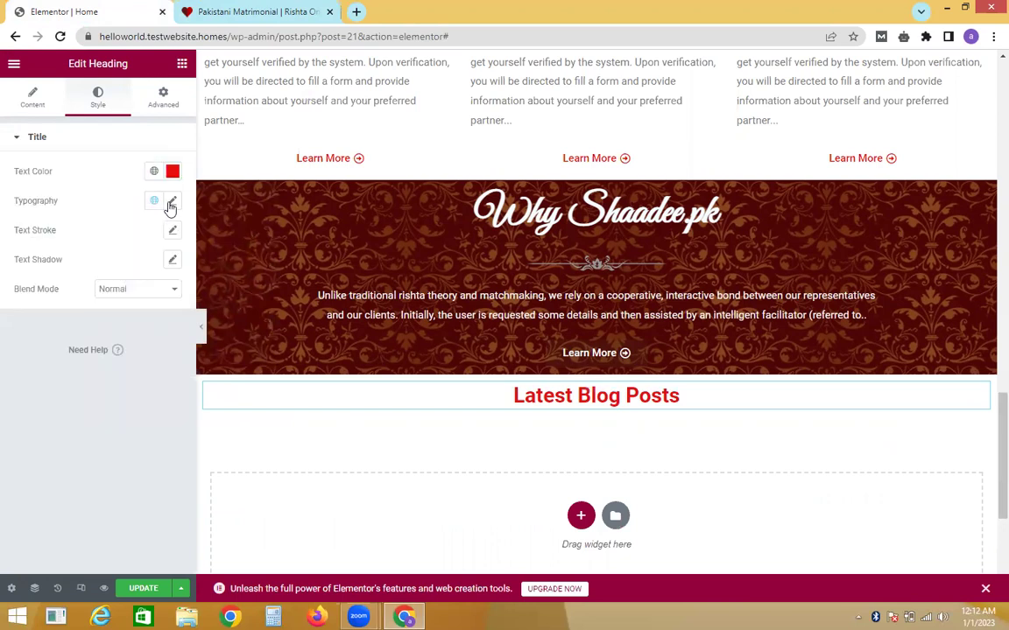
# Set the Latest Blog Posts heading's font to Great Vibes at 66 px and compare it with the reference site.
pyautogui.click(171, 204)
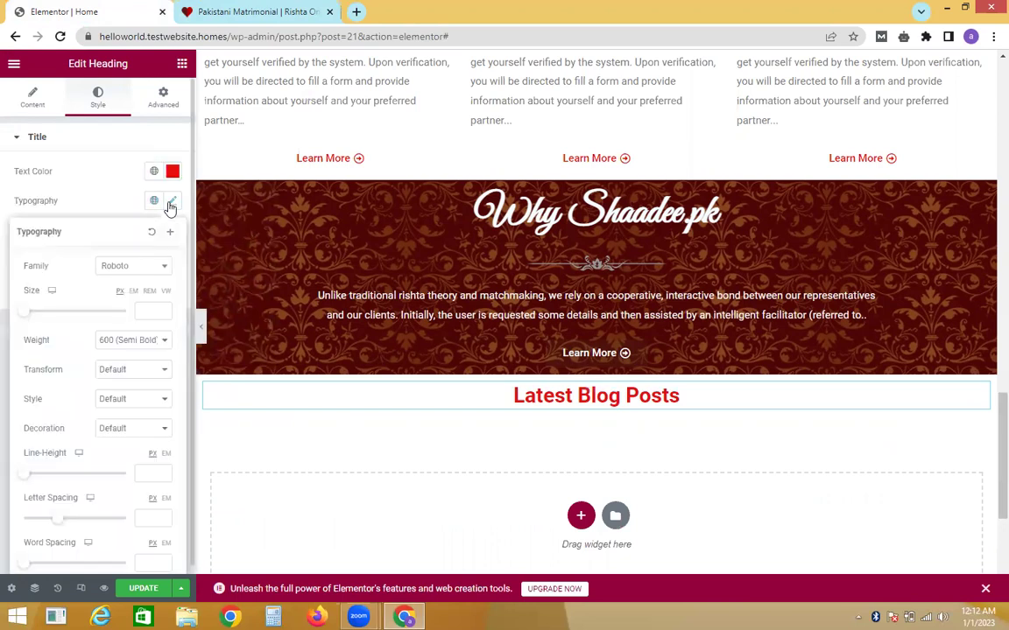
pyautogui.click(136, 271)
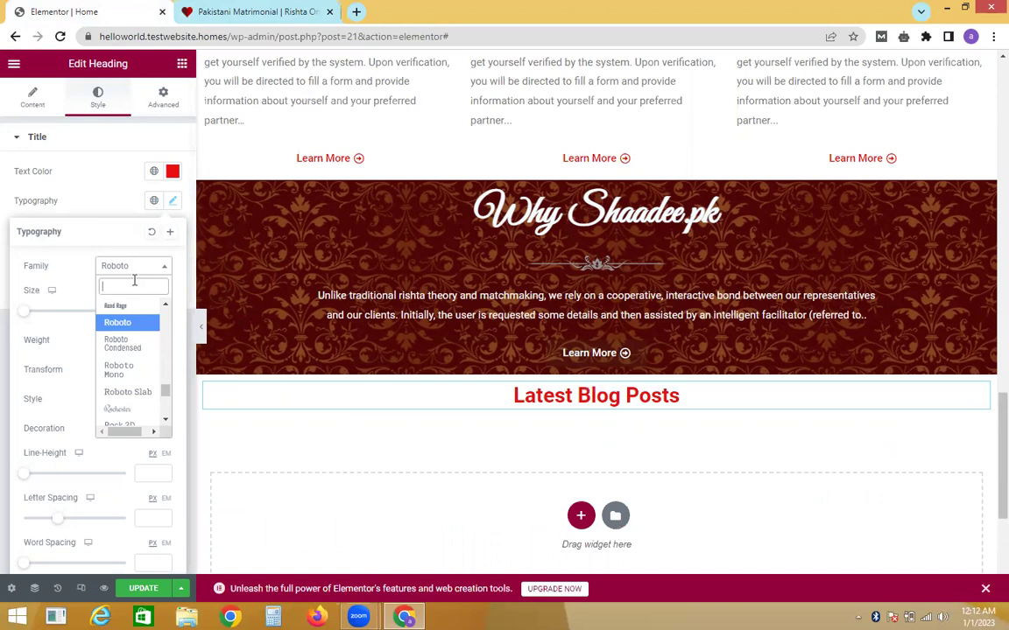
pyautogui.write('great')
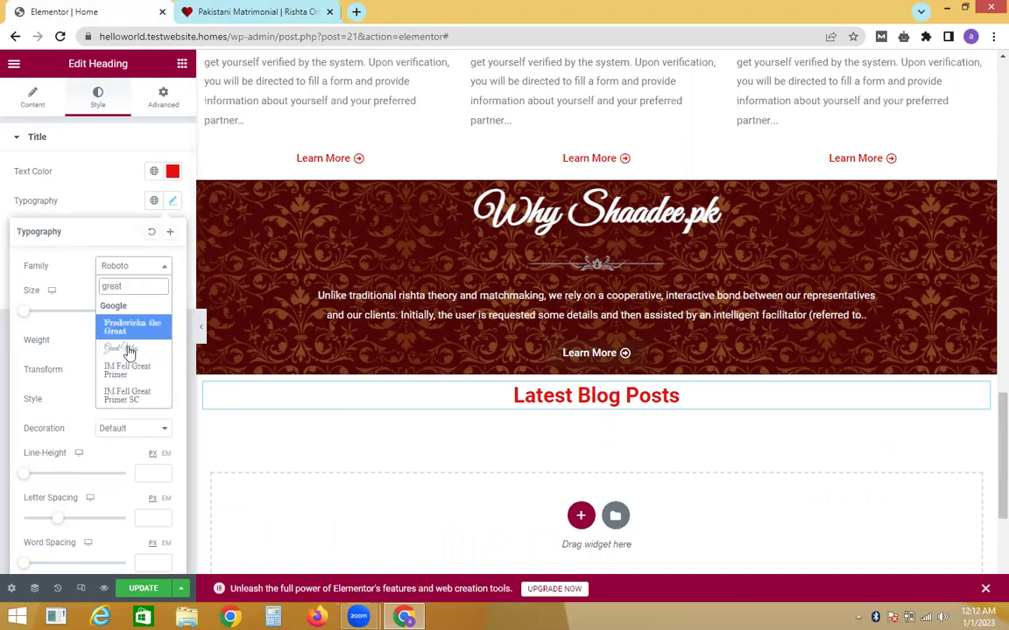
pyautogui.click(125, 357)
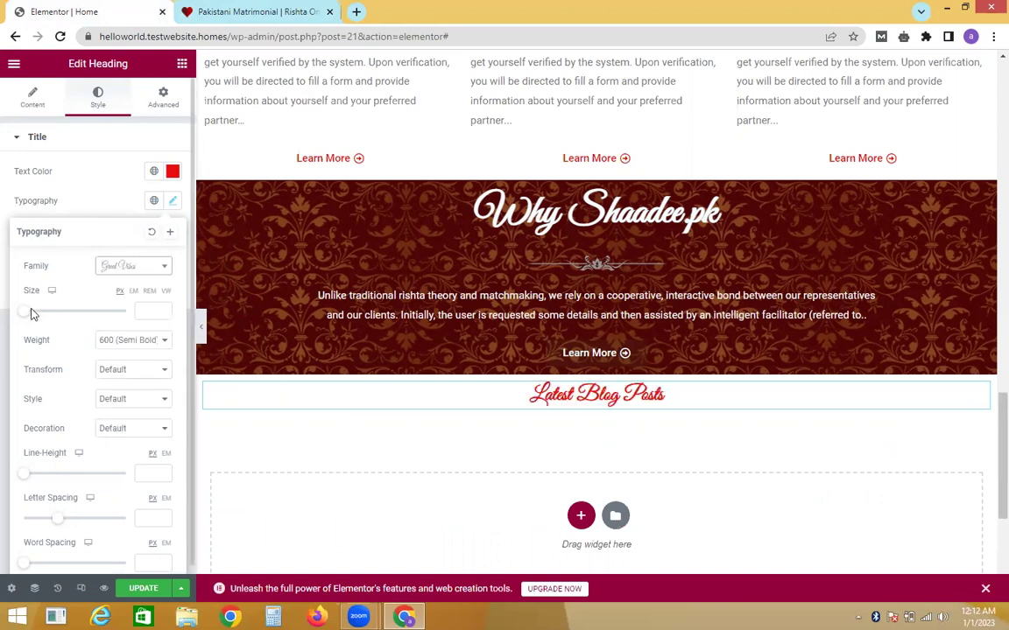
pyautogui.moveTo(27, 315); pyautogui.dragTo(57, 314)
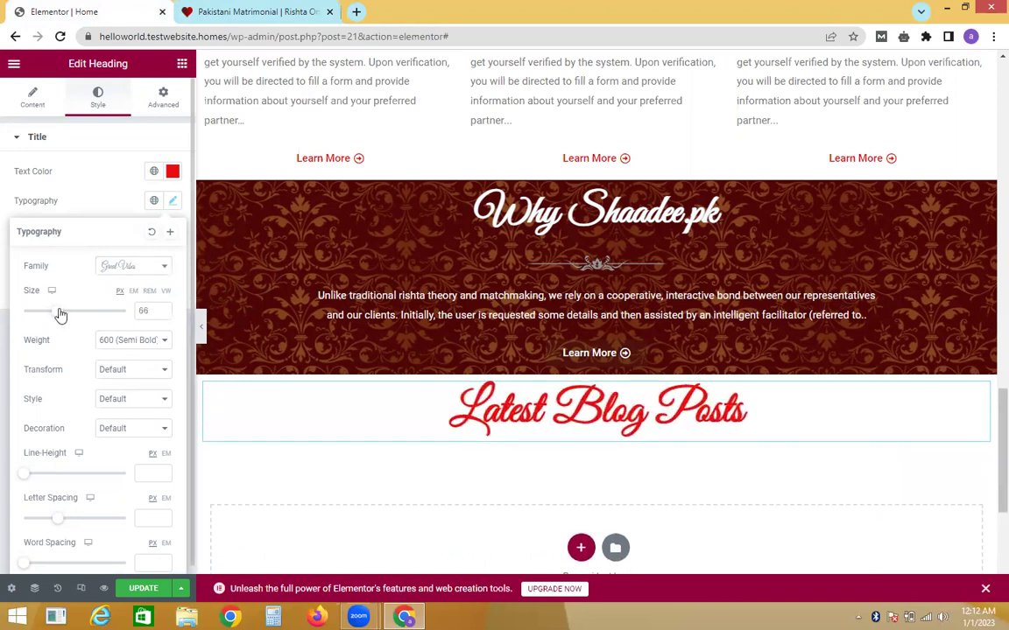
pyautogui.click(270, 10)
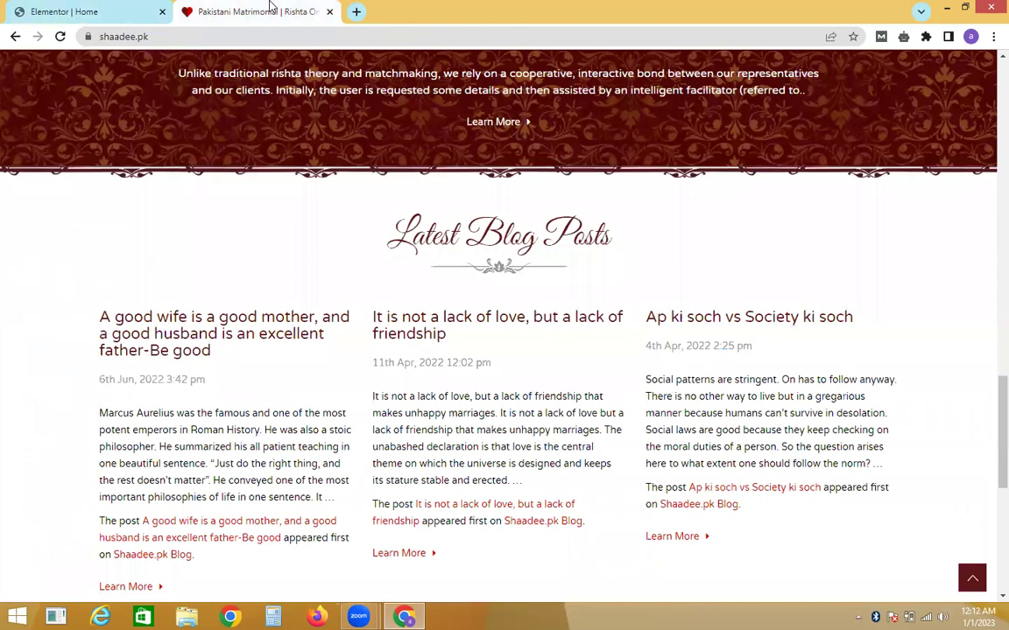
pyautogui.click(83, 10)
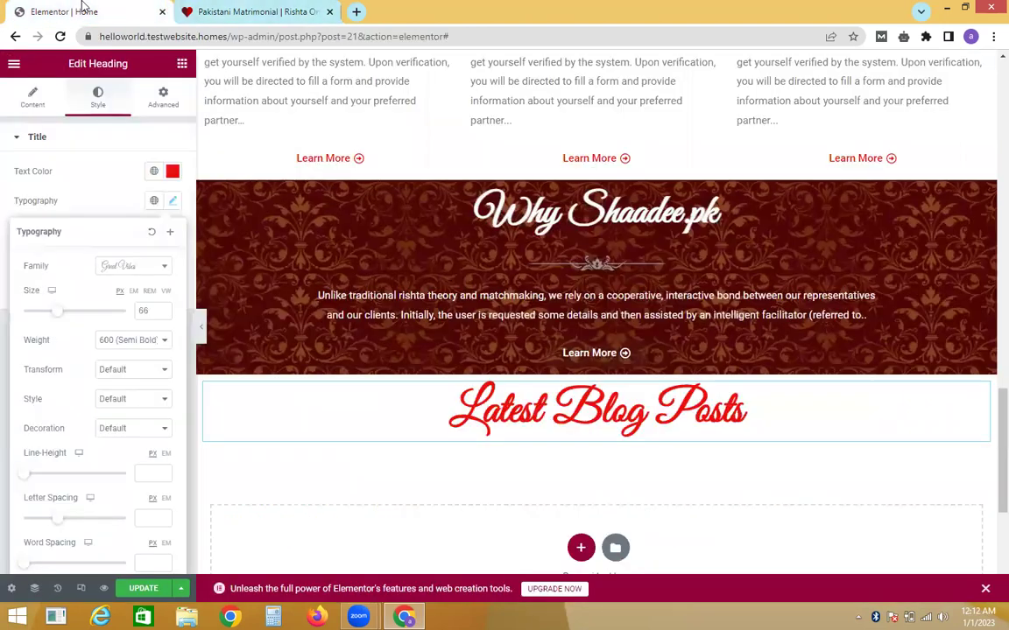
# Add an image below the Latest Blog Posts heading using the ornamental divider 4-3.png from the media library, and compare it with the reference site.
pyautogui.click(181, 63)
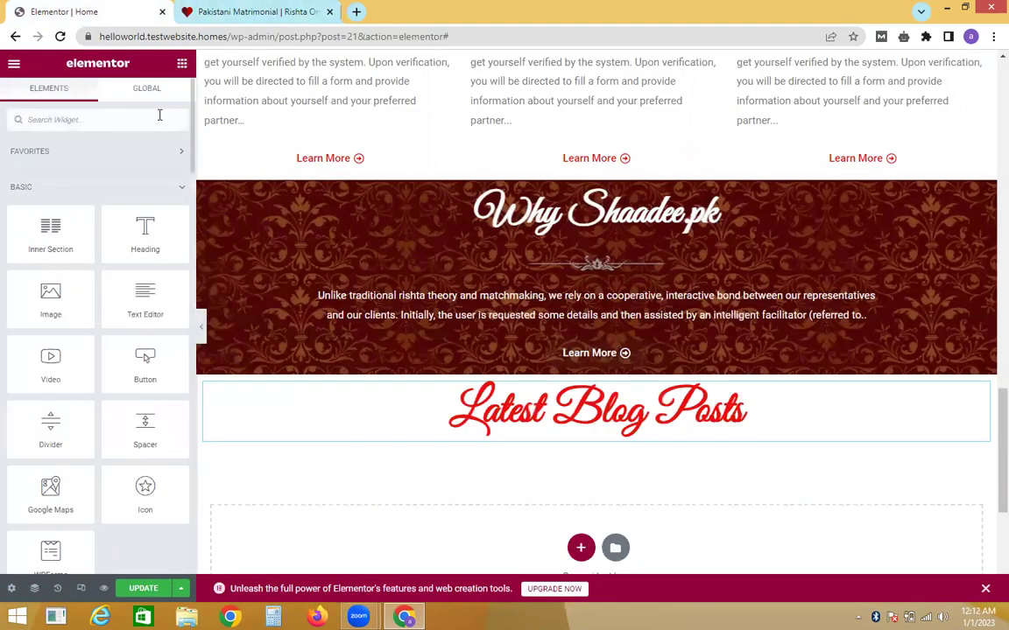
pyautogui.write('imaghe')
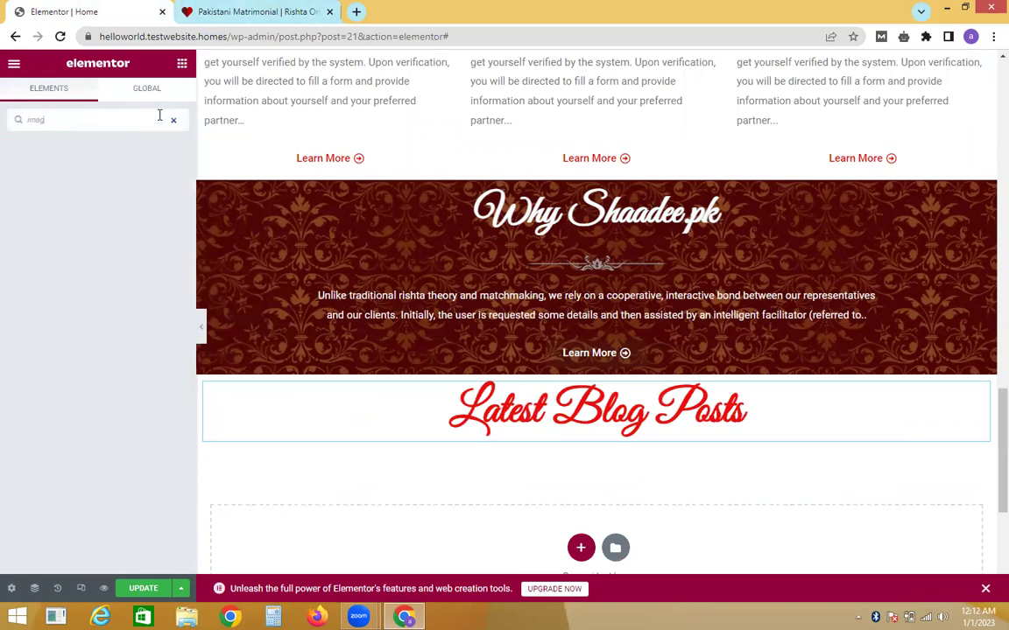
pyautogui.moveTo(58, 284); pyautogui.dragTo(419, 423)
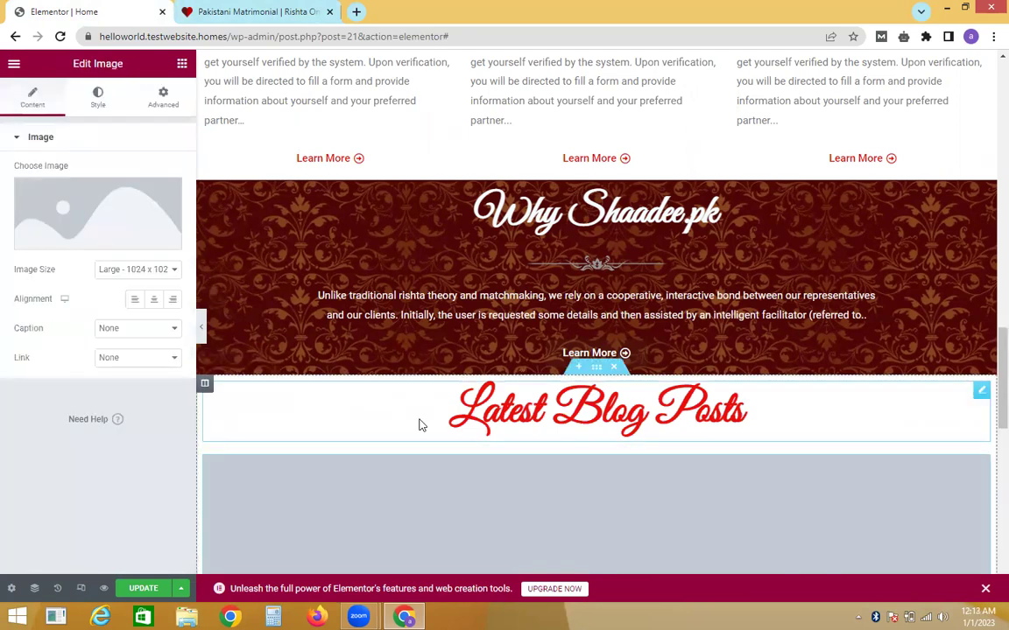
pyautogui.click(137, 215)
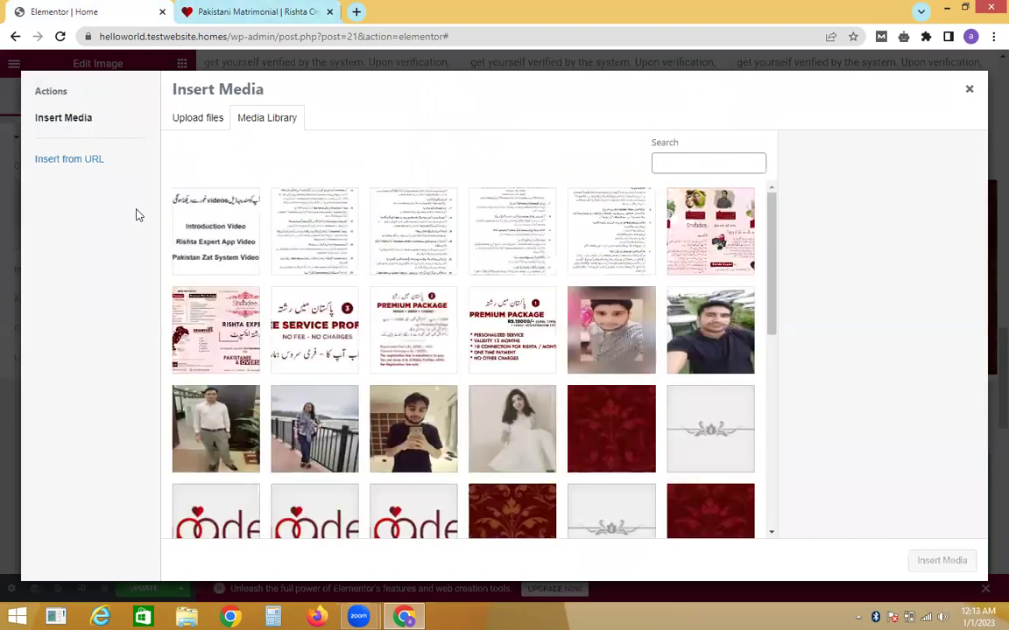
pyautogui.click(689, 431)
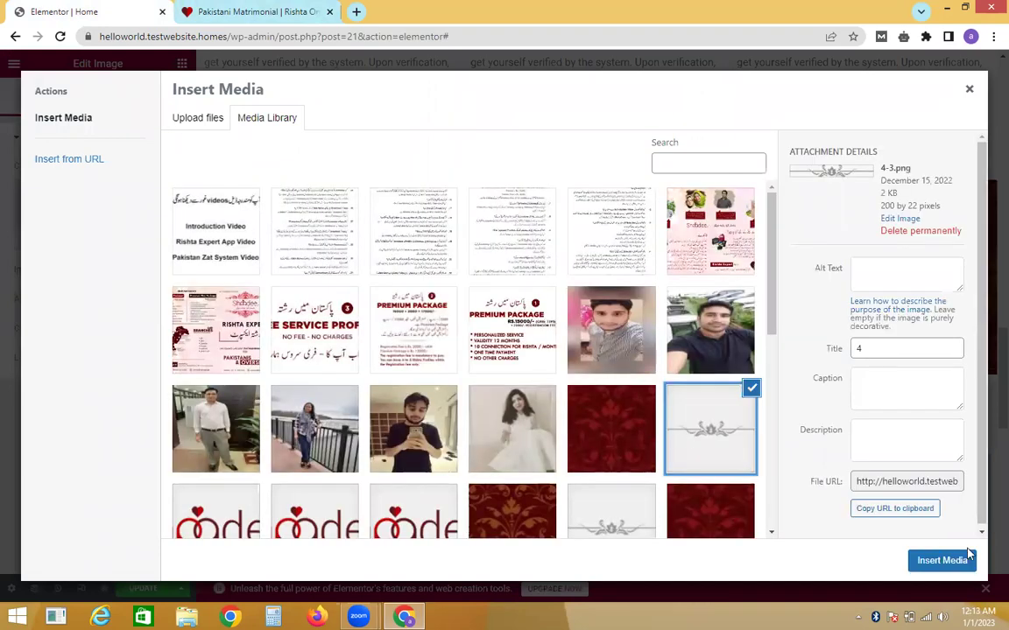
pyautogui.click(958, 561)
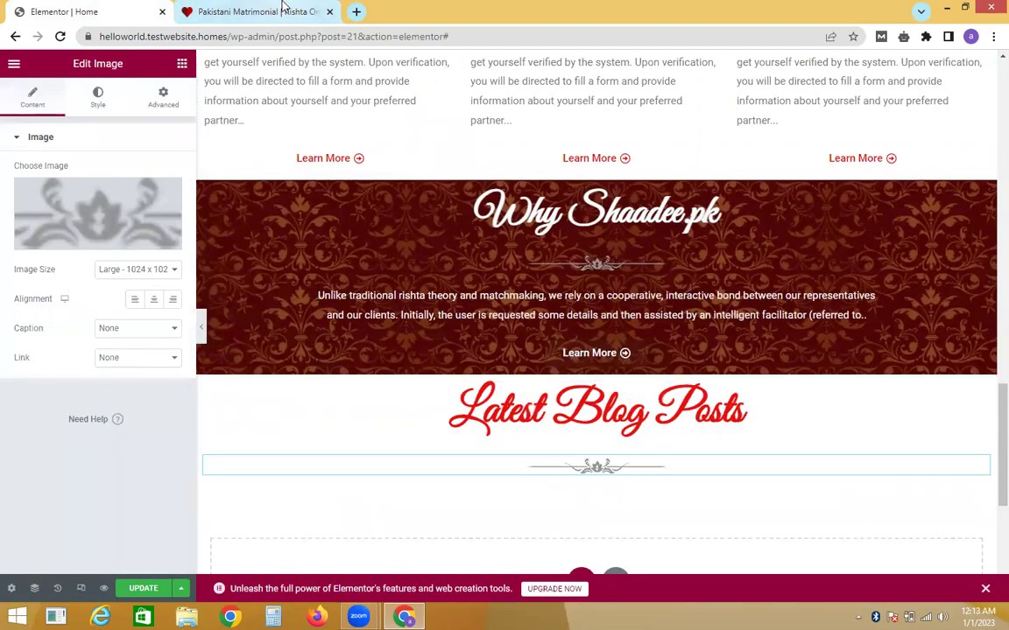
pyautogui.hotkey('ctrl', 'Tab')
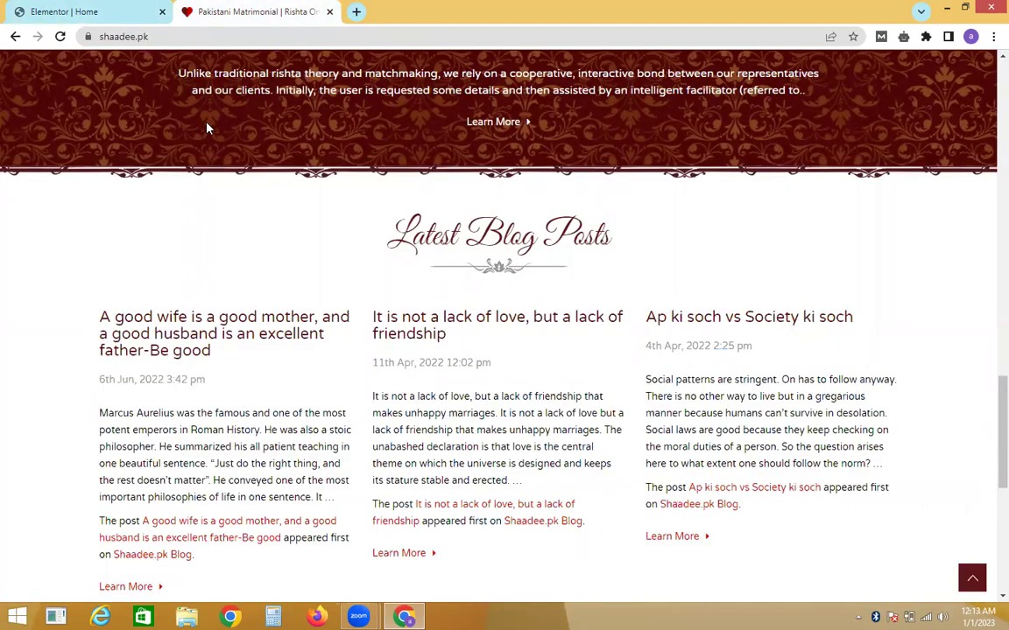
pyautogui.click(100, 9)
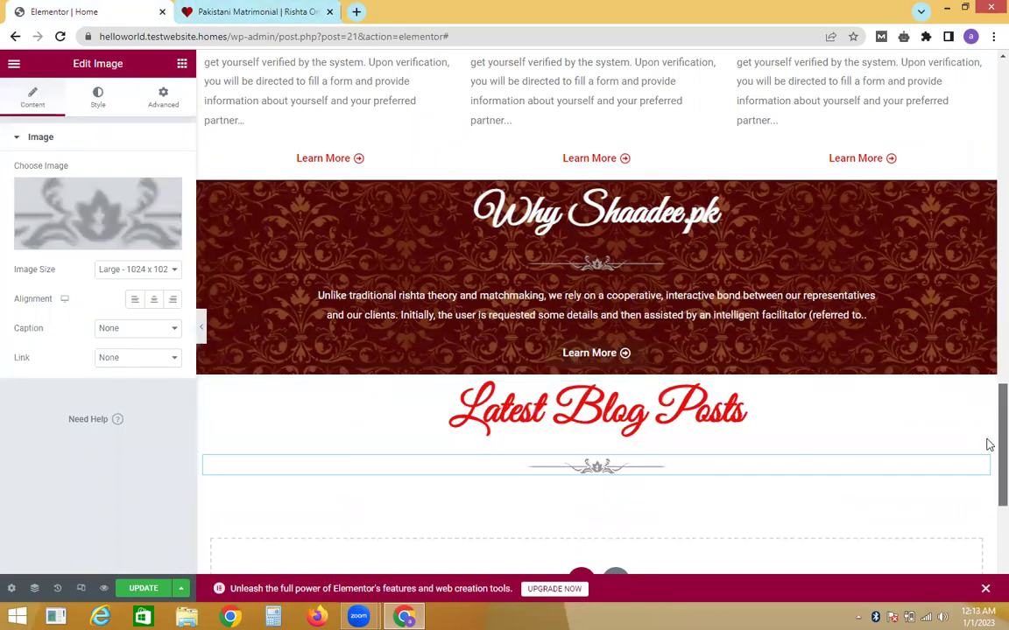
# Add a three-column section below the Latest Blog Posts divider and place a text editor widget in its first column.
pyautogui.scroll(-3, 656, 354)
pyautogui.click(580, 308)
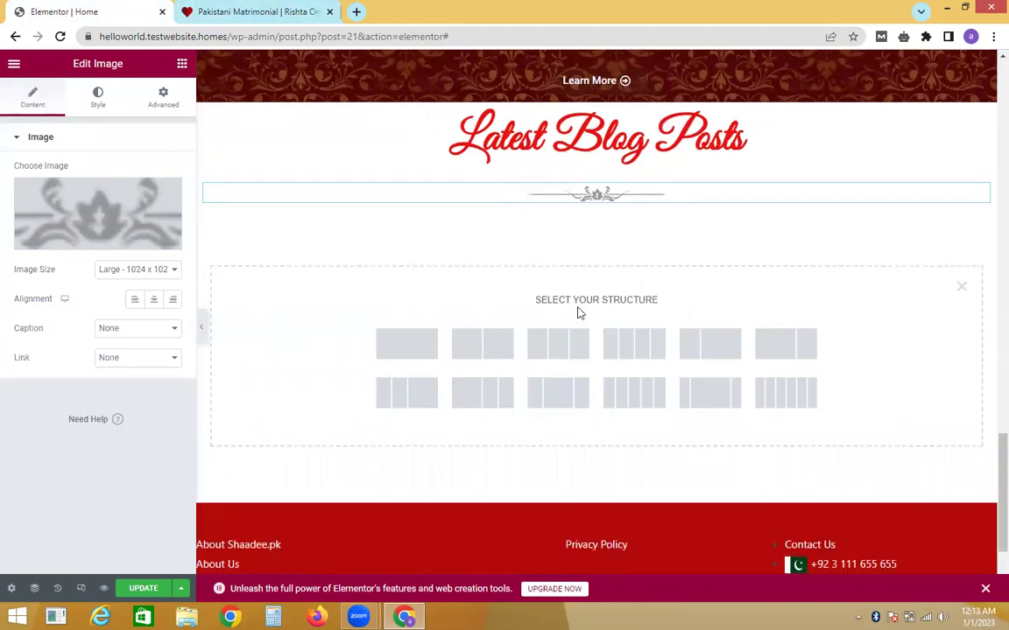
pyautogui.click(543, 347)
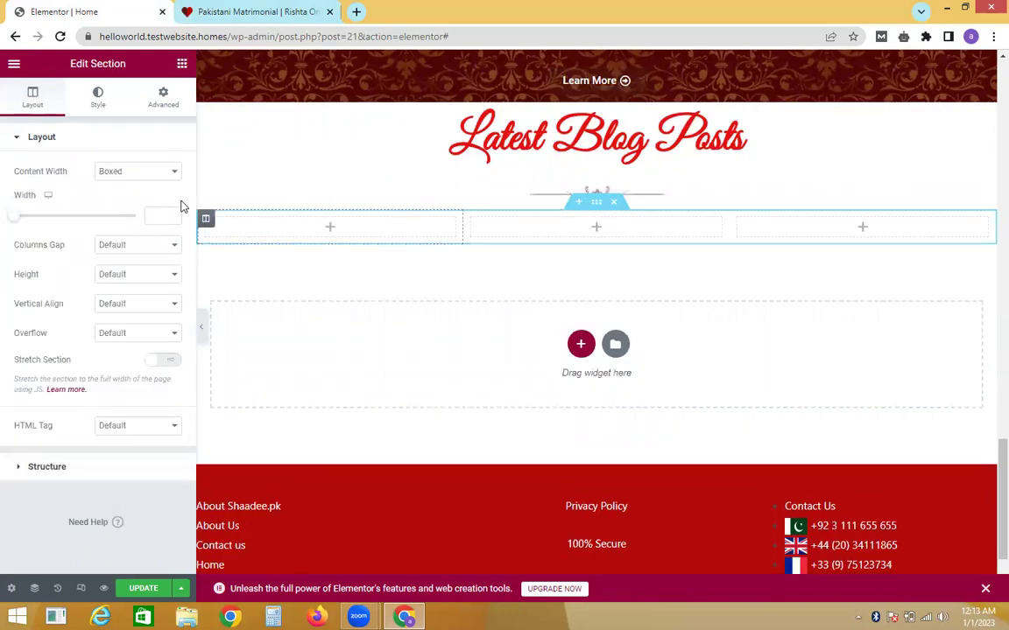
pyautogui.click(160, 178)
pyautogui.click(161, 185)
pyautogui.click(331, 230)
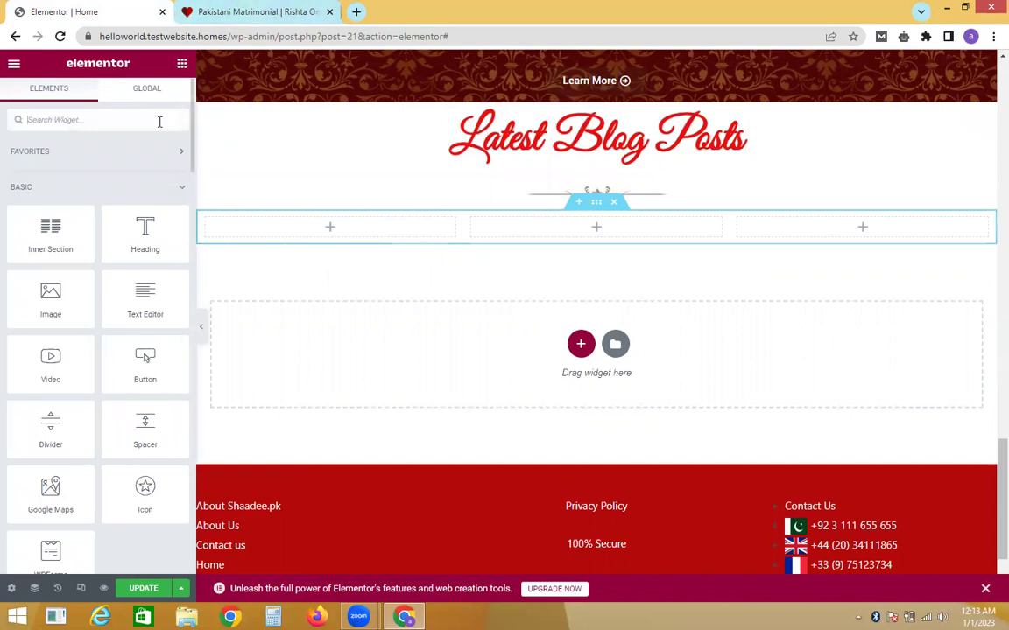
pyautogui.write('text')
pyautogui.moveTo(146, 177); pyautogui.dragTo(275, 230)
# Replace the first column's placeholder text with the title, date and excerpt of the "A good wife is a good mother" post copied from the reference site.
pyautogui.click(260, 10)
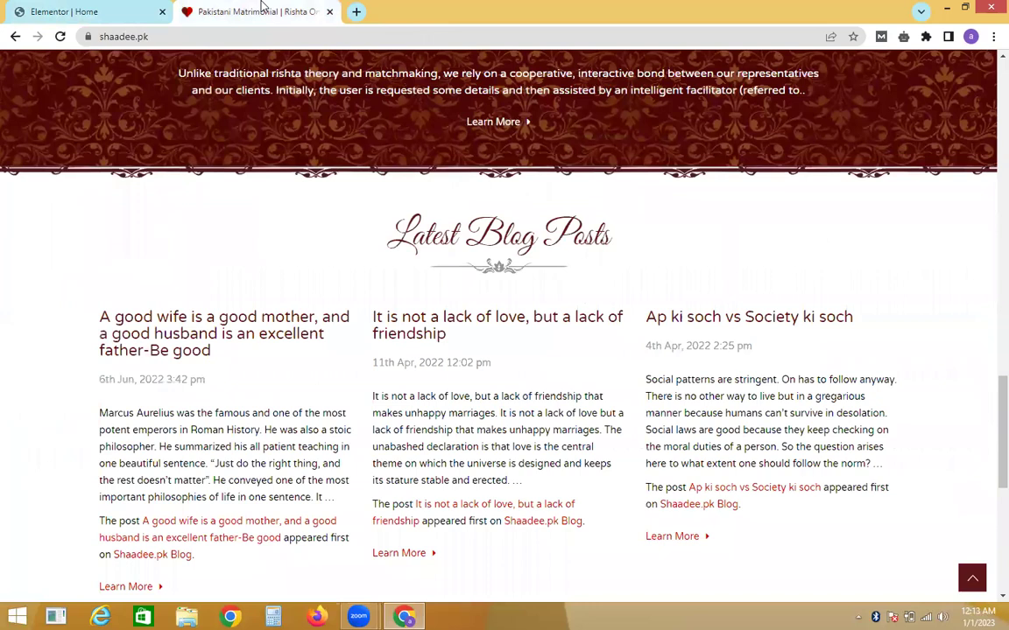
pyautogui.moveTo(99, 313); pyautogui.dragTo(357, 511)
pyautogui.hotkey('ctrl', 'c')
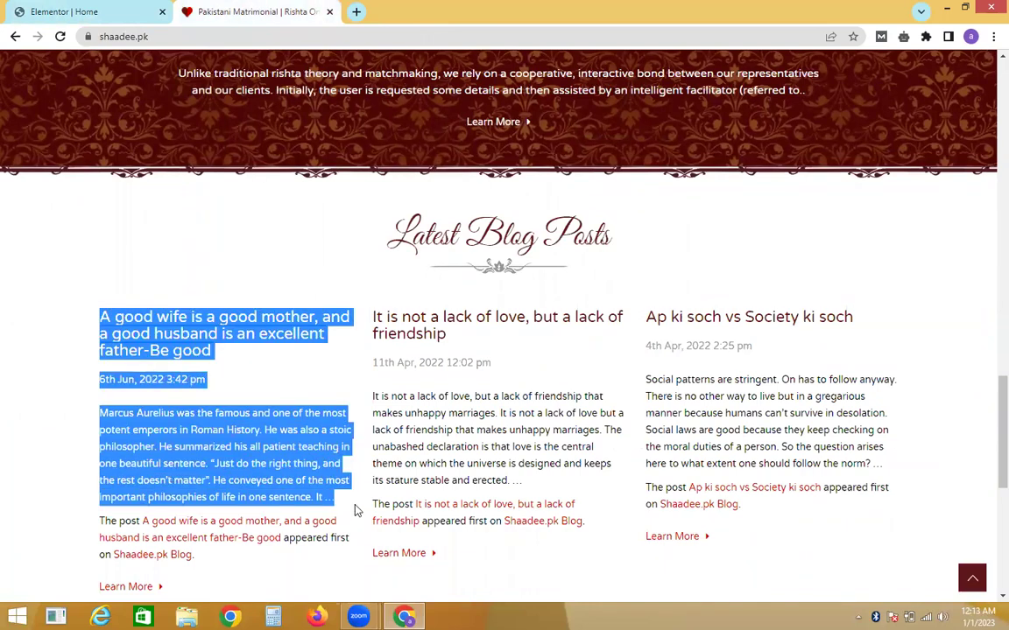
pyautogui.click(138, 7)
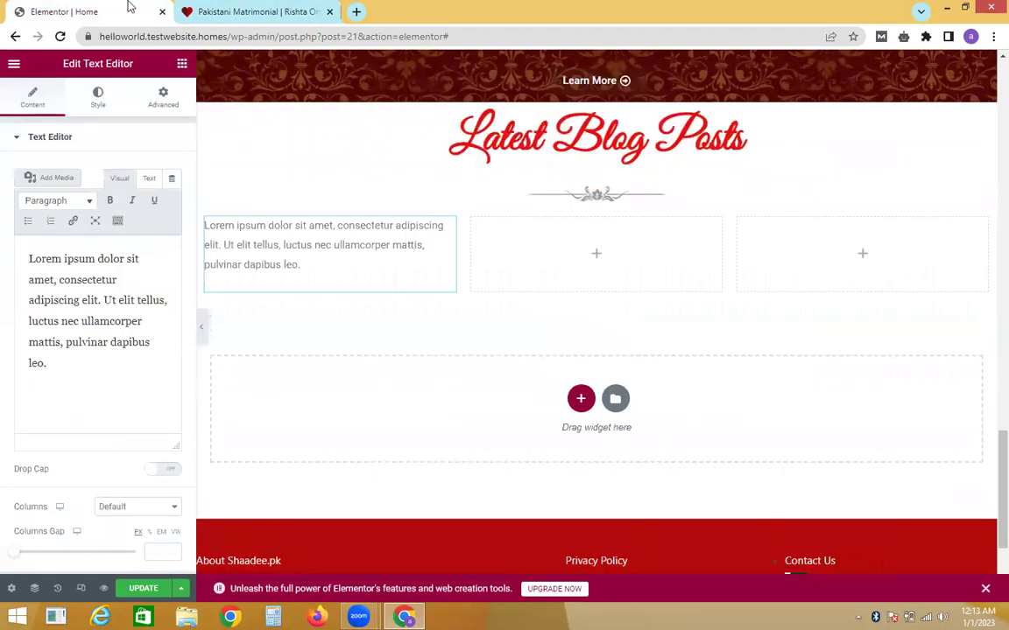
pyautogui.click(271, 259)
pyautogui.hotkey('ctrl', 'a')
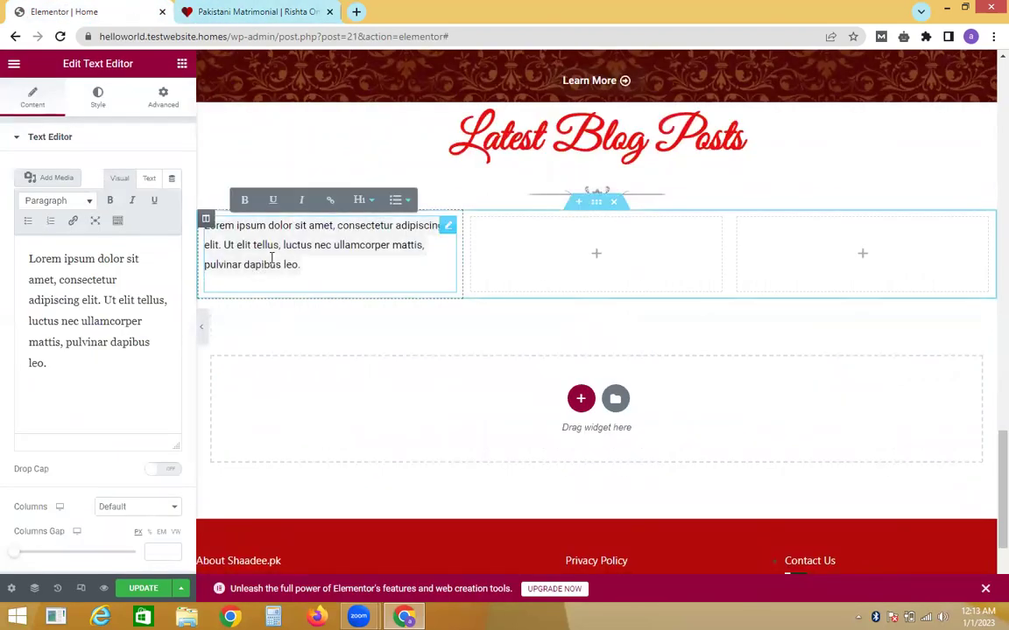
pyautogui.hotkey('ctrl', 'v')
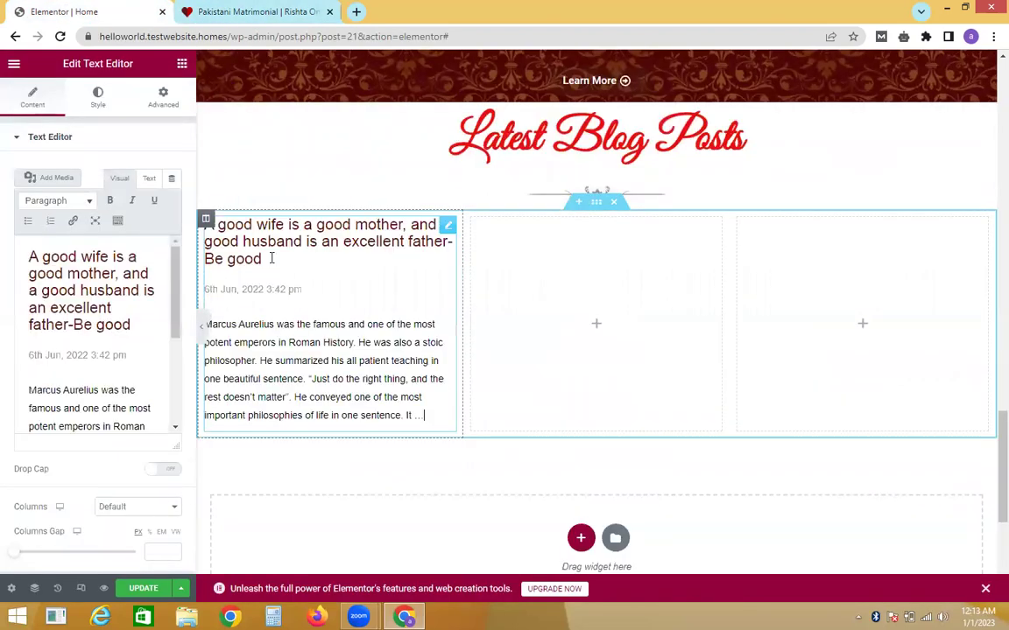
# Check the first blog post's layout on the reference site and place a button widget below the text in the first column.
pyautogui.rightClick(445, 227)
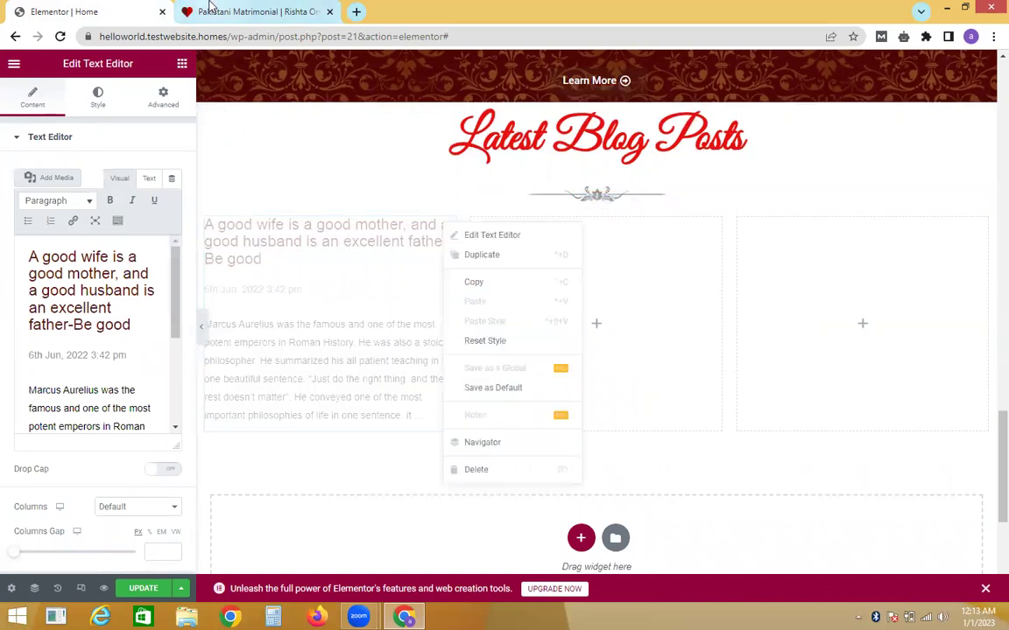
pyautogui.click(209, 7)
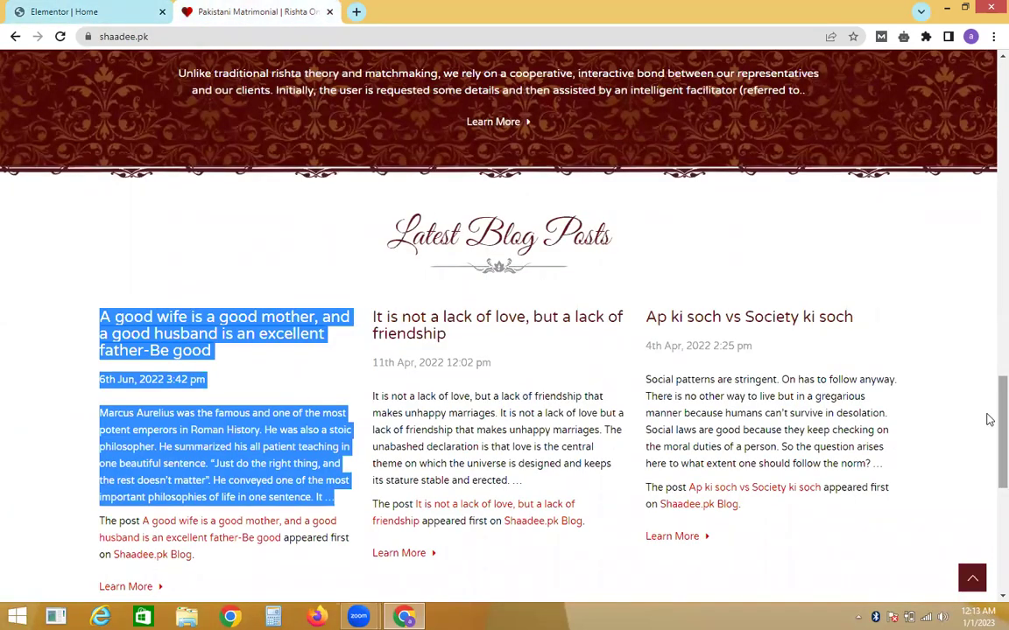
pyautogui.scroll(-1, 598, 366)
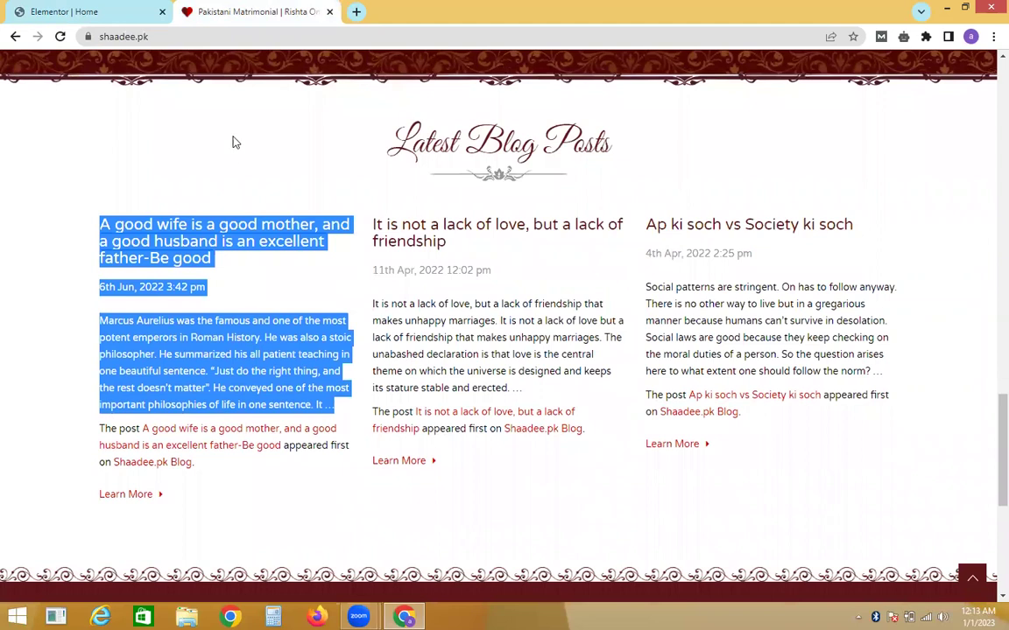
pyautogui.click(153, 7)
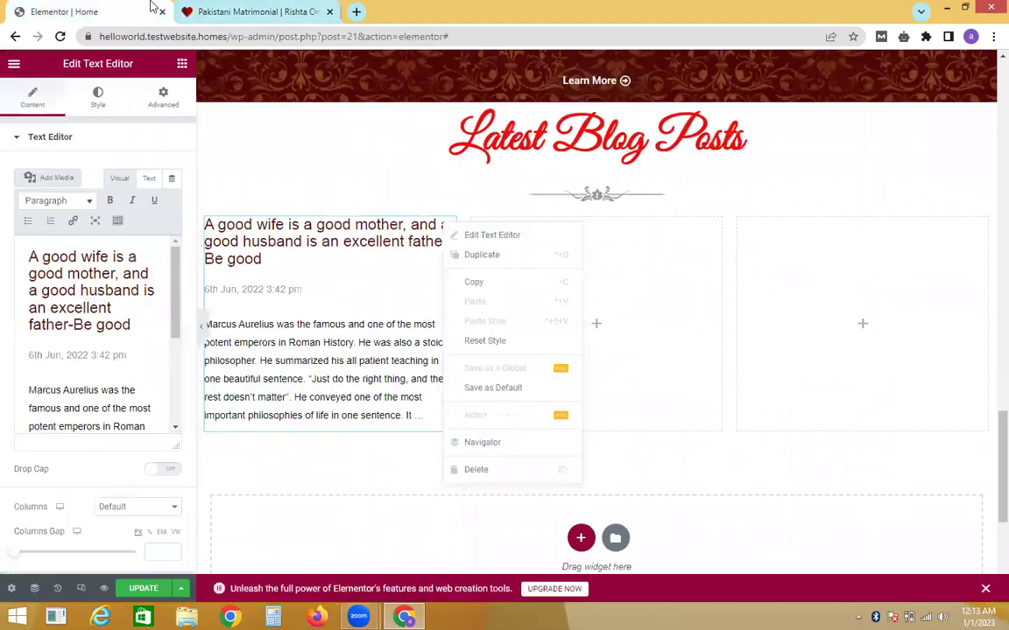
pyautogui.click(182, 63)
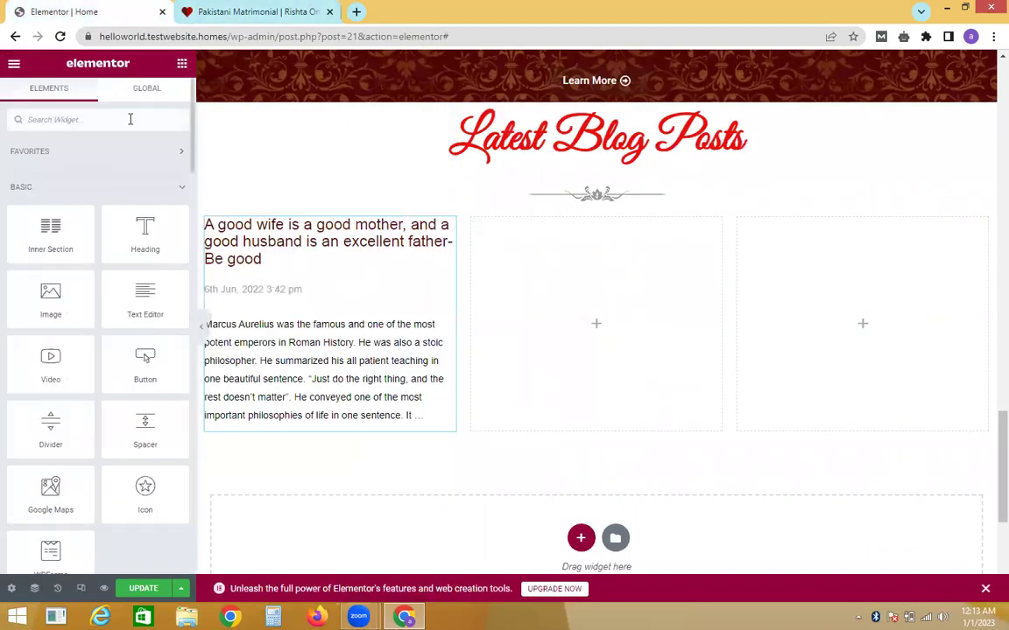
pyautogui.click(130, 119)
pyautogui.write('butt')
pyautogui.moveTo(35, 185); pyautogui.dragTo(260, 423)
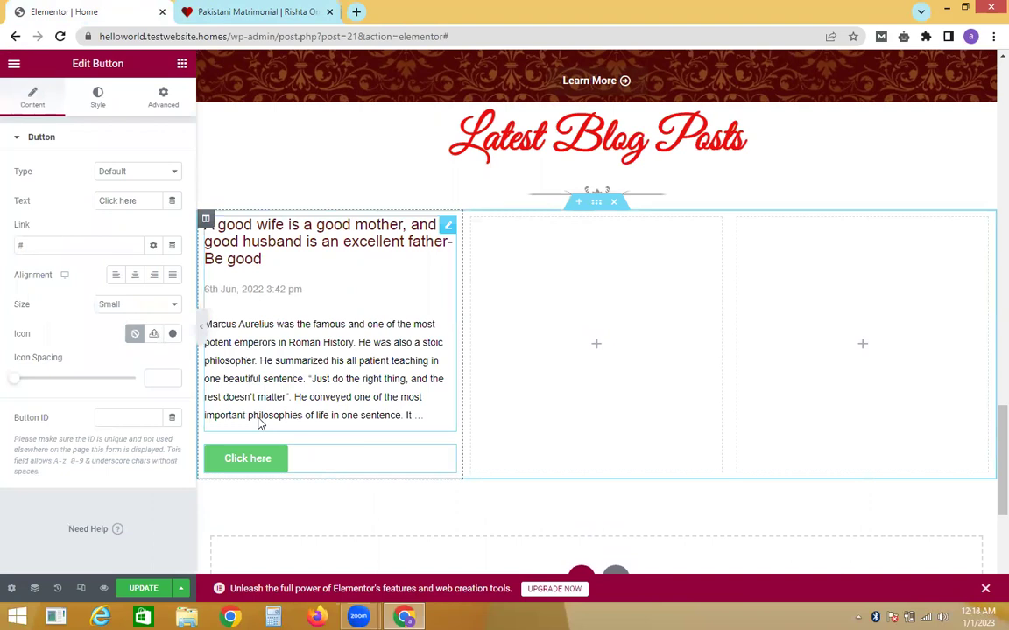
# Compare the button's placement with the reference site's Learn More link and align the button to the left.
pyautogui.click(135, 275)
pyautogui.click(251, 7)
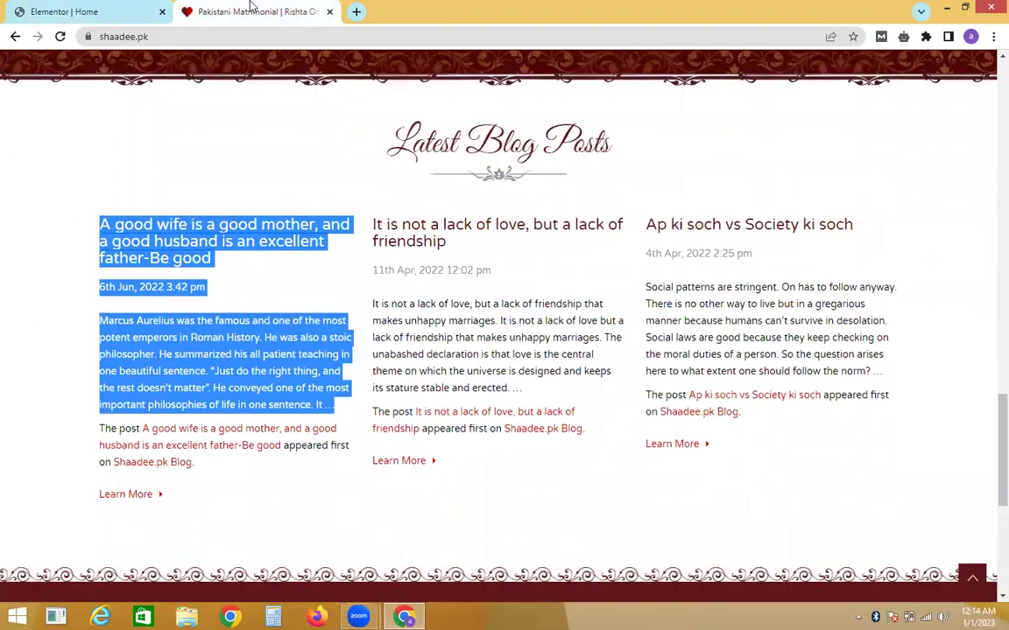
pyautogui.click(171, 7)
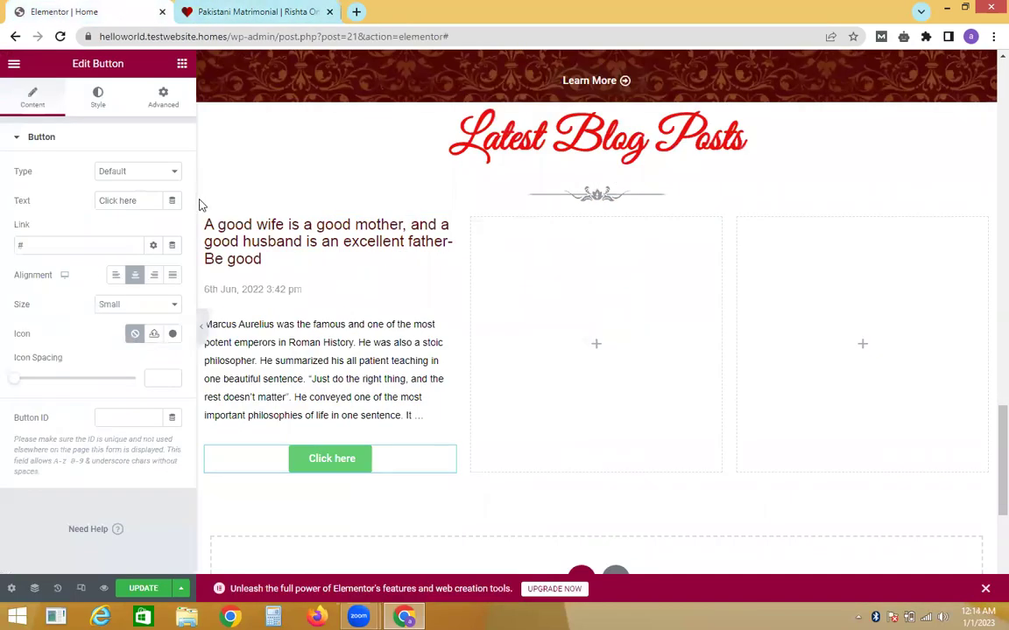
pyautogui.click(196, 8)
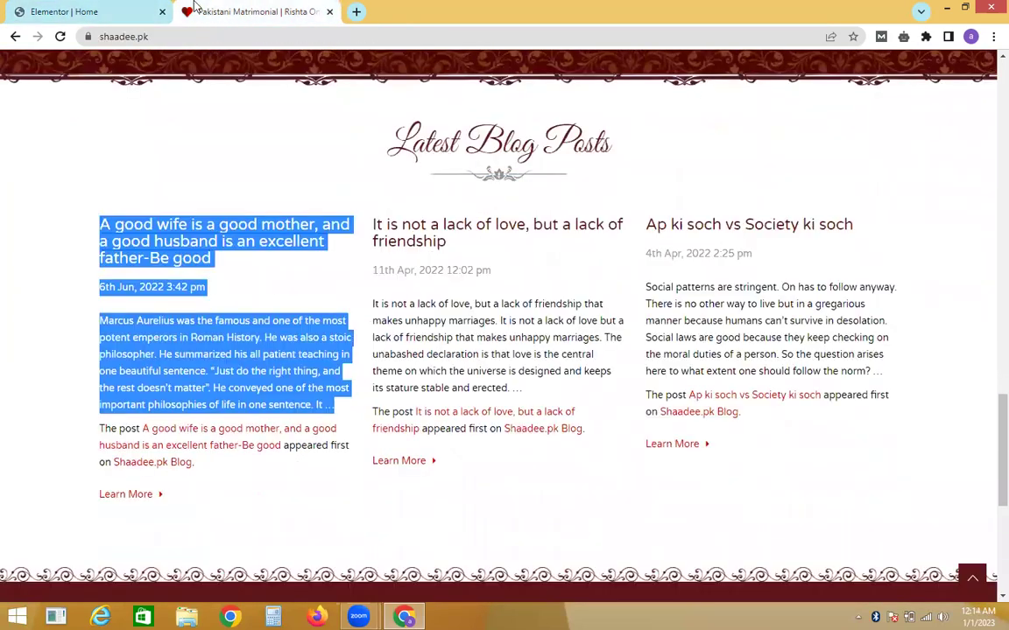
pyautogui.click(129, 8)
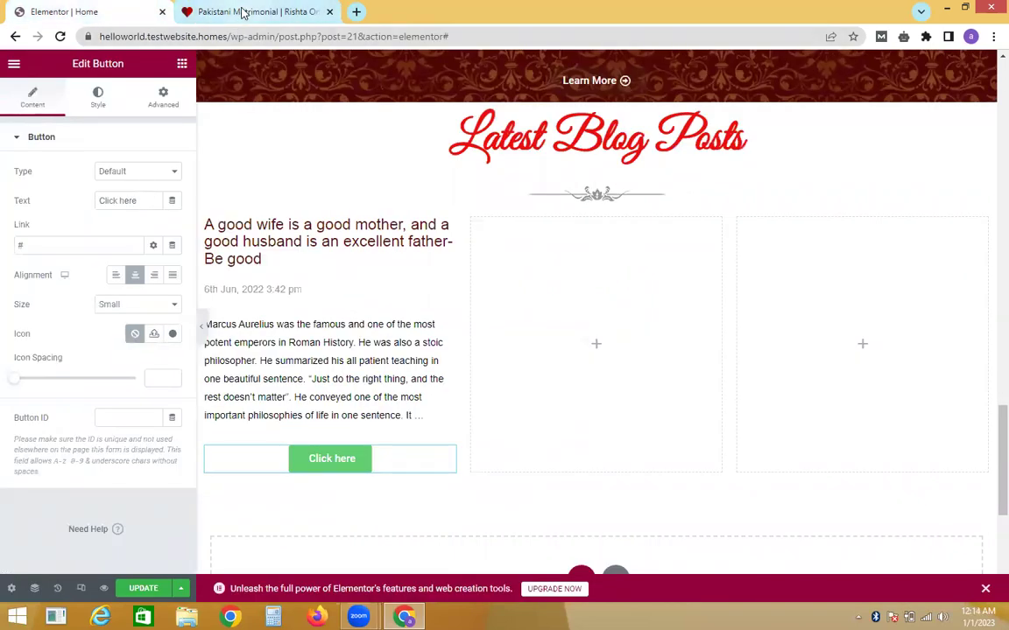
pyautogui.click(244, 12)
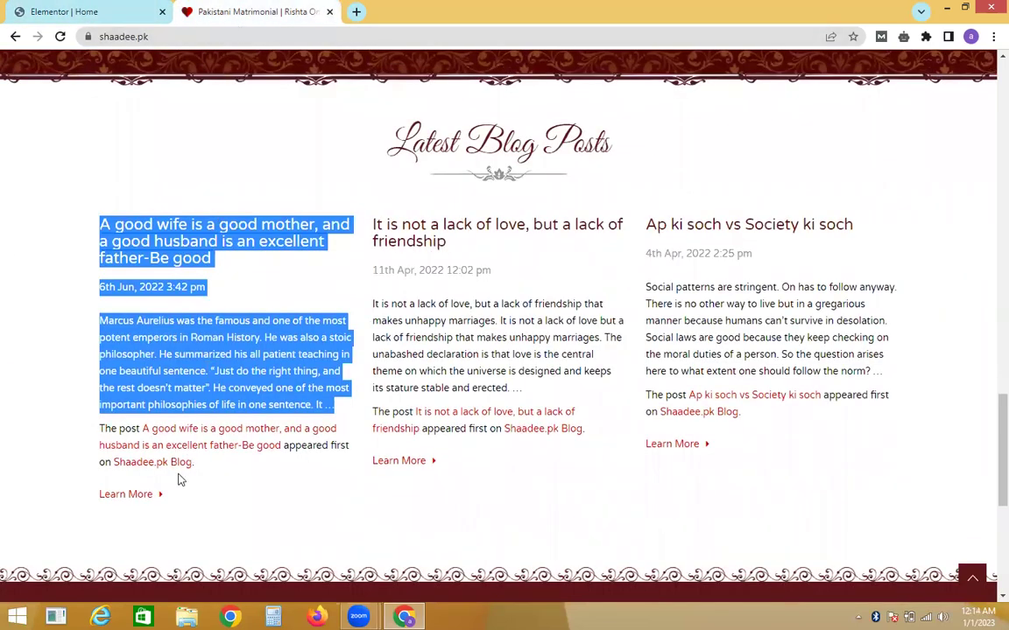
pyautogui.click(135, 7)
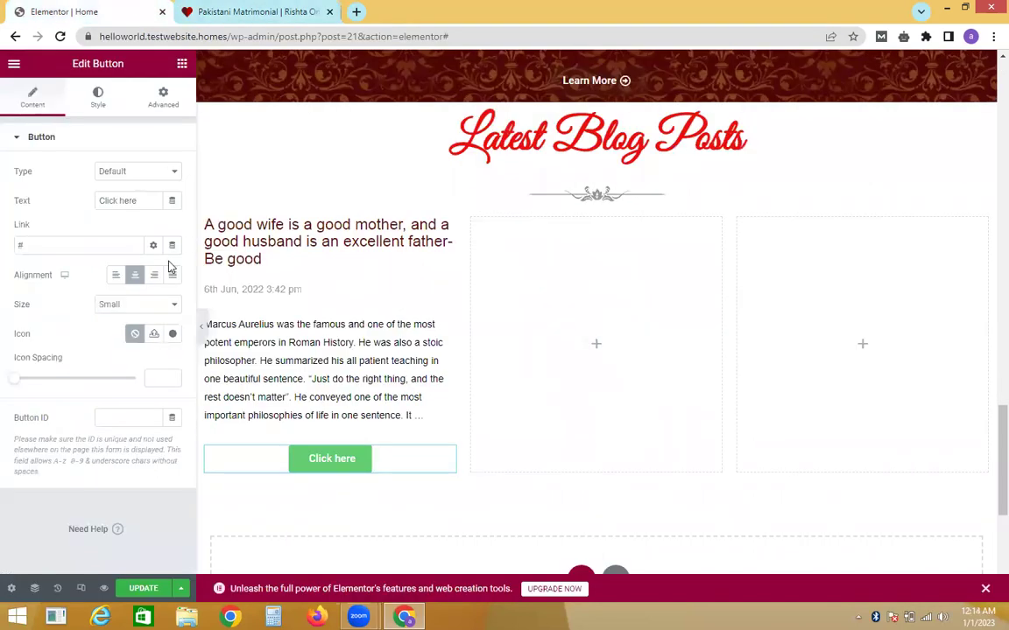
pyautogui.click(117, 276)
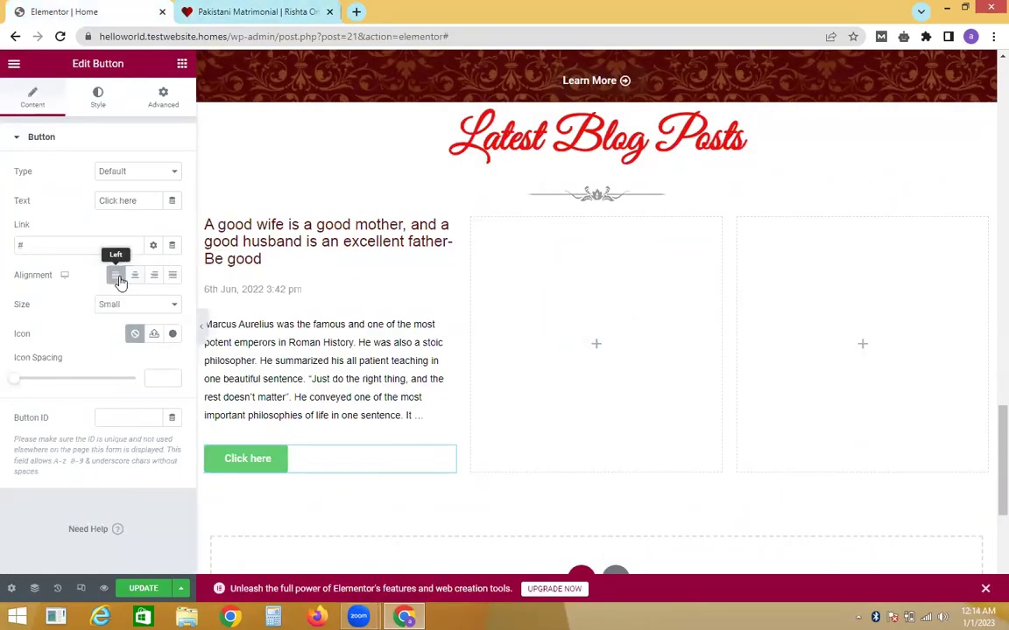
# Add the circled right-arrow icon to the button and position it after the text.
pyautogui.click(174, 334)
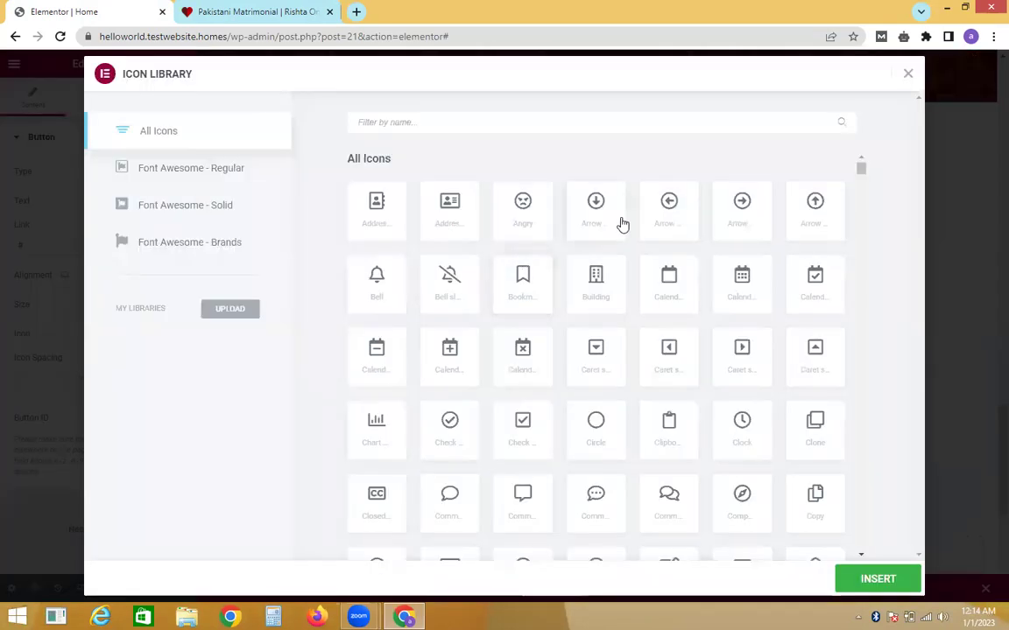
pyautogui.click(743, 213)
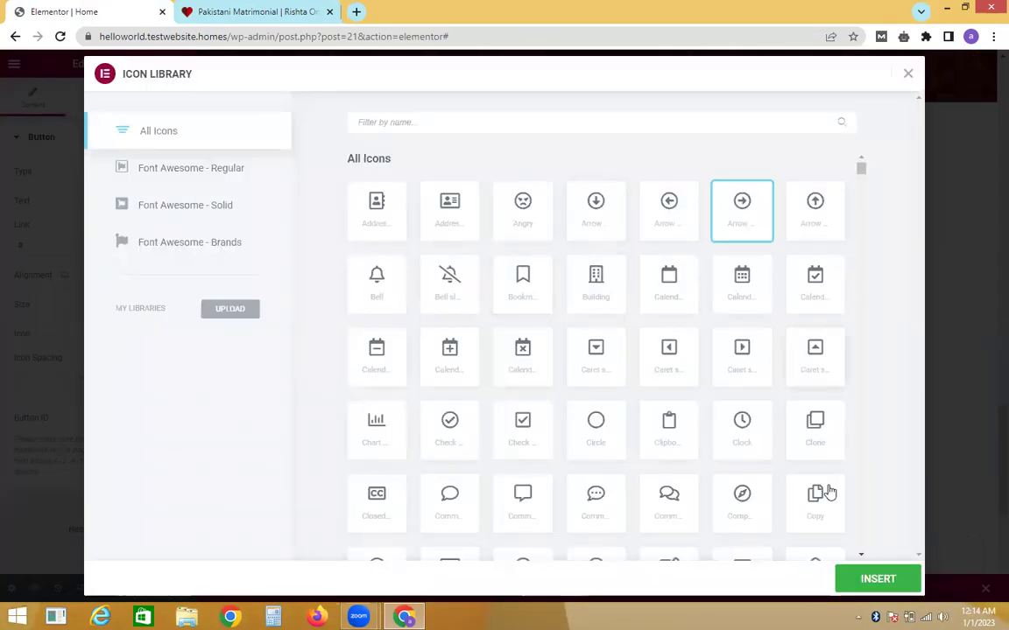
pyautogui.click(877, 578)
pyautogui.click(140, 364)
pyautogui.click(112, 389)
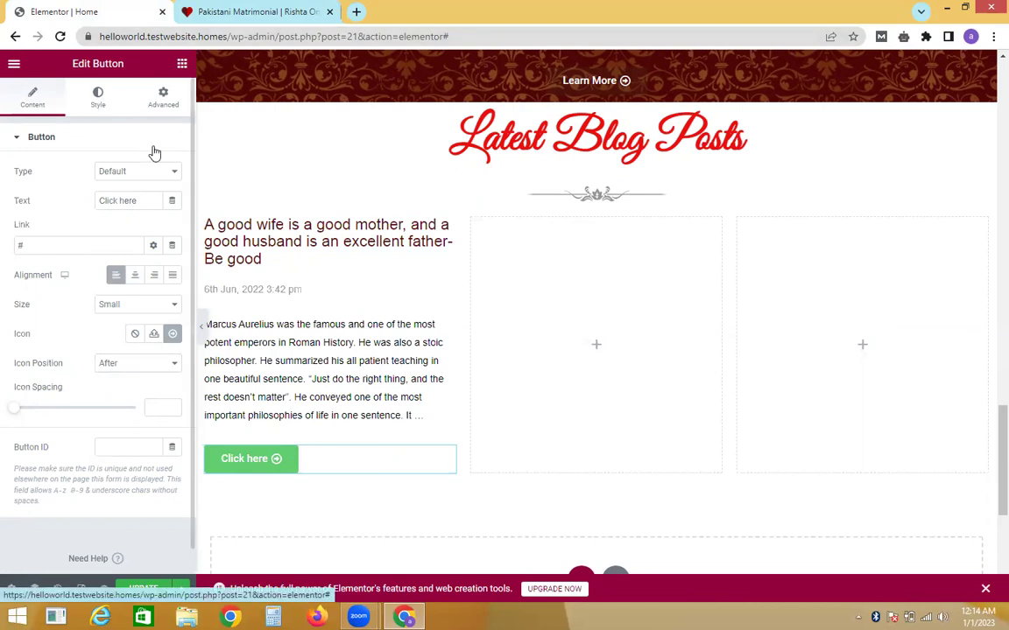
# Check the Learn More link color on the reference site and set the button's text color to bright red.
pyautogui.click(117, 90)
pyautogui.click(248, 10)
pyautogui.click(103, 7)
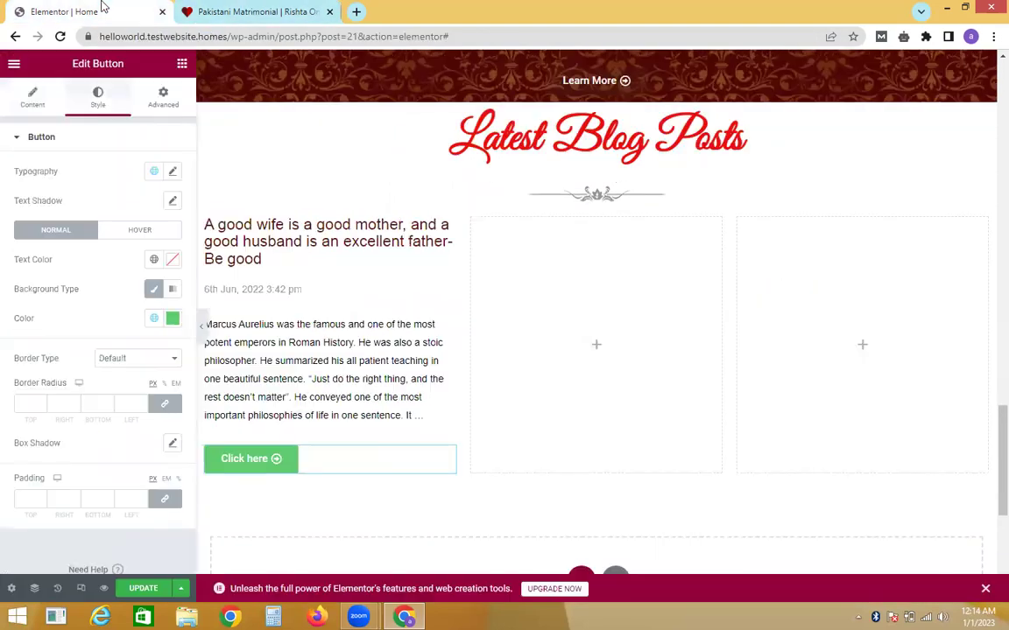
pyautogui.click(172, 259)
pyautogui.click(261, 323)
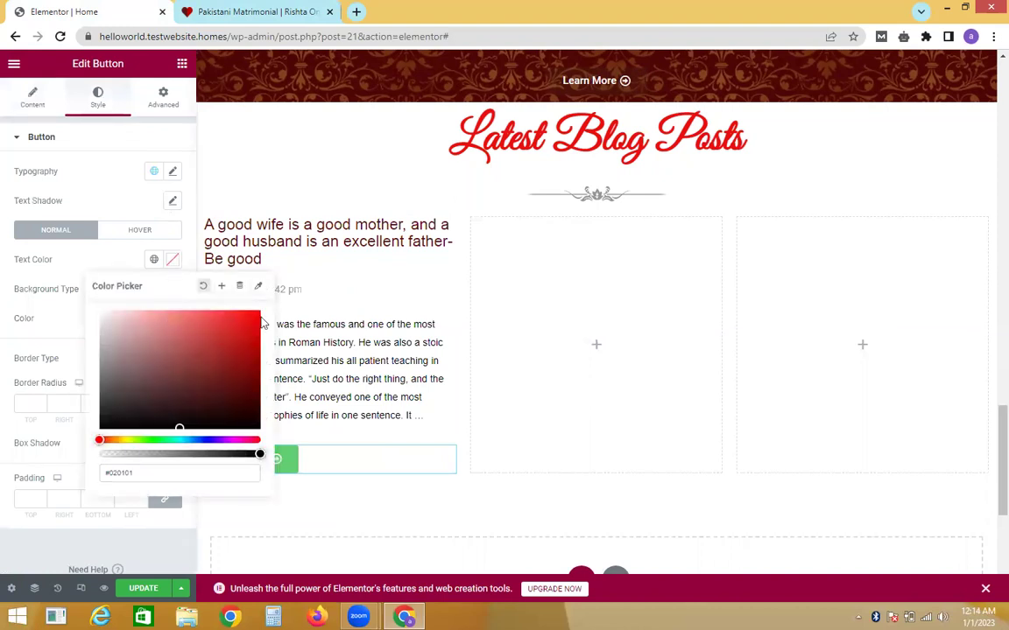
pyautogui.click(254, 316)
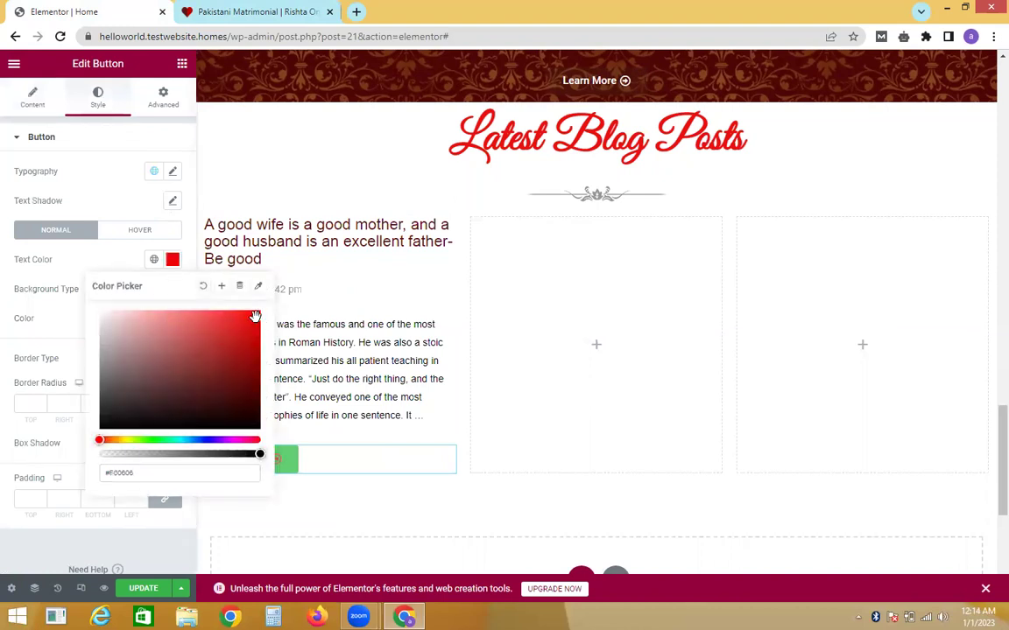
pyautogui.click(105, 271)
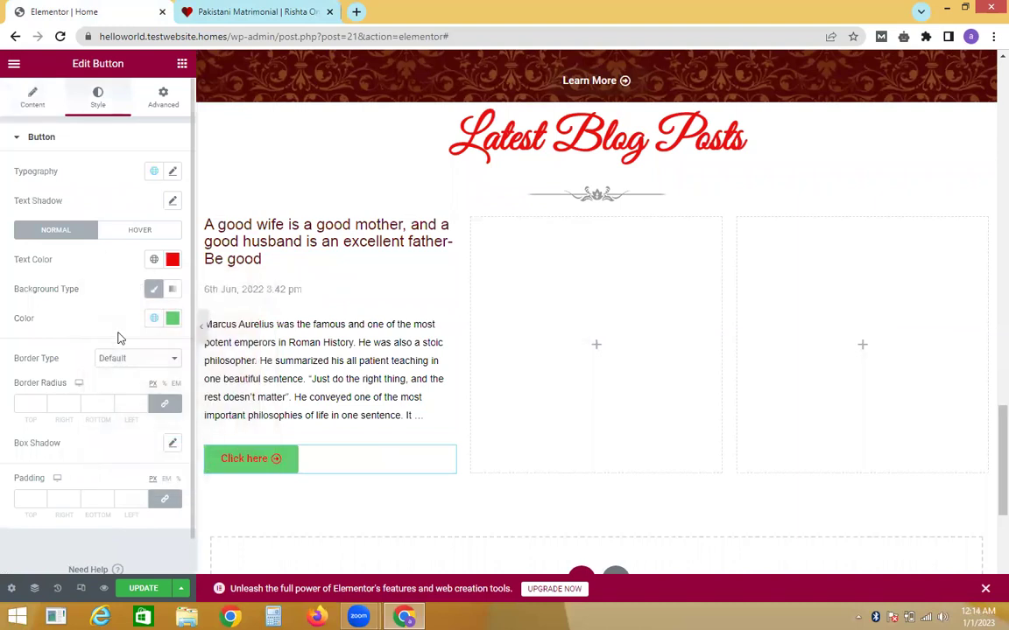
# Make the button's background color fully transparent and check its text color.
pyautogui.click(172, 318)
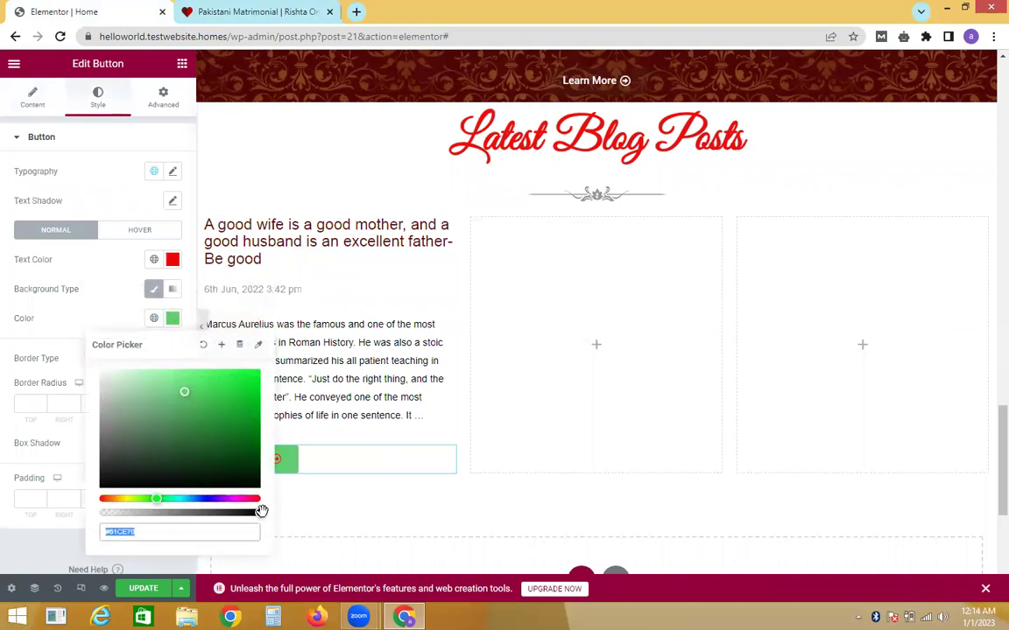
pyautogui.moveTo(261, 514); pyautogui.dragTo(96, 498)
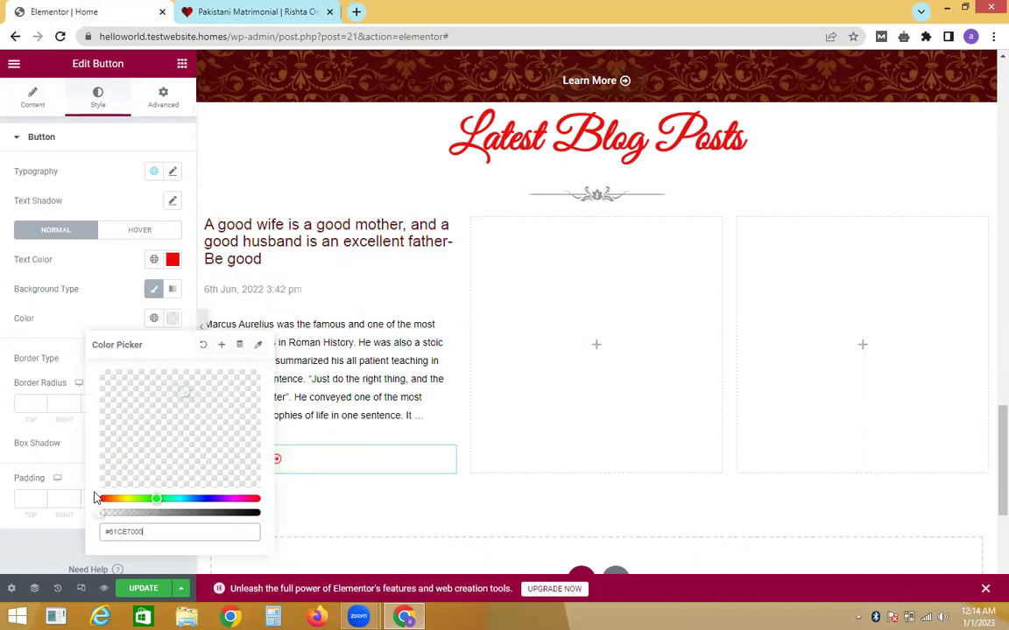
pyautogui.click(173, 259)
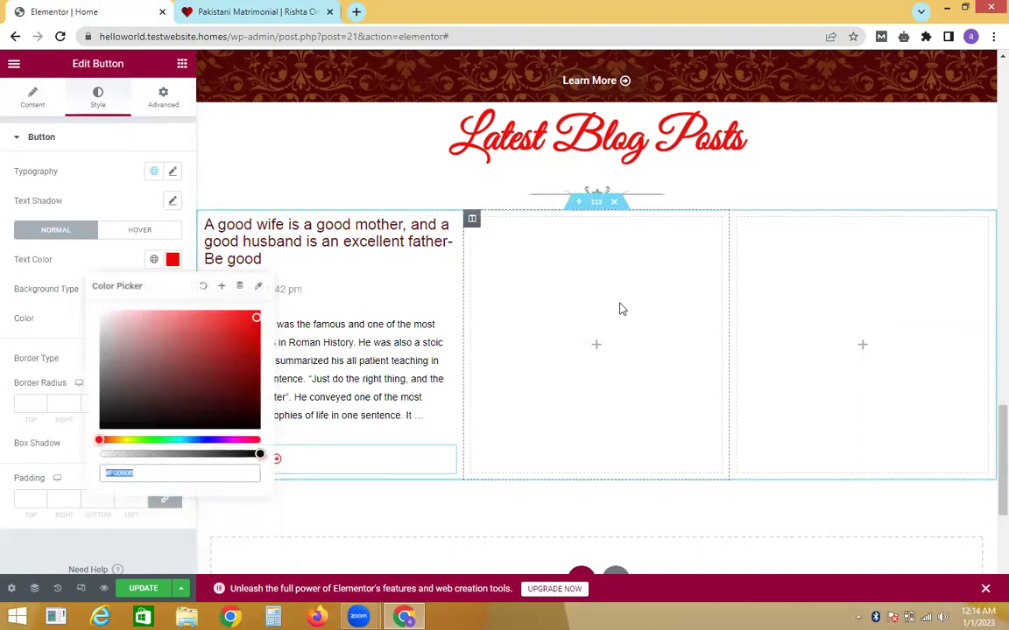
pyautogui.click(444, 341)
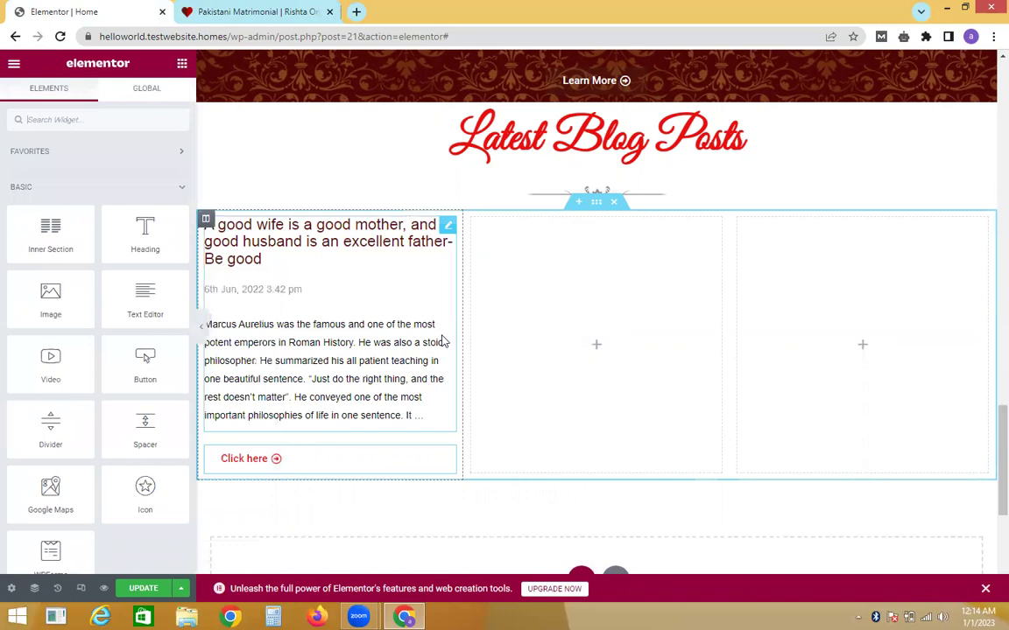
# Duplicate the first blog post column with its text and button.
pyautogui.click(447, 227)
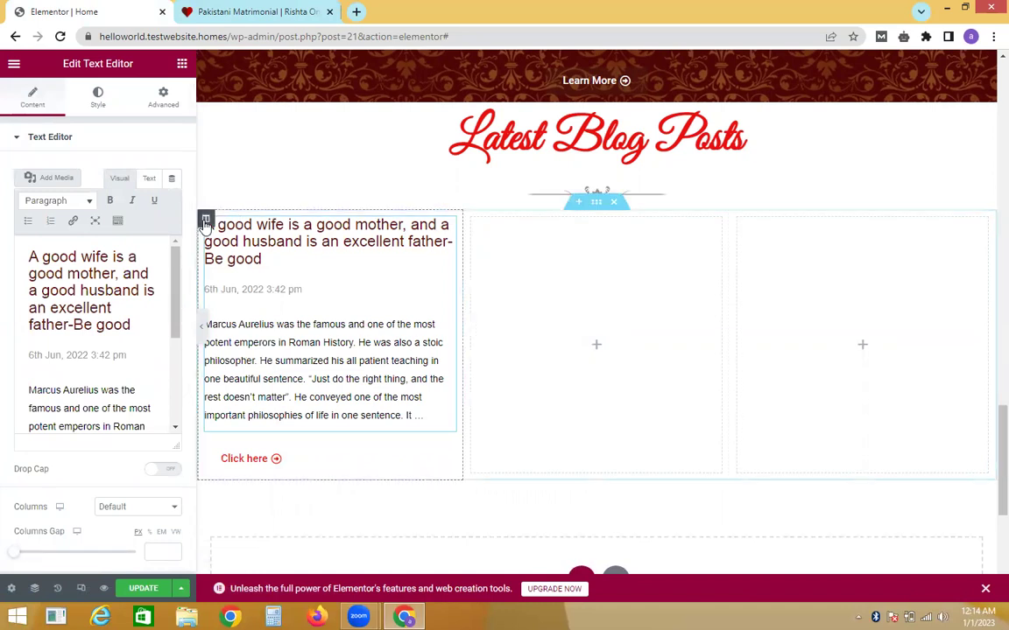
pyautogui.rightClick(204, 222)
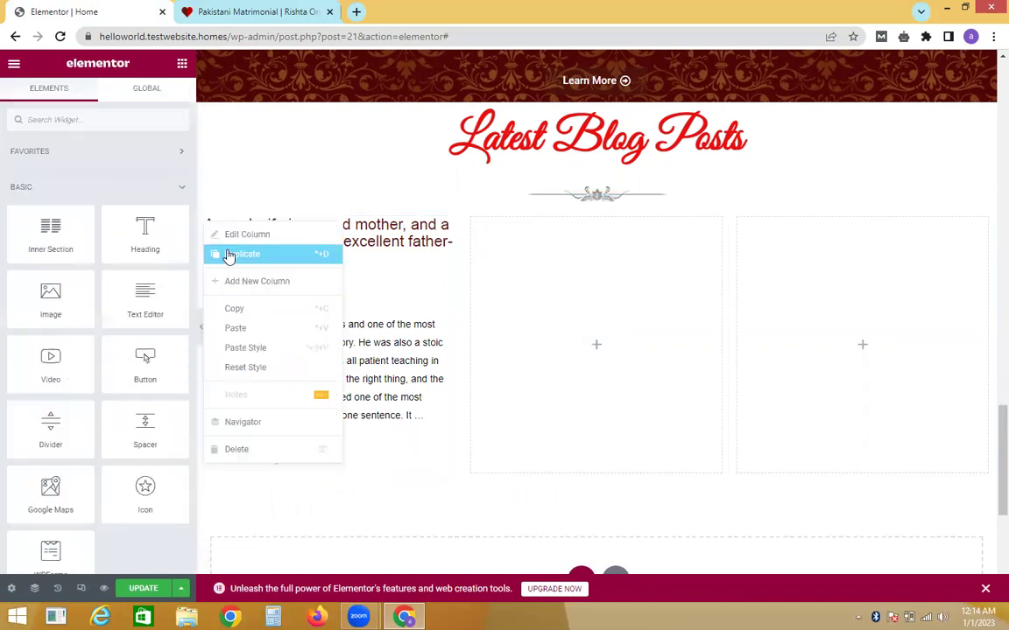
pyautogui.click(227, 255)
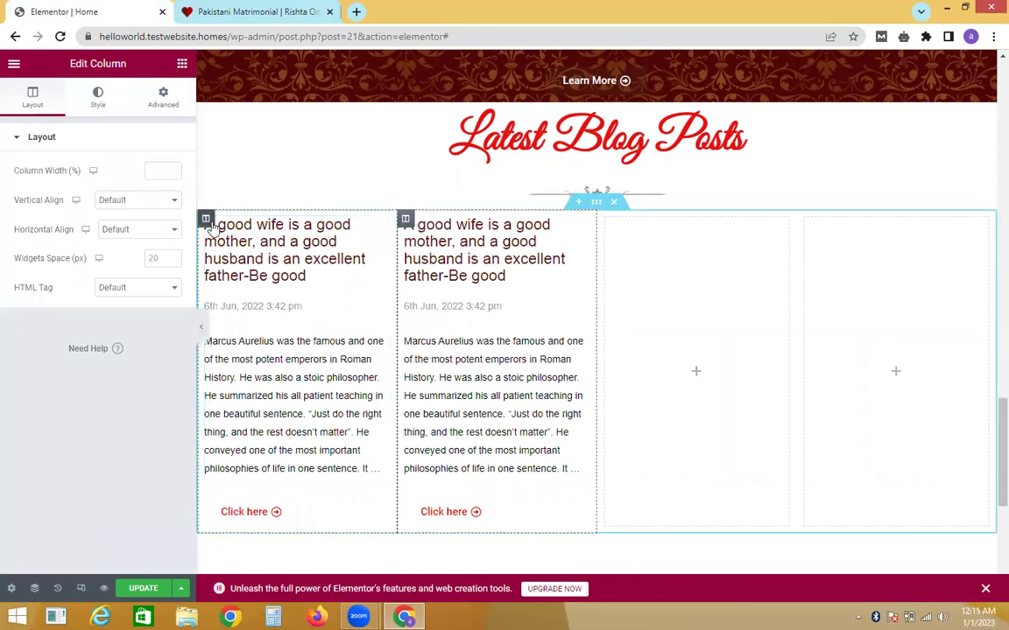
# Duplicate the first blog post column once more and delete the two empty columns, leaving three filled columns.
pyautogui.rightClick(212, 226)
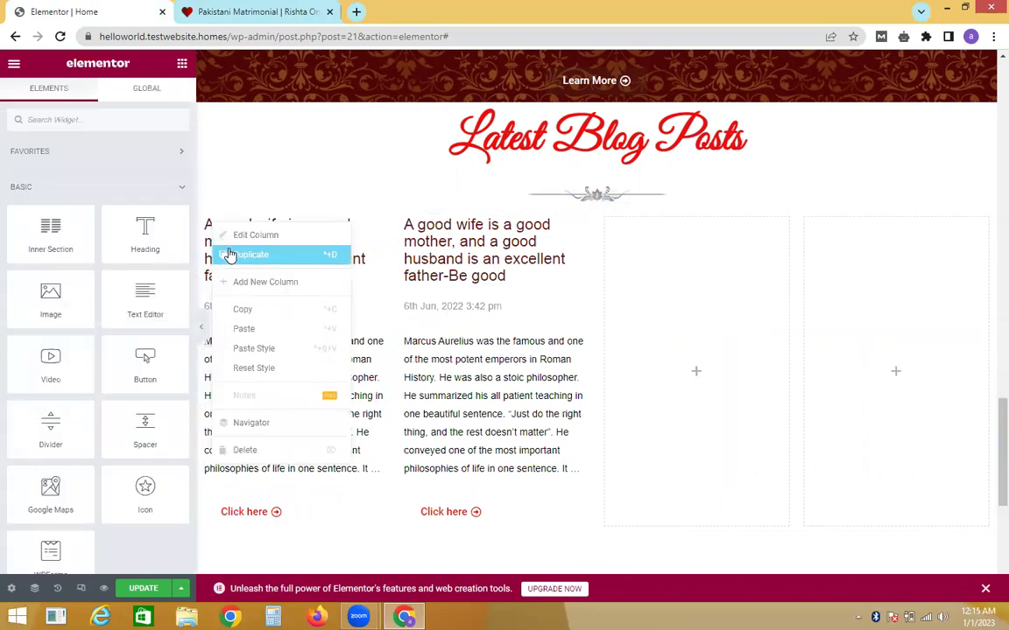
pyautogui.click(229, 255)
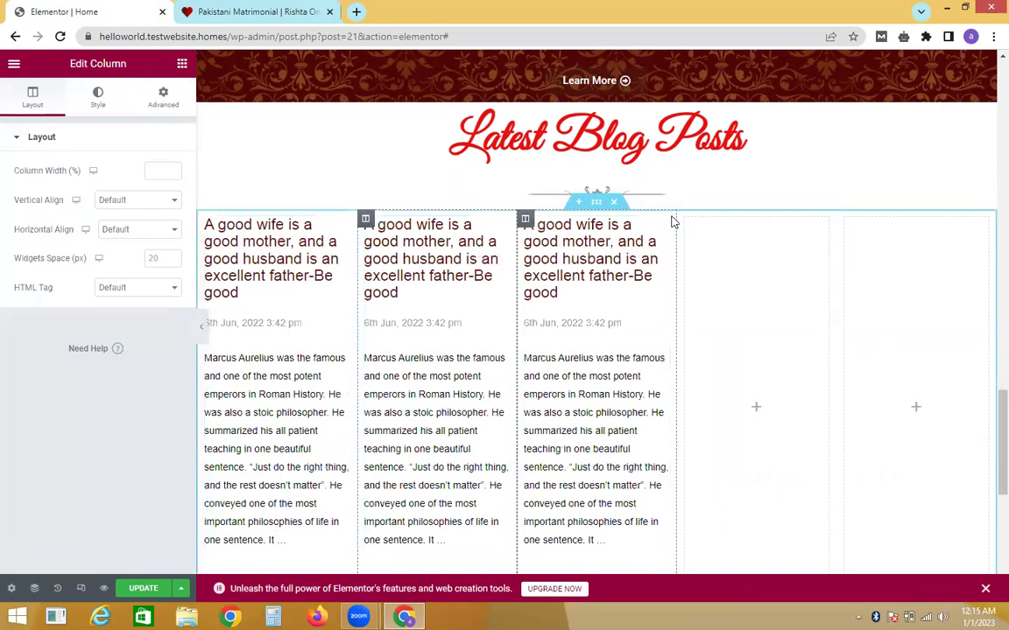
pyautogui.press('Delete')
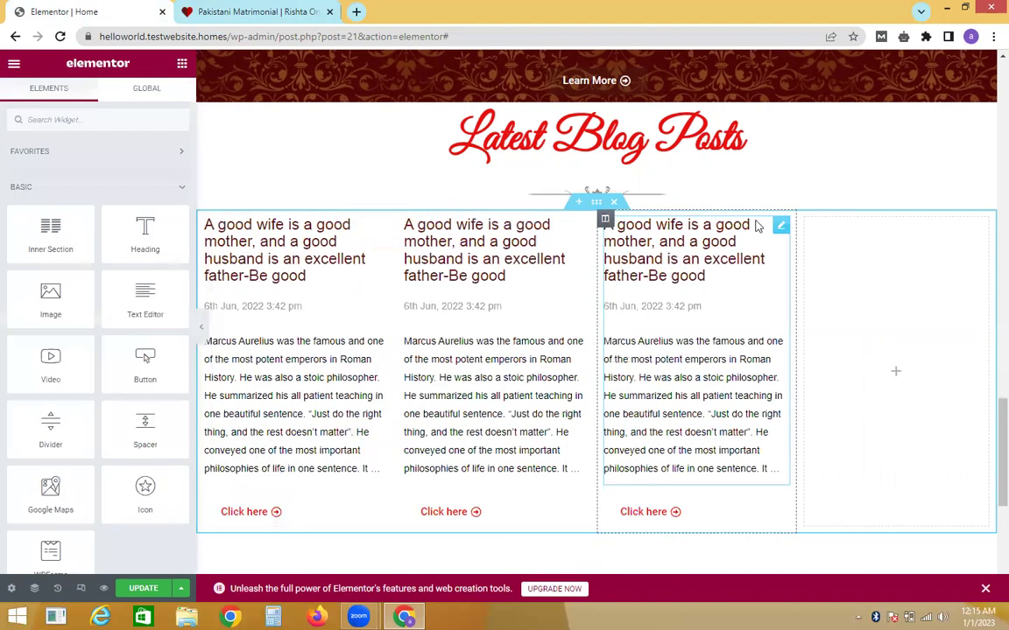
pyautogui.press('Delete')
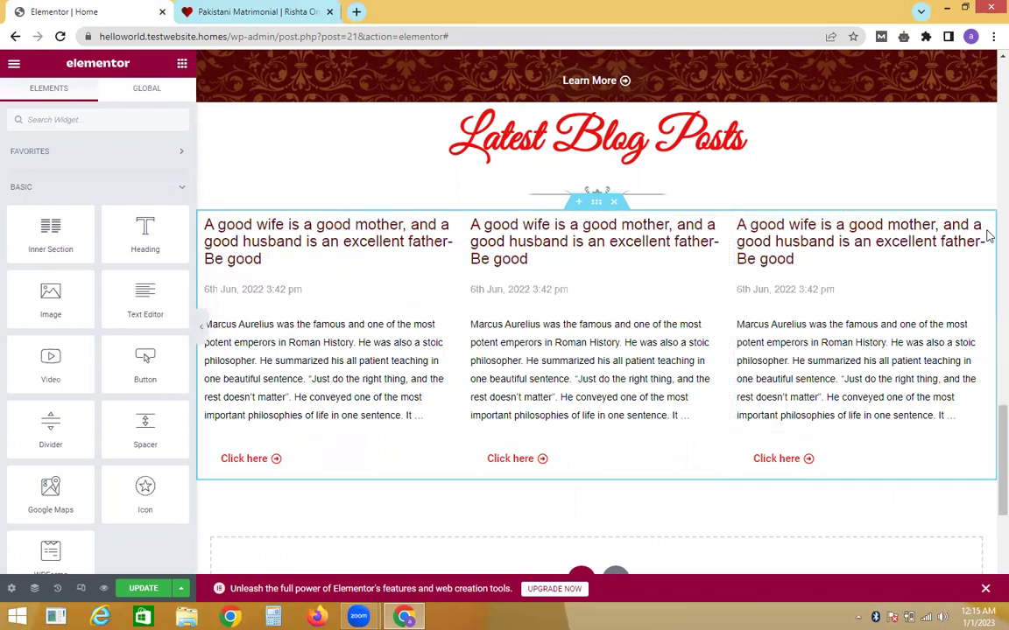
# Switch to the shaadee.pk reference site and copy the helpline text from the dark red band below the blog posts.
pyautogui.scroll(-2, 989, 466)
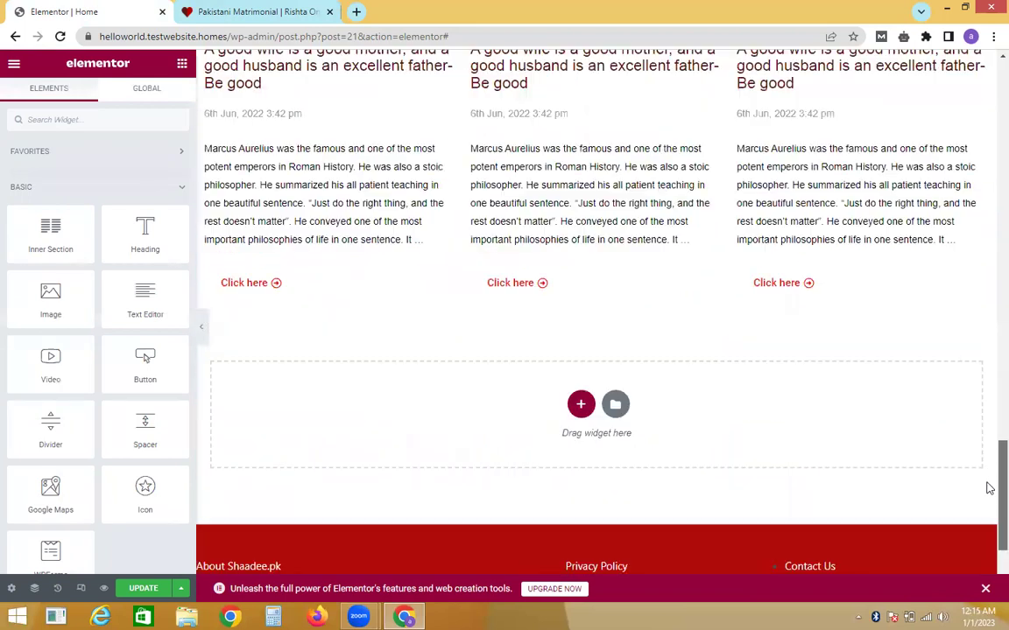
pyautogui.click(250, 7)
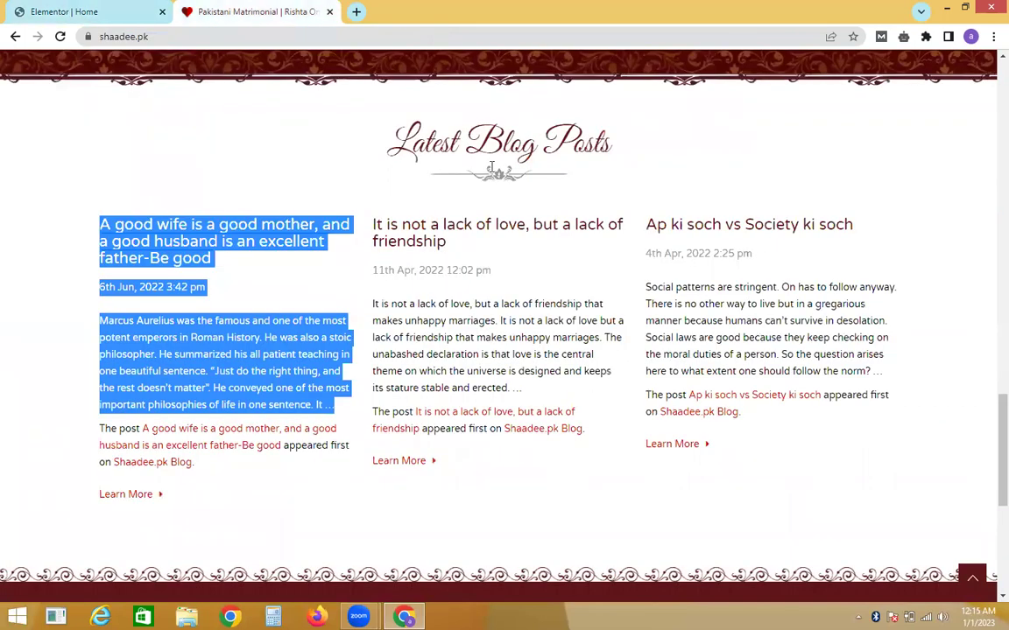
pyautogui.scroll(-3, 986, 473)
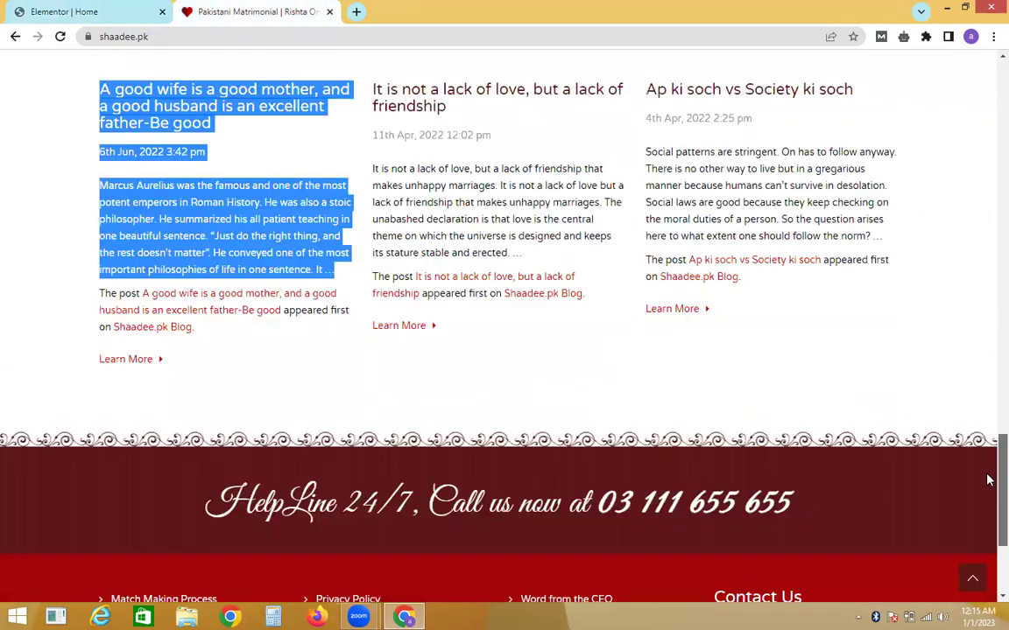
pyautogui.tripleClick(499, 413)
pyautogui.hotkey('ctrl', 'c')
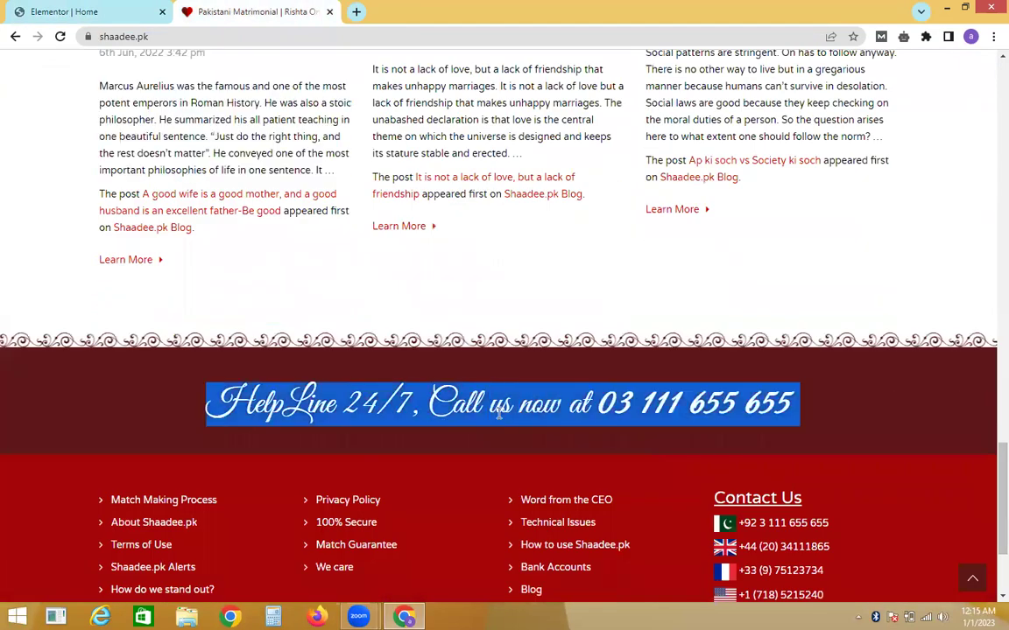
# Add a single-column section below the blog posts in Elementor and compare with the helpline band on the reference site.
pyautogui.click(106, 9)
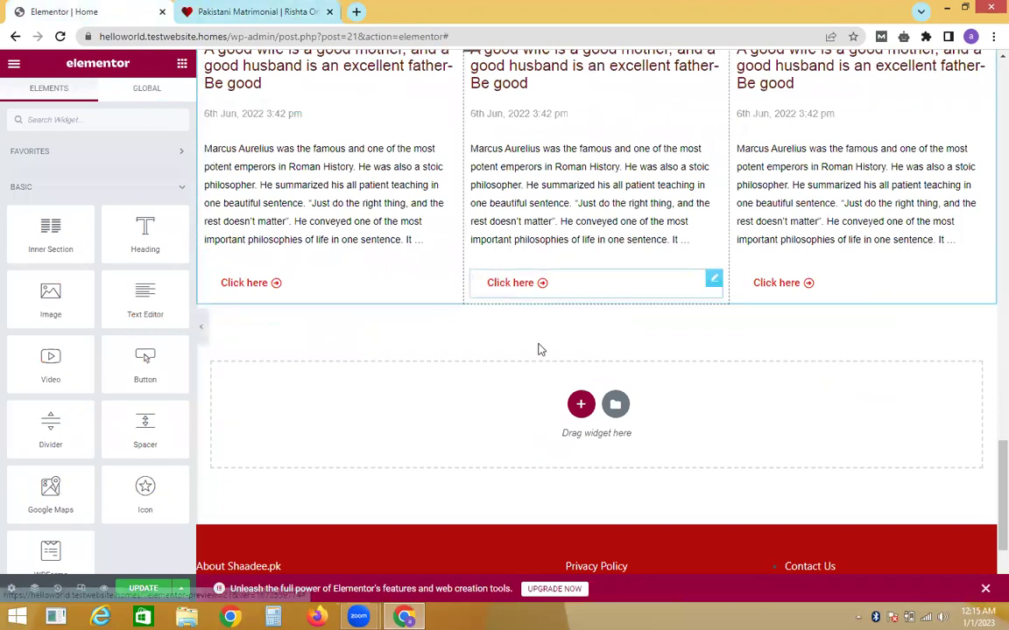
pyautogui.click(580, 404)
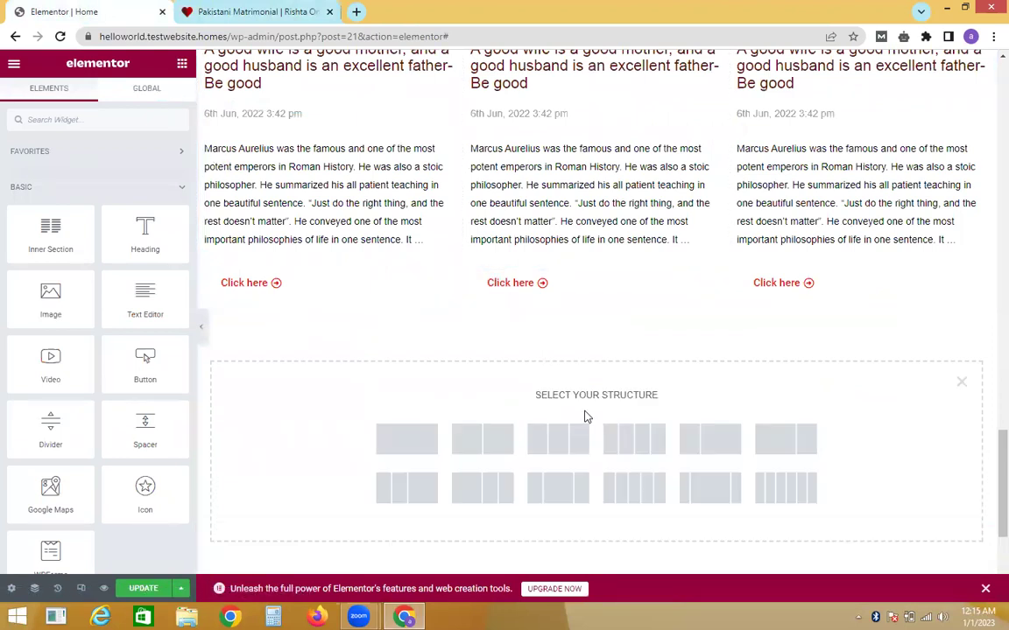
pyautogui.click(408, 444)
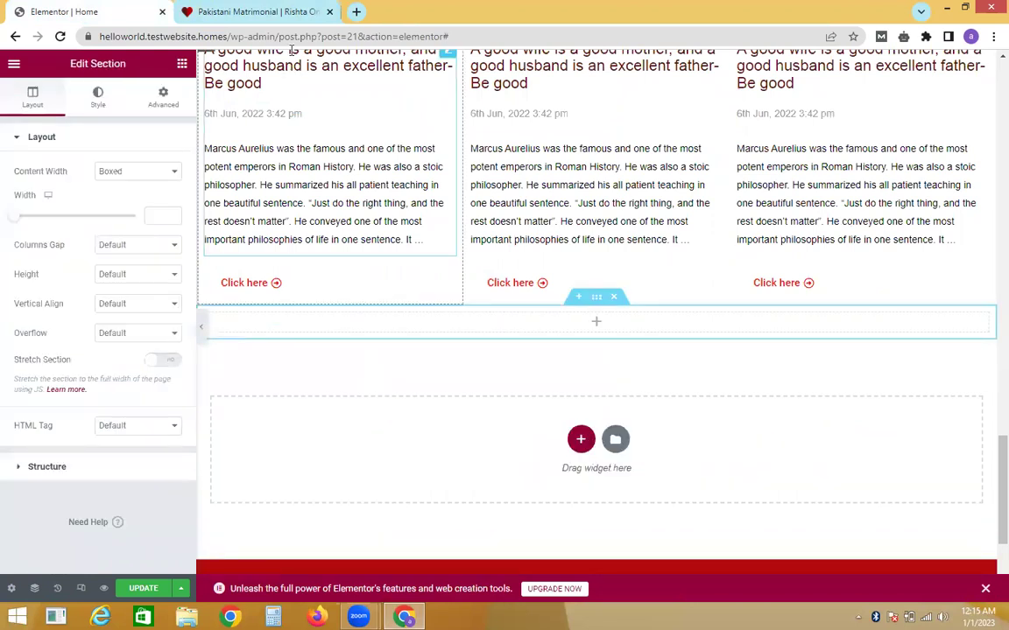
pyautogui.click(250, 9)
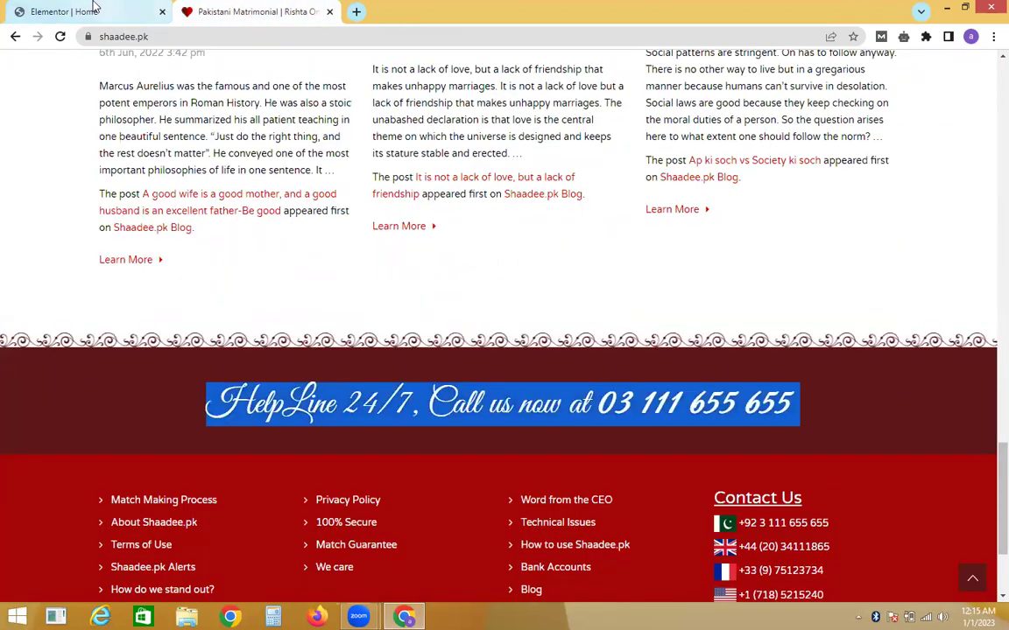
pyautogui.click(94, 9)
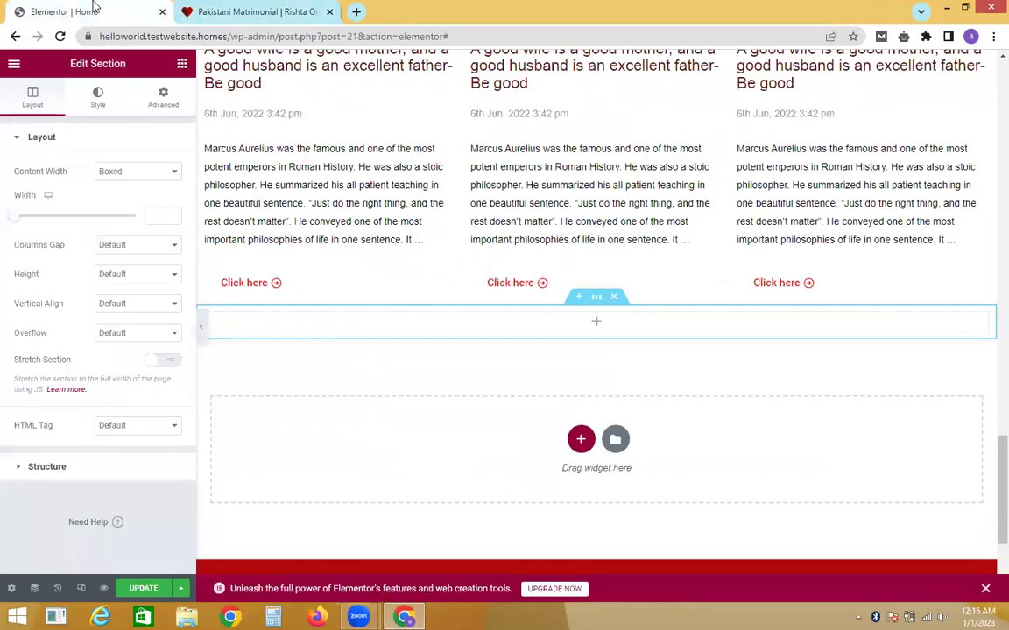
# Place a Heading widget in the new empty section and check the reference helpline band.
pyautogui.click(598, 326)
pyautogui.moveTo(140, 230); pyautogui.dragTo(441, 322)
pyautogui.click(229, 8)
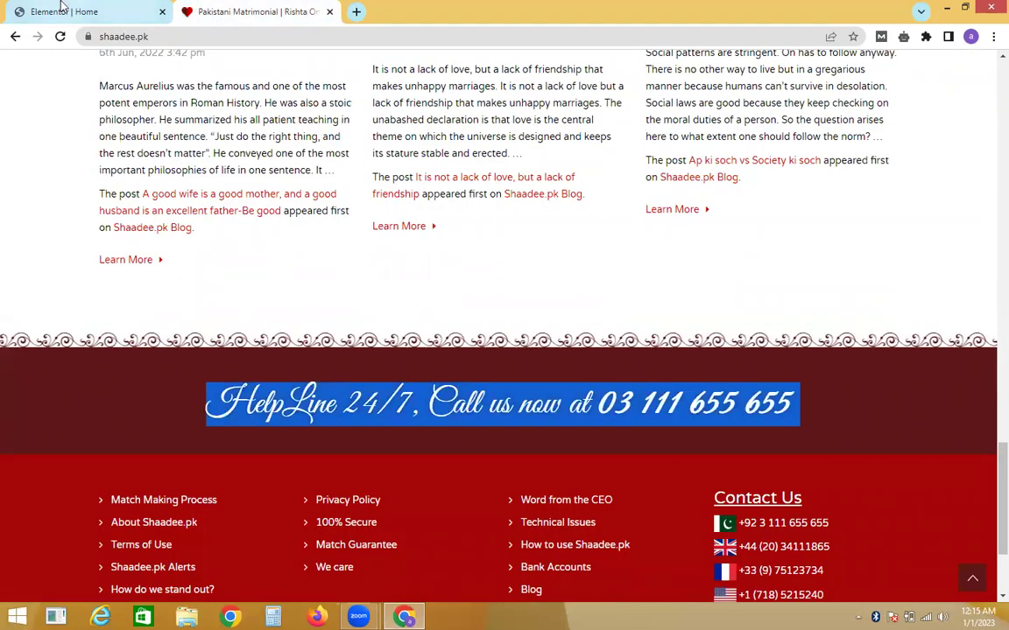
pyautogui.click(35, 11)
# Try pasting the copied helpline text over the heading's placeholder, and clear the heading's whole title.
pyautogui.click(293, 329)
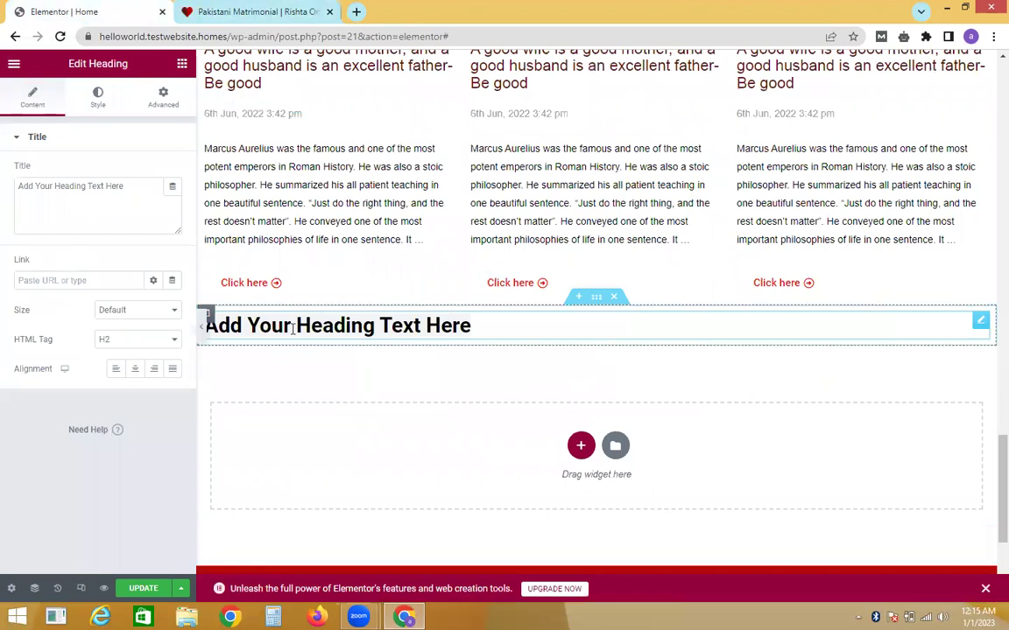
pyautogui.hotkey('ctrl', 'a')
pyautogui.hotkey('ctrl', 'v')
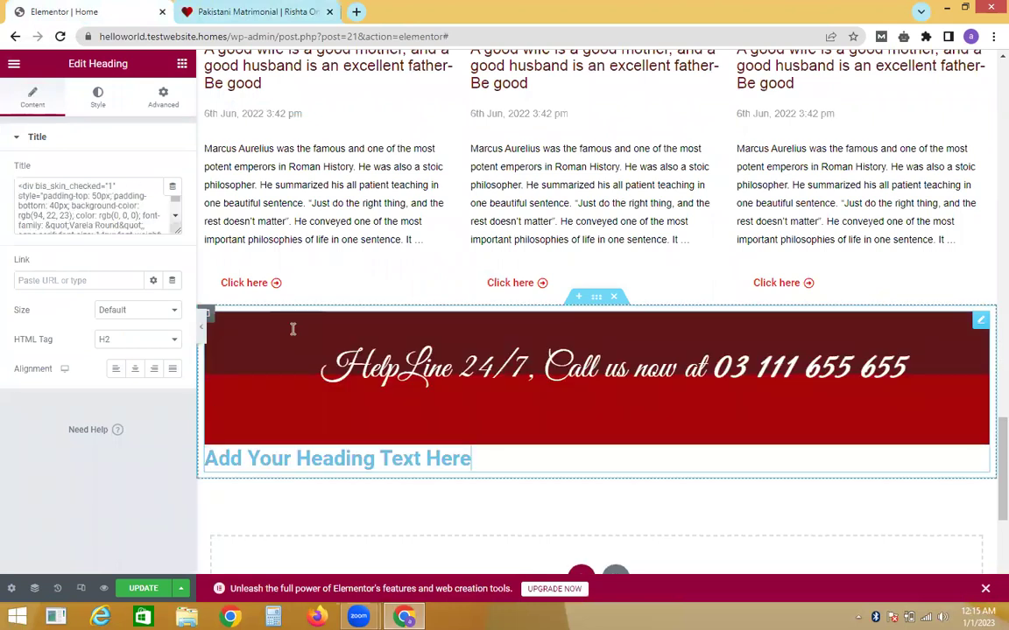
pyautogui.doubleClick(131, 194)
pyautogui.hotkey('ctrl', 'a')
pyautogui.press('BackSpace')
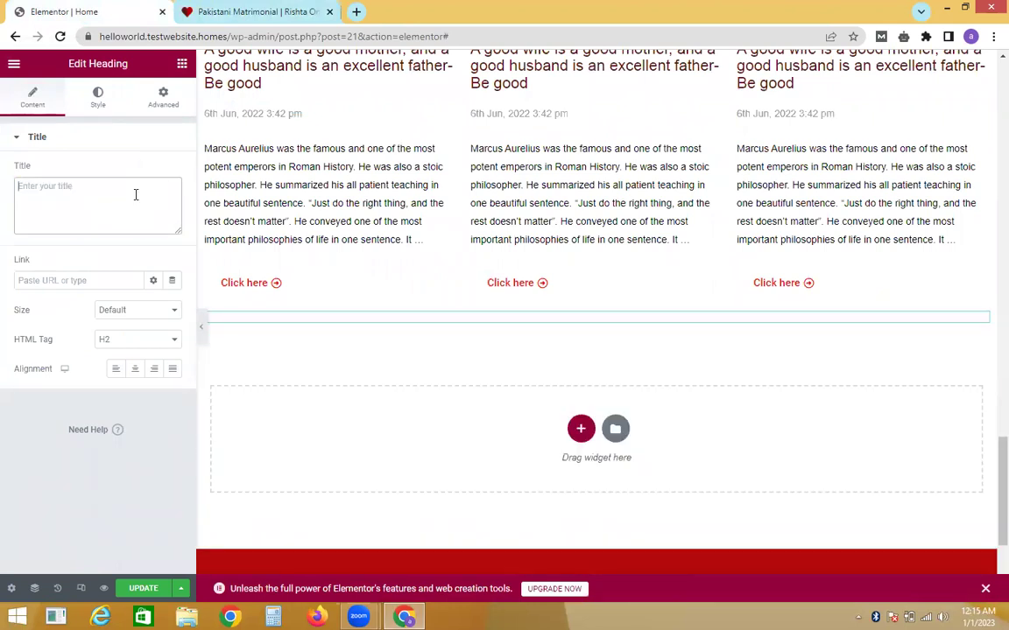
# Recopy only the helpline sentence from the reference site and paste it as the heading's title.
pyautogui.click(186, 7)
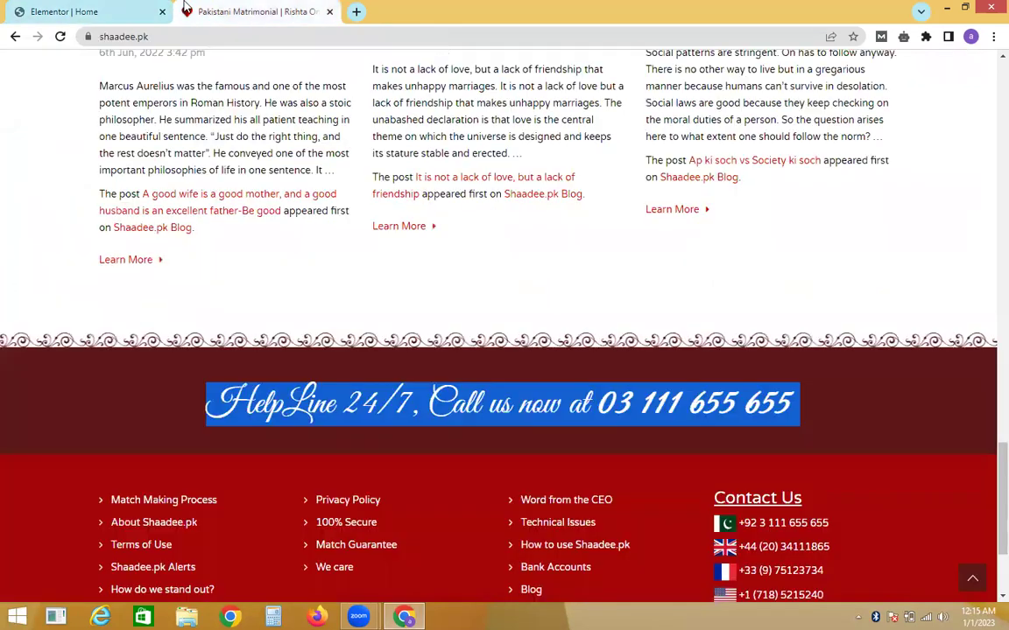
pyautogui.click(132, 9)
pyautogui.click(264, 9)
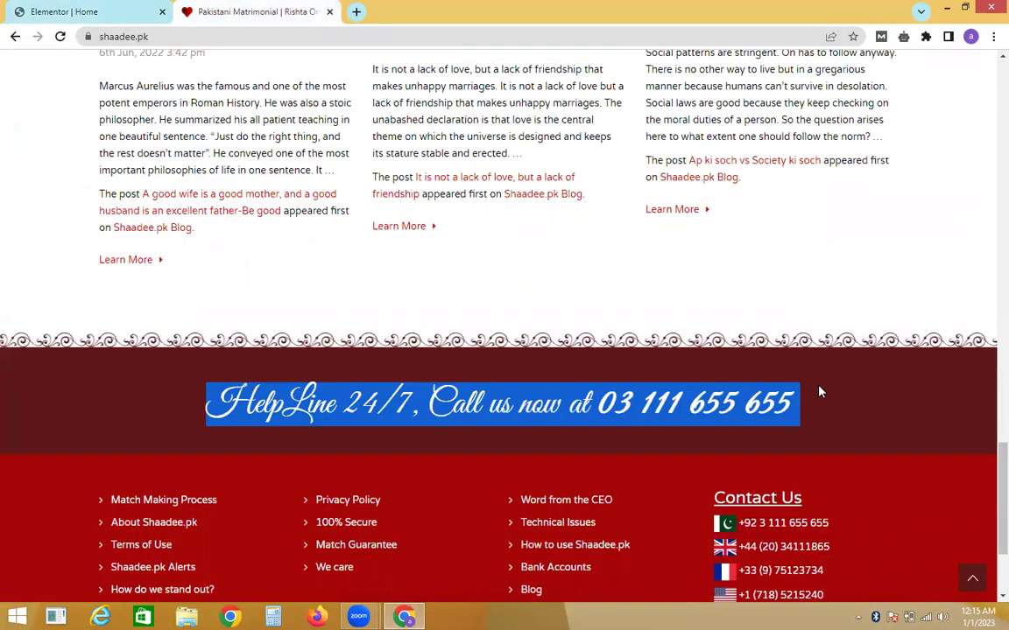
pyautogui.moveTo(793, 400); pyautogui.dragTo(291, 346)
pyautogui.hotkey('ctrl', 'c')
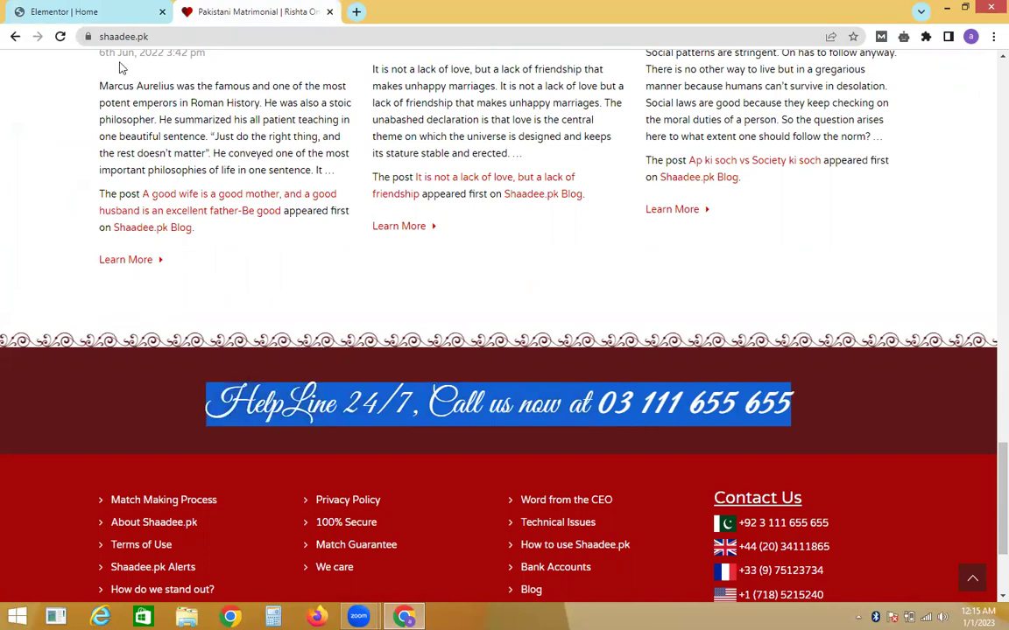
pyautogui.click(87, 11)
pyautogui.click(103, 177)
pyautogui.hotkey('ctrl', 'v')
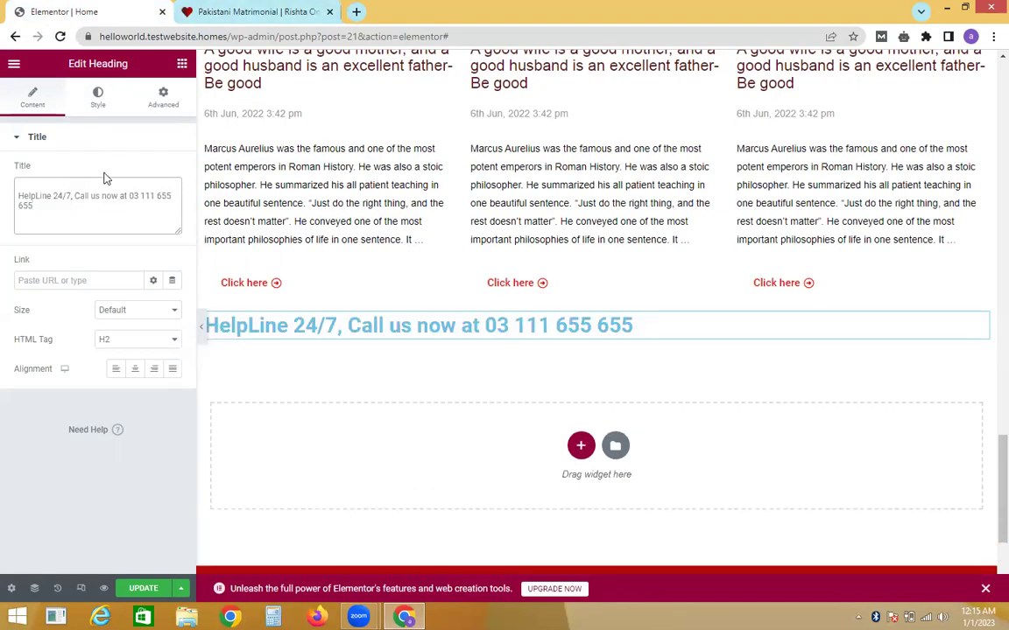
# Check the helpline text's placement on the reference site and center-align the heading.
pyautogui.click(249, 6)
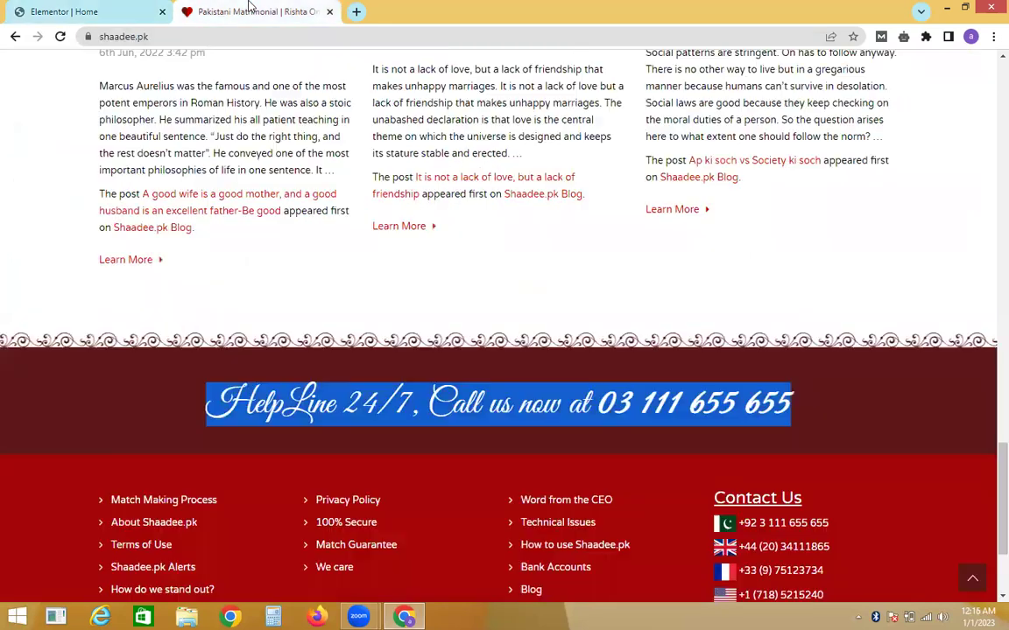
pyautogui.click(127, 7)
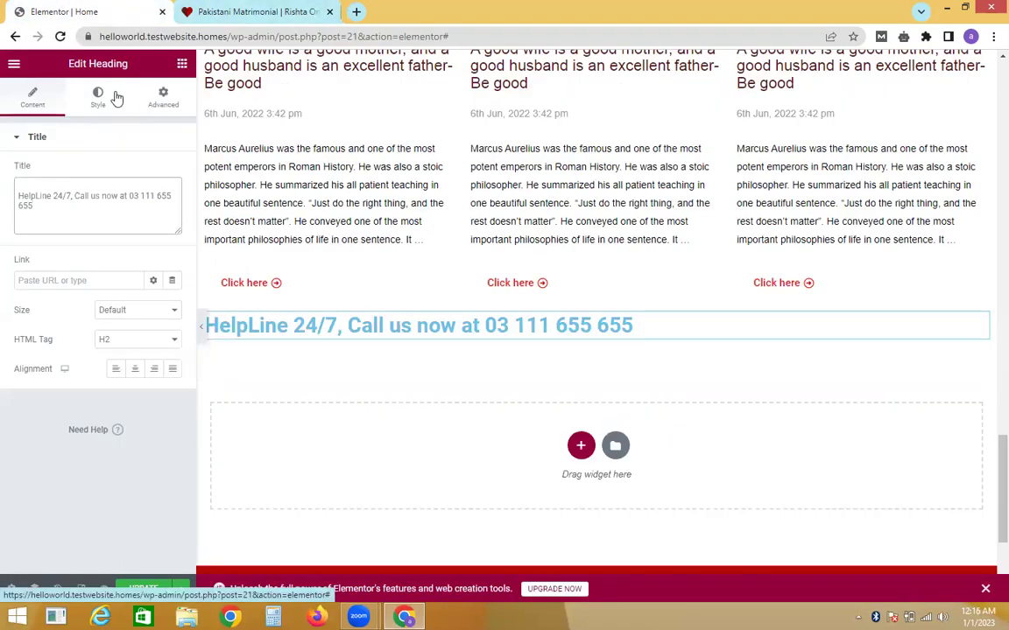
pyautogui.click(97, 96)
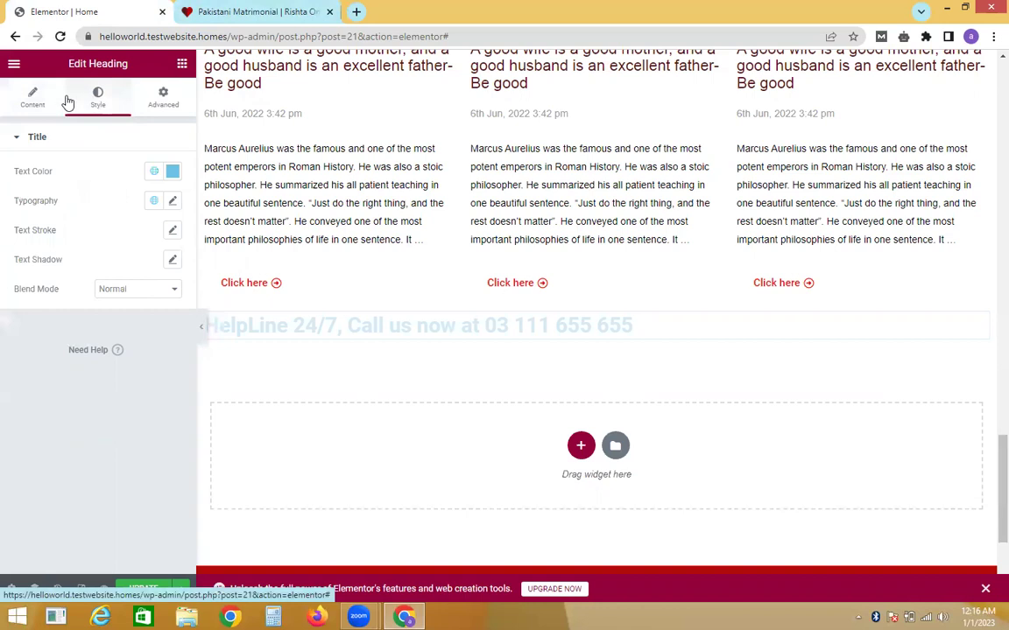
pyautogui.click(35, 96)
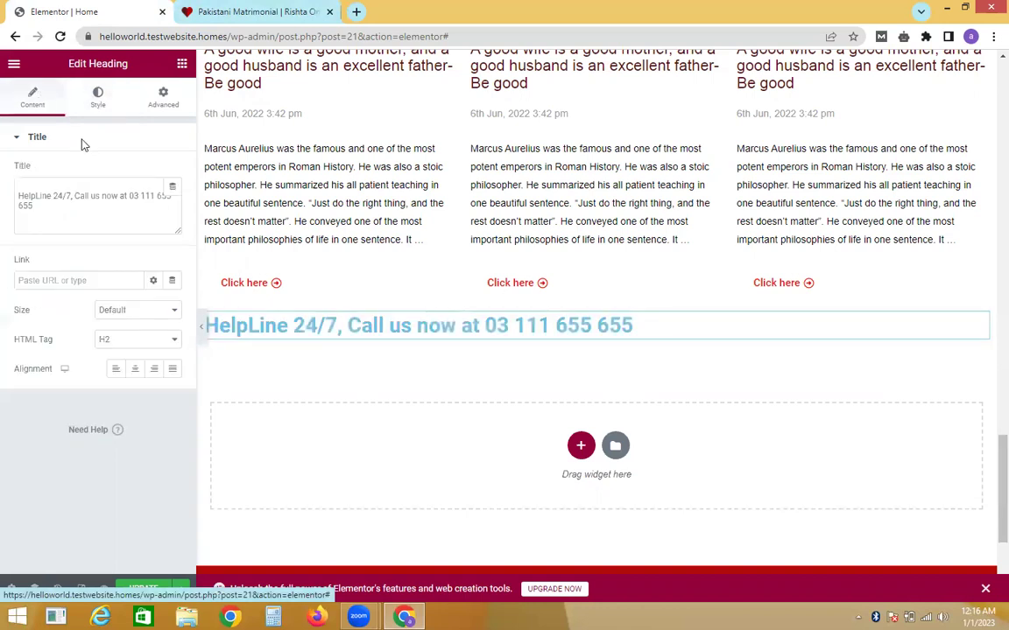
pyautogui.click(135, 371)
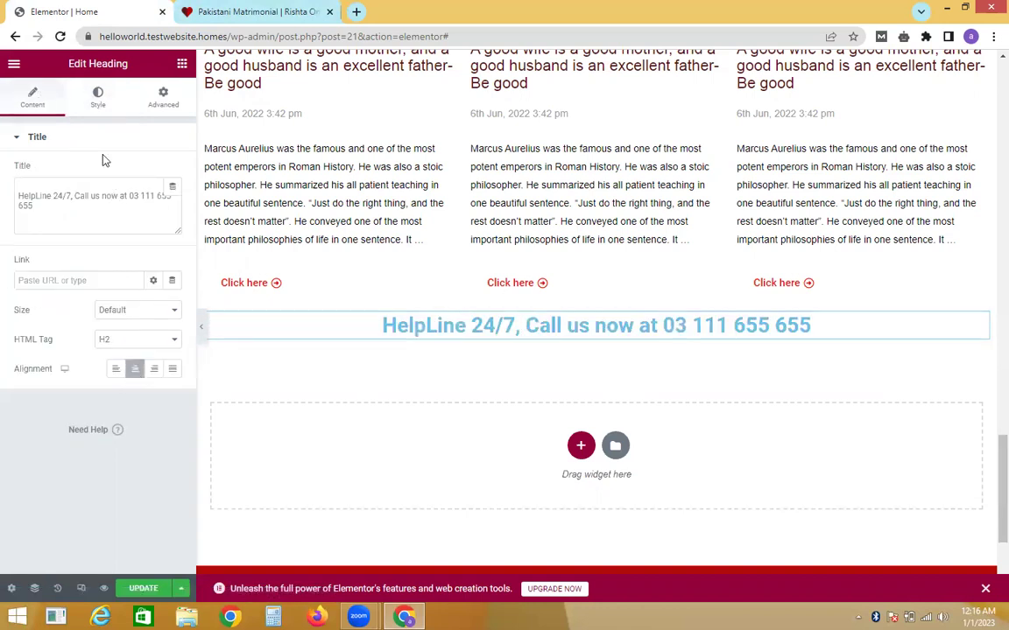
# Check the helpline text color on the reference site and set the heading's text color to near-white #FBFCFC.
pyautogui.click(98, 105)
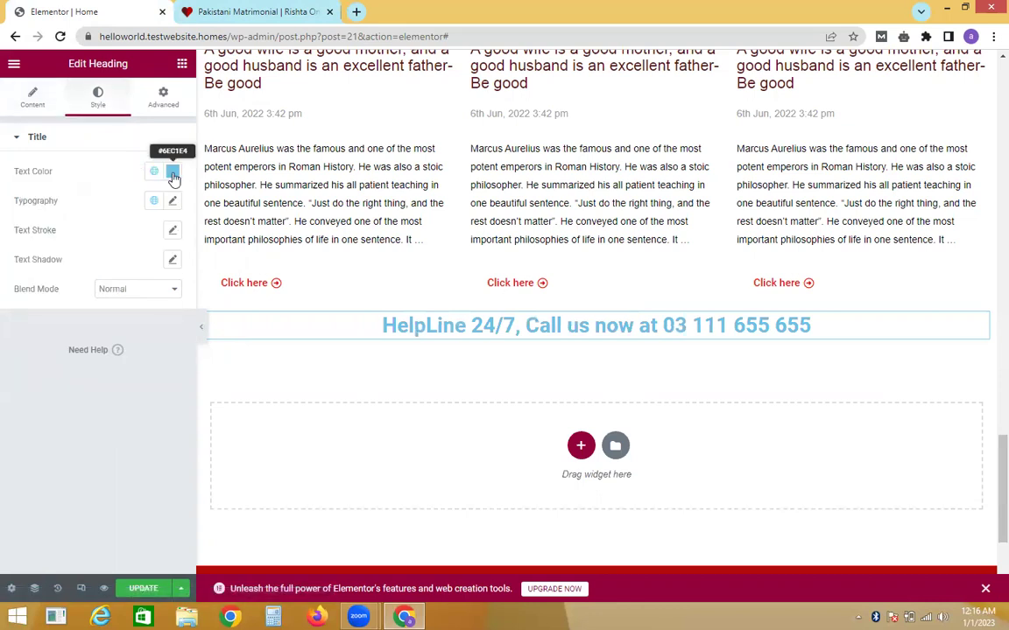
pyautogui.click(207, 9)
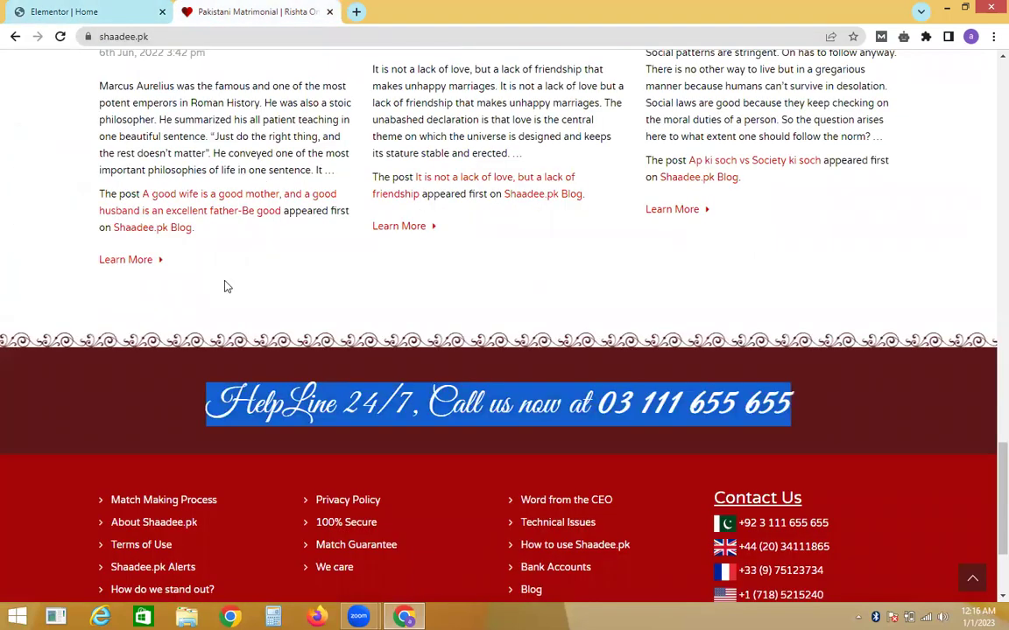
pyautogui.click(223, 321)
pyautogui.click(78, 10)
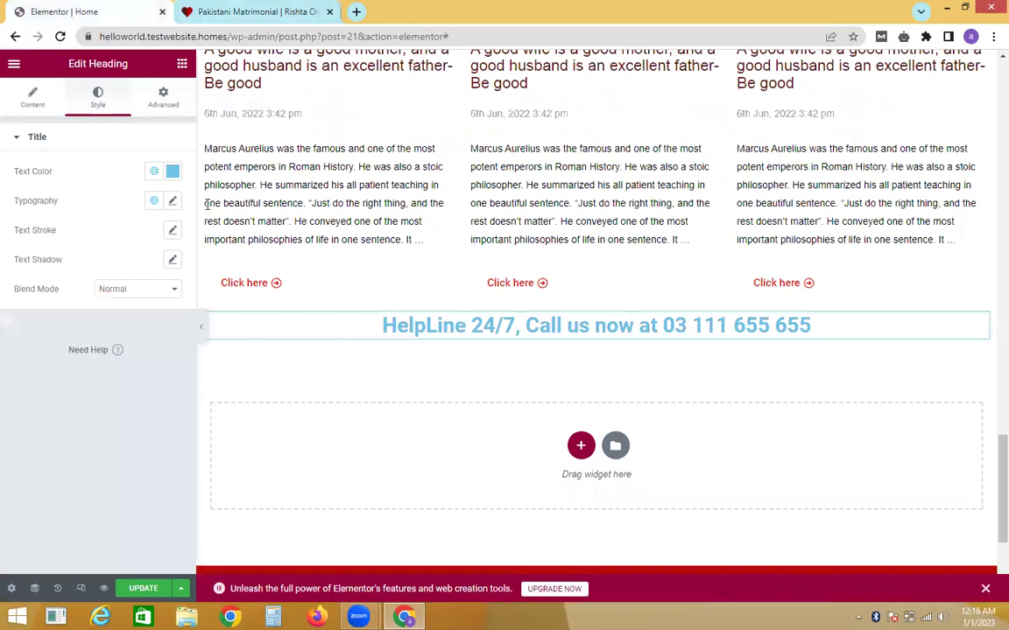
pyautogui.click(172, 172)
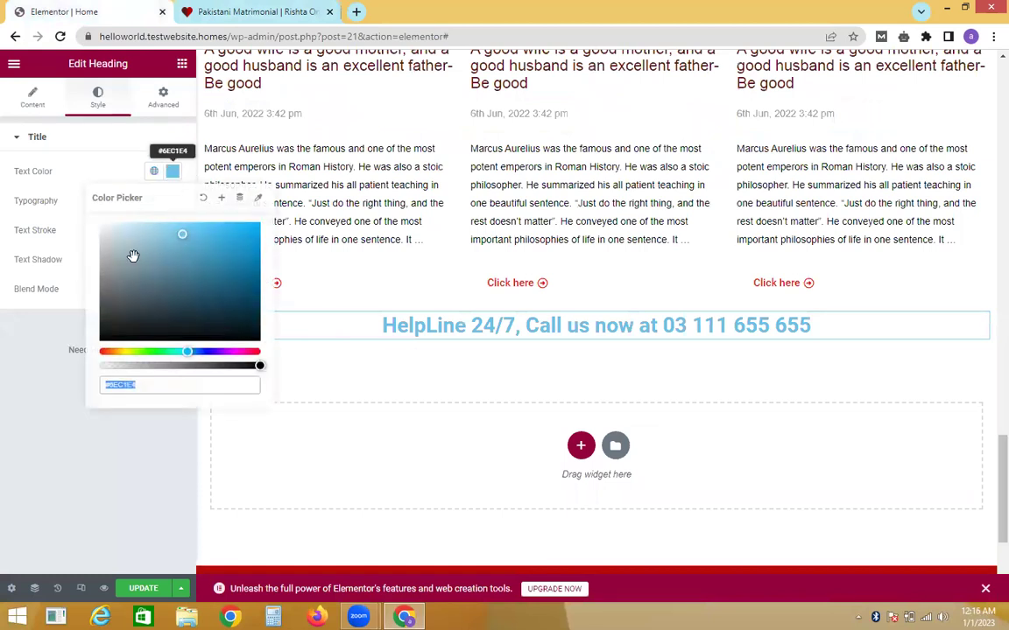
pyautogui.moveTo(120, 240); pyautogui.dragTo(99, 224)
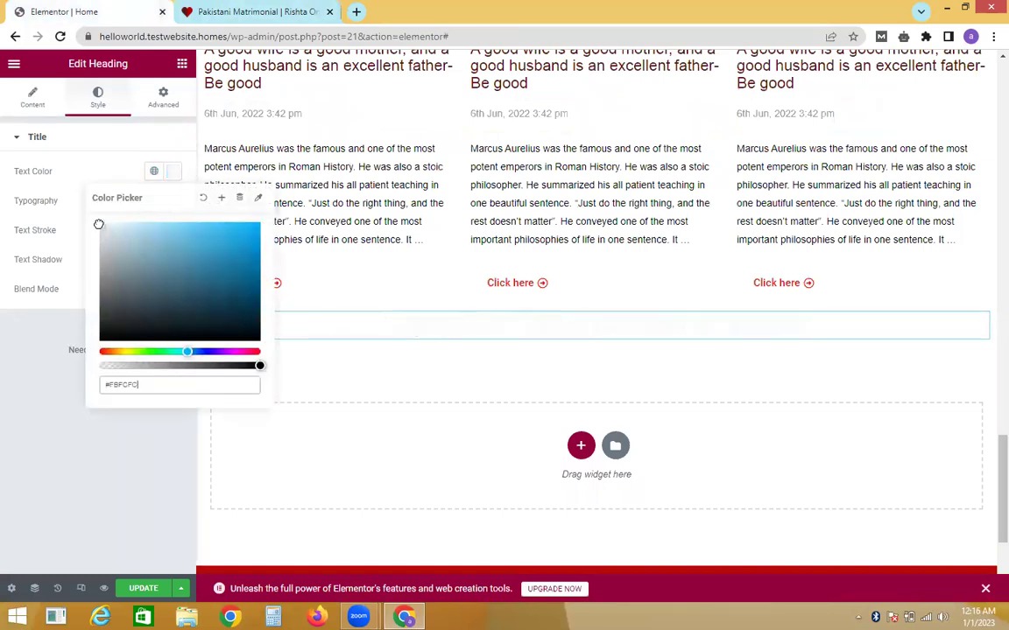
pyautogui.click(129, 147)
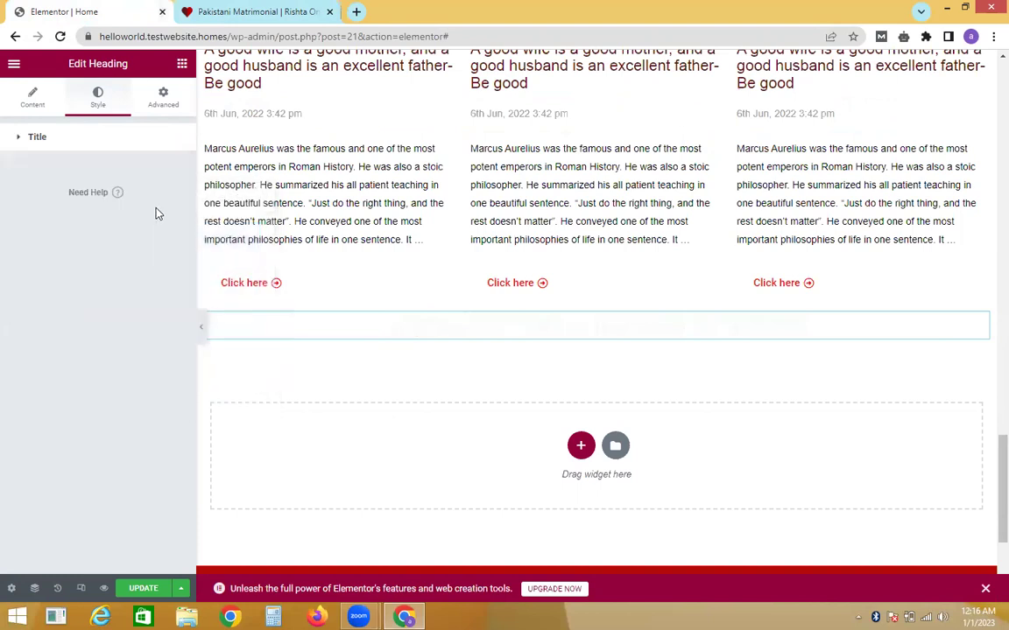
# Set the helpline heading's typography to the Great Vibes font family at a size of 51 px.
pyautogui.click(124, 139)
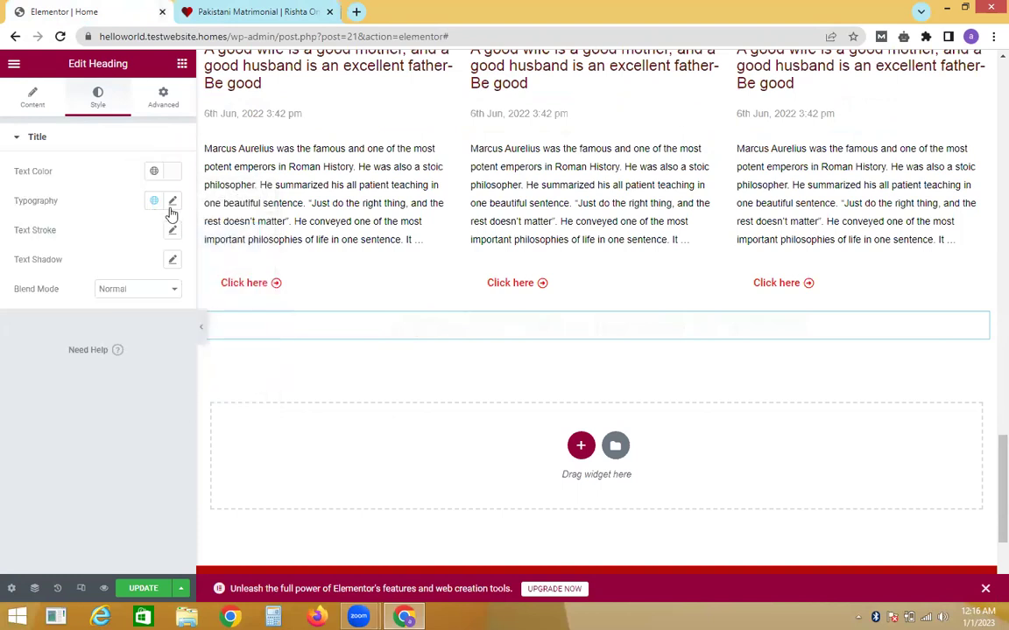
pyautogui.click(173, 205)
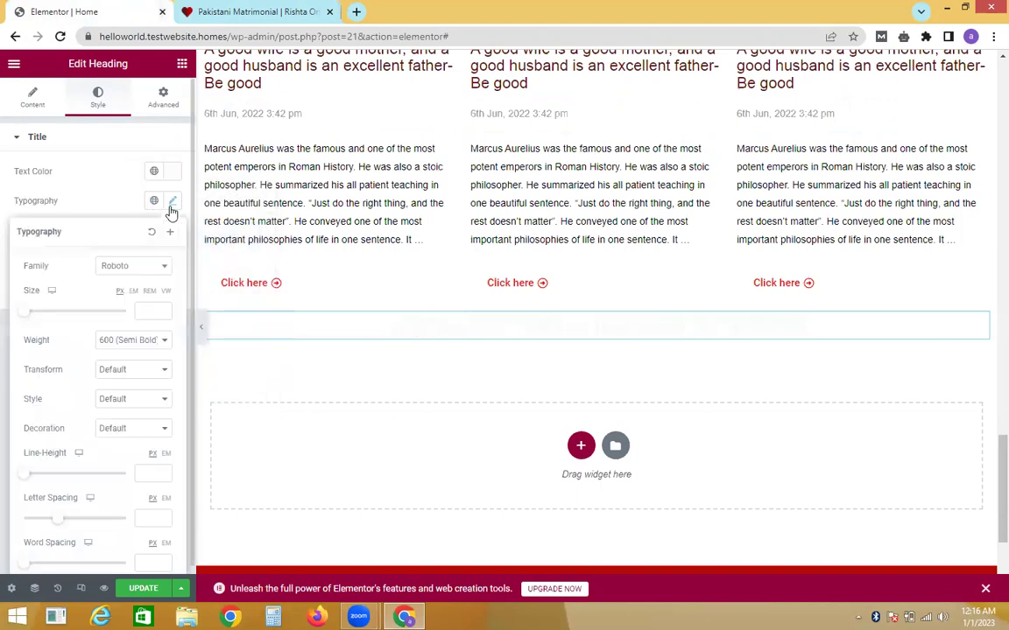
pyautogui.click(145, 271)
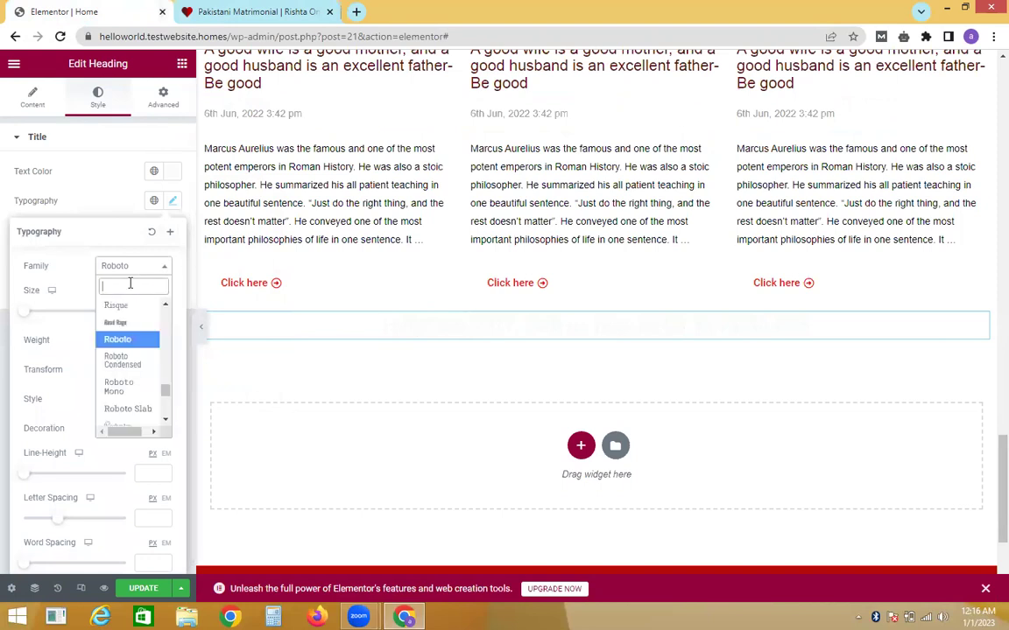
pyautogui.write('grtea')
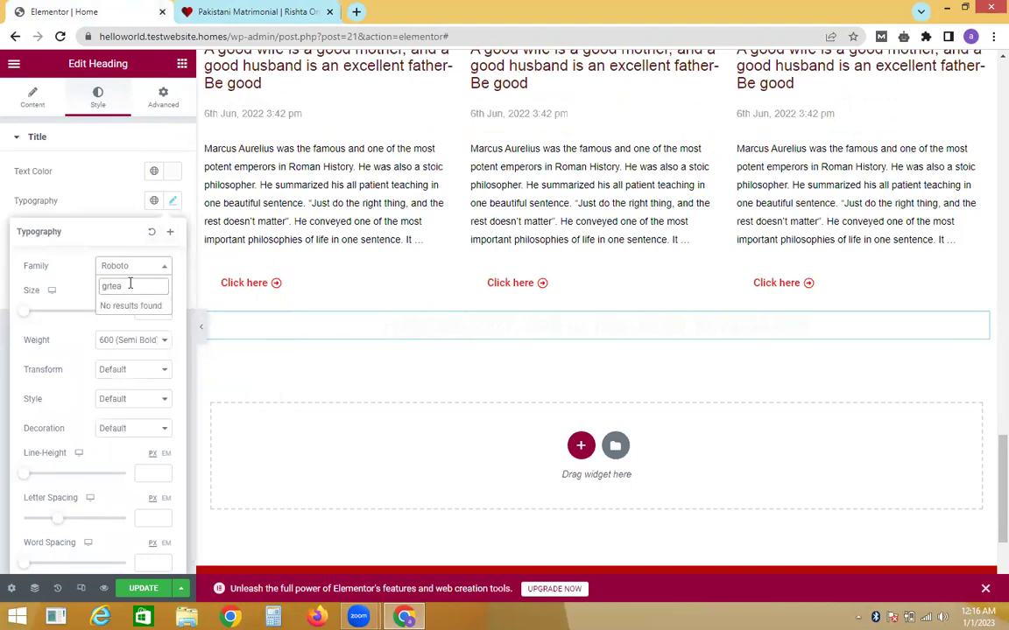
pyautogui.press('BackSpace')
pyautogui.press('BackSpace')
pyautogui.press('BackSpace')
pyautogui.write('eat v')
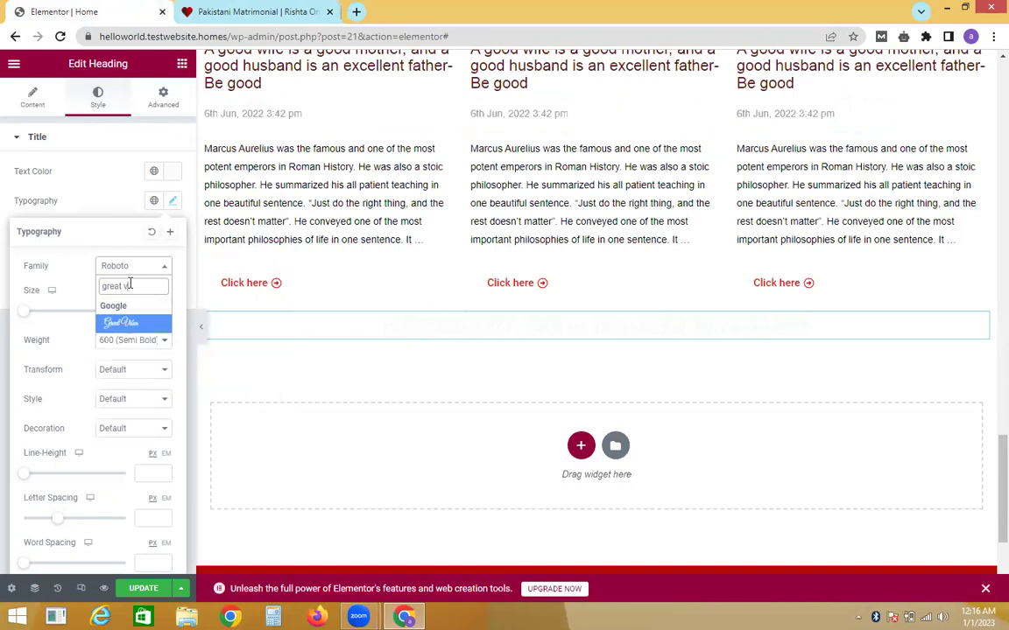
pyautogui.click(120, 324)
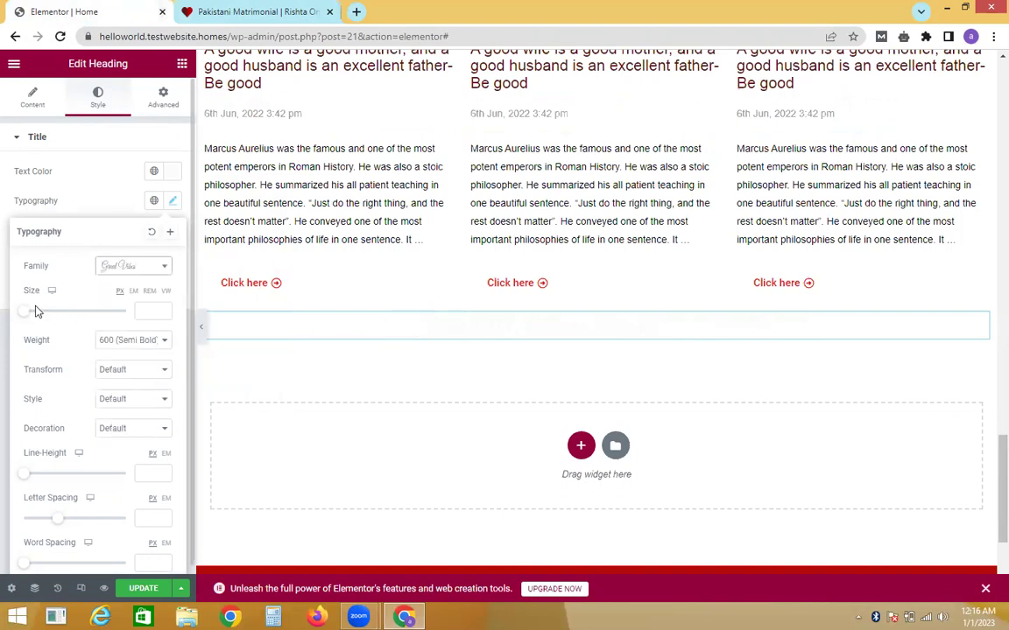
pyautogui.moveTo(27, 312); pyautogui.dragTo(59, 311)
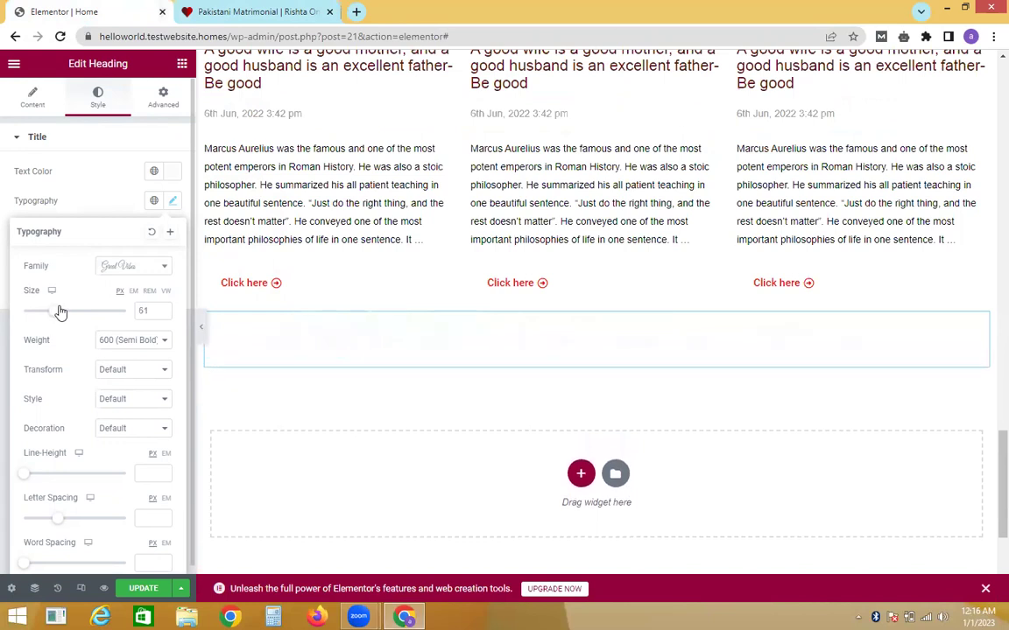
# Give the helpline heading's column a gradient background with first color #DA3131, and update the page.
pyautogui.click(37, 102)
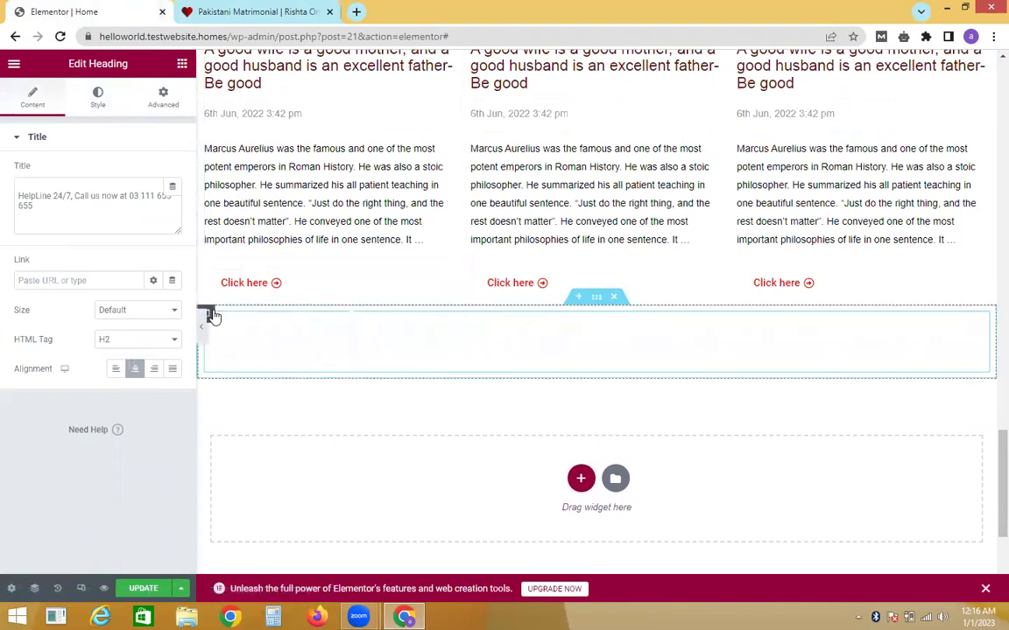
pyautogui.click(209, 314)
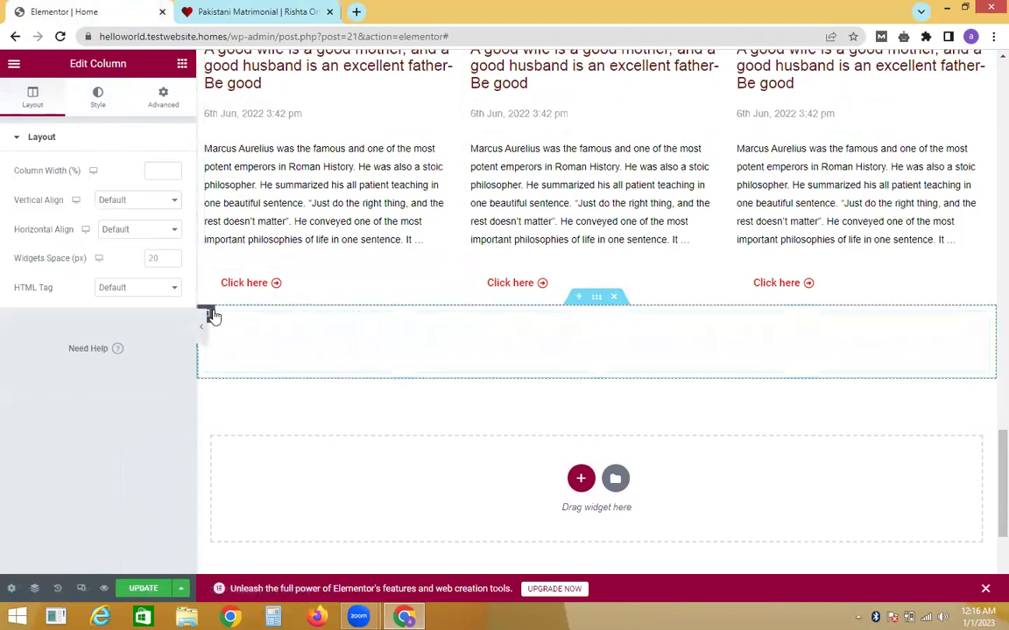
pyautogui.click(99, 95)
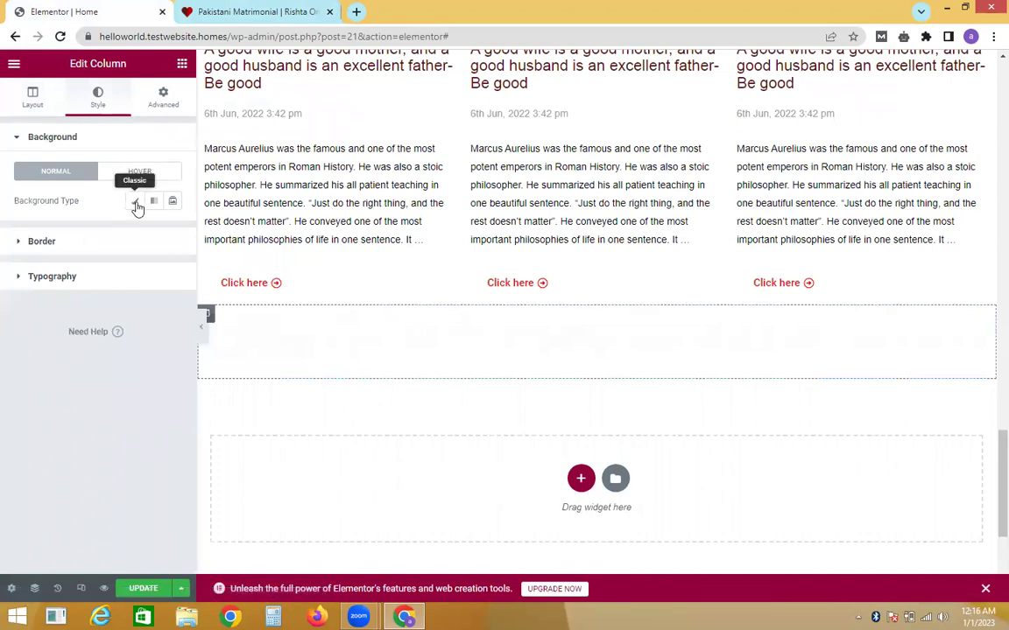
pyautogui.click(153, 203)
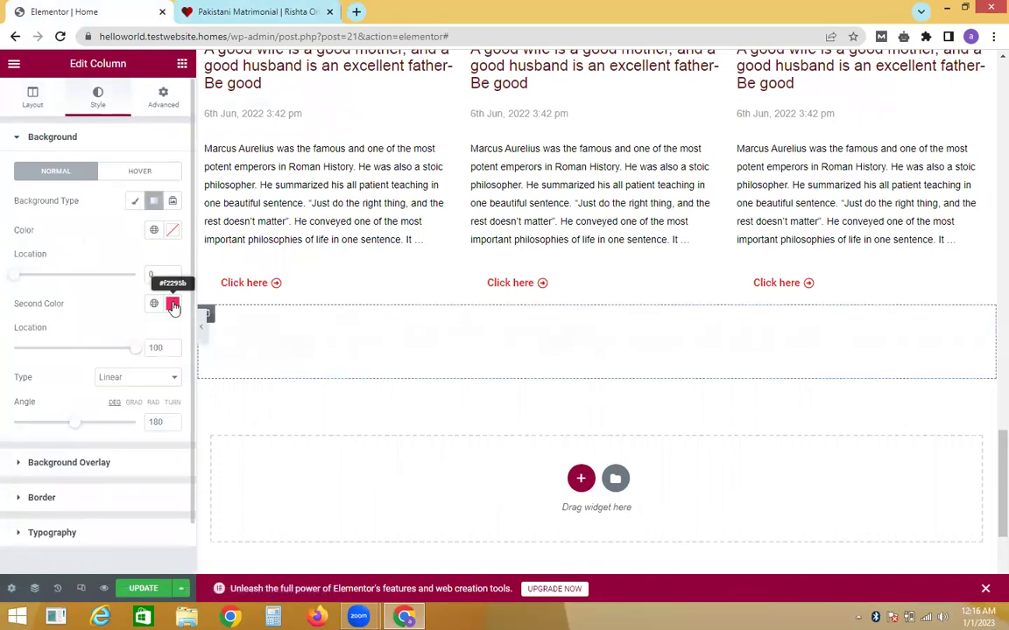
pyautogui.click(171, 231)
pyautogui.click(219, 308)
pyautogui.moveTo(219, 308); pyautogui.dragTo(224, 299)
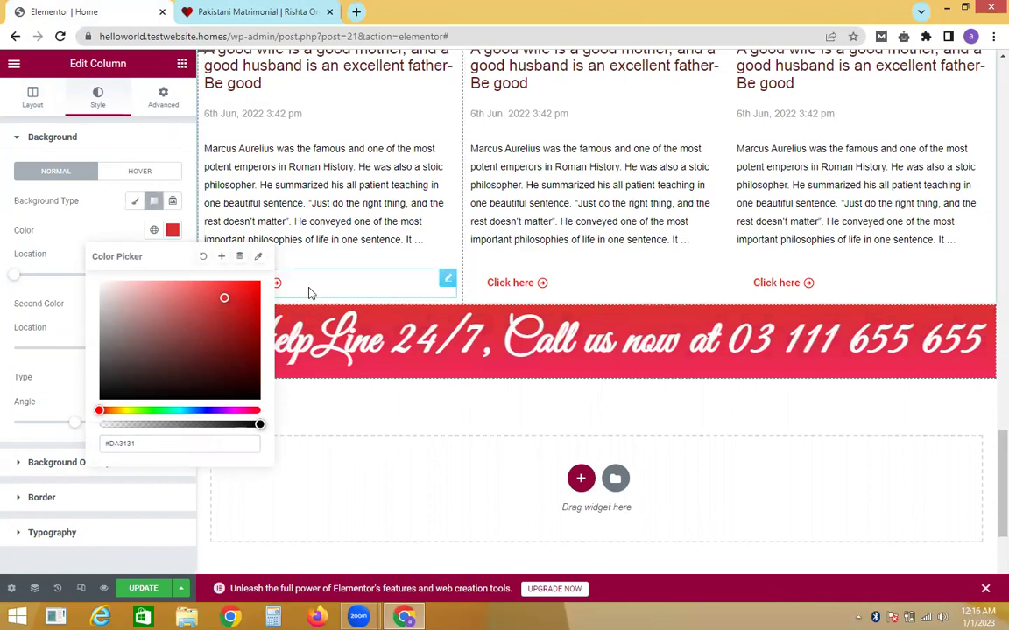
pyautogui.click(154, 586)
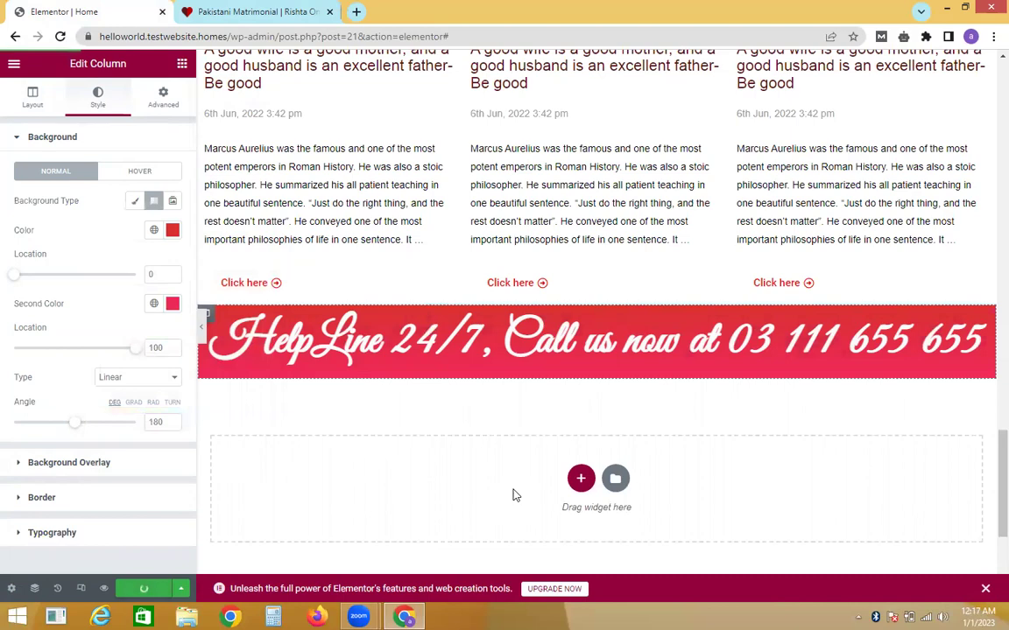
# Review the page around the helpline banner, and examine the footer's link and contact columns on the reference site.
pyautogui.scroll(3, 990, 464)
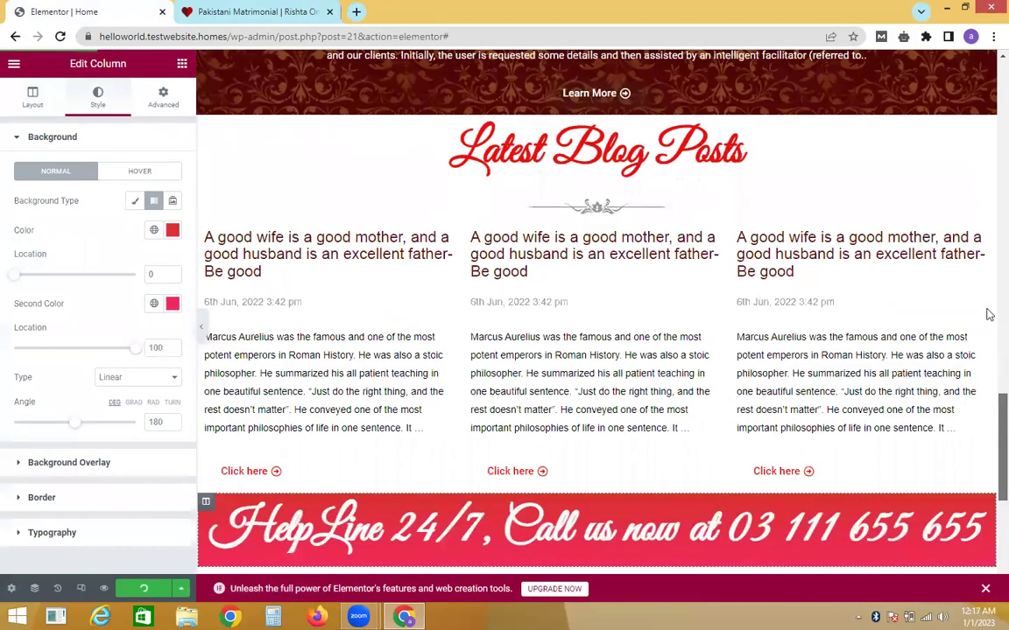
pyautogui.scroll(6, 990, 280)
pyautogui.moveTo(988, 118); pyautogui.dragTo(989, 519)
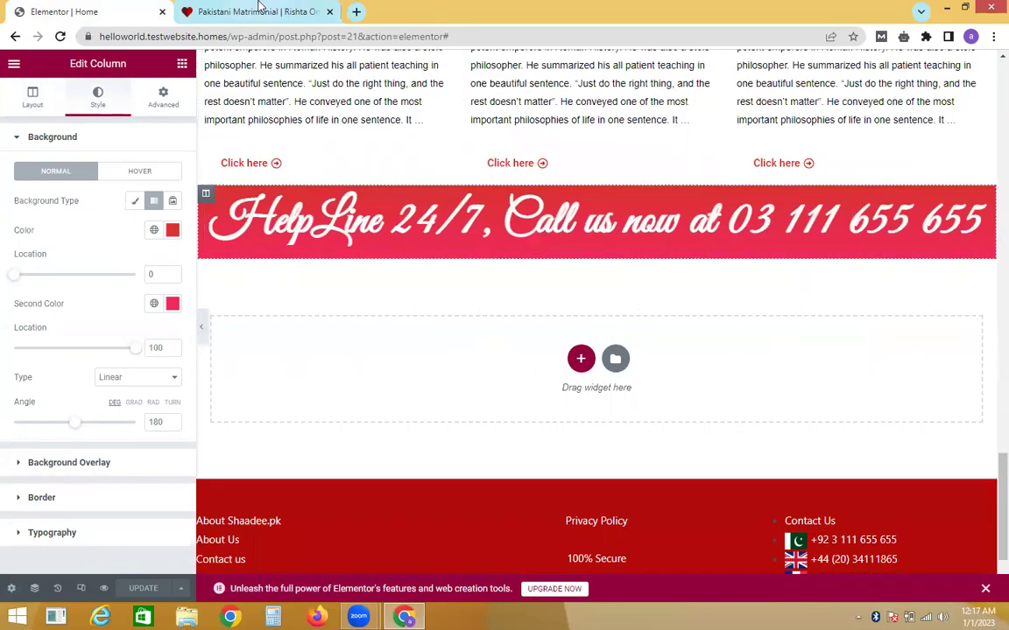
pyautogui.click(259, 11)
pyautogui.scroll(-2, 986, 464)
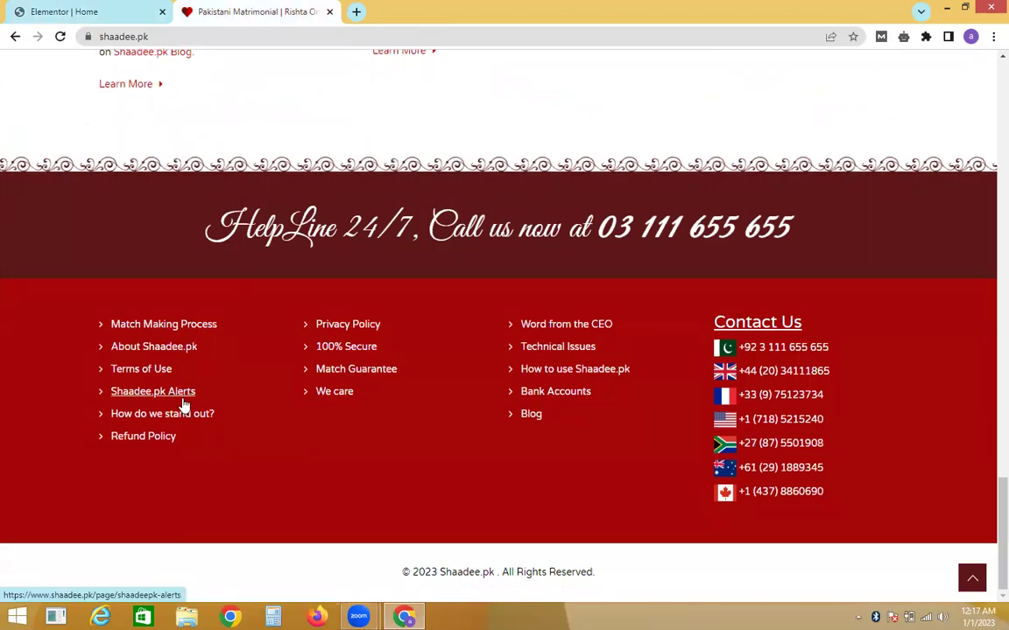
pyautogui.click(161, 7)
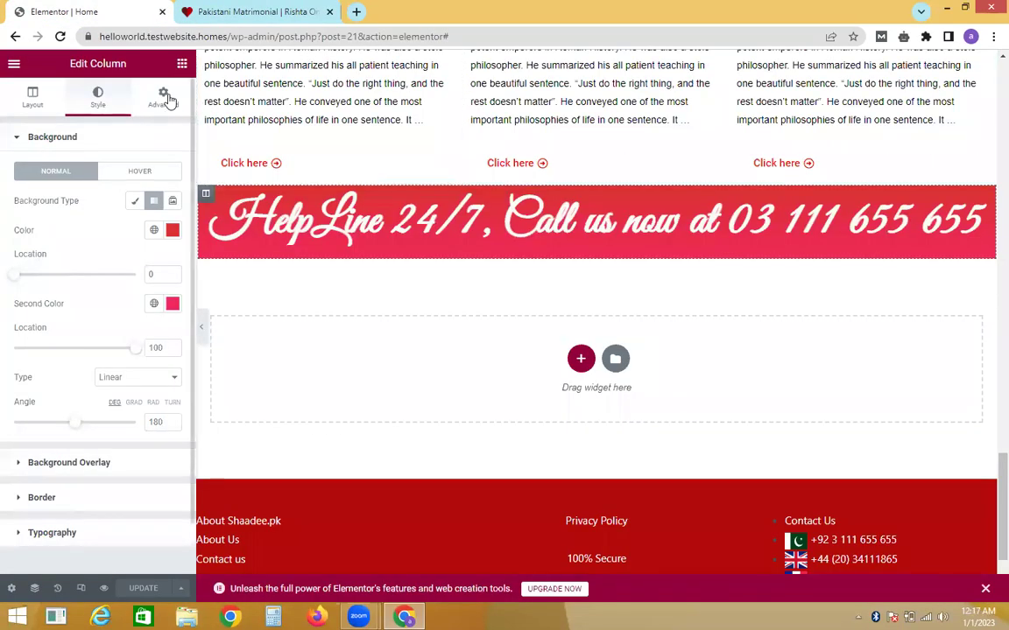
# Exit the Elementor editor and return to the list of pages in the WordPress dashboard.
pyautogui.click(182, 67)
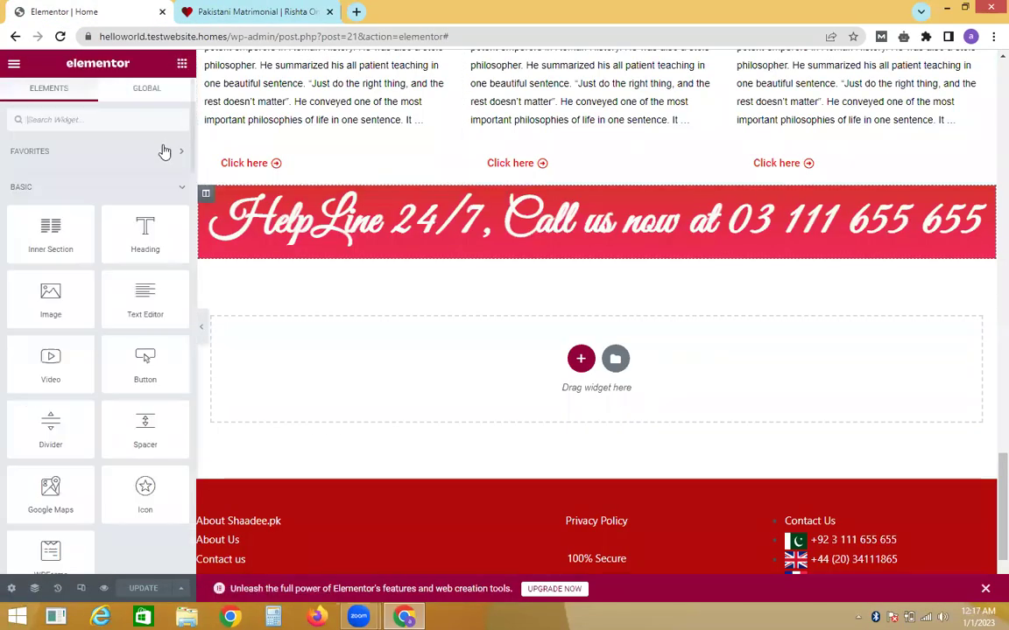
pyautogui.click(19, 68)
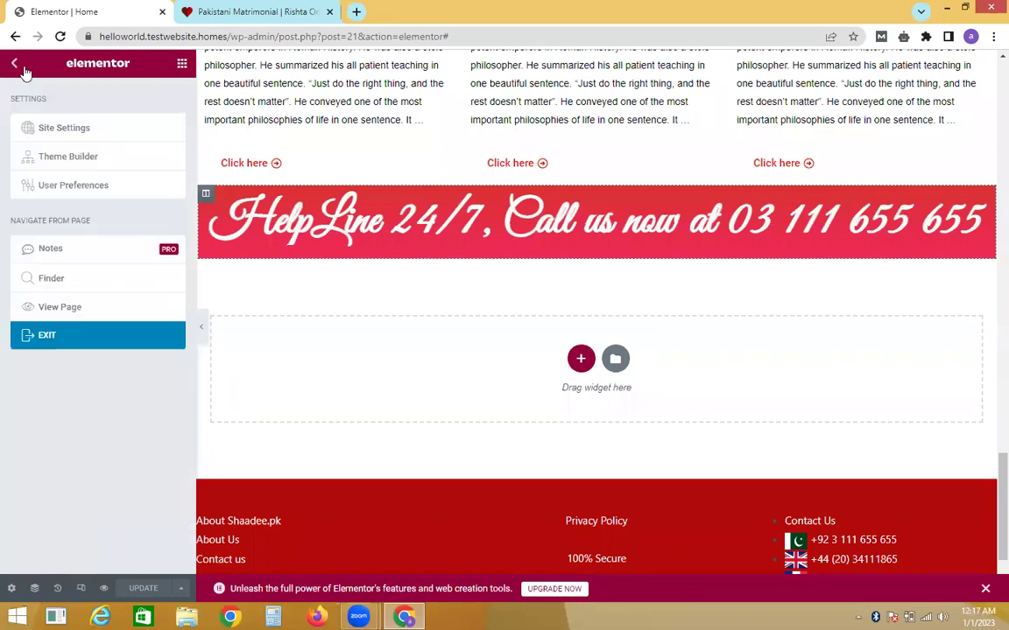
pyautogui.click(63, 336)
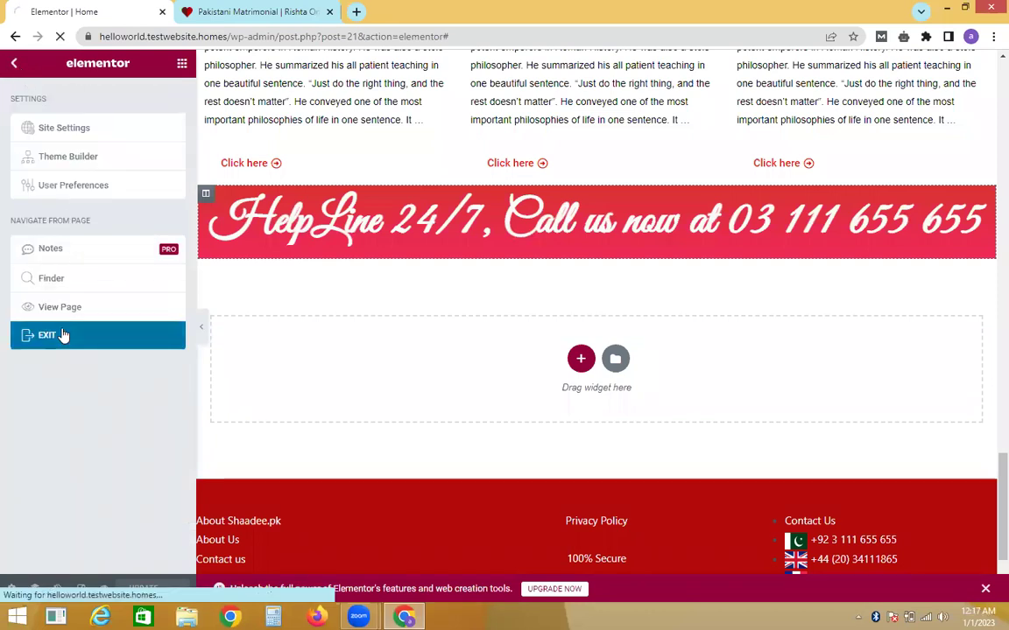
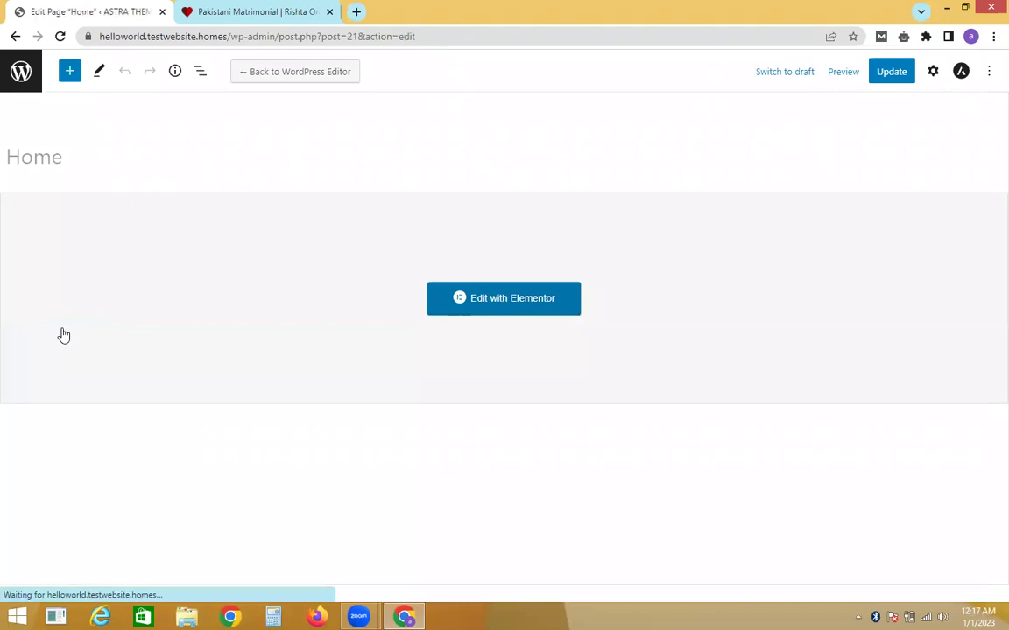
pyautogui.click(19, 83)
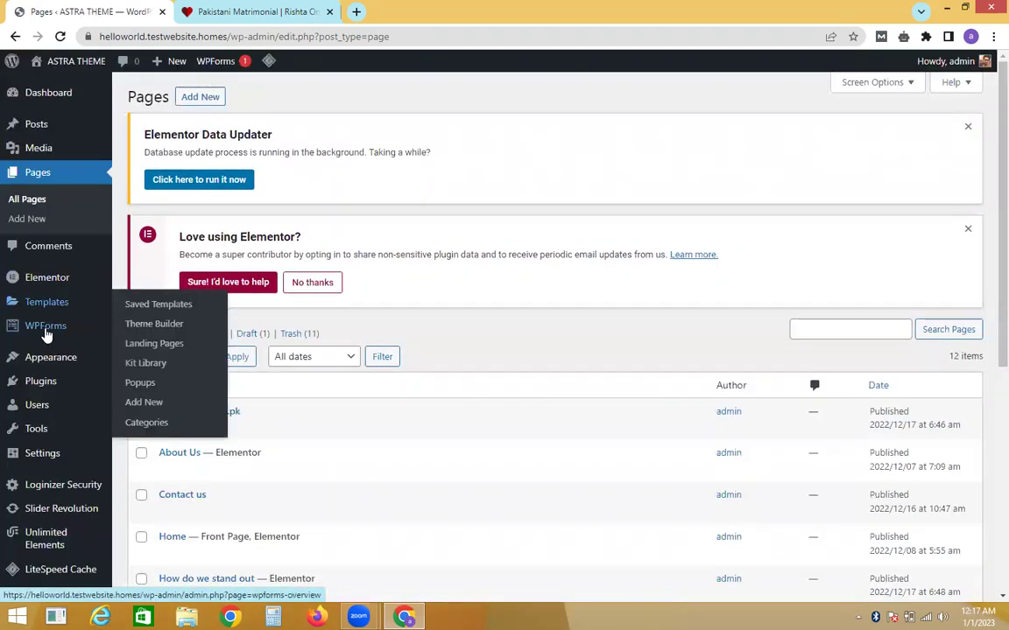
# Open the Footer Builder in the Astra theme customizer.
pyautogui.moveTo(50, 355)
pyautogui.click(141, 378)
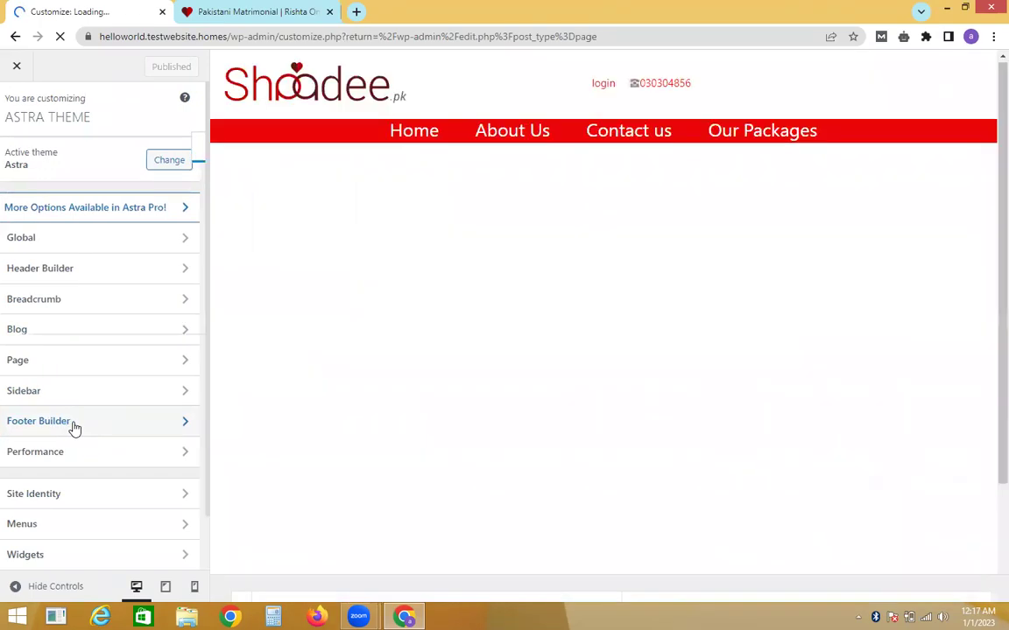
pyautogui.click(74, 425)
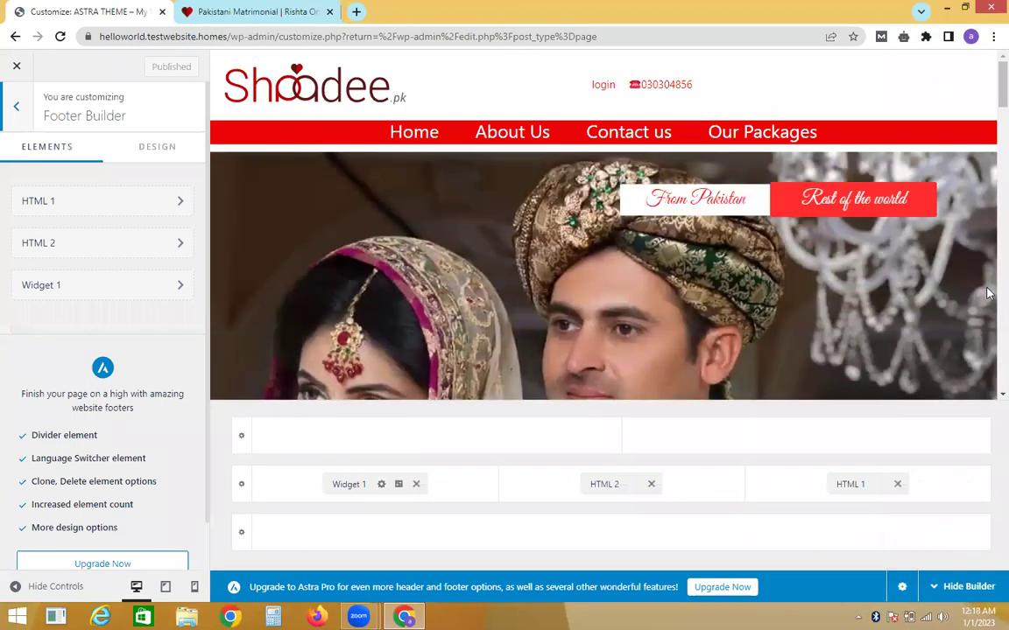
# Remove Widget 1, HTML 2 and HTML 1 from the footer's middle row.
pyautogui.scroll(-3, 989, 125)
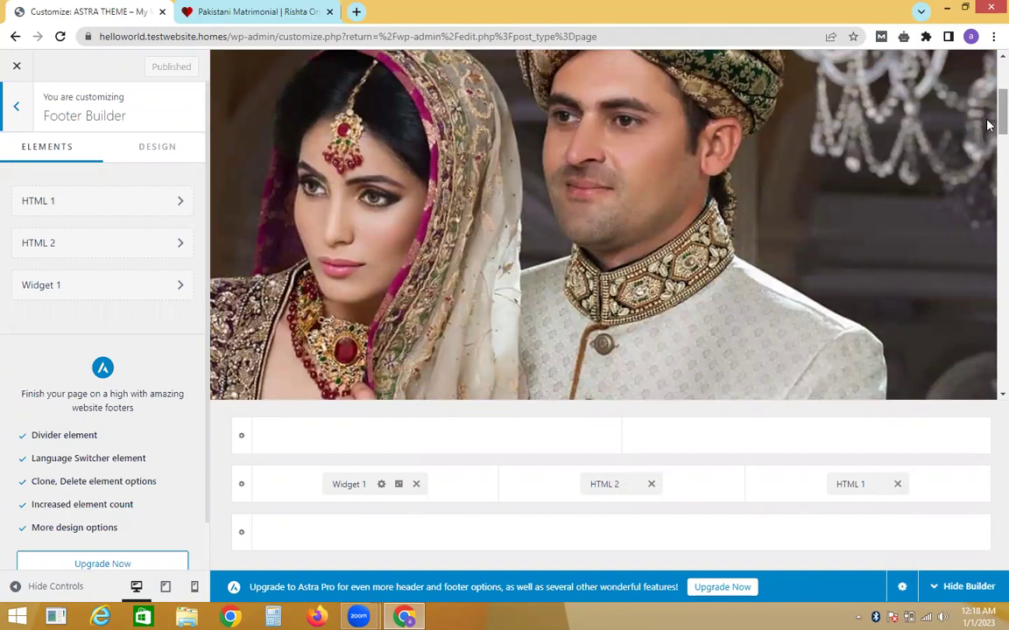
pyautogui.scroll(-5, 988, 254)
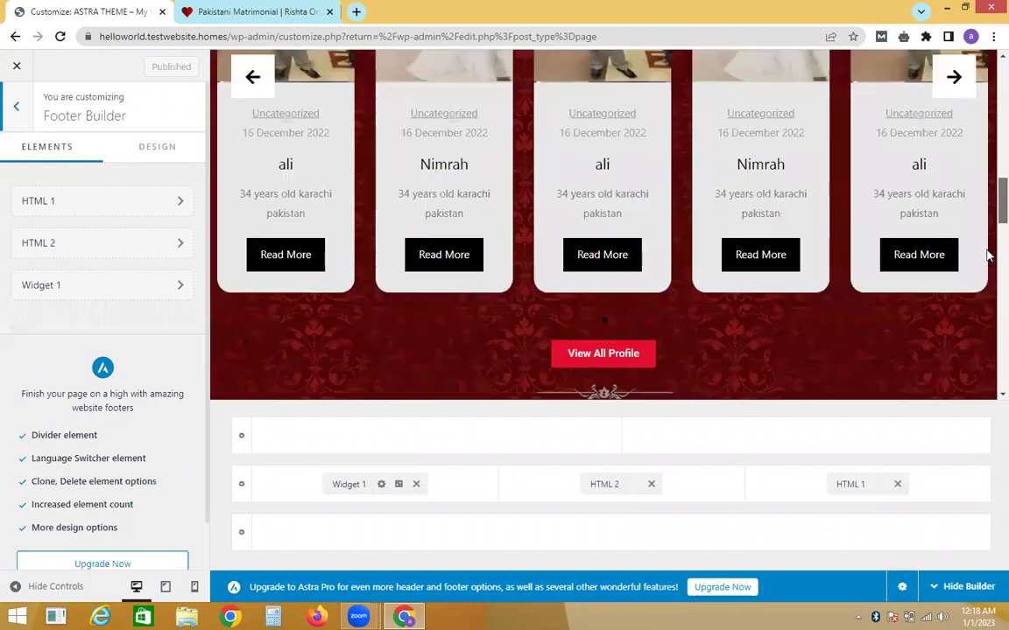
pyautogui.scroll(-5, 985, 333)
pyautogui.scroll(-5, 986, 385)
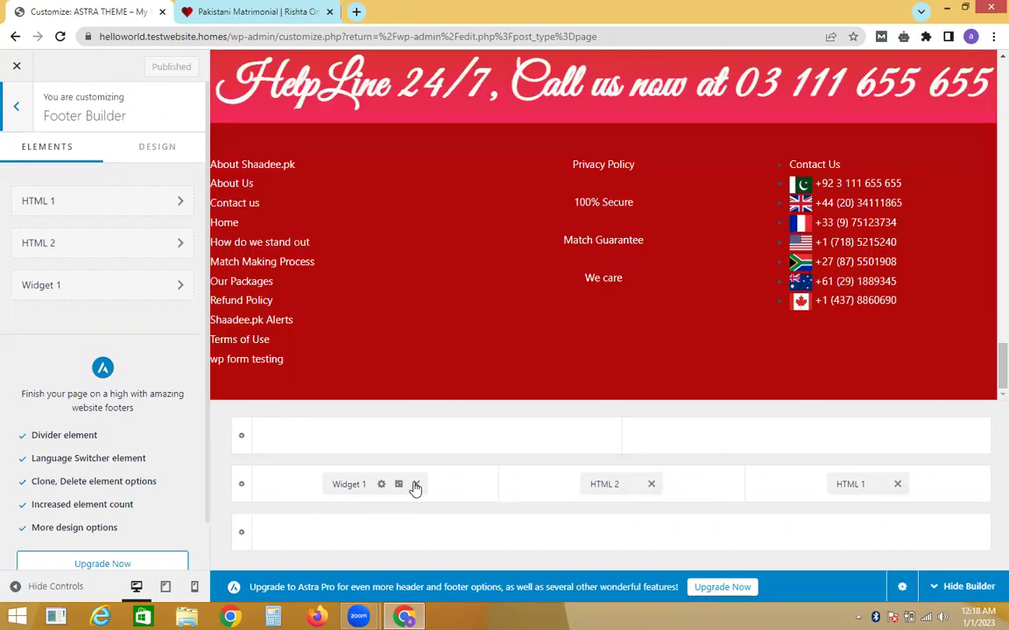
pyautogui.click(416, 485)
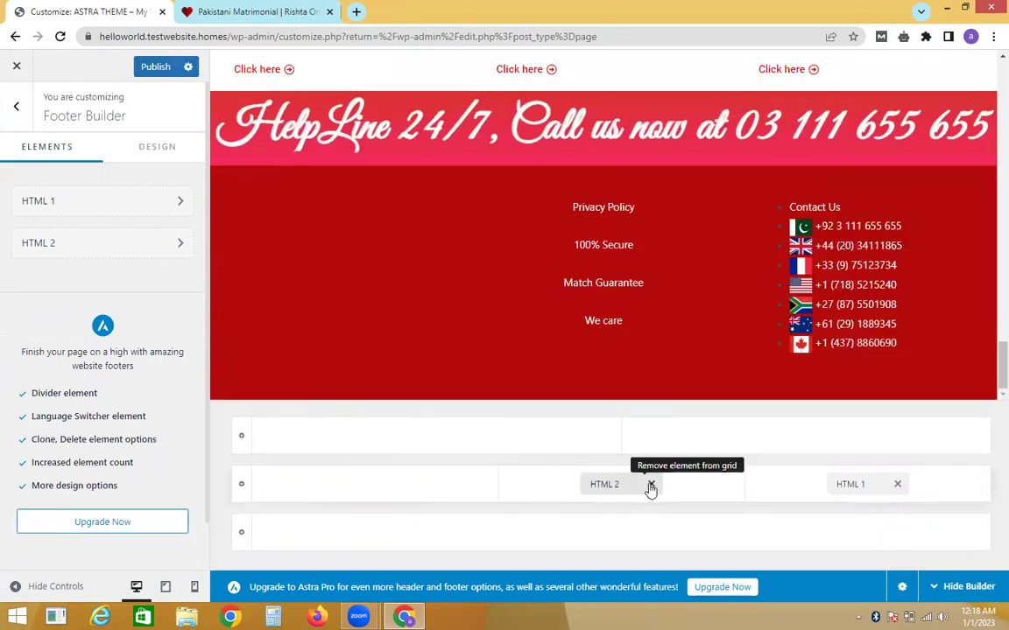
pyautogui.click(649, 488)
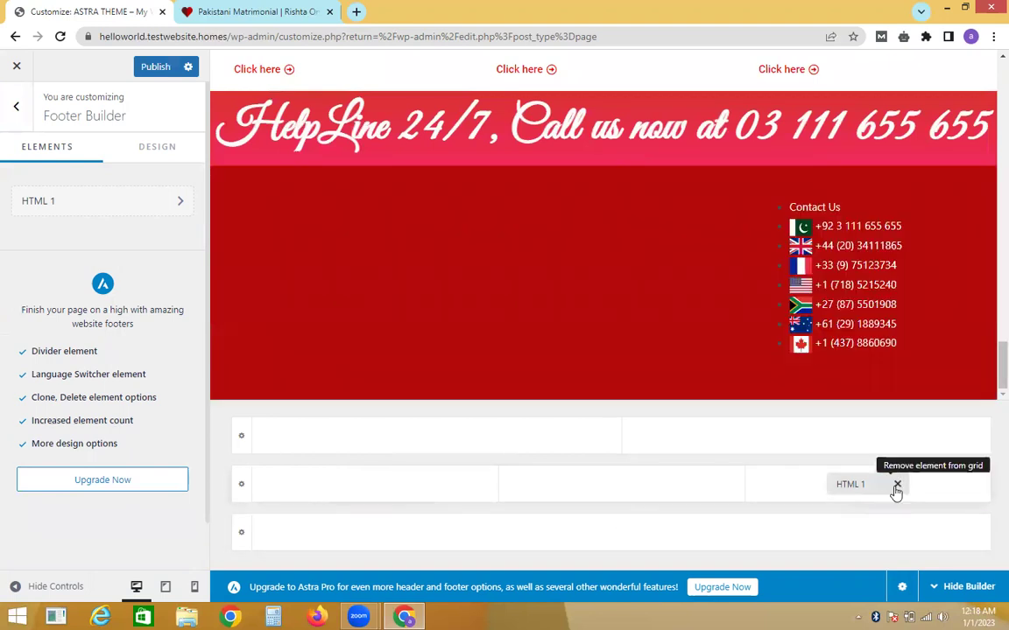
pyautogui.click(896, 485)
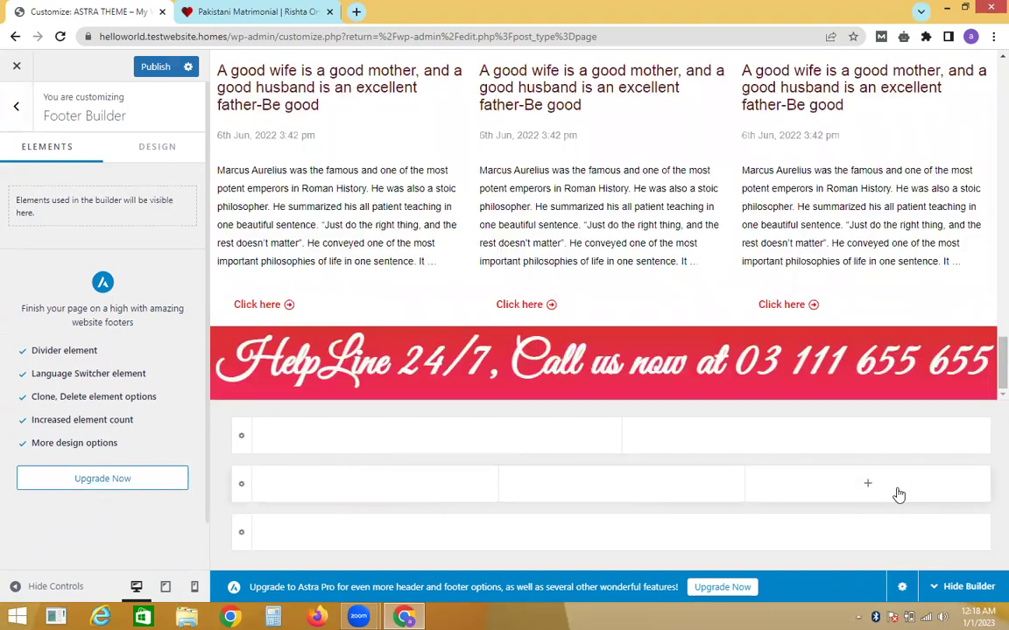
# Place Widget 1 in the first column and HTML 1 in the second column of the footer's middle row, and open HTML 1 for editing.
pyautogui.click(376, 487)
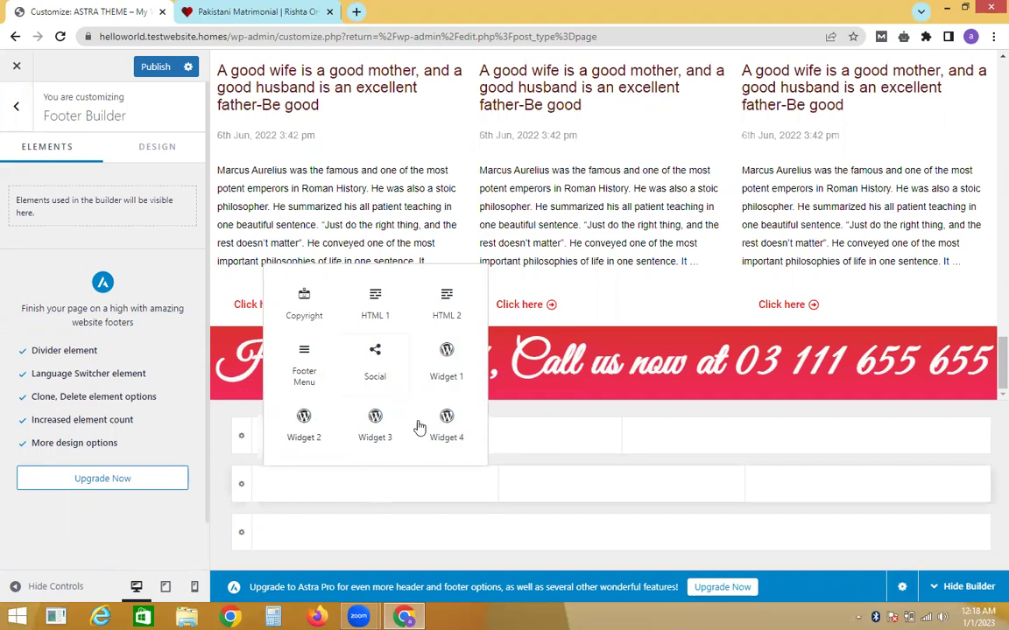
pyautogui.click(448, 358)
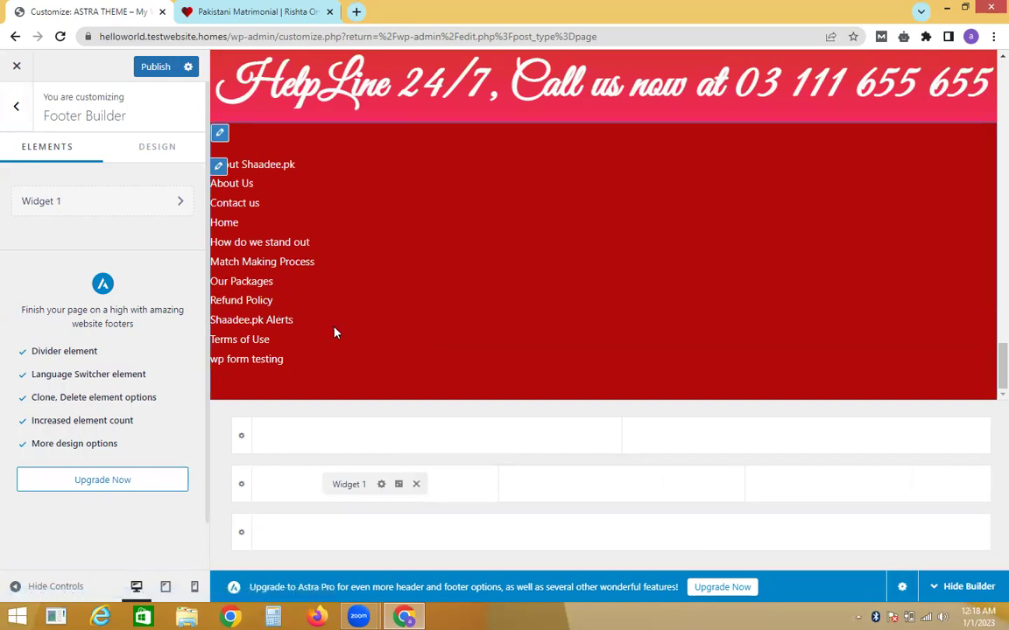
pyautogui.click(620, 486)
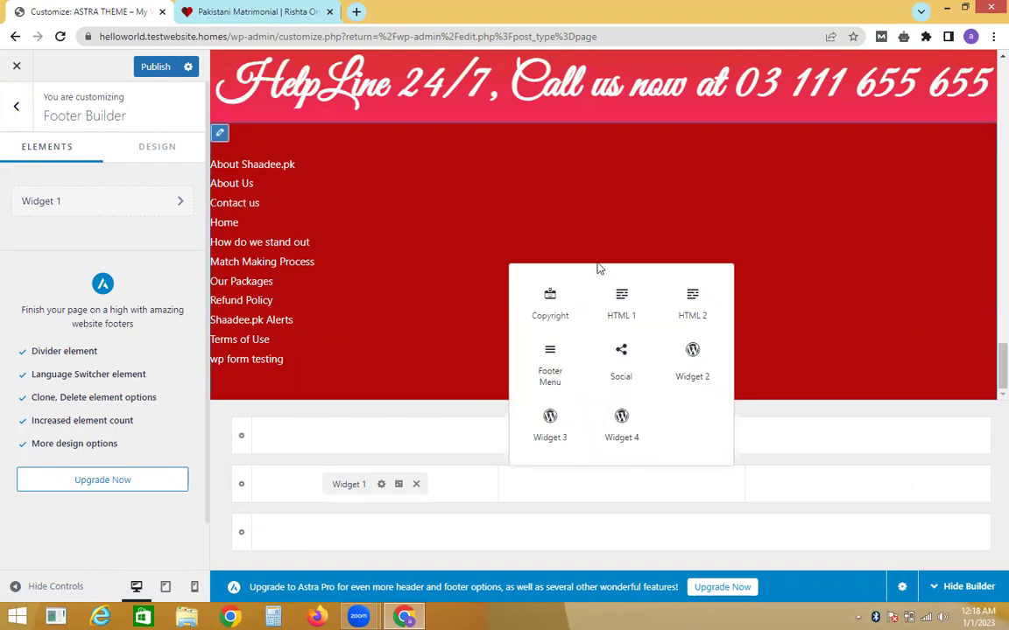
pyautogui.click(623, 318)
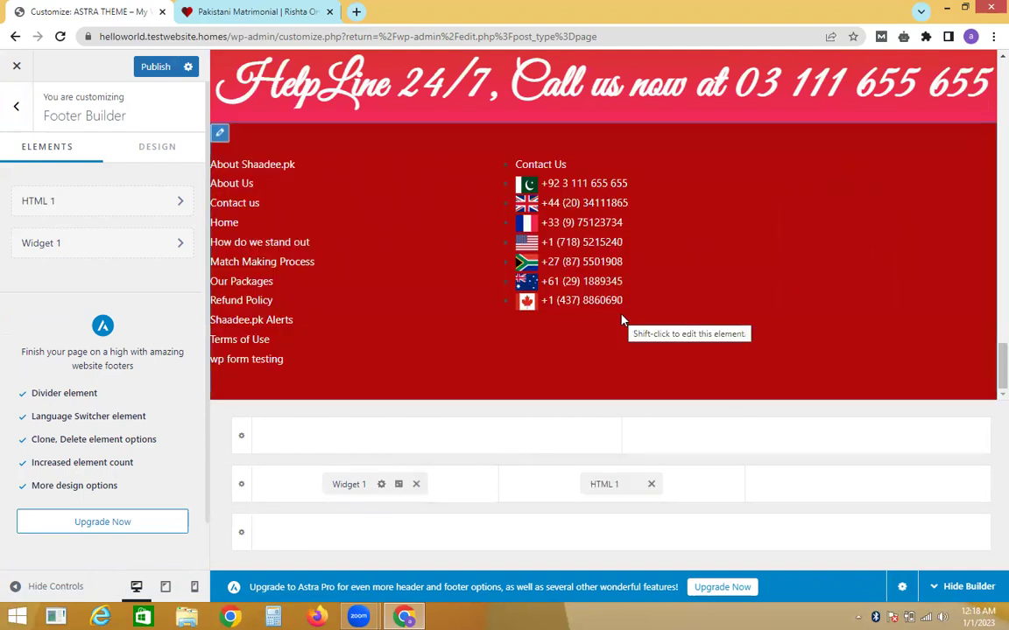
pyautogui.click(612, 482)
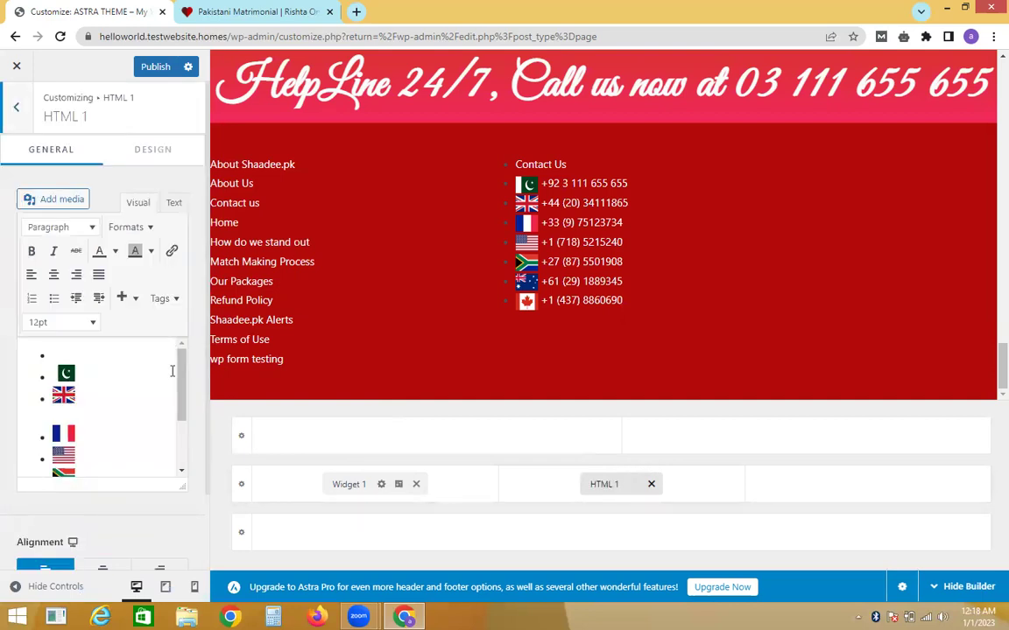
# Examine the flag and phone entries in the HTML 1 content and the text colour choices available for them.
pyautogui.moveTo(182, 379); pyautogui.dragTo(182, 409)
pyautogui.doubleClick(91, 357)
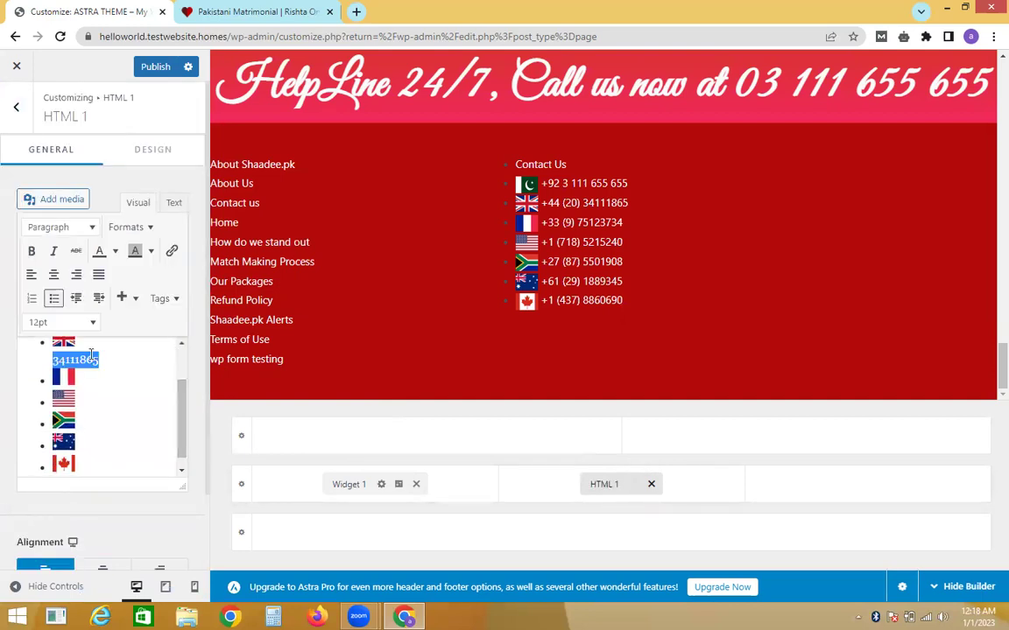
pyautogui.click(122, 404)
pyautogui.tripleClick(122, 405)
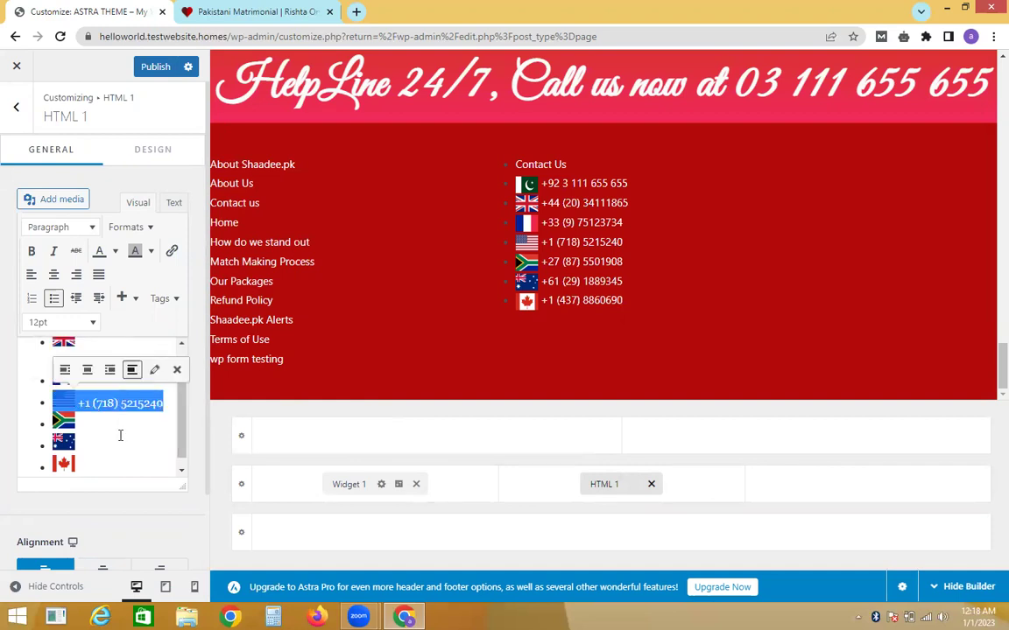
pyautogui.click(120, 435)
pyautogui.tripleClick(111, 366)
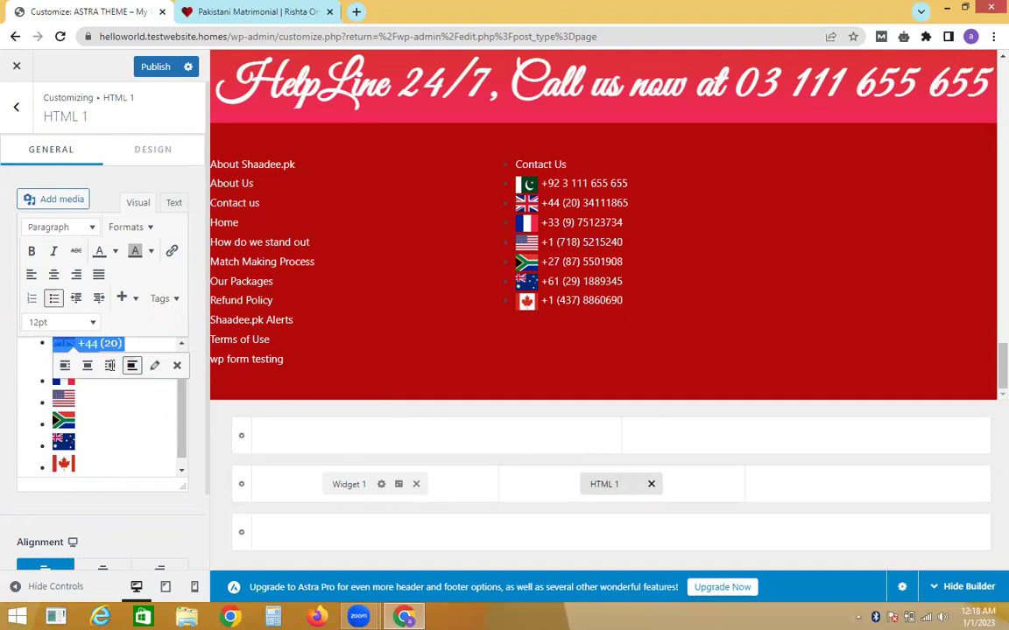
pyautogui.click(115, 252)
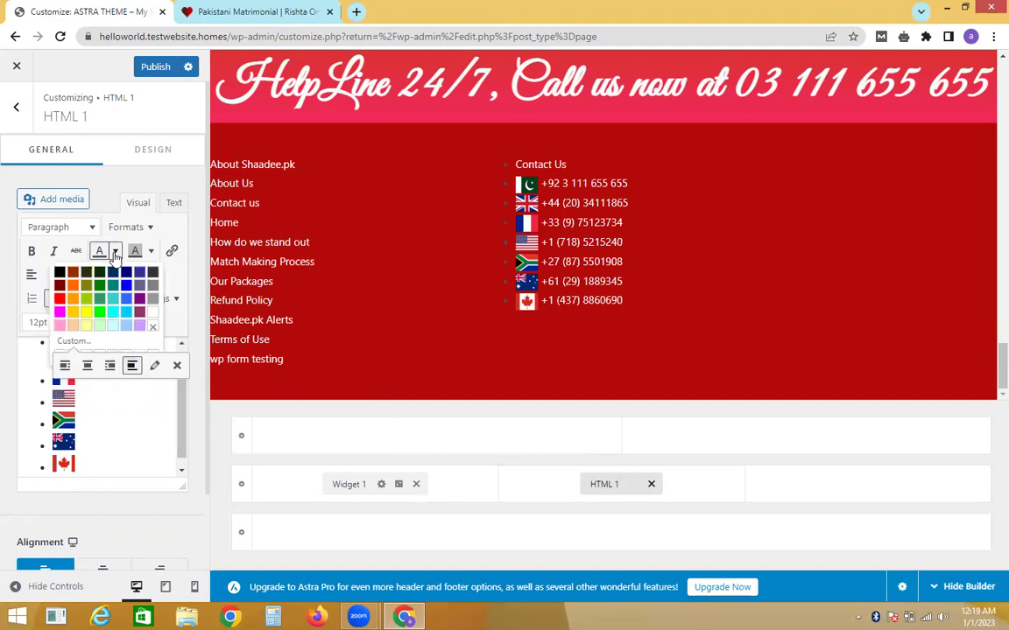
pyautogui.click(109, 398)
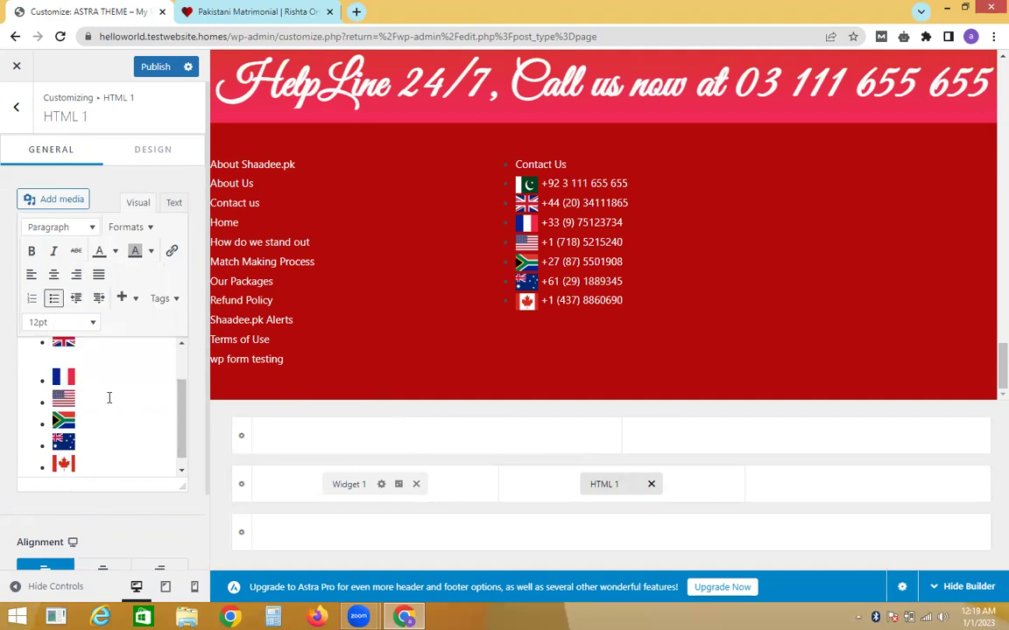
# Check the Contact Us column in the footer of the reference shaadee.pk page and return to the customizer.
pyautogui.click(258, 11)
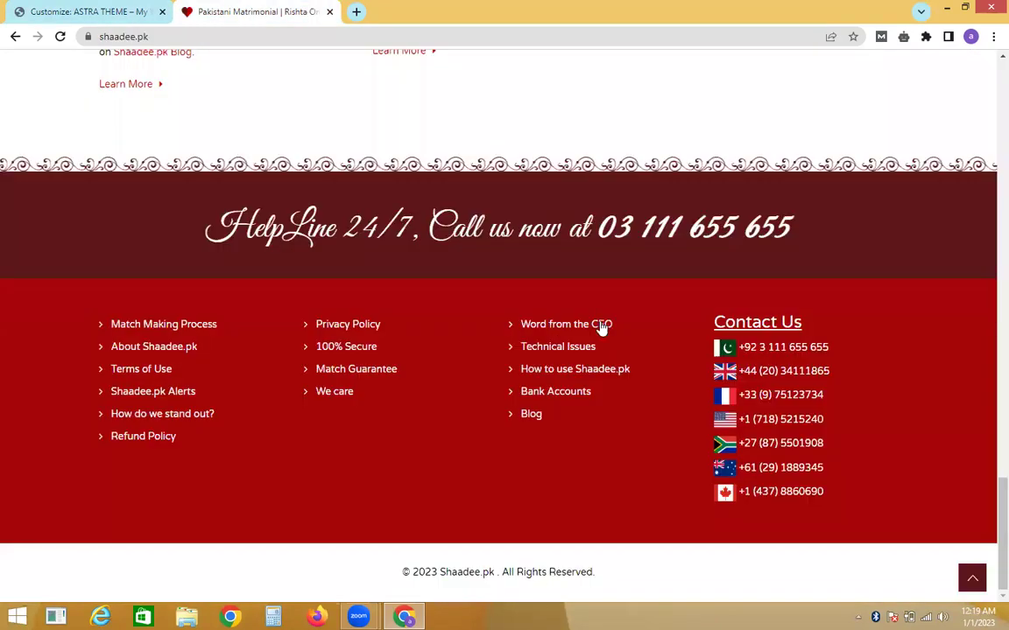
pyautogui.moveTo(700, 322); pyautogui.dragTo(798, 503)
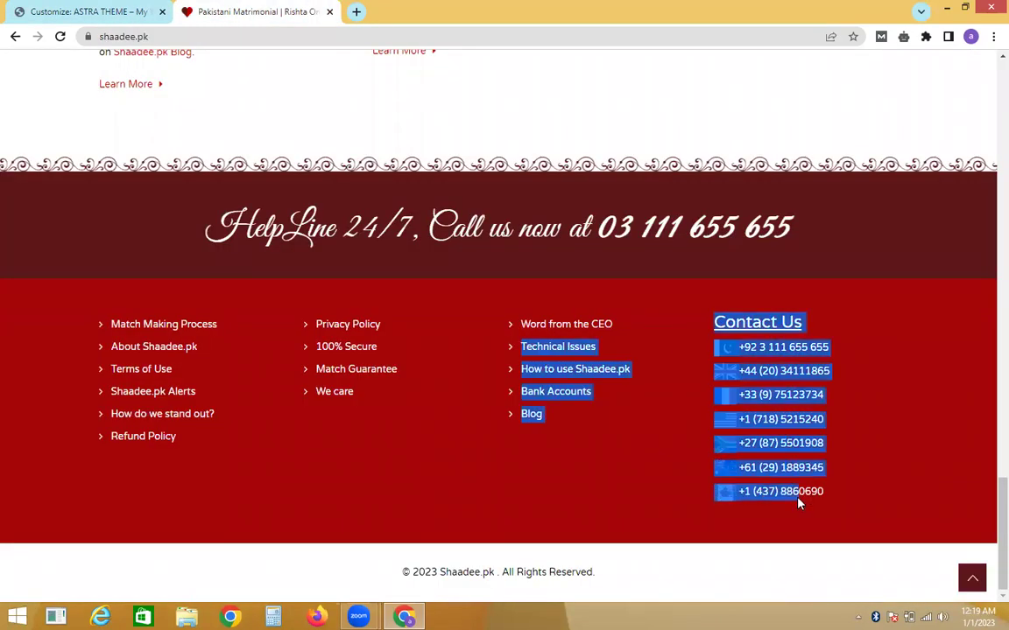
pyautogui.click(90, 8)
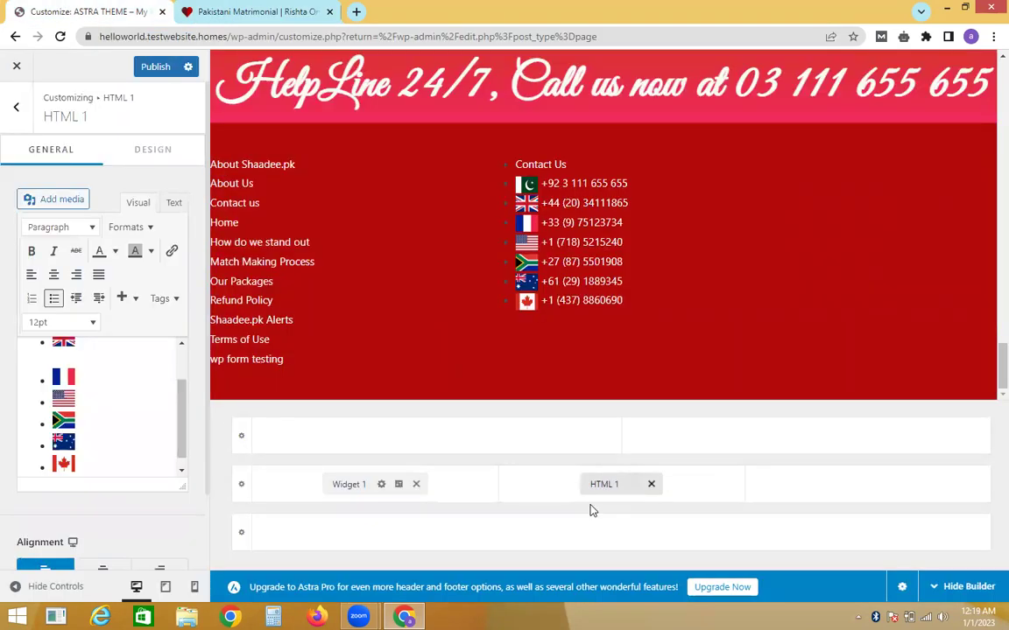
# Move HTML 1 to the third column of the footer's middle row and add HTML 2 to the second column.
pyautogui.click(859, 491)
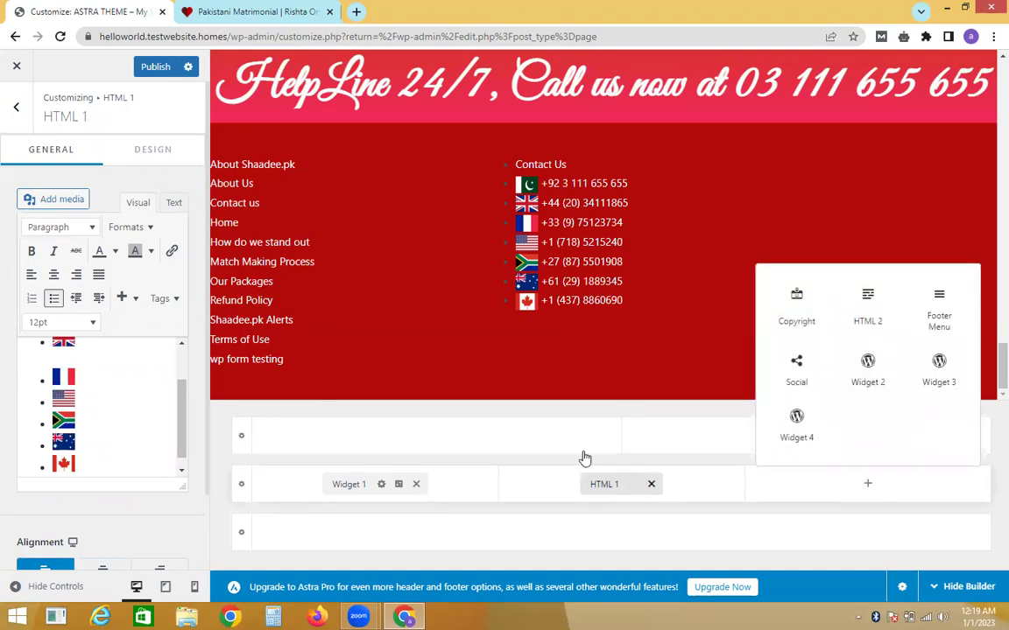
pyautogui.click(636, 495)
pyautogui.moveTo(636, 495); pyautogui.dragTo(821, 500)
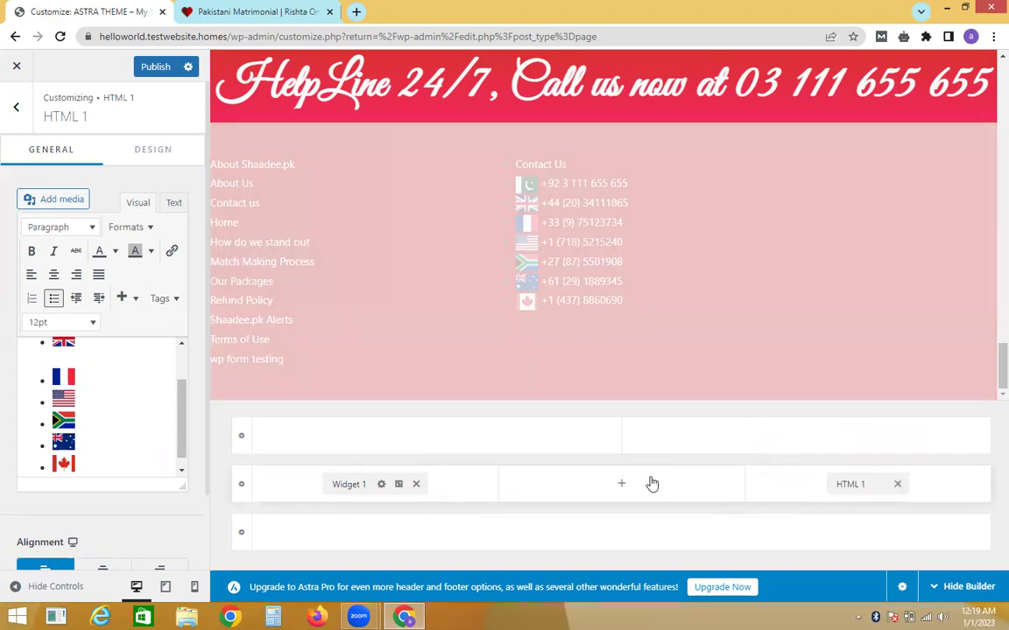
pyautogui.click(616, 487)
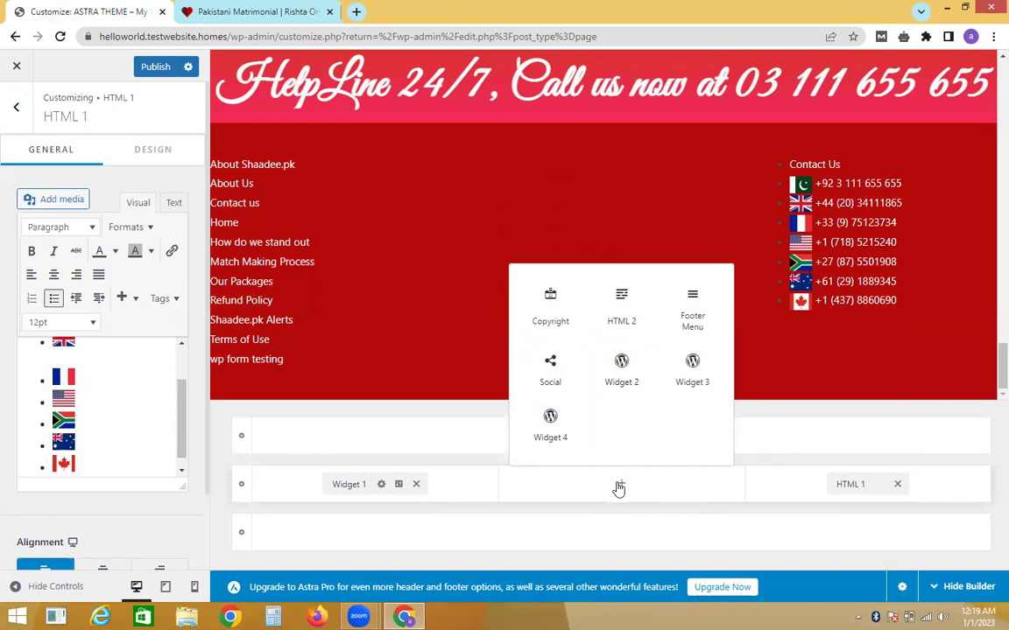
pyautogui.click(620, 300)
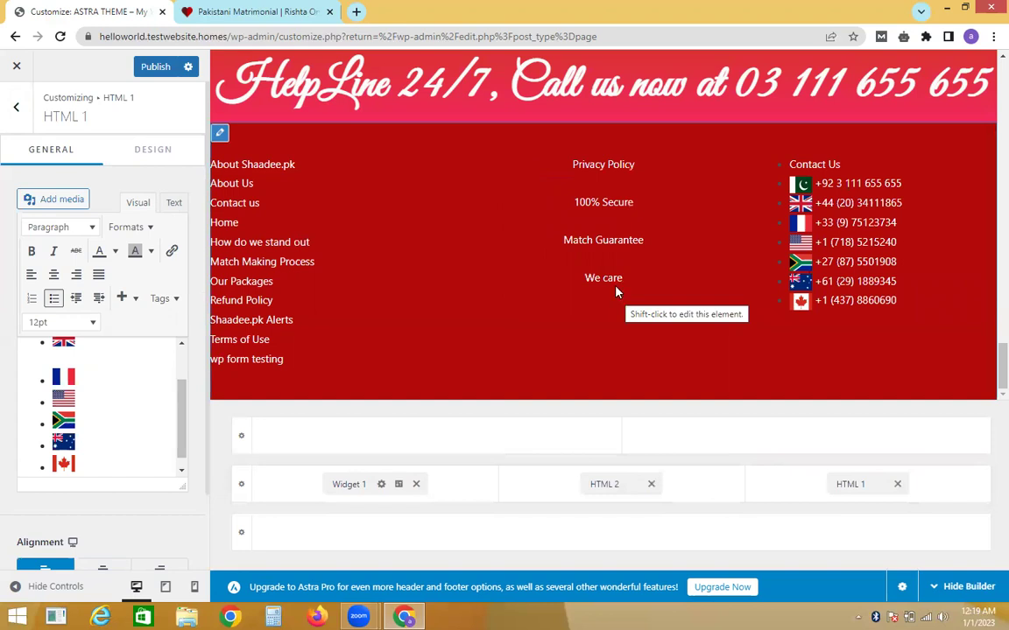
# Open HTML 2 and compare its Privacy Policy, 100% Secure, Match Guarantee and We care links with the reference shaadee.pk footer.
pyautogui.click(616, 482)
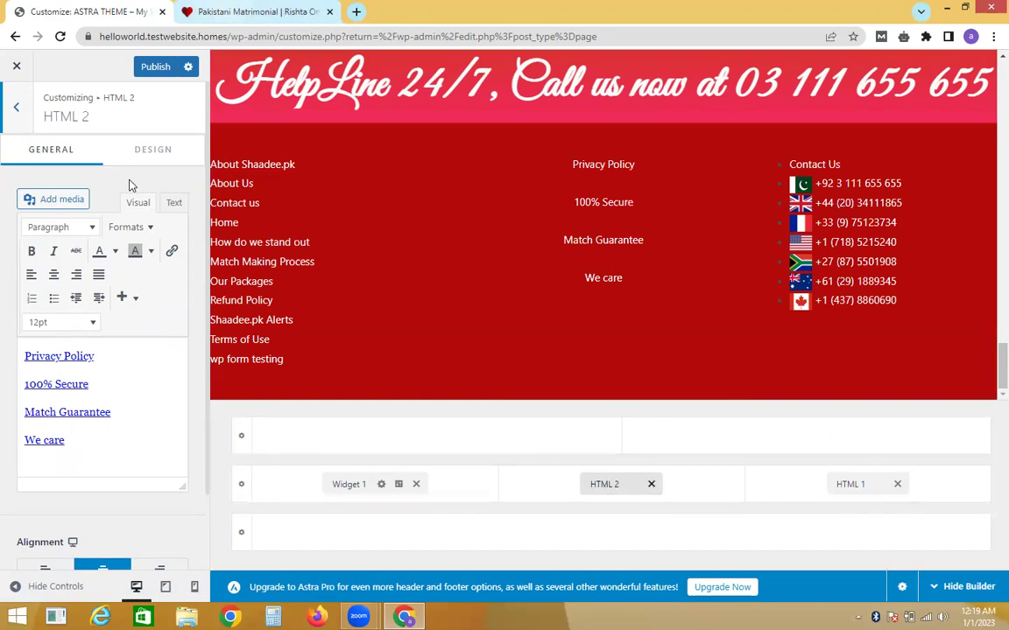
pyautogui.click(207, 10)
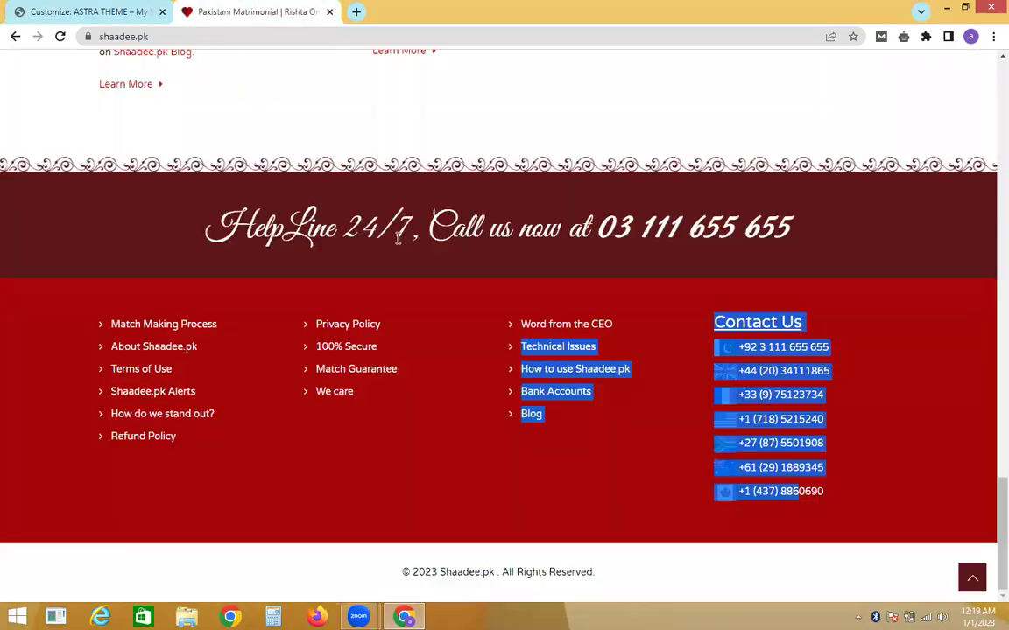
pyautogui.moveTo(292, 315); pyautogui.dragTo(390, 427)
pyautogui.click(391, 426)
pyautogui.click(32, 12)
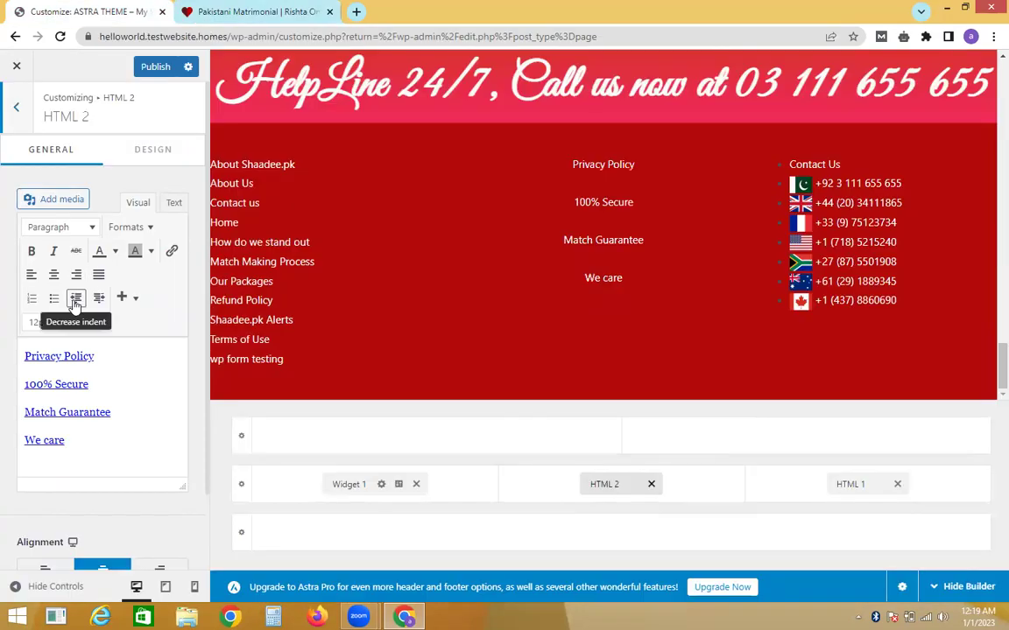
pyautogui.doubleClick(75, 359)
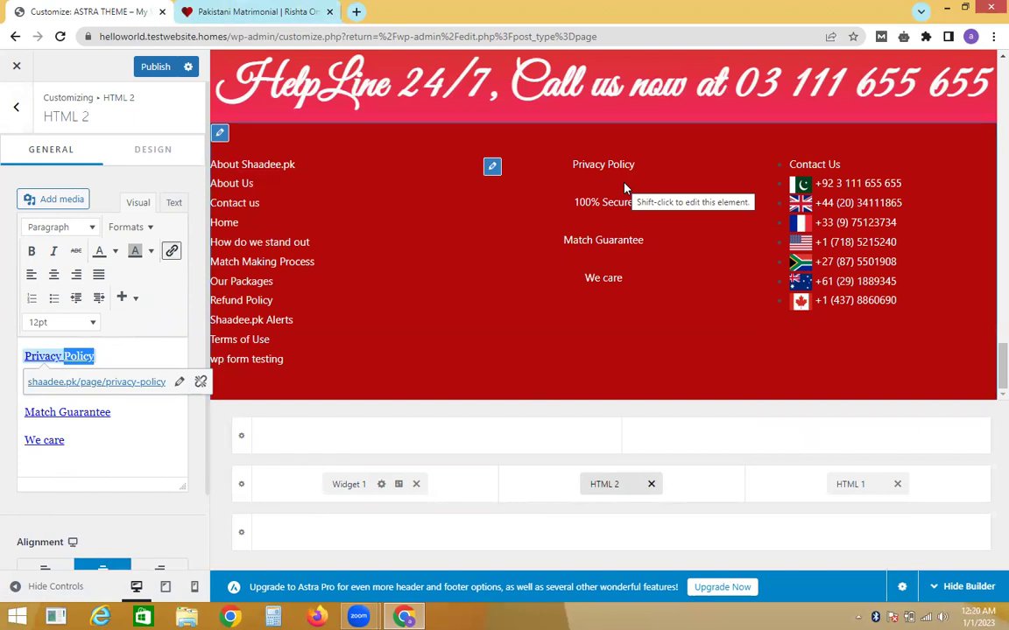
# Leave the customizer, discarding the unpublished changes, and open the Widgets page under Appearance.
pyautogui.click(19, 68)
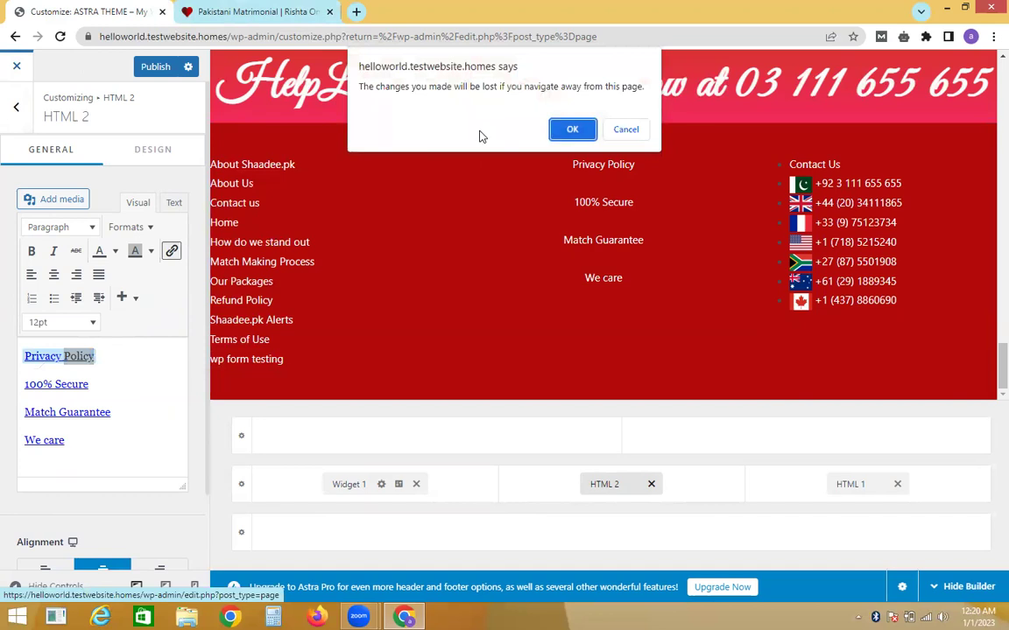
pyautogui.click(571, 129)
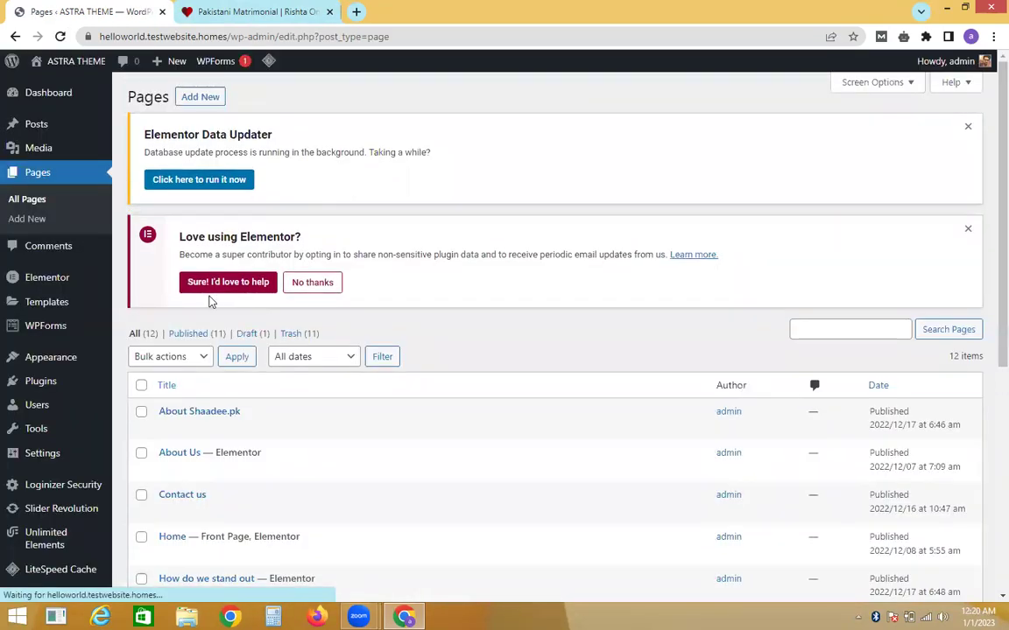
pyautogui.moveTo(31, 390)
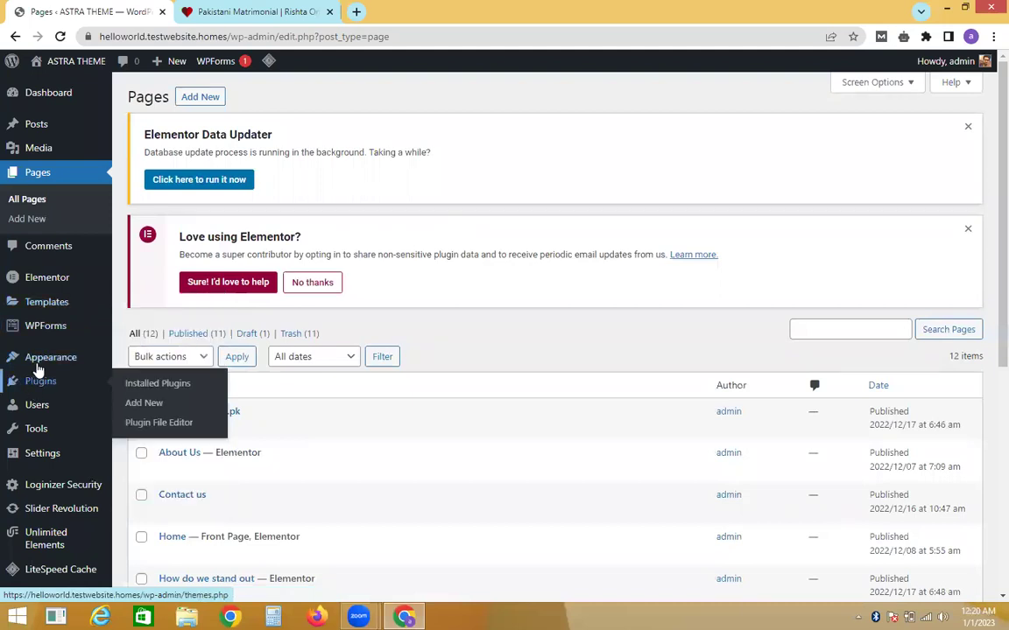
pyautogui.moveTo(103, 357)
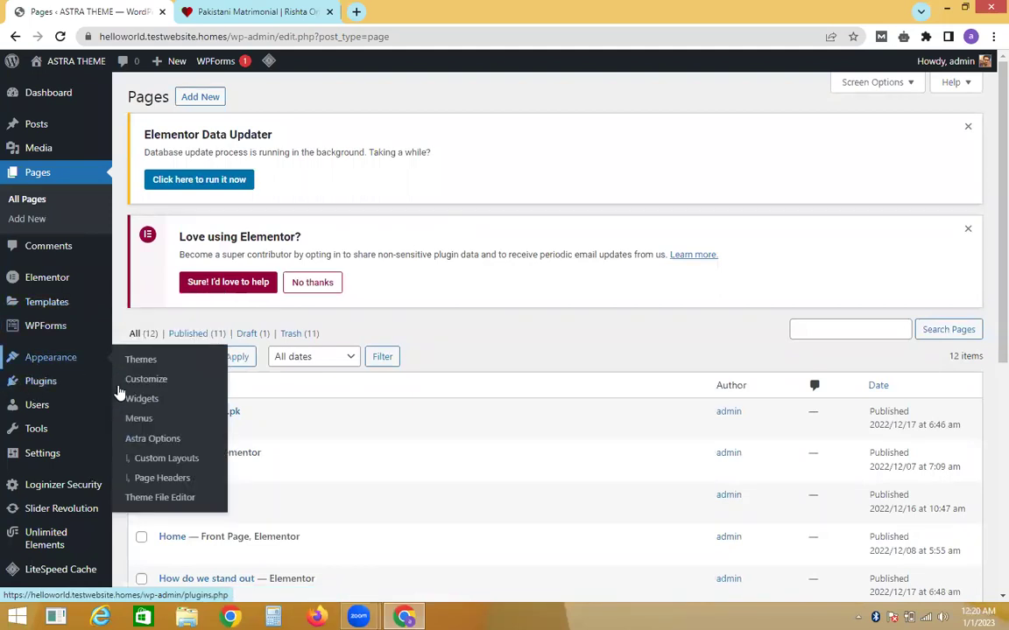
pyautogui.click(130, 402)
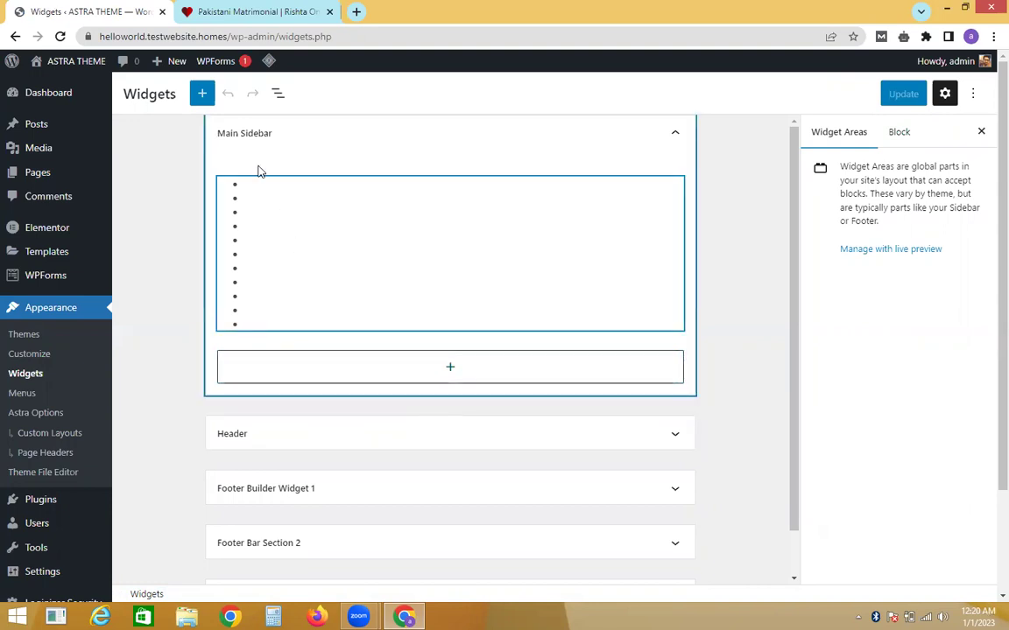
# Try adding a Page List block to the Main Sidebar widget area, and reload the page without saving.
pyautogui.click(428, 365)
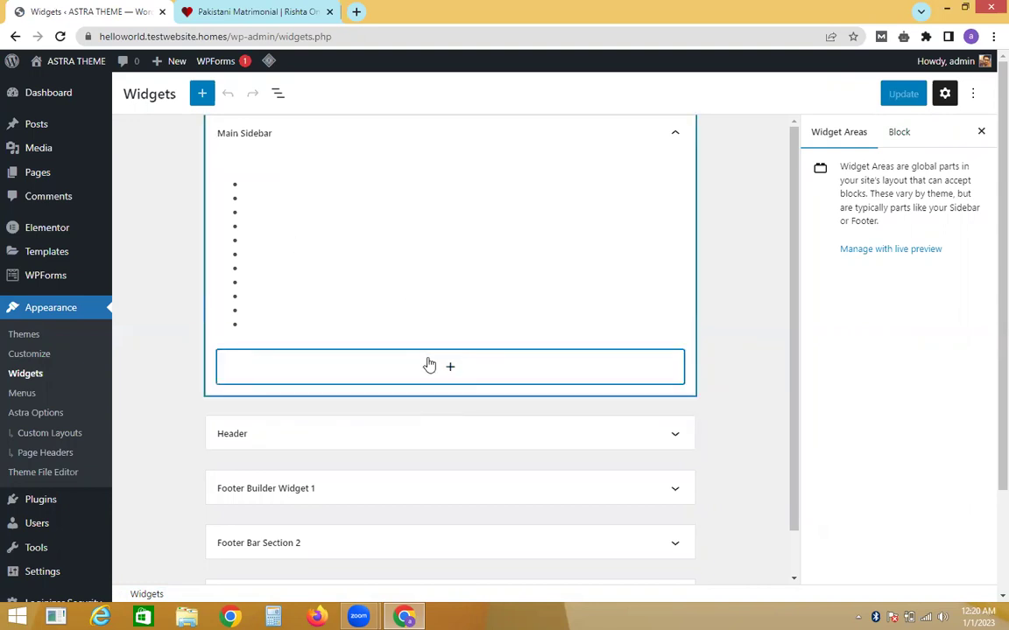
pyautogui.write('all pag')
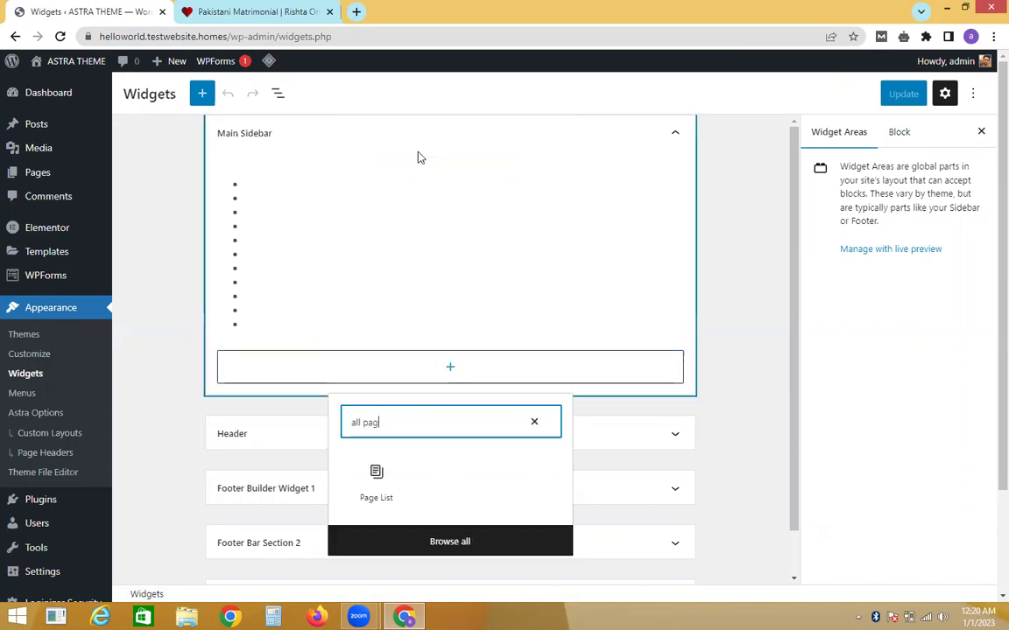
pyautogui.click(375, 480)
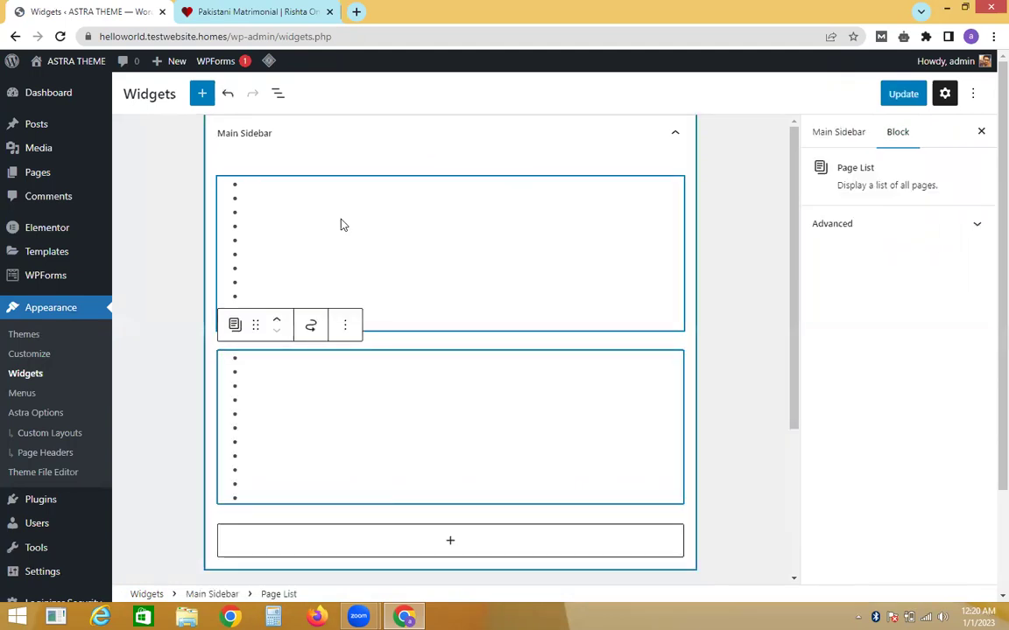
pyautogui.click(344, 333)
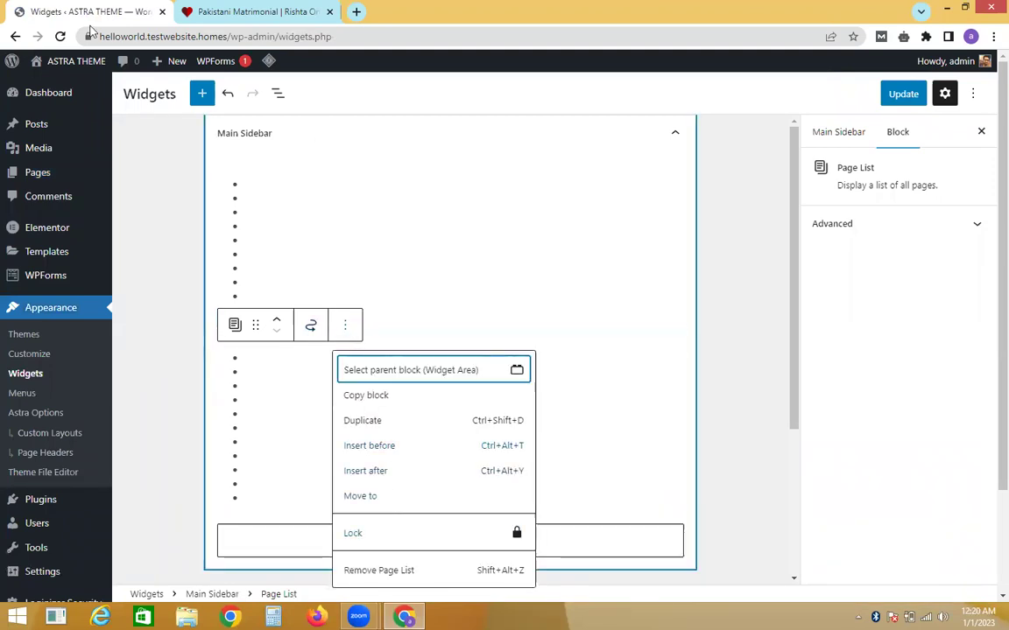
pyautogui.click(59, 37)
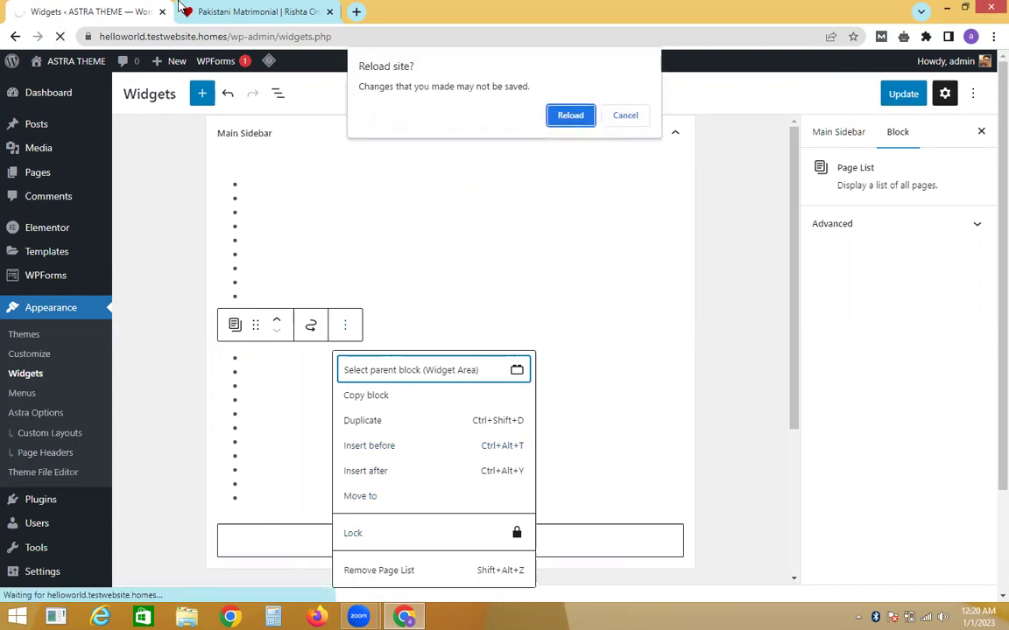
pyautogui.click(571, 115)
# Open the Packages page of the reference shaadee.pk site and look through its membership packages.
pyautogui.click(288, 8)
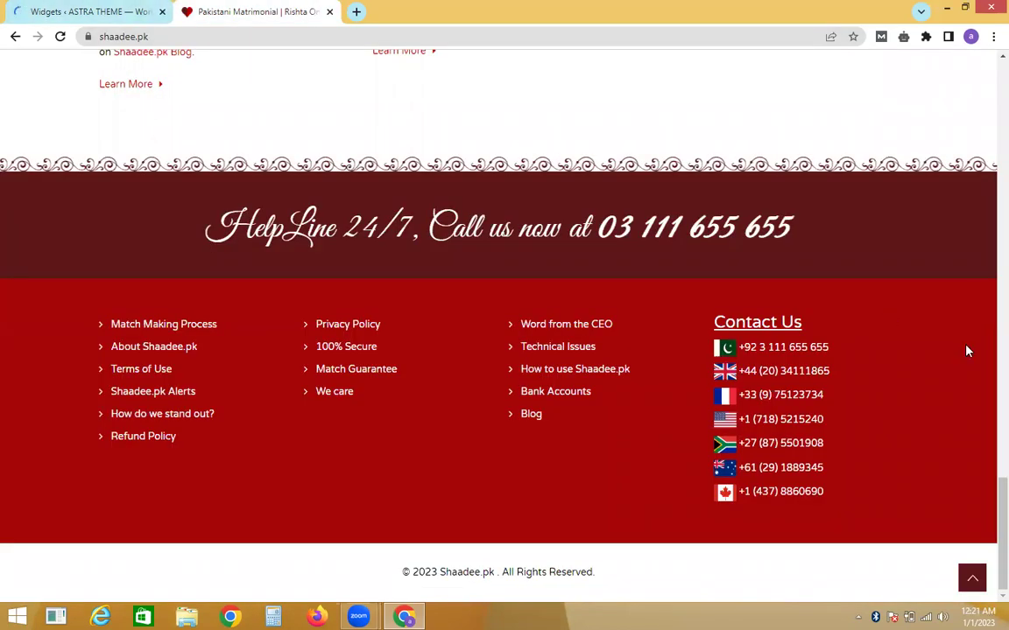
pyautogui.scroll(5, 987, 377)
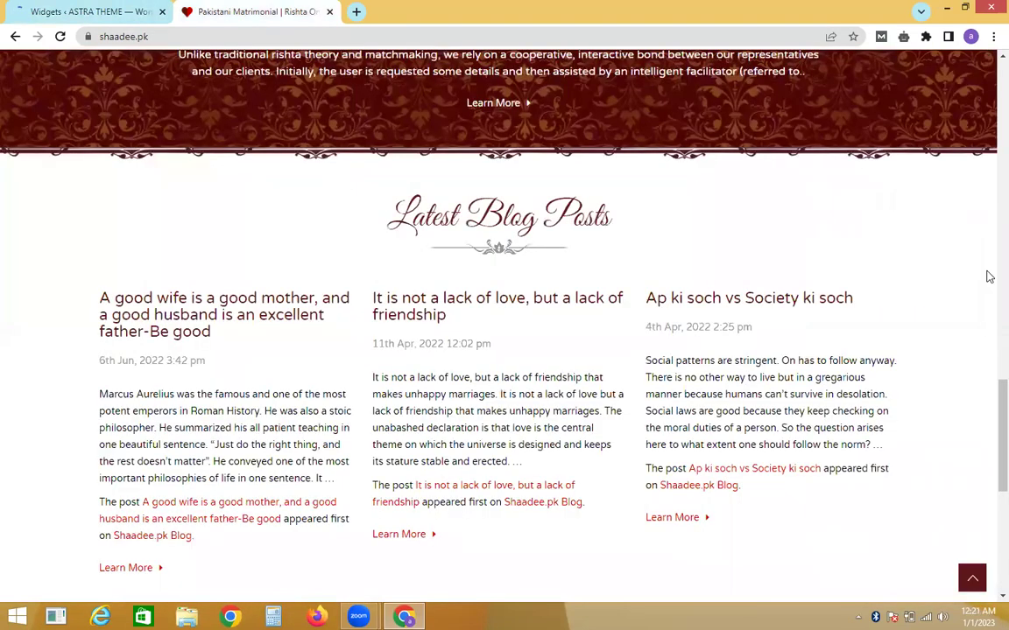
pyautogui.scroll(10, 987, 277)
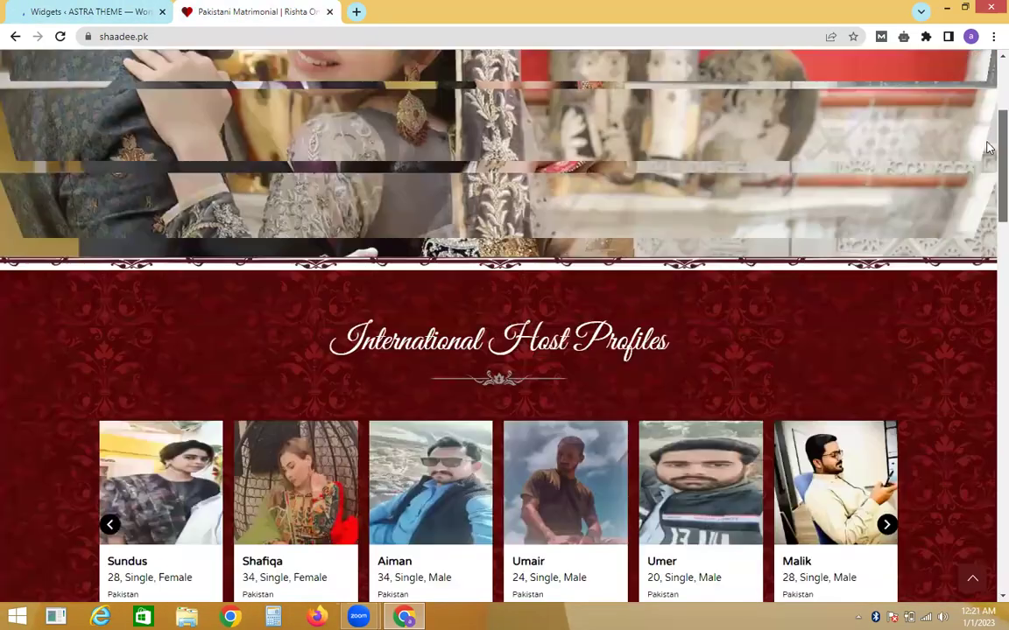
pyautogui.scroll(5, 282, 149)
pyautogui.click(283, 155)
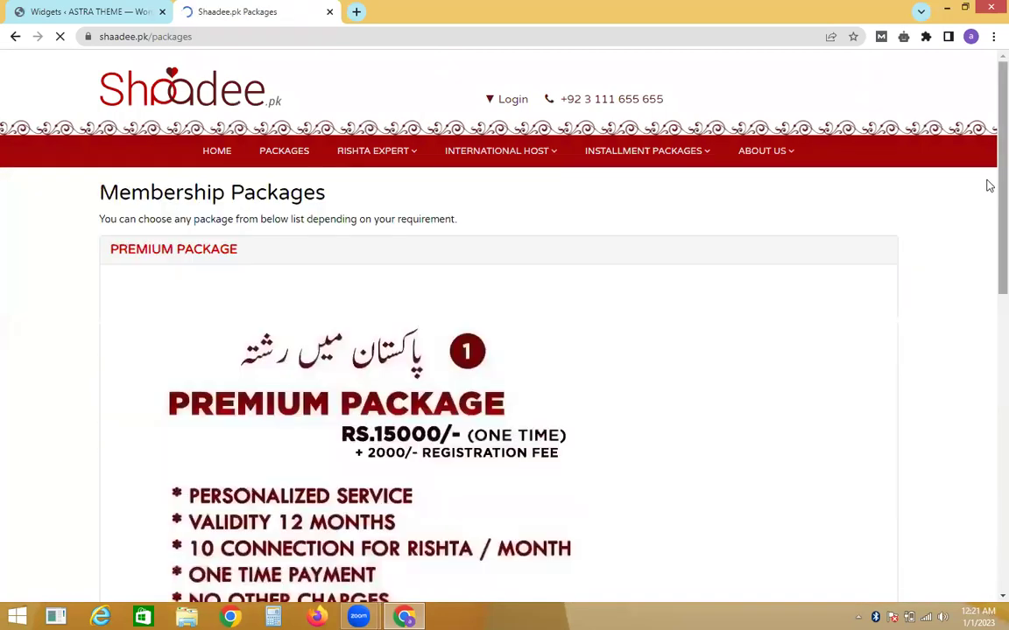
pyautogui.scroll(-4, 989, 193)
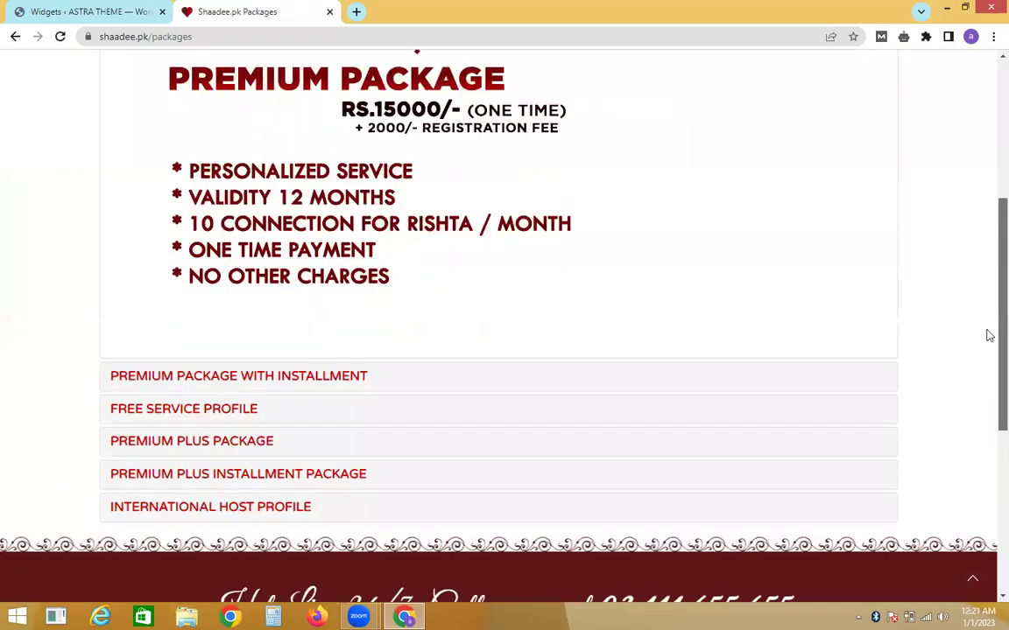
pyautogui.scroll(3, 989, 333)
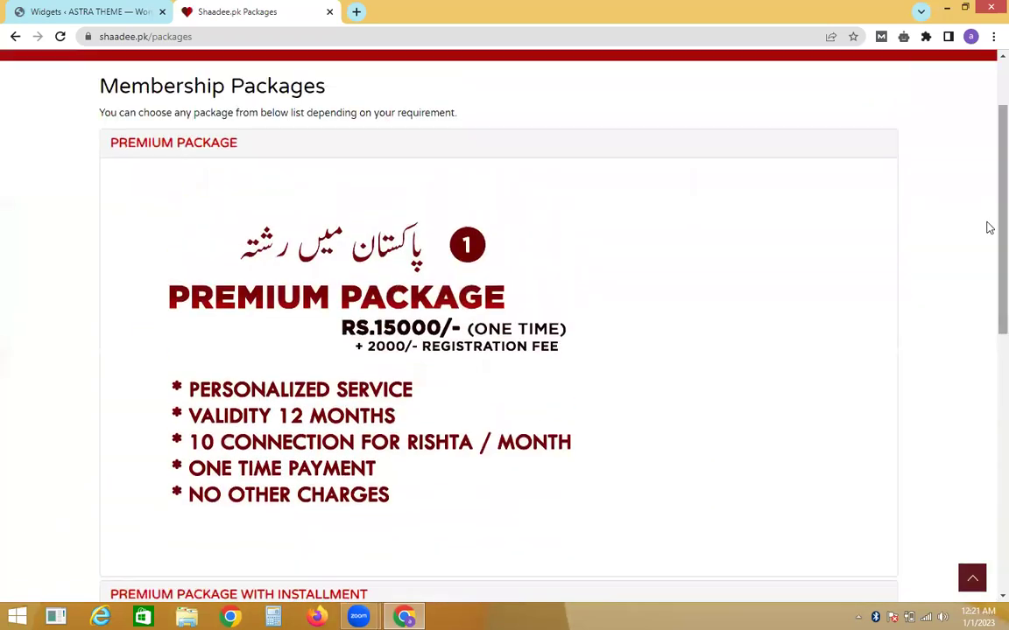
# Start a new page in the WordPress dashboard and switch back to the shaadee.pk Packages page for reference.
pyautogui.click(105, 12)
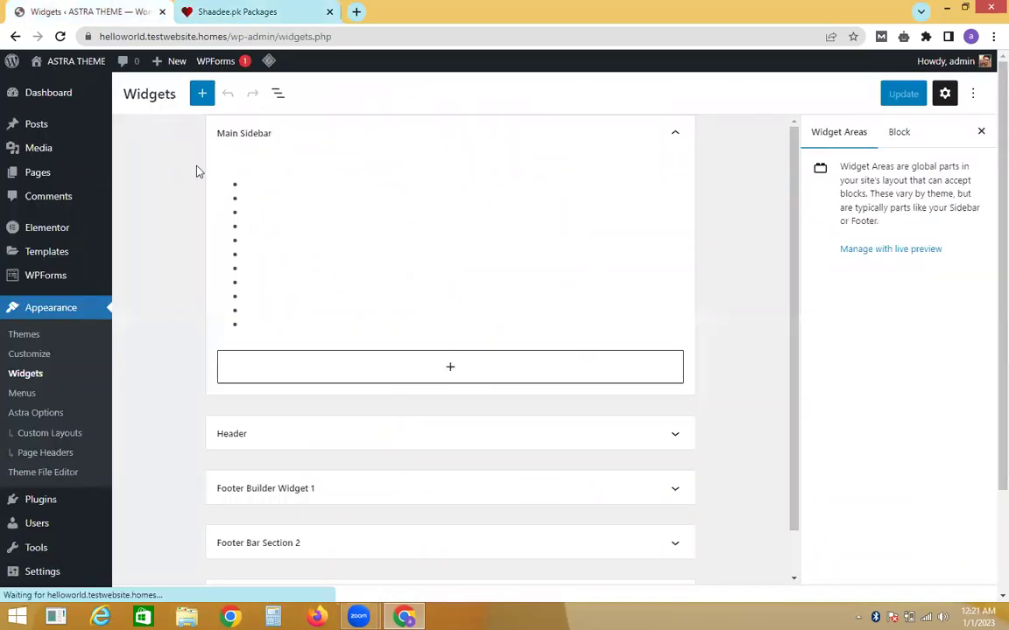
pyautogui.moveTo(77, 172)
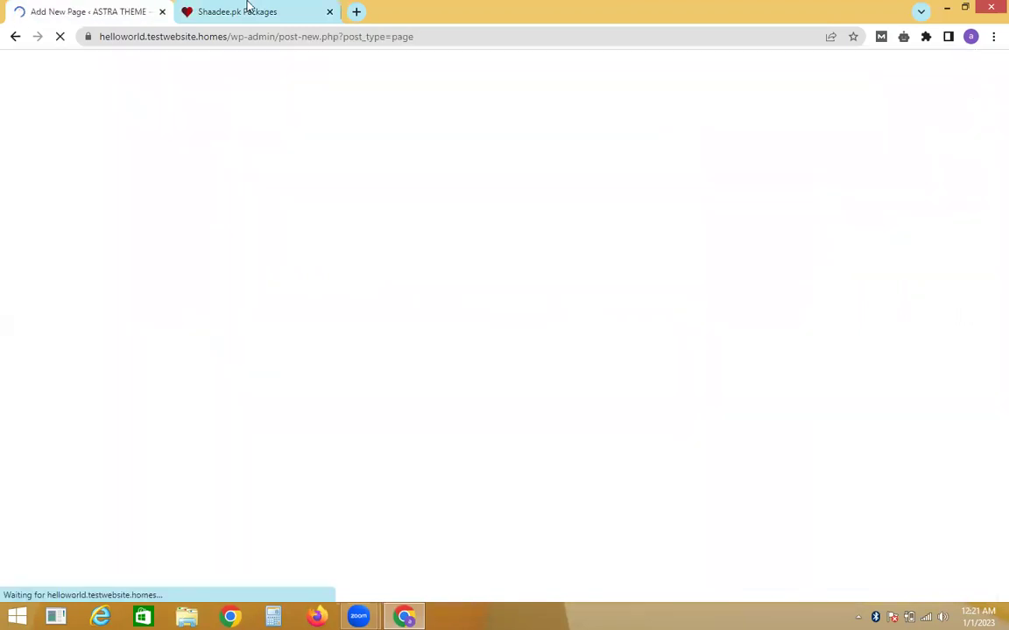
pyautogui.click(250, 10)
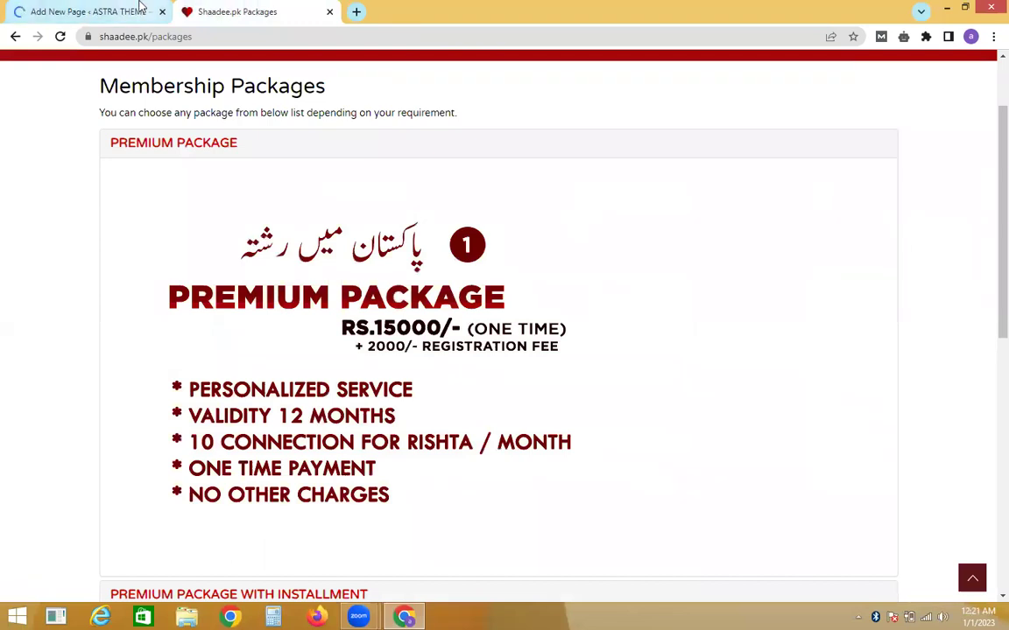
# Return to the new WordPress page, title it "Premium packages" and publish it.
pyautogui.click(141, 7)
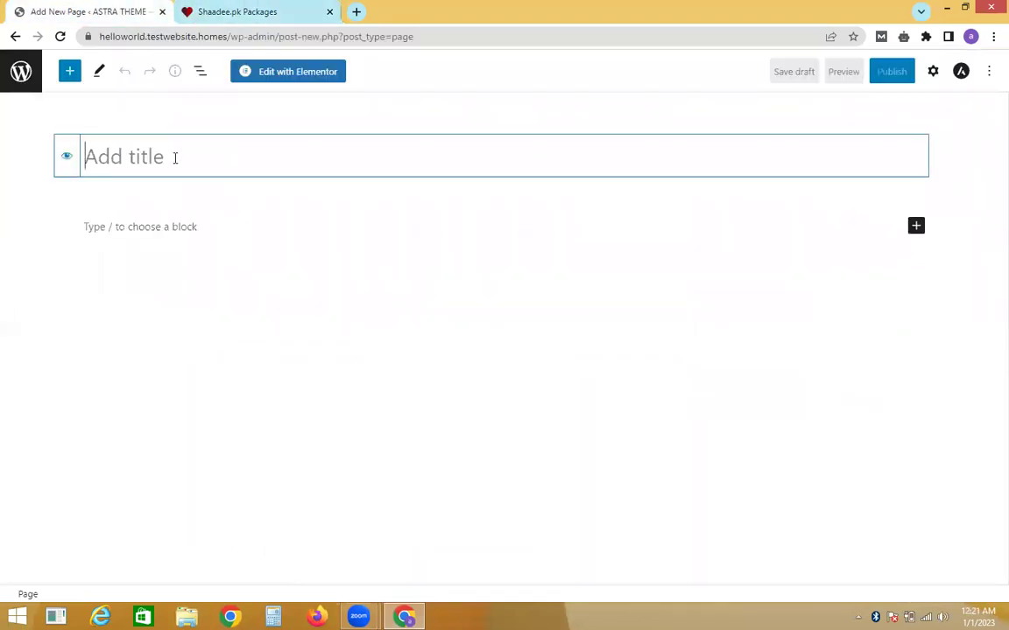
pyautogui.write('P')
pyautogui.write('rre')
pyautogui.press('BackSpace')
pyautogui.press('BackSpace')
pyautogui.write('emium p')
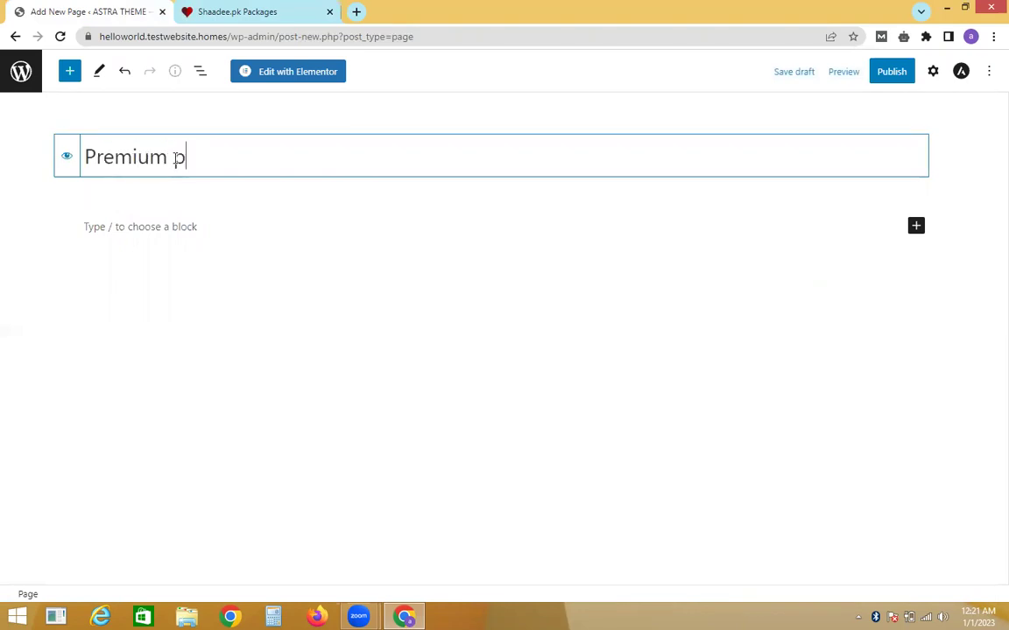
pyautogui.write('ackages')
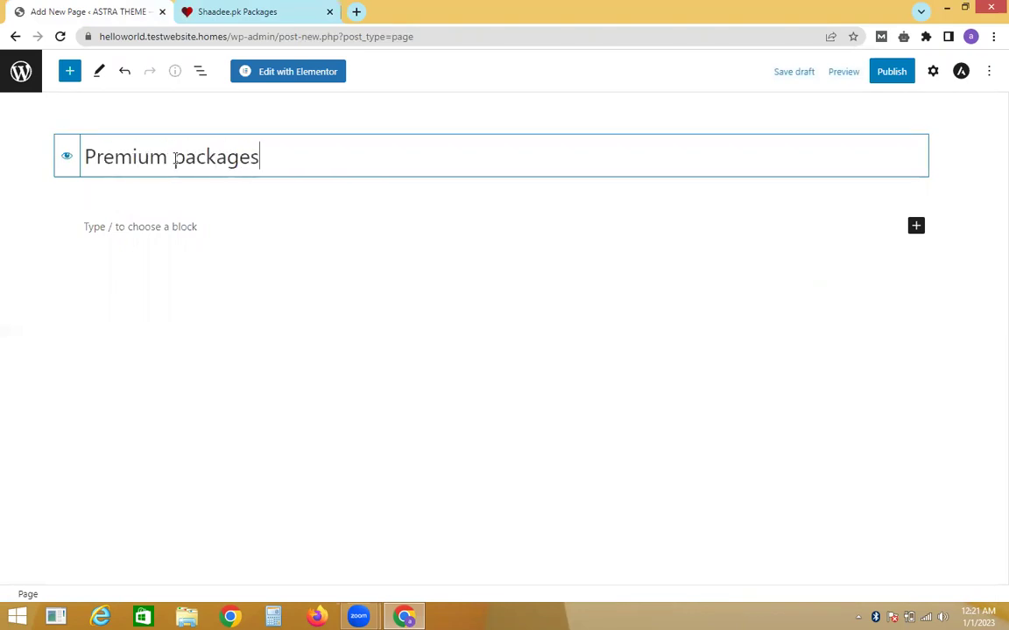
pyautogui.click(893, 73)
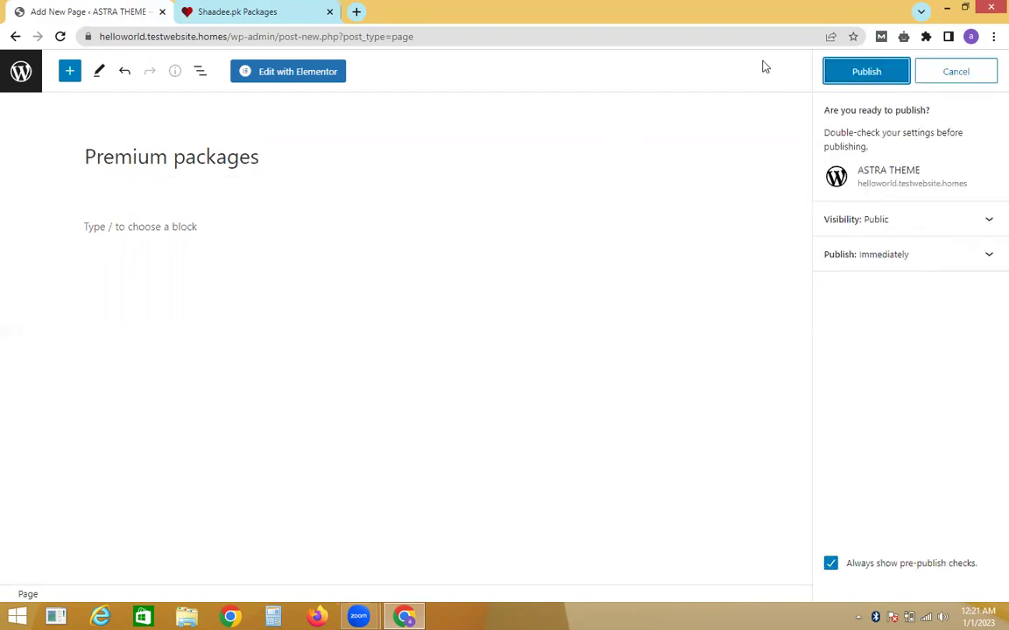
pyautogui.click(851, 81)
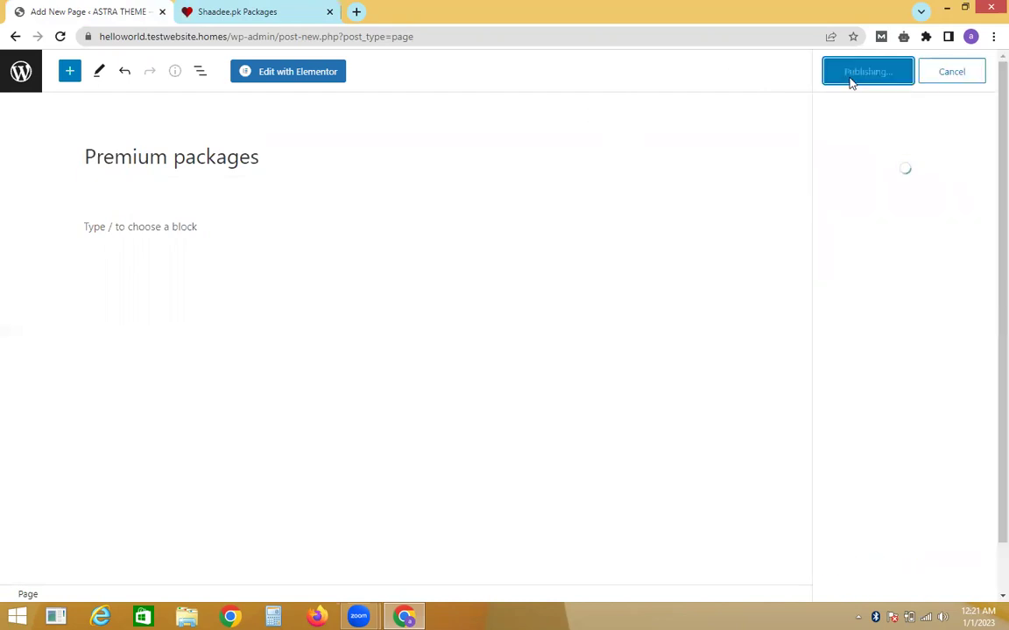
# Open the Premium packages page for editing in Elementor and compare it with the shaadee.pk Packages page.
pyautogui.click(275, 82)
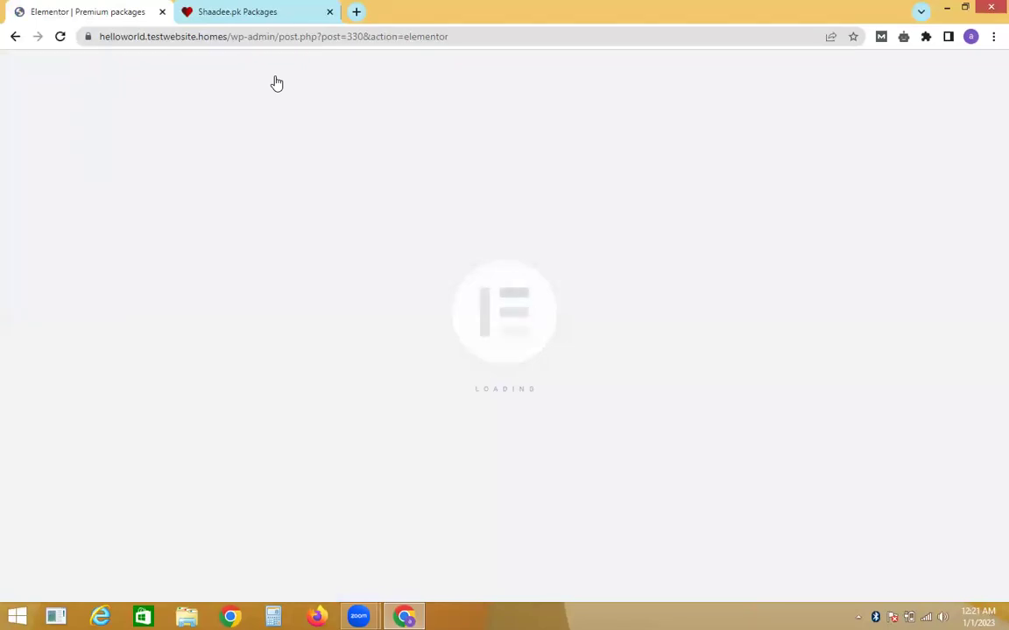
pyautogui.click(246, 8)
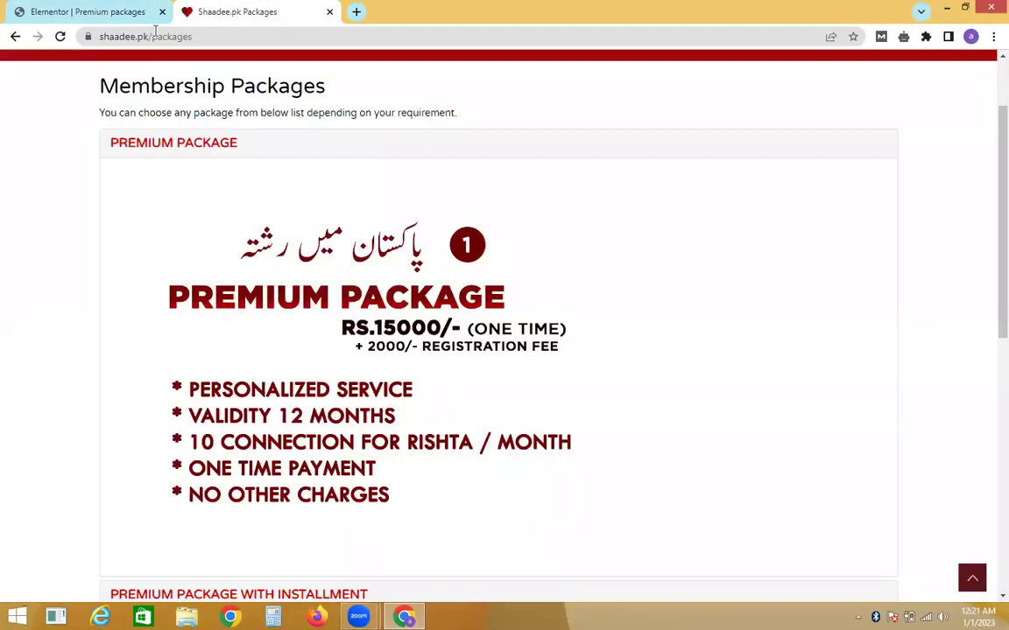
pyautogui.click(95, 8)
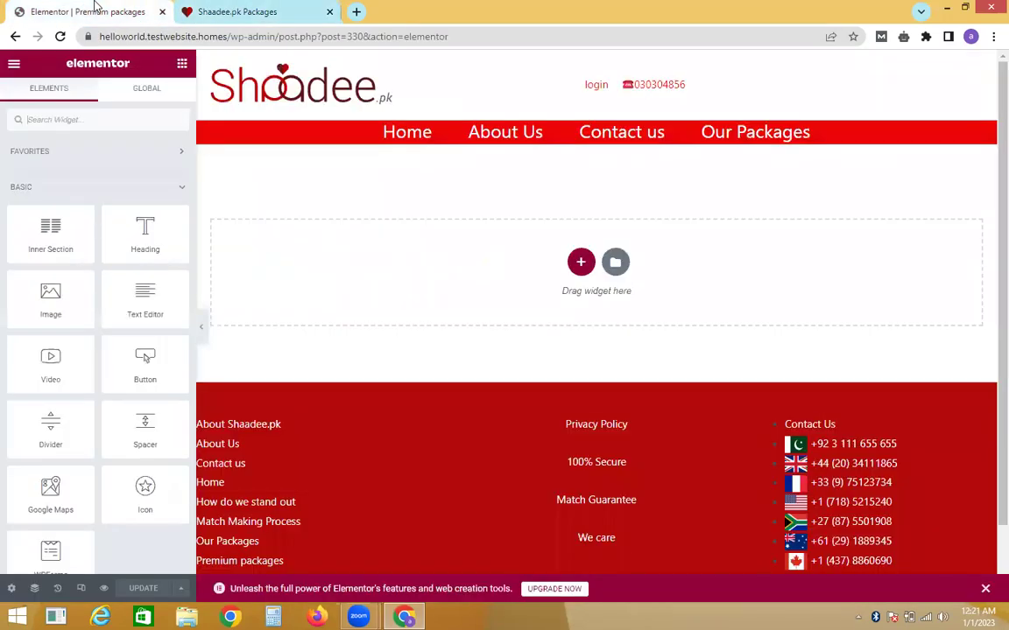
pyautogui.click(290, 7)
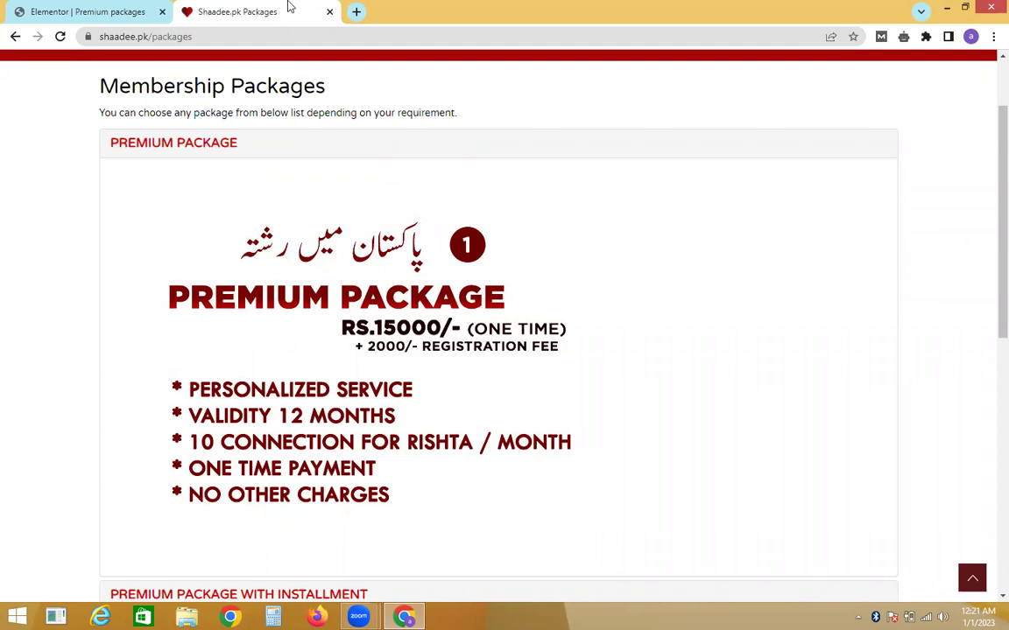
pyautogui.click(152, 8)
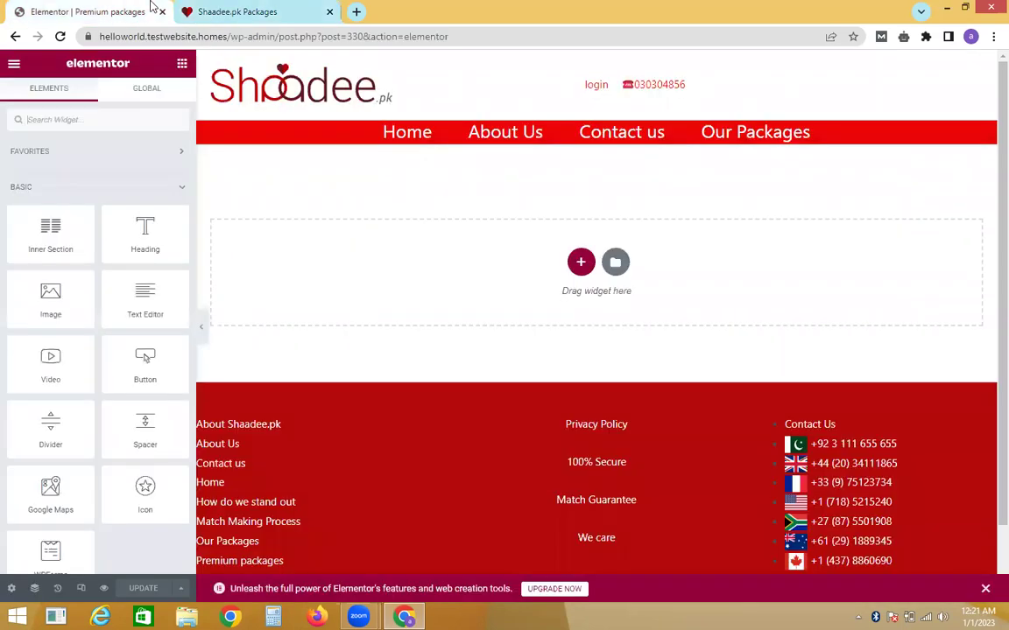
# Add a Heading widget to the empty page, remove the extra blank section and select the heading.
pyautogui.click(581, 262)
pyautogui.moveTo(162, 226); pyautogui.dragTo(390, 300)
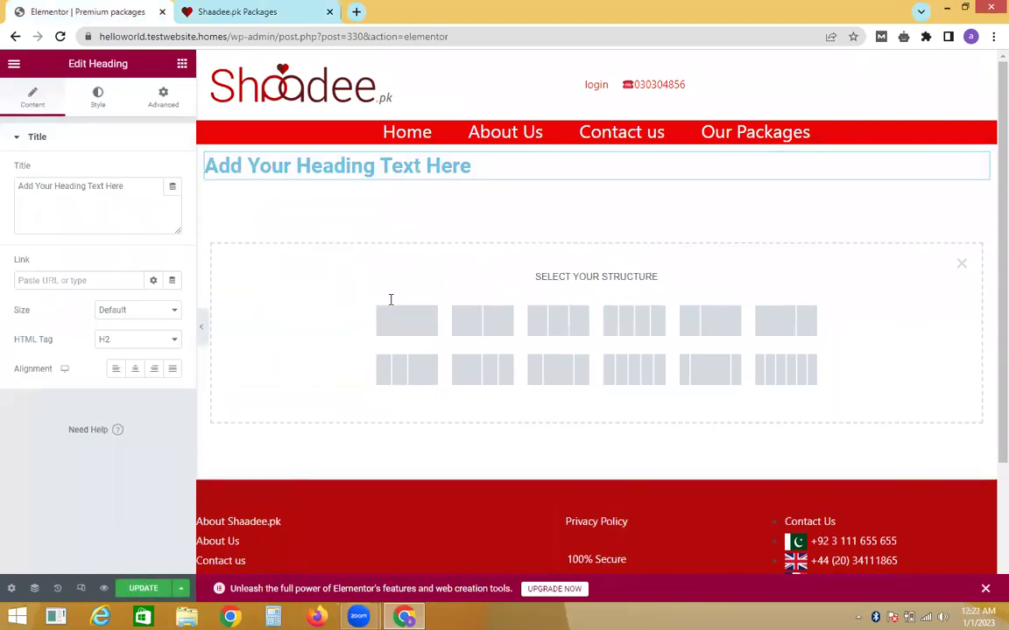
pyautogui.click(390, 302)
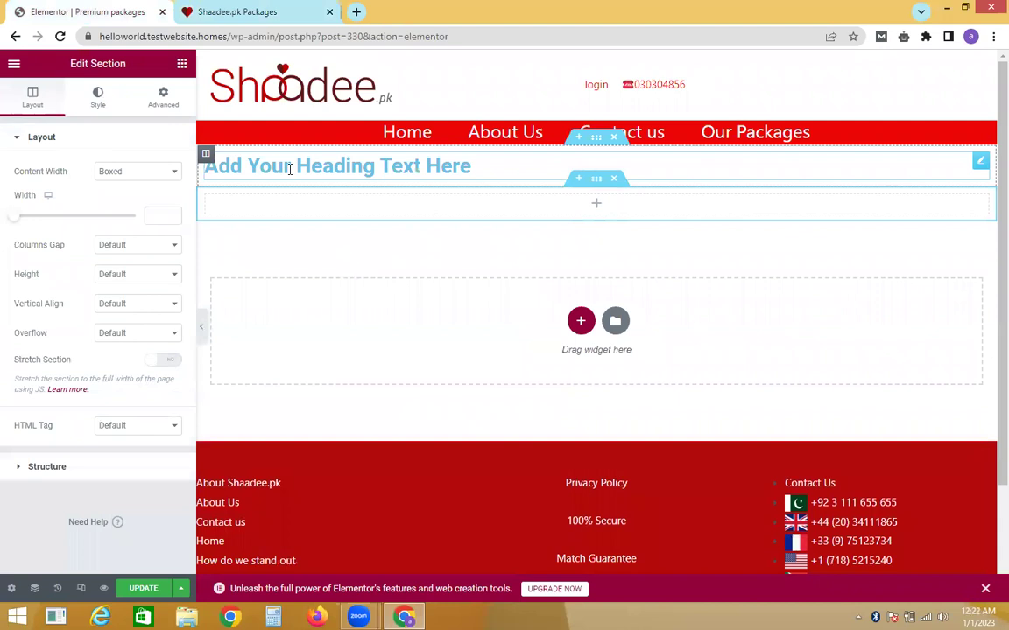
pyautogui.click(317, 159)
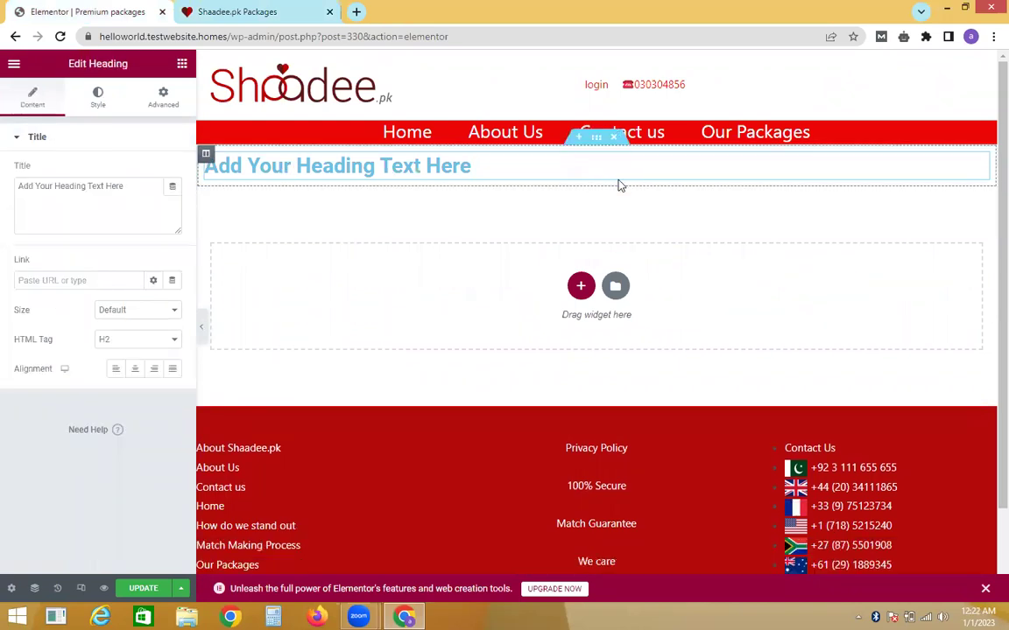
# Replace the heading's placeholder text with "Membership Packages" copied from the shaadee.pk Packages page.
pyautogui.click(289, 8)
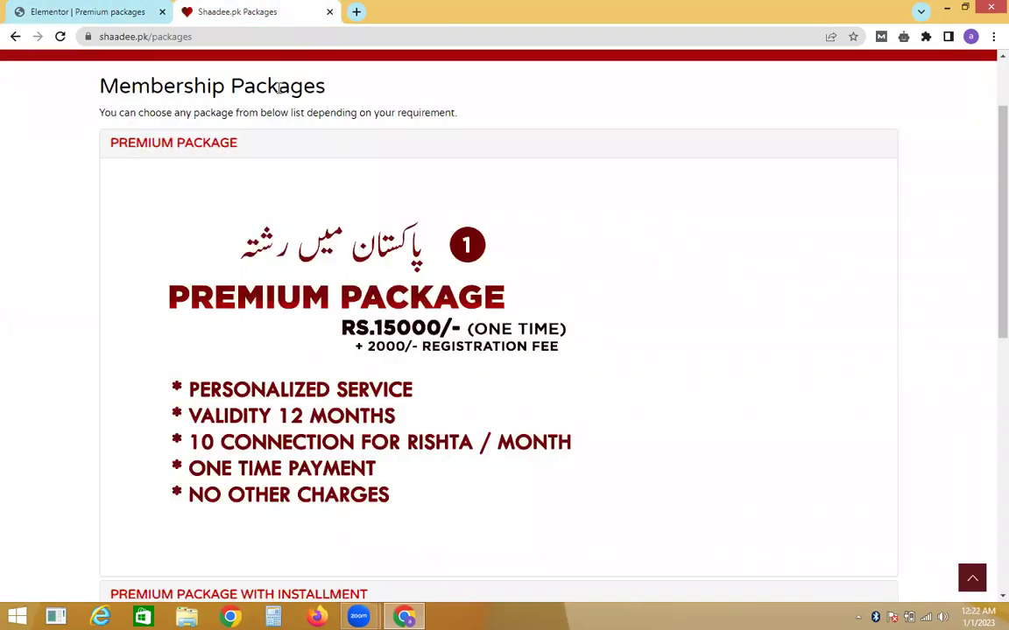
pyautogui.tripleClick(277, 88)
pyautogui.hotkey('ctrl', 'c')
pyautogui.click(108, 9)
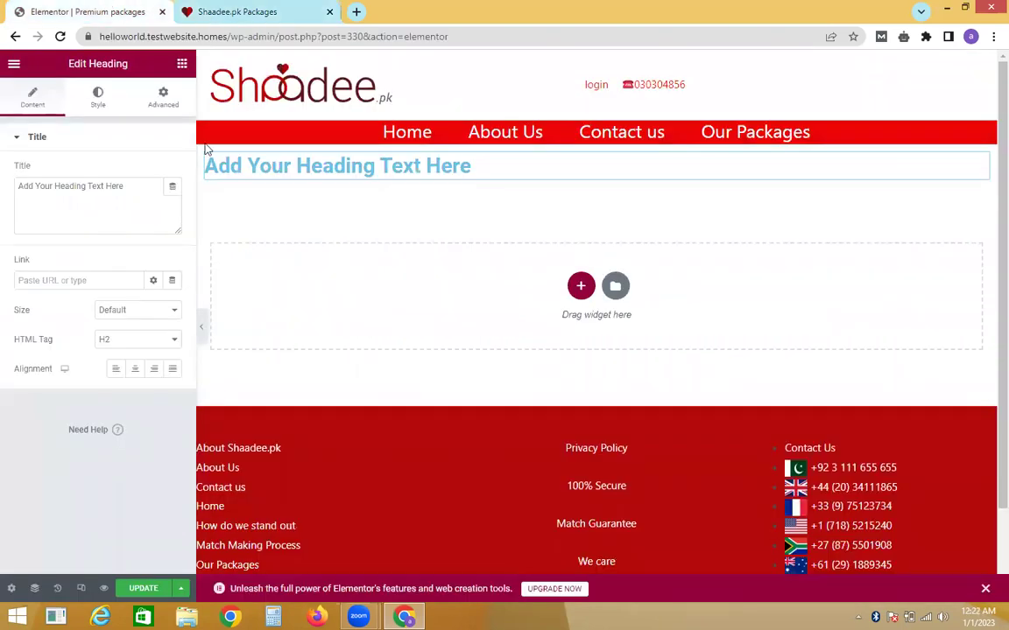
pyautogui.click(238, 171)
pyautogui.hotkey('ctrl', 'a')
pyautogui.hotkey('ctrl', 'v')
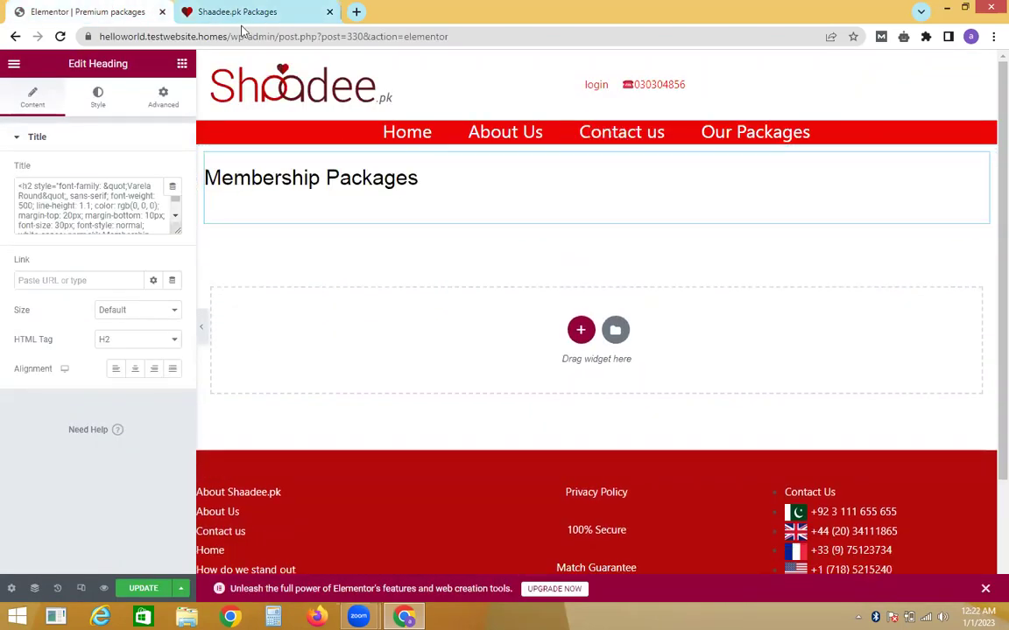
# Copy "You can choose any package from below list depending on your requirement." from shaadee.pk into the heading widget, below its title.
pyautogui.click(246, 8)
pyautogui.tripleClick(237, 114)
pyautogui.hotkey('ctrl', 'c')
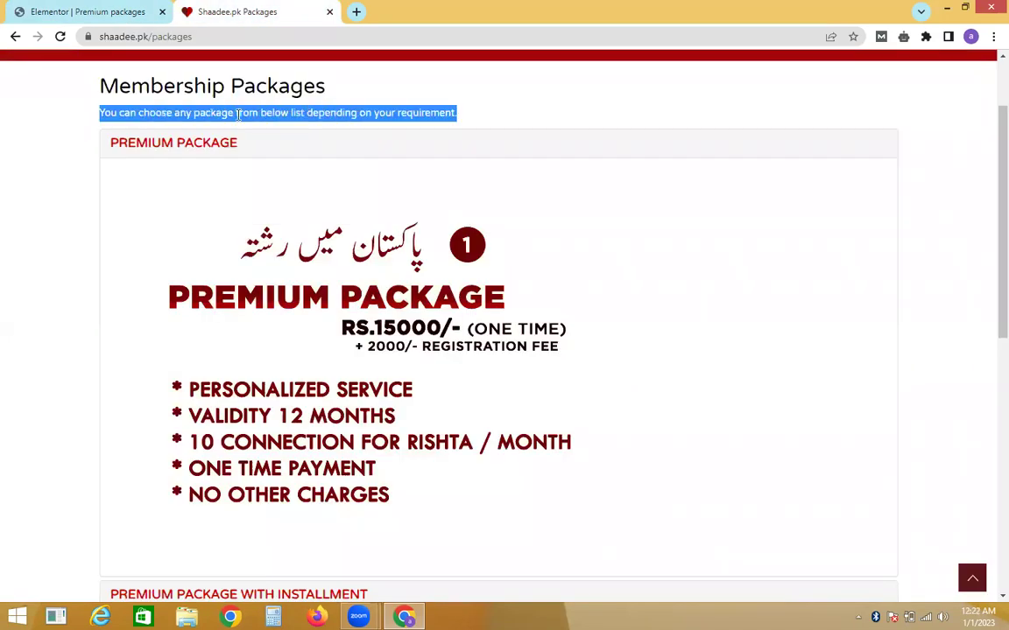
pyautogui.click(81, 10)
pyautogui.click(286, 209)
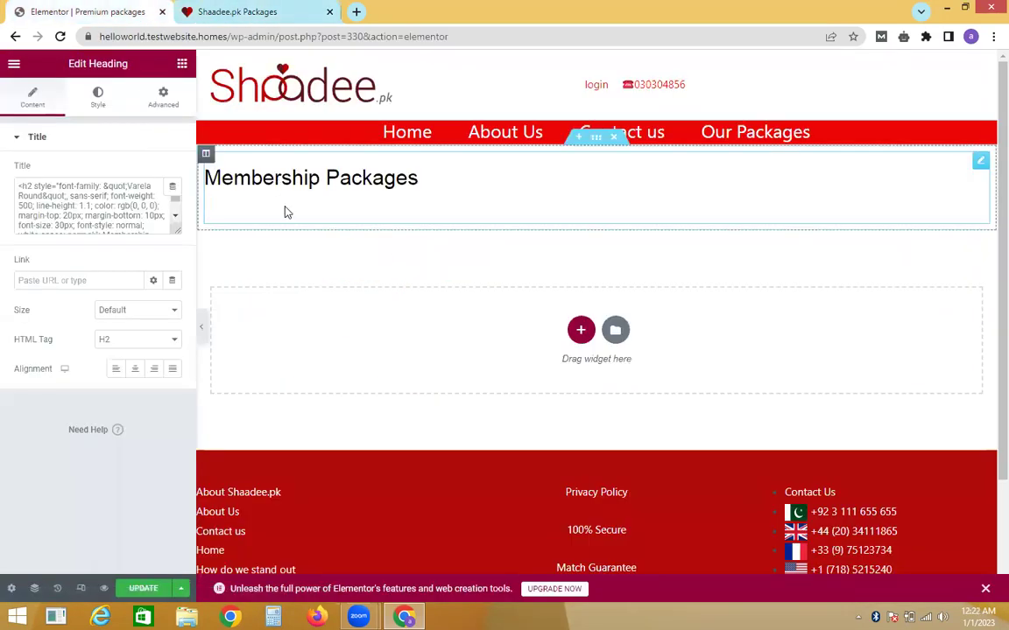
pyautogui.press('Return')
pyautogui.press('BackSpace')
pyautogui.hotkey('ctrl', 'v')
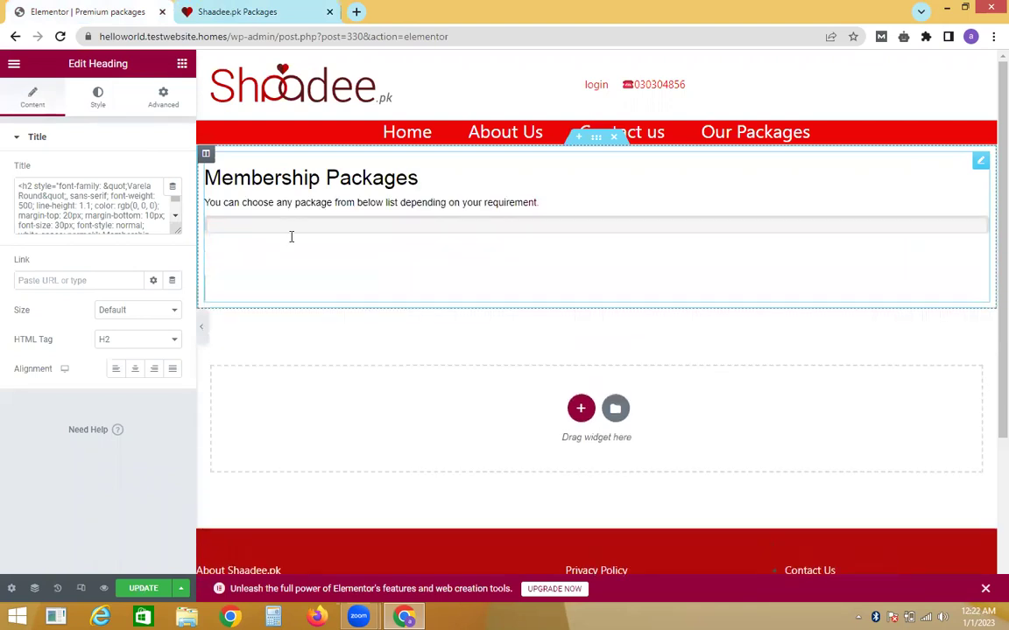
pyautogui.press('BackSpace')
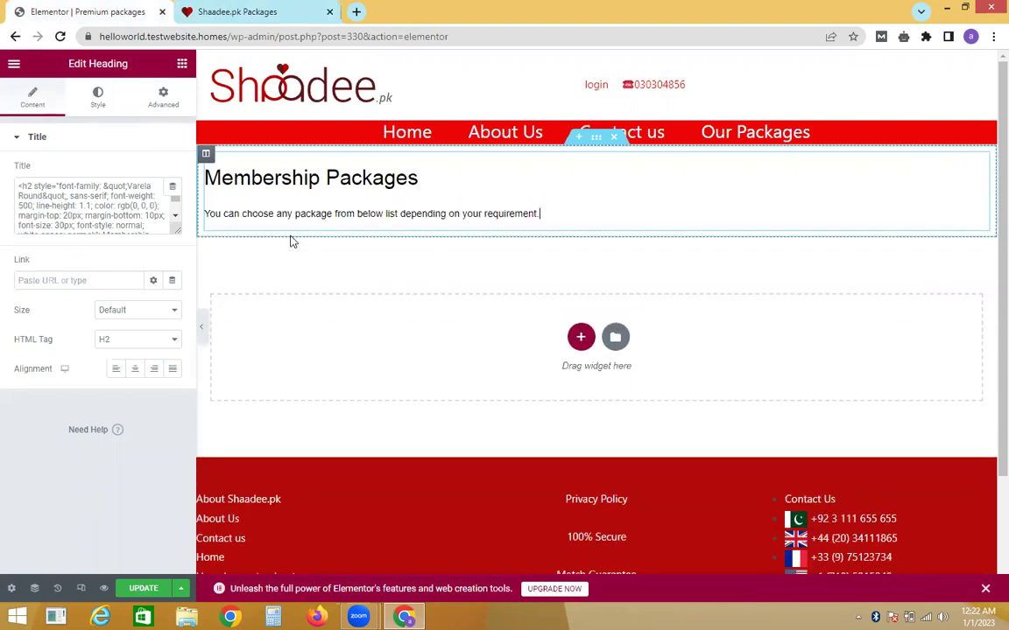
# Add a single-column section below the heading, with Full Width content and Stretch Section turned on.
pyautogui.click(233, 11)
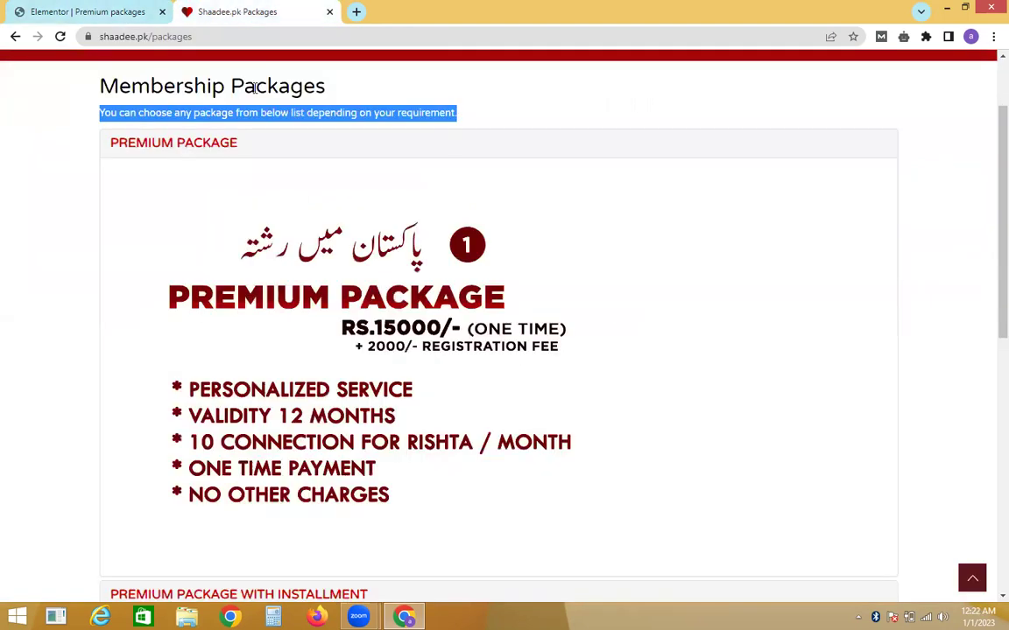
pyautogui.click(120, 9)
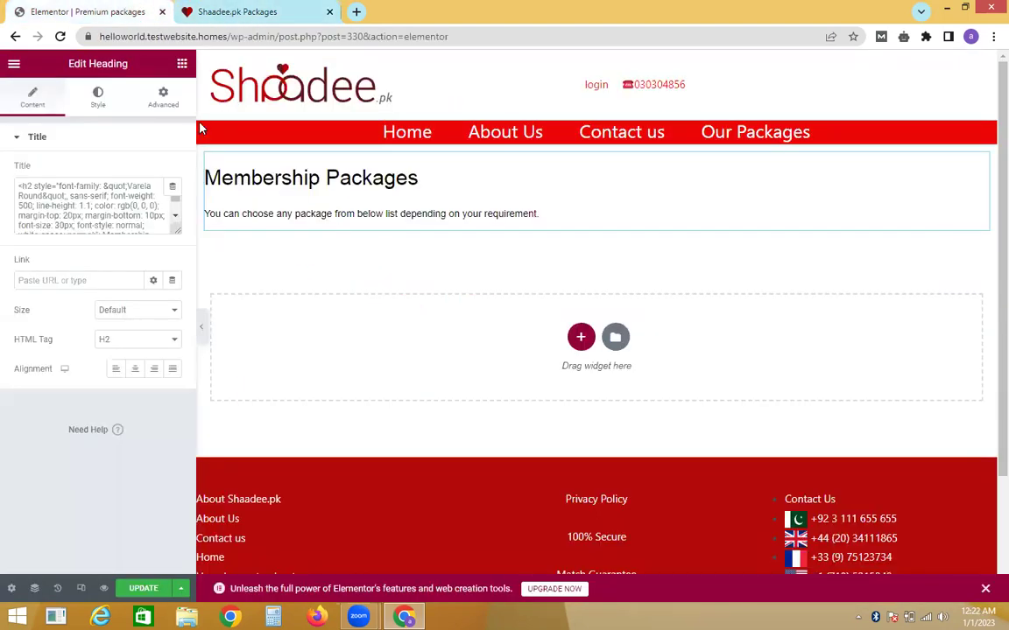
pyautogui.click(581, 337)
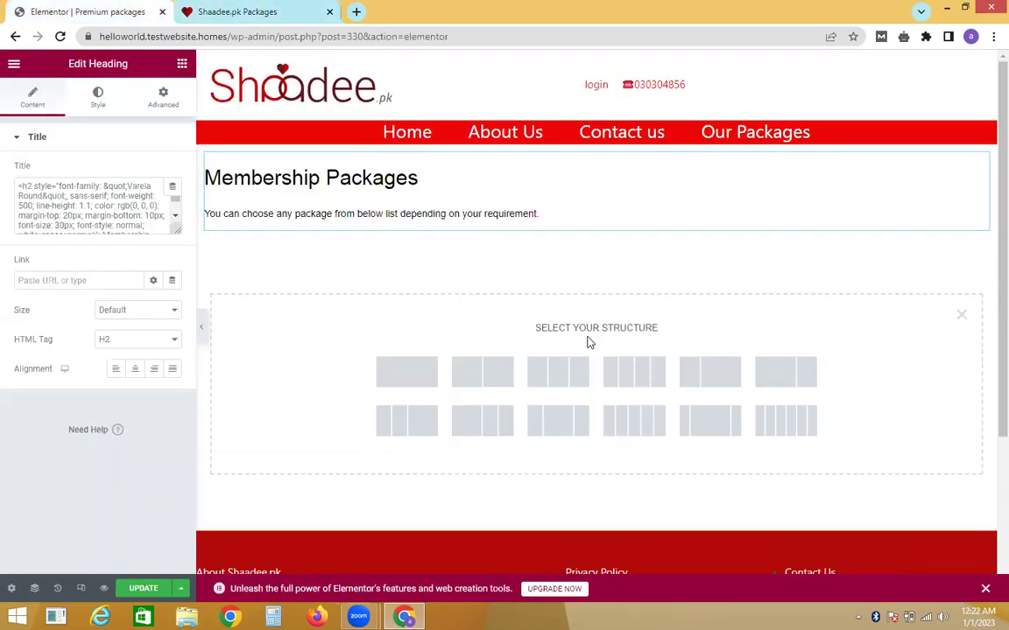
pyautogui.click(412, 377)
pyautogui.click(160, 177)
pyautogui.click(132, 194)
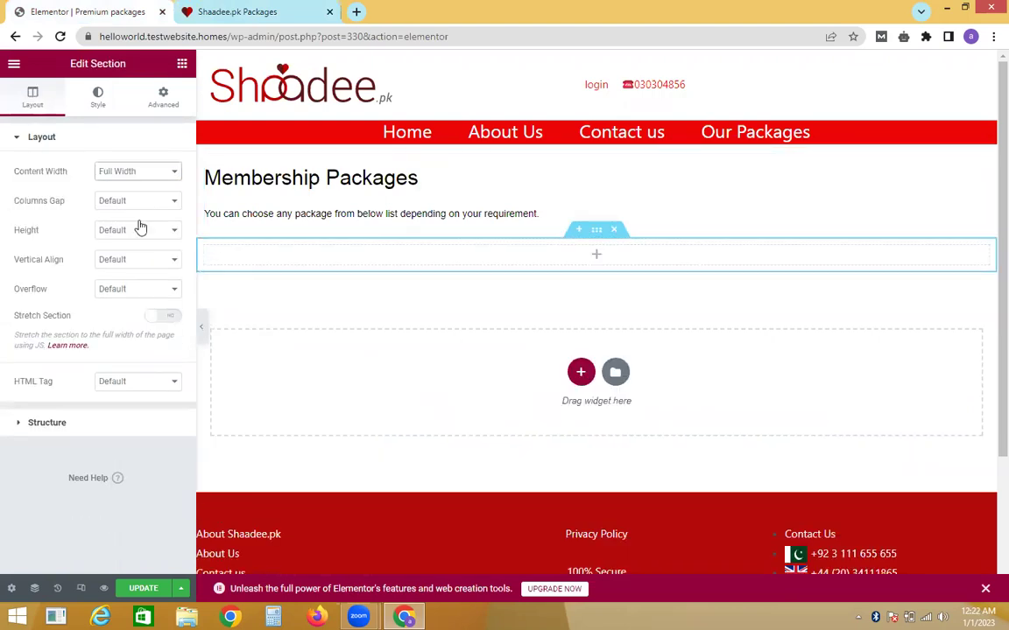
pyautogui.click(160, 316)
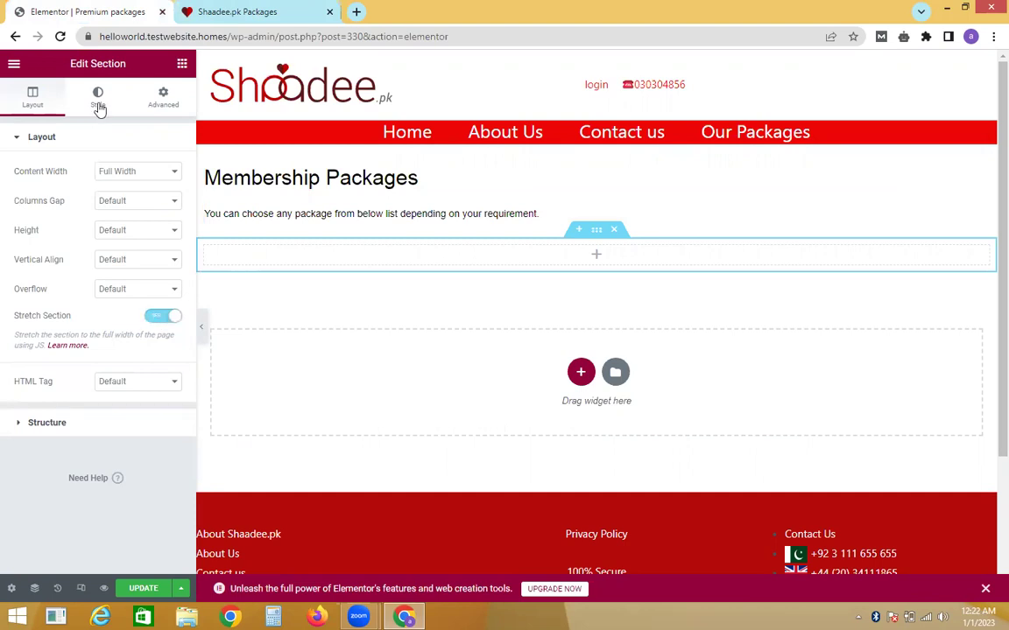
# Find the Toggle widget, place it in the new section and collapse its first item.
pyautogui.click(593, 255)
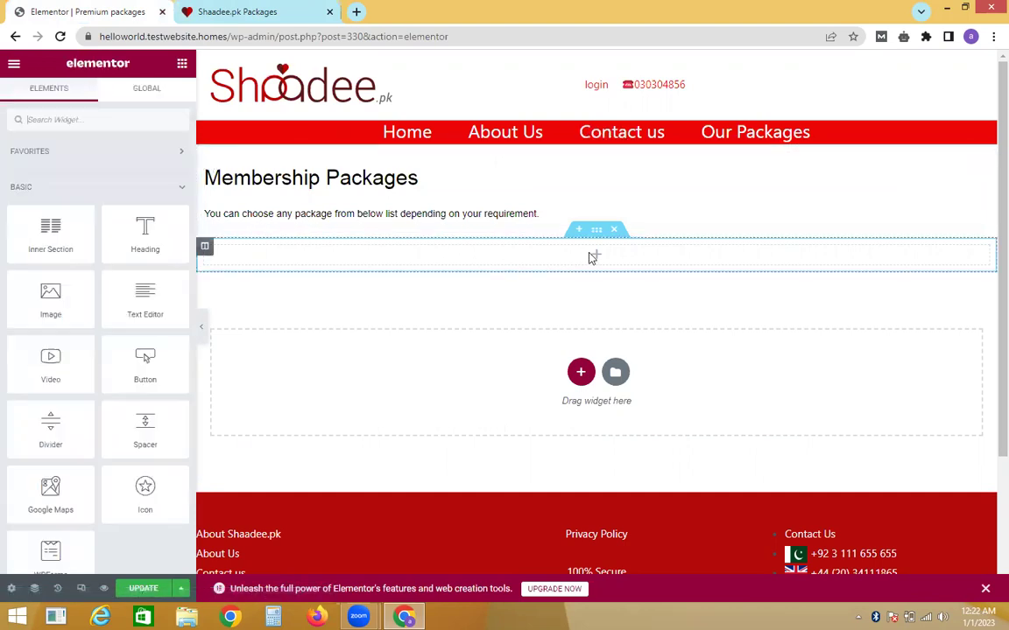
pyautogui.click(129, 118)
pyautogui.write('toggl')
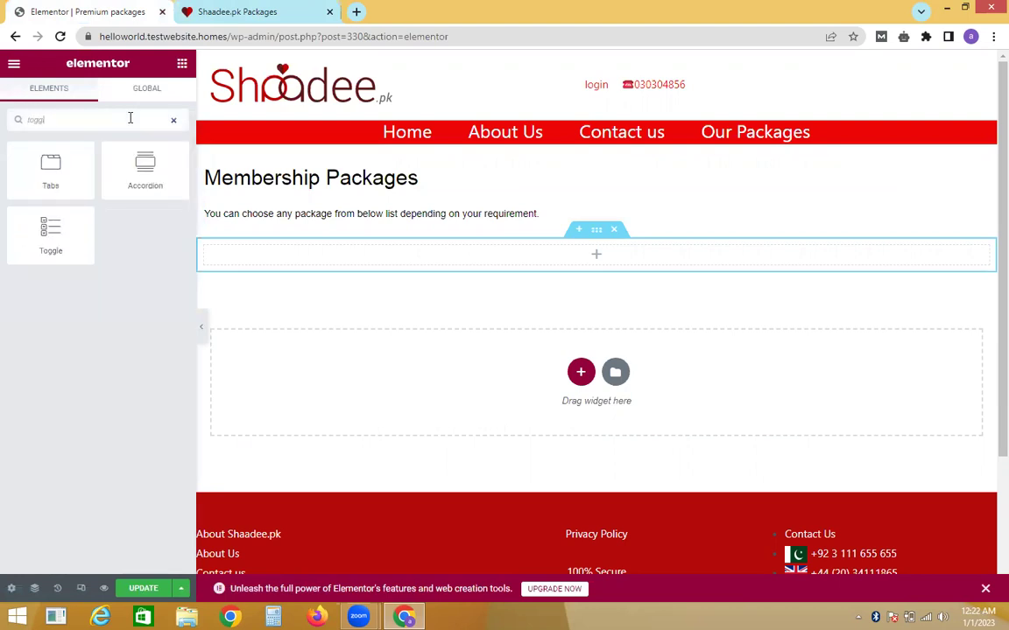
pyautogui.moveTo(51, 234); pyautogui.dragTo(284, 259)
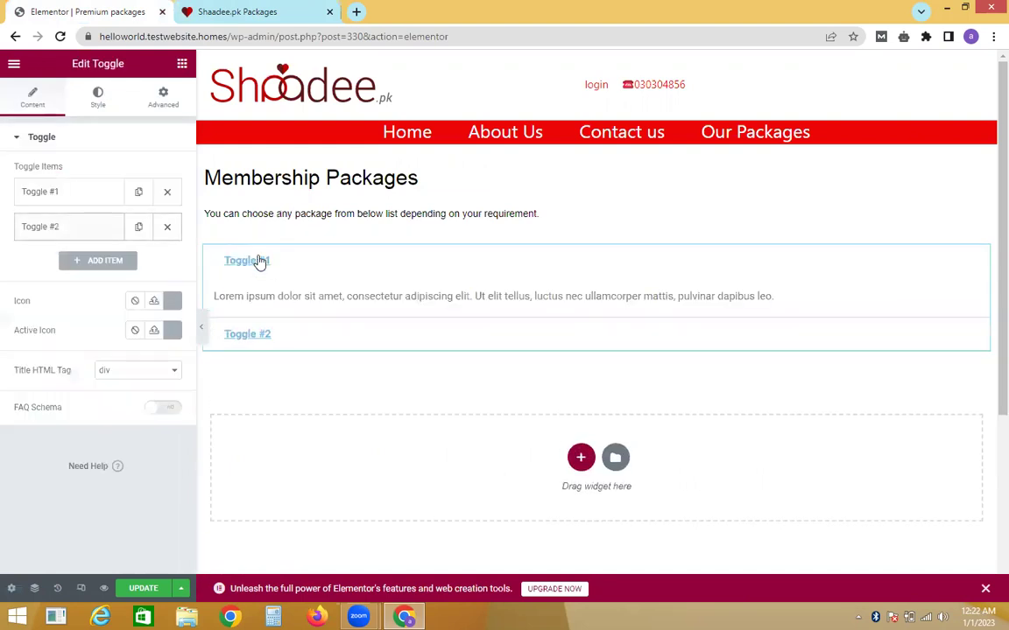
pyautogui.click(259, 261)
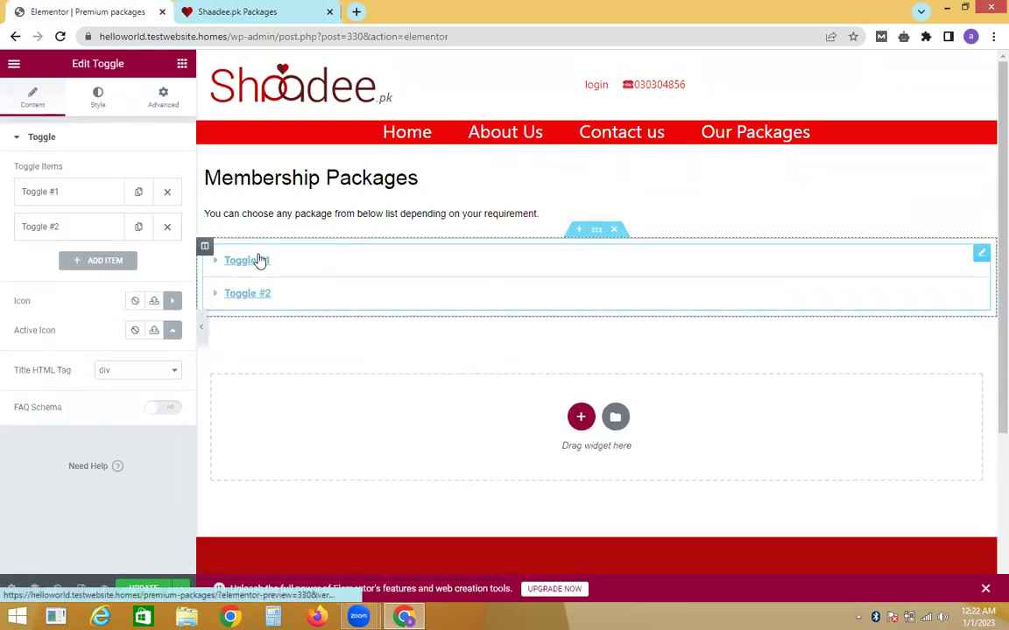
# Set the first toggle item's title to "PREMIUM PACKAGE", copied from the shaadee.pk Packages page.
pyautogui.click(109, 197)
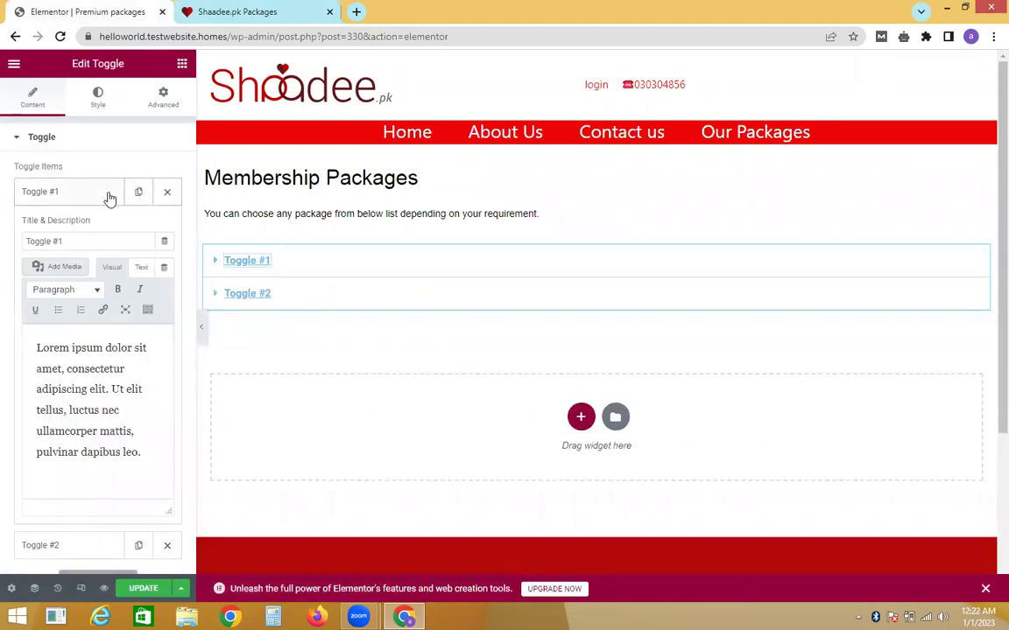
pyautogui.click(251, 9)
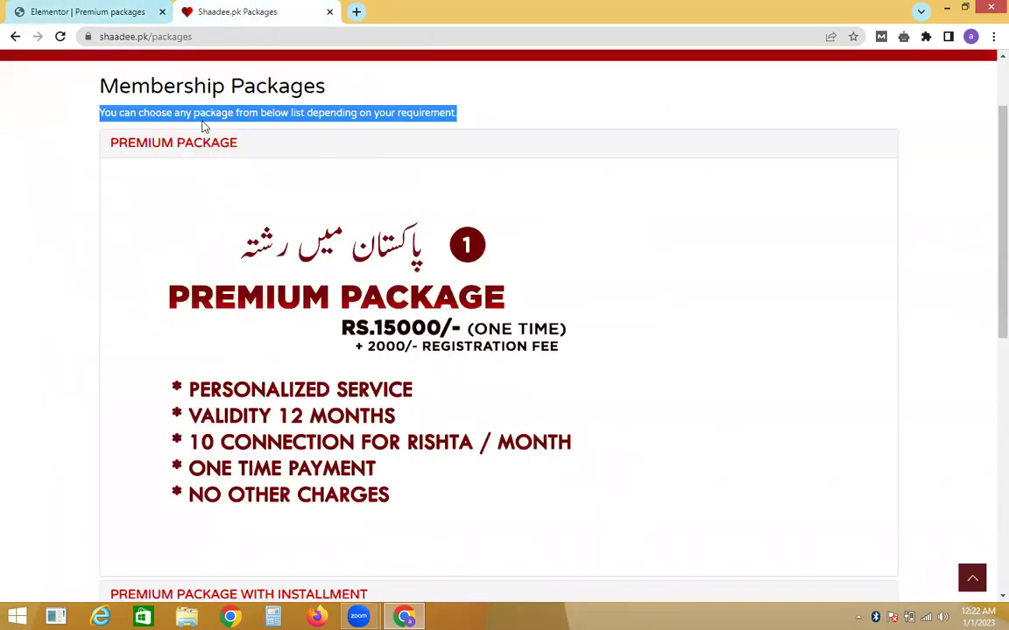
pyautogui.click(202, 142)
pyautogui.moveTo(243, 144); pyautogui.dragTo(86, 144)
pyautogui.hotkey('ctrl', 'c')
pyautogui.click(78, 11)
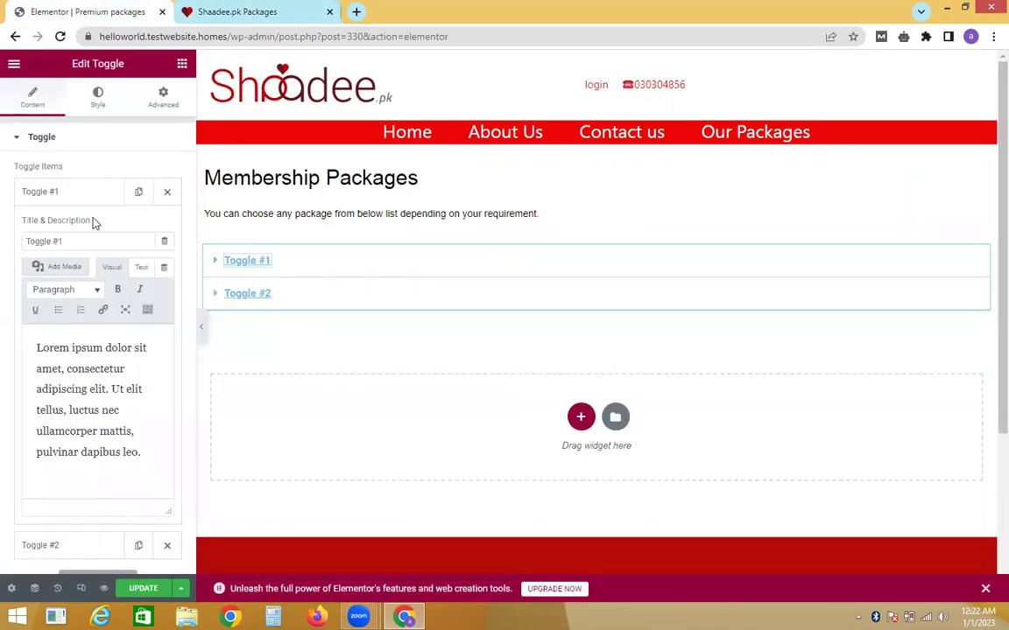
pyautogui.click(87, 197)
pyautogui.click(86, 197)
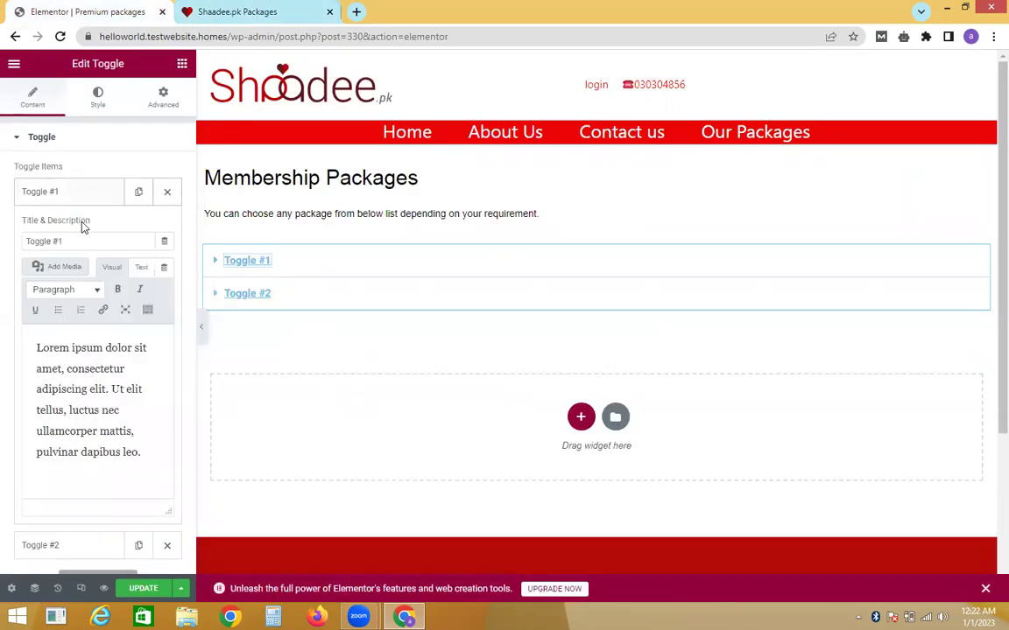
pyautogui.tripleClick(81, 240)
pyautogui.hotkey('ctrl', 'v')
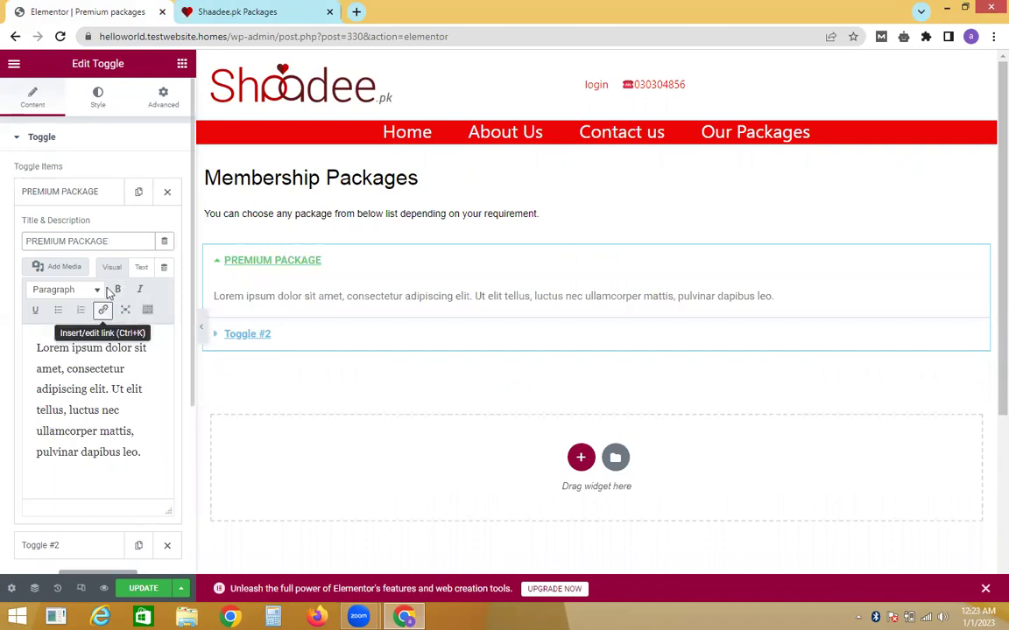
# Clear the placeholder description text of the PREMIUM PACKAGE toggle item.
pyautogui.doubleClick(113, 362)
pyautogui.hotkey('ctrl', 'a')
pyautogui.press('BackSpace')
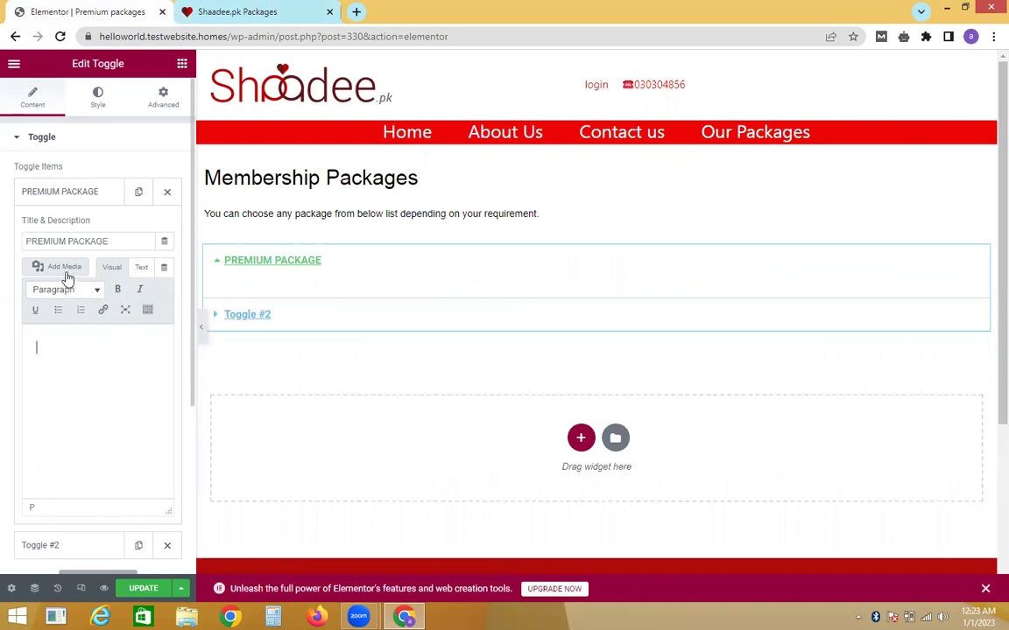
# Insert the image 5.jpg from the media library into the PREMIUM PACKAGE item's description.
pyautogui.click(65, 268)
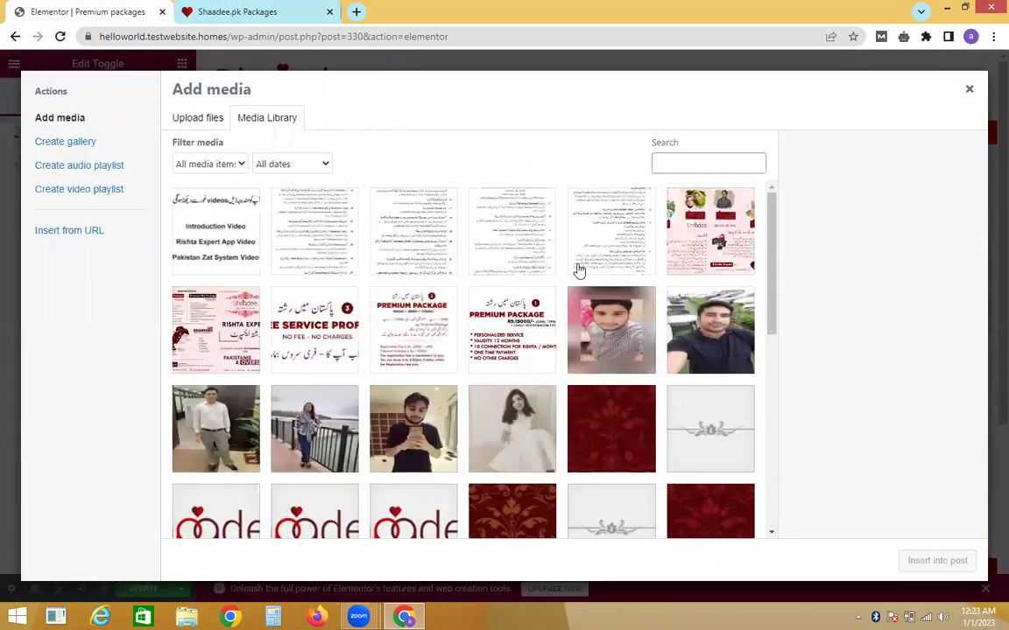
pyautogui.click(503, 324)
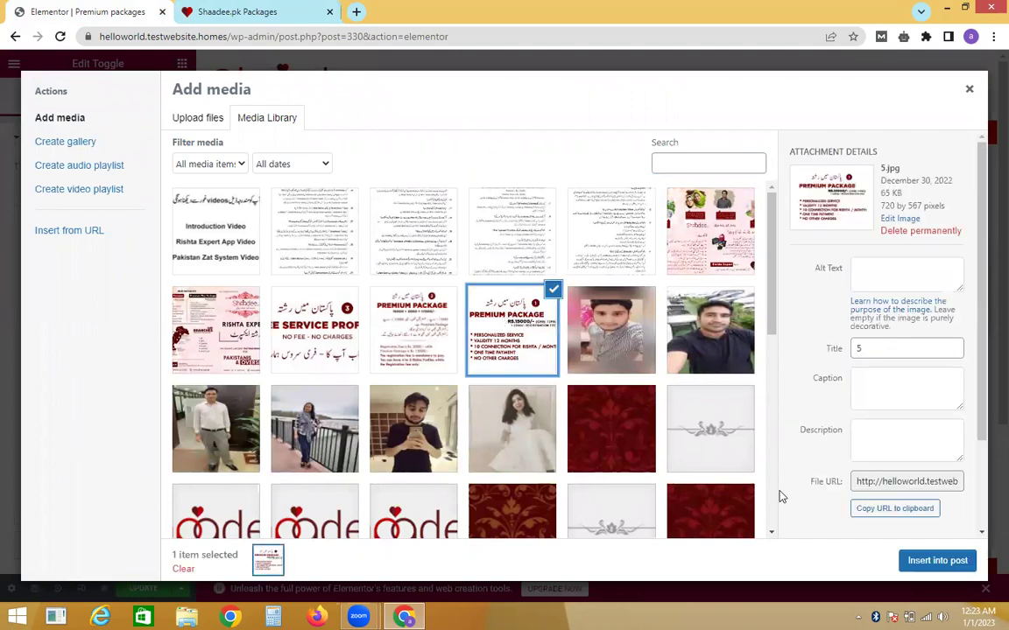
pyautogui.click(924, 562)
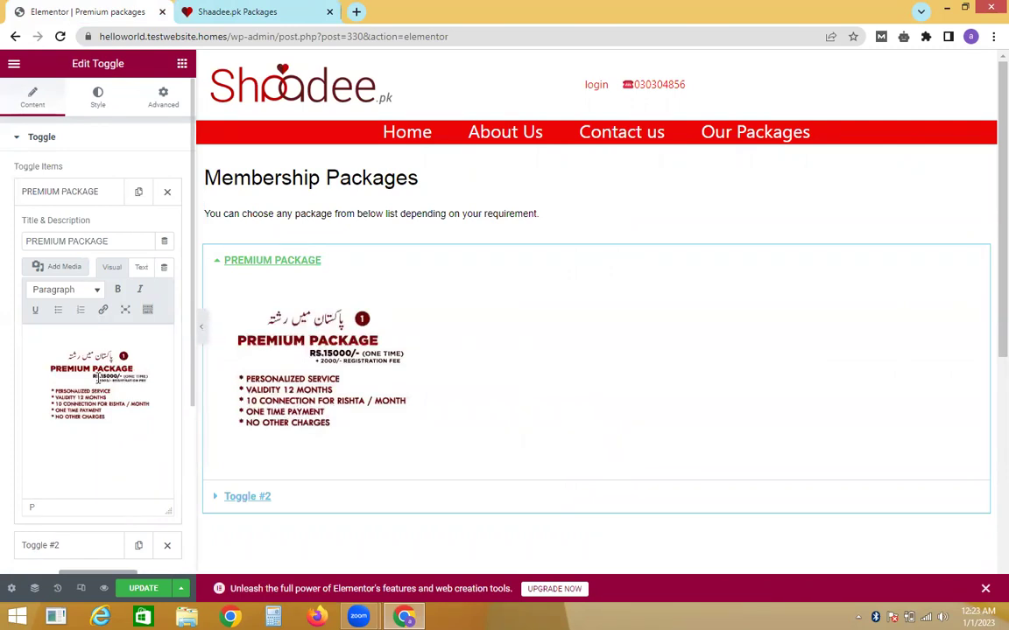
# Change the inserted PREMIUM PACKAGE image's size to Full Size – 720 × 567 and update it.
pyautogui.rightClick(98, 380)
pyautogui.click(117, 454)
pyautogui.click(140, 354)
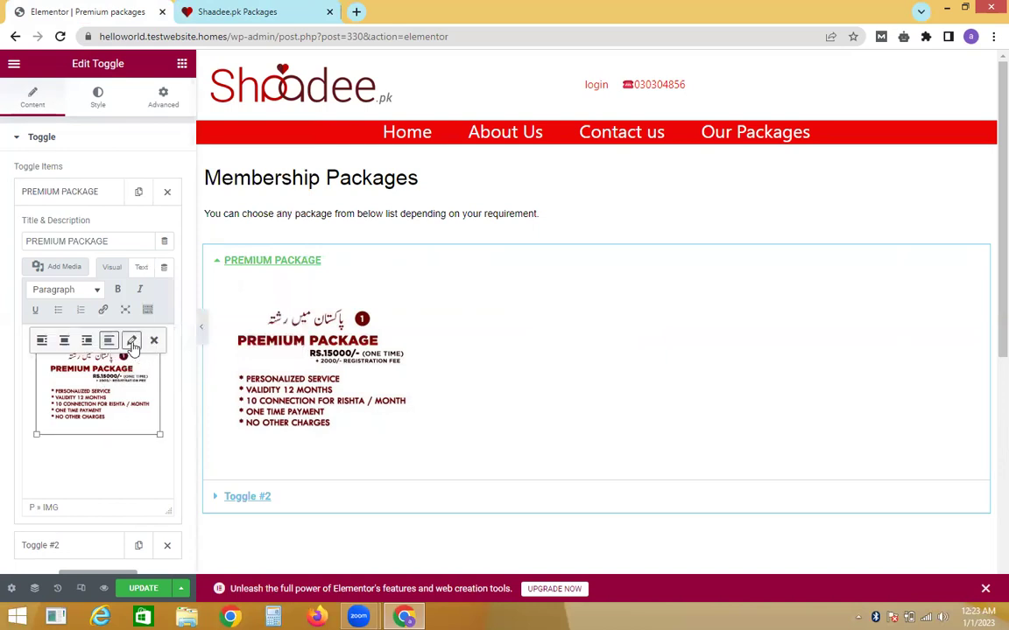
pyautogui.click(132, 341)
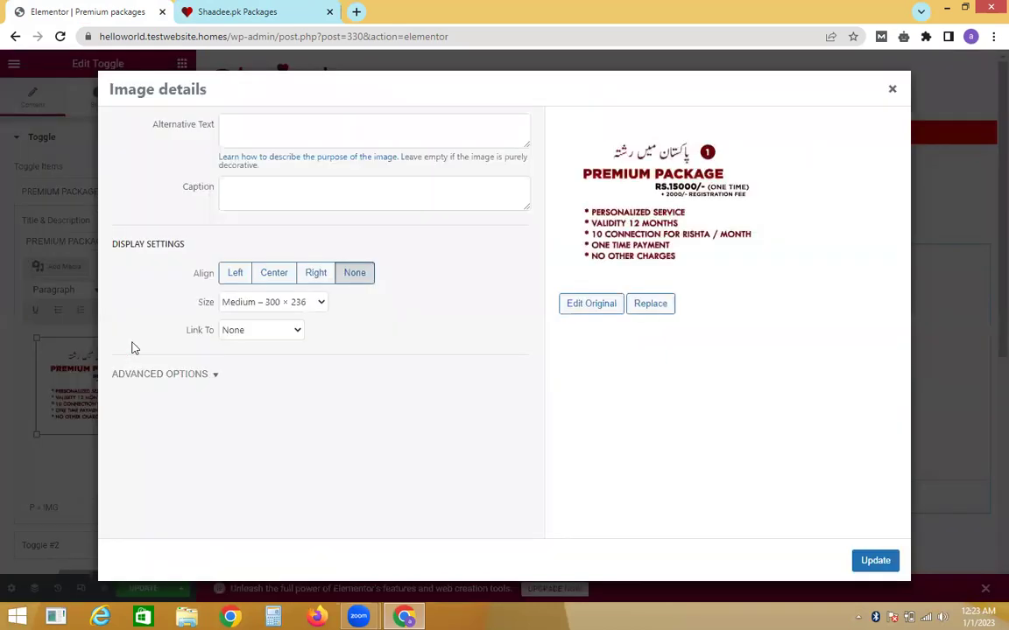
pyautogui.click(316, 304)
pyautogui.click(282, 346)
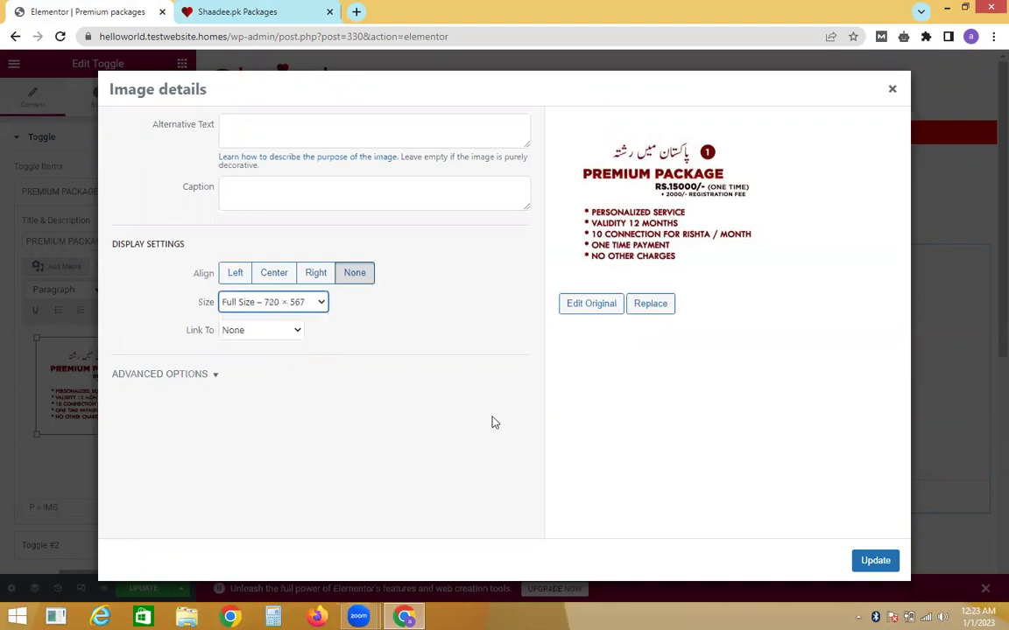
pyautogui.press('Return')
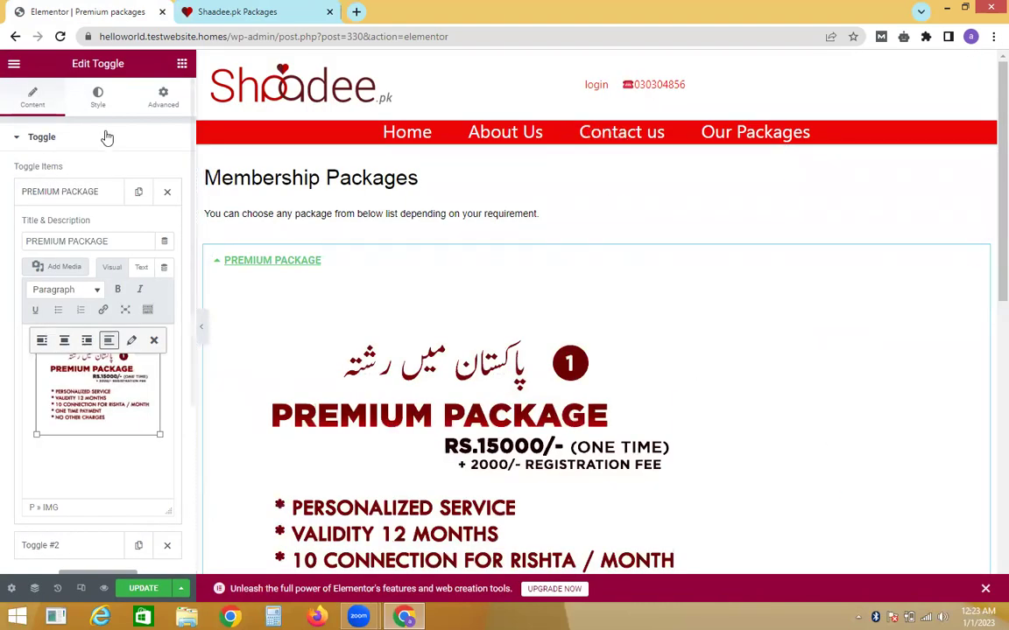
# Collapse and re-expand the PREMIUM PACKAGE toggle in the page preview to check how it behaves.
pyautogui.click(97, 97)
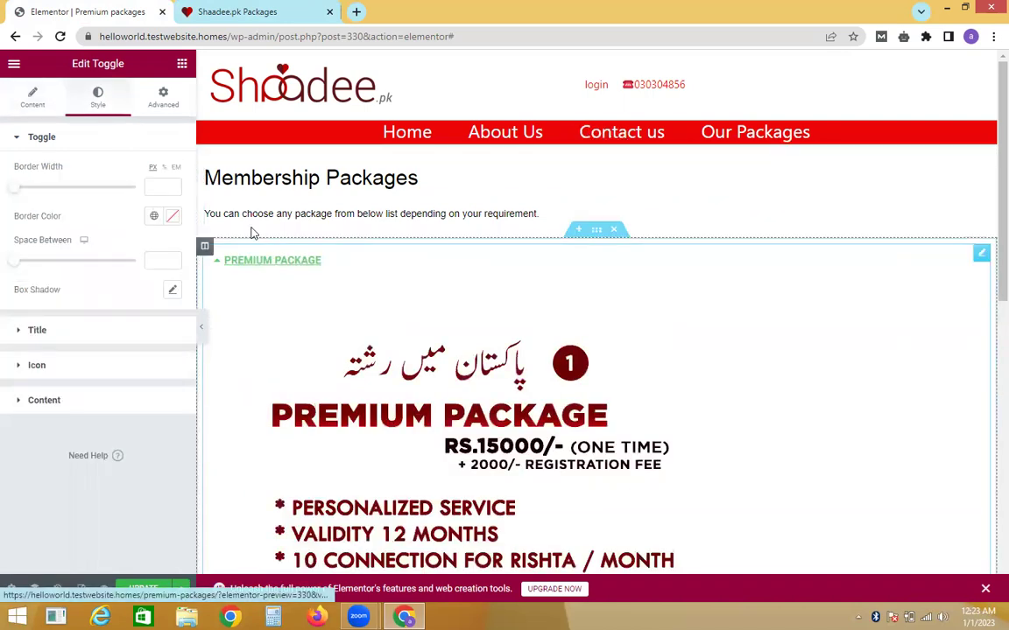
pyautogui.click(260, 262)
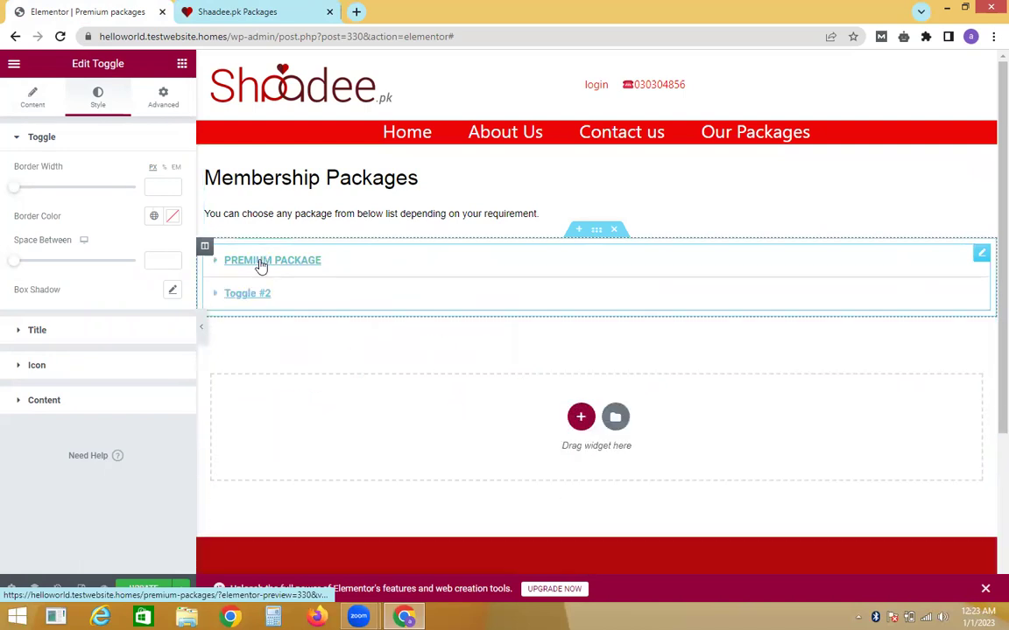
pyautogui.click(260, 262)
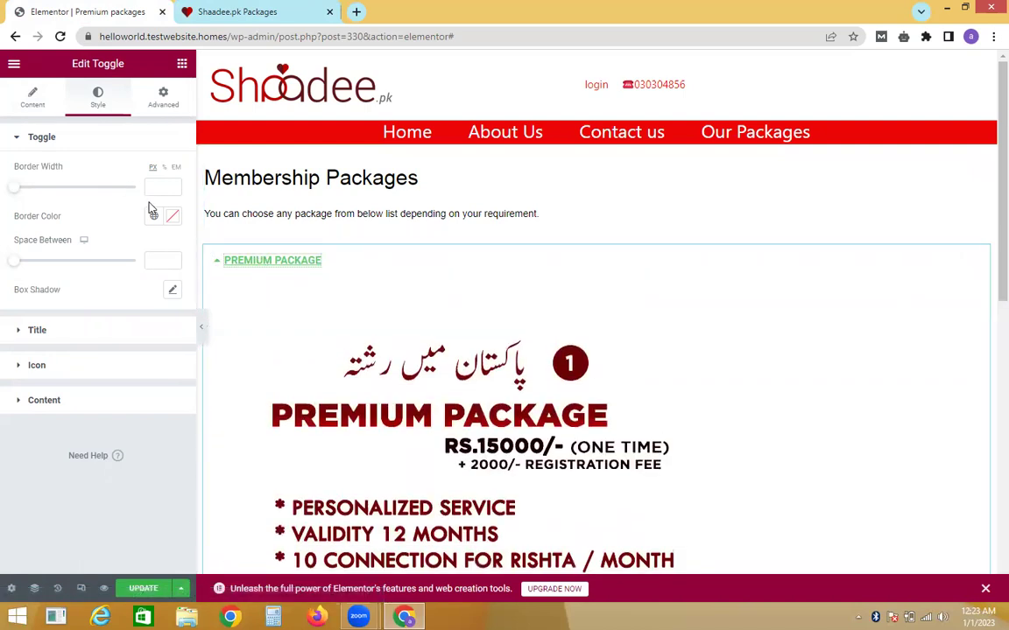
pyautogui.click(164, 104)
pyautogui.click(104, 98)
pyautogui.click(34, 102)
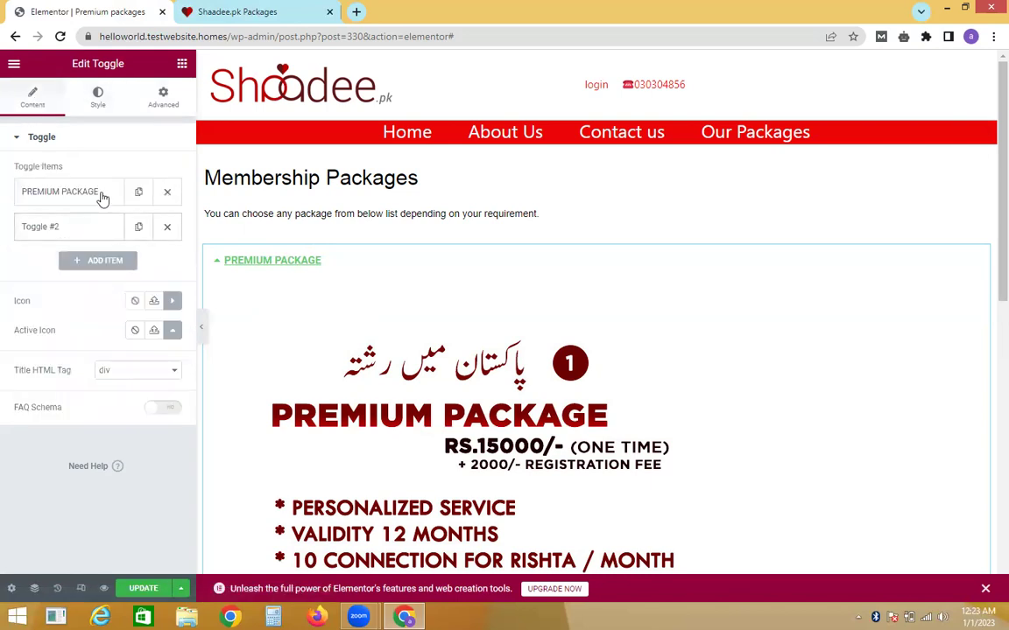
pyautogui.click(102, 195)
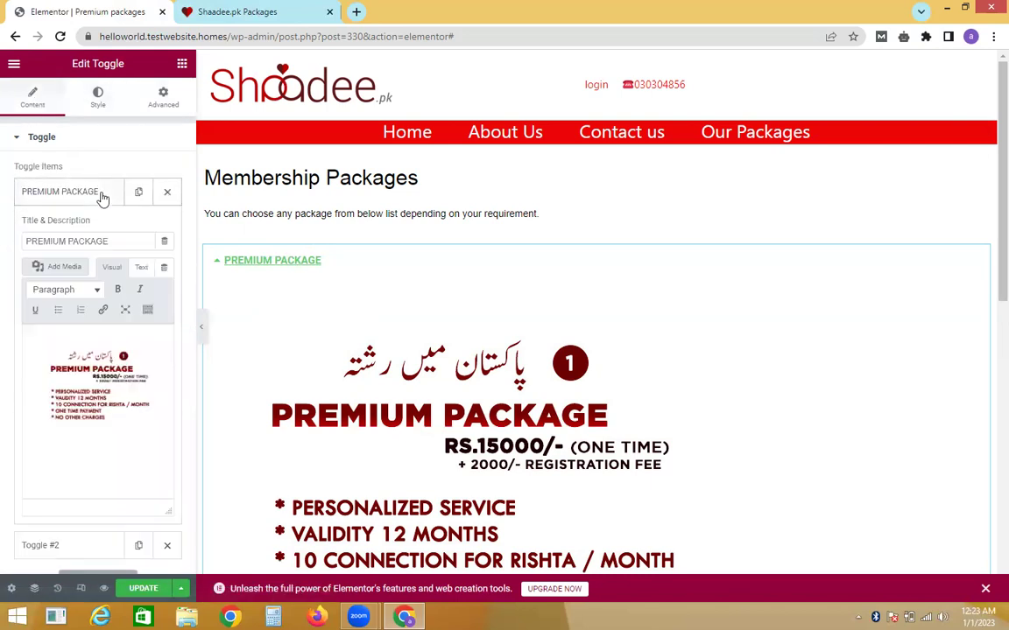
pyautogui.click(165, 245)
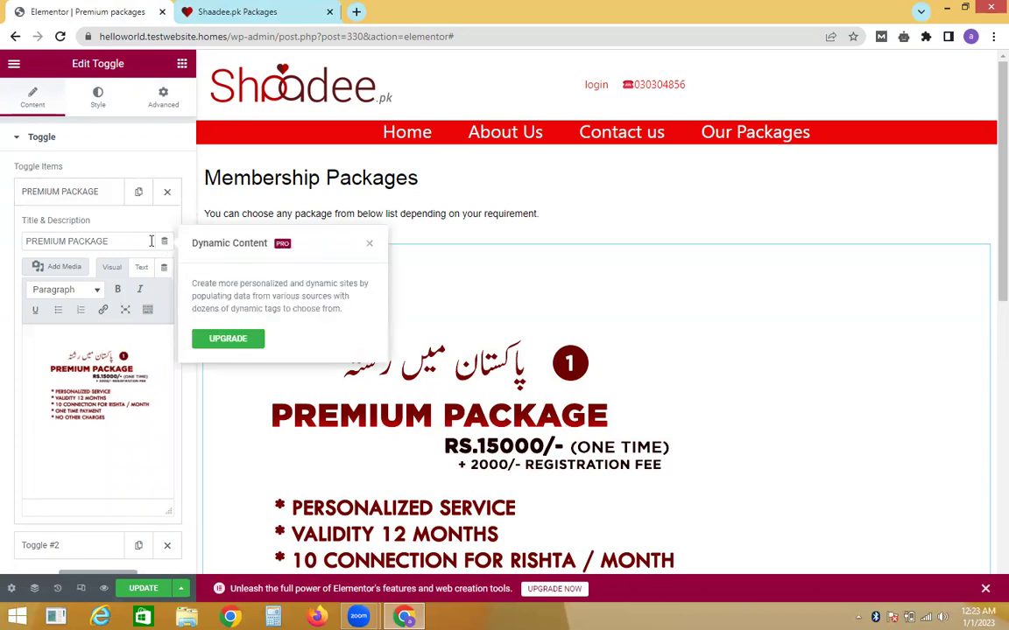
pyautogui.click(501, 315)
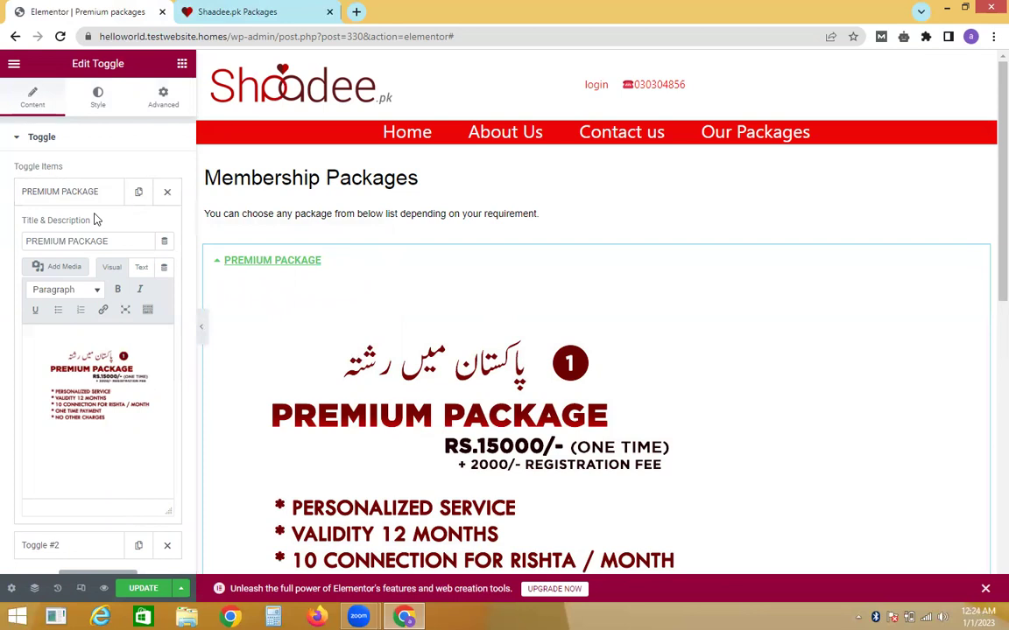
# Set the toggle title's active color to red #E60D0D, using the shaadee.pk Packages page as the reference.
pyautogui.click(99, 95)
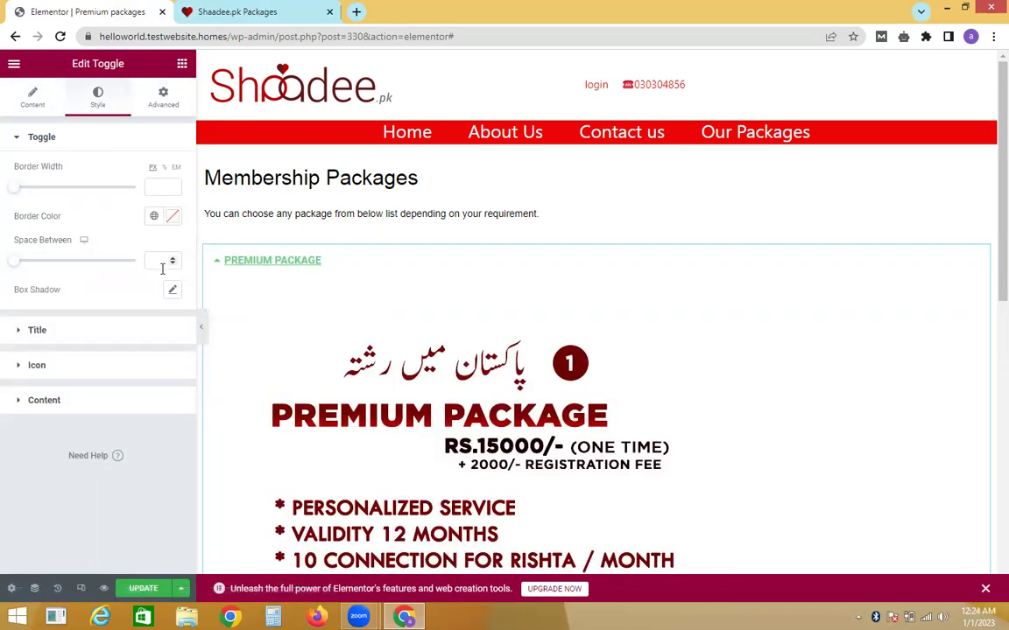
pyautogui.click(102, 333)
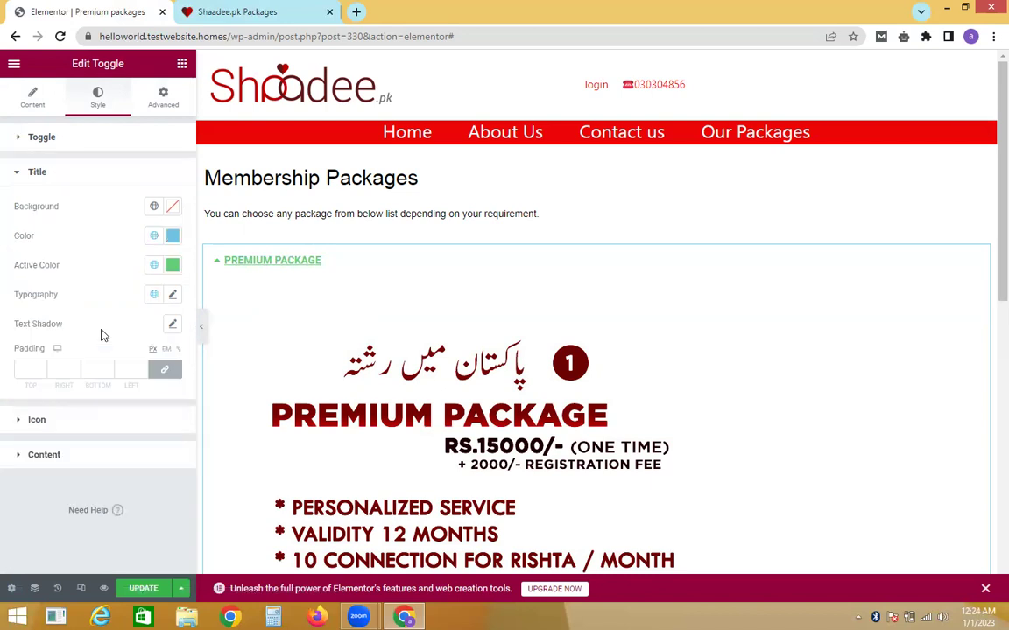
pyautogui.click(174, 266)
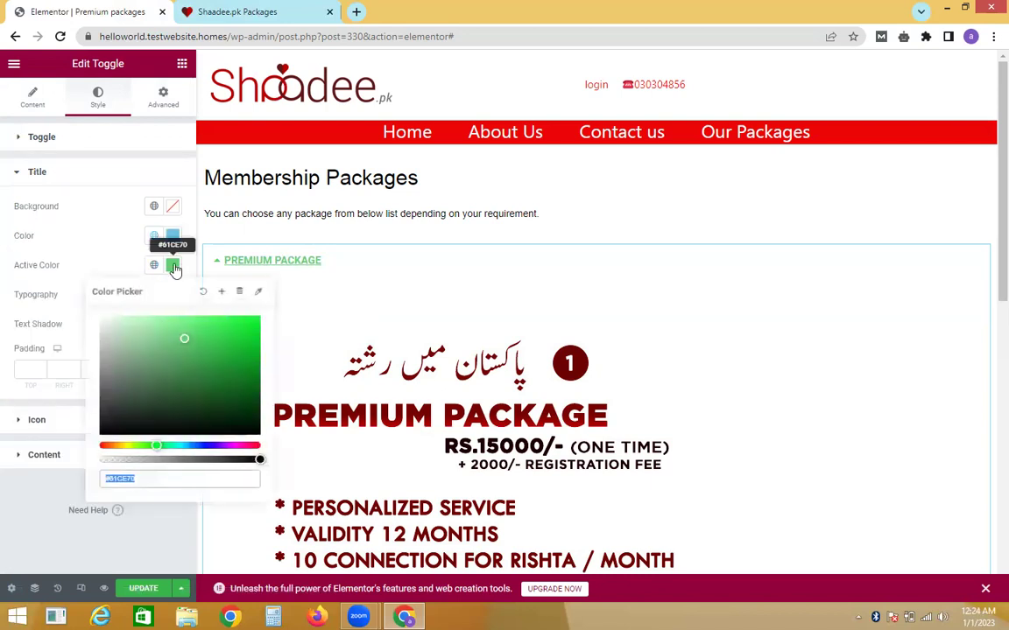
pyautogui.click(257, 7)
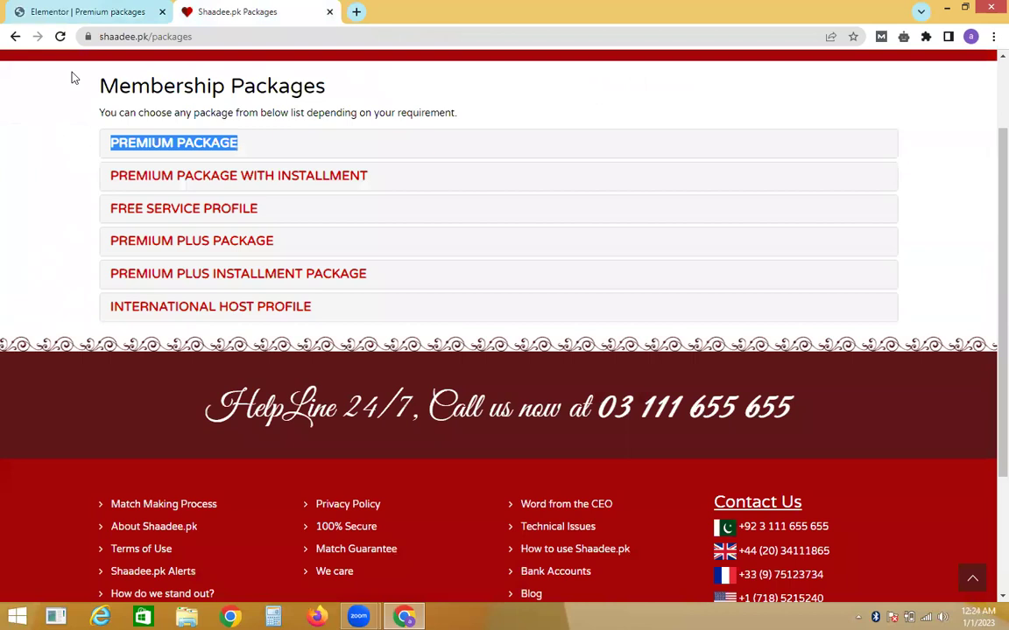
pyautogui.click(78, 11)
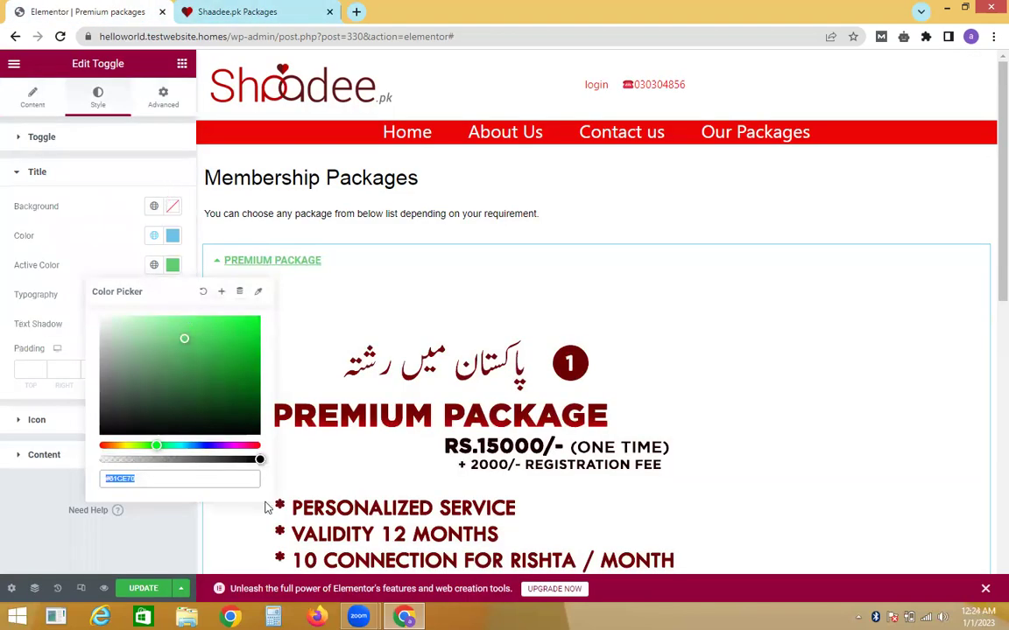
pyautogui.click(214, 357)
pyautogui.moveTo(253, 447); pyautogui.dragTo(265, 456)
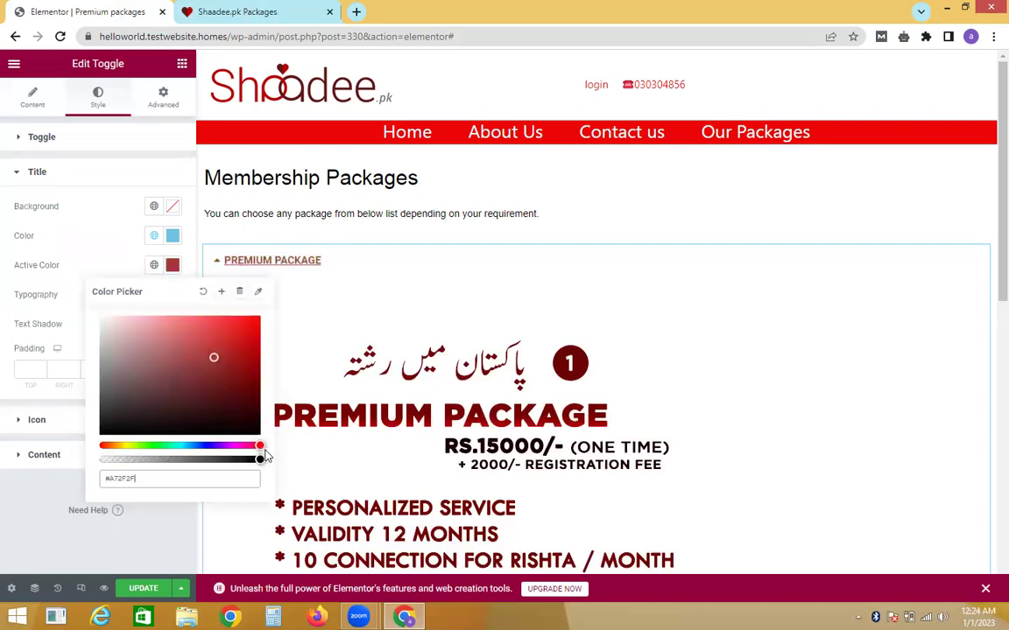
pyautogui.click(249, 331)
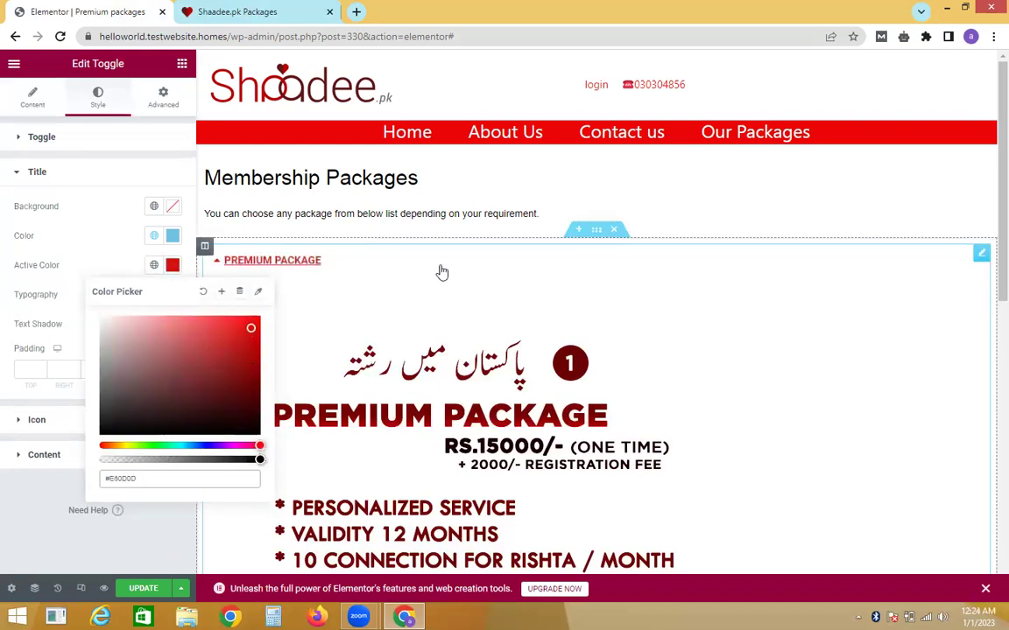
pyautogui.click(531, 210)
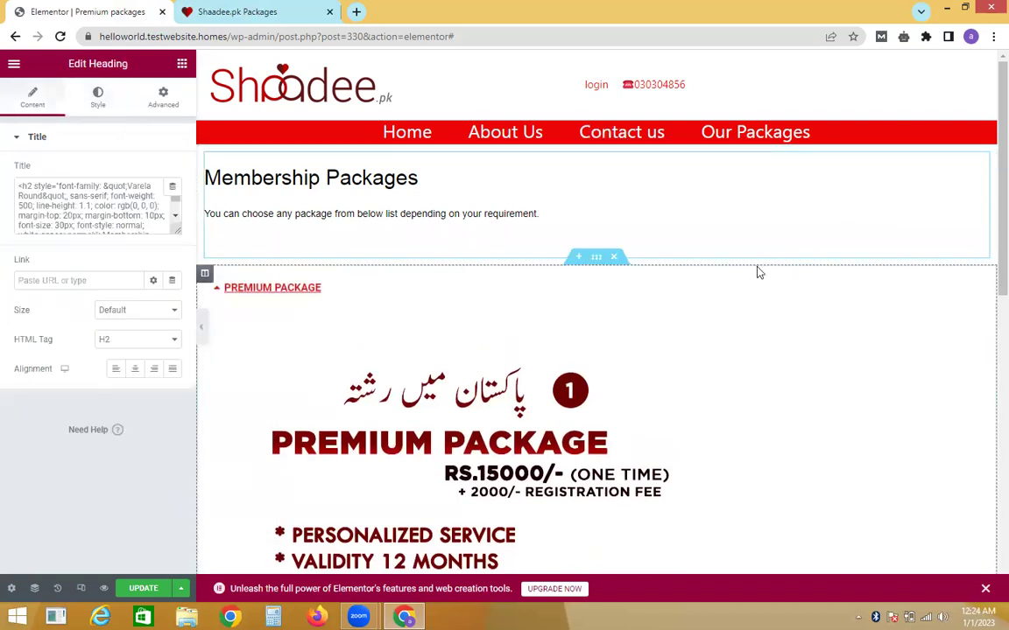
# Review the full-size package image in the preview and open the second toggle item's content settings.
pyautogui.scroll(-3, 986, 245)
pyautogui.scroll(-1, 989, 342)
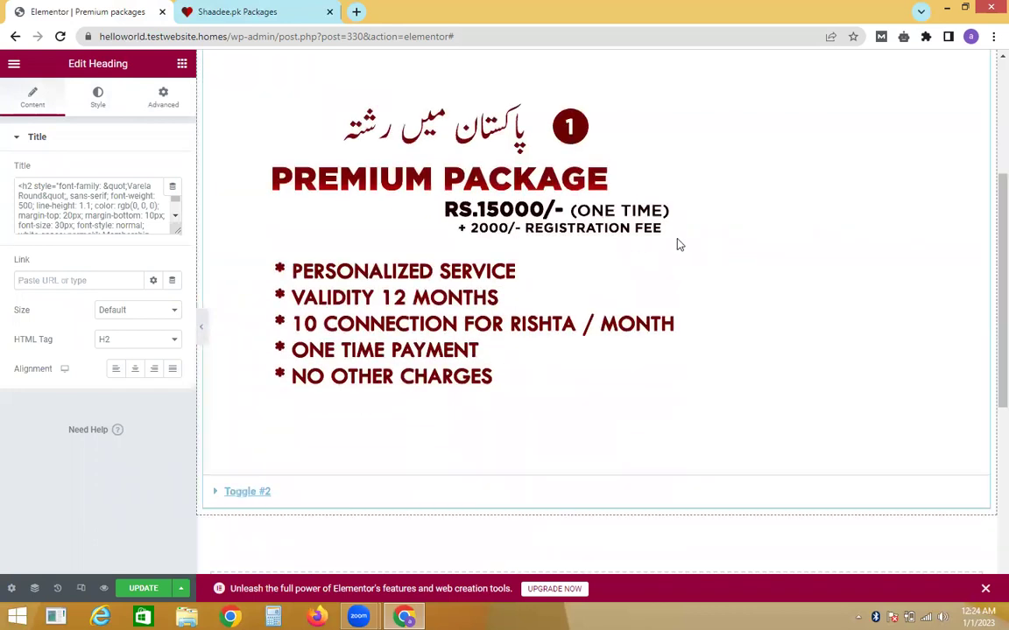
pyautogui.scroll(3, 986, 348)
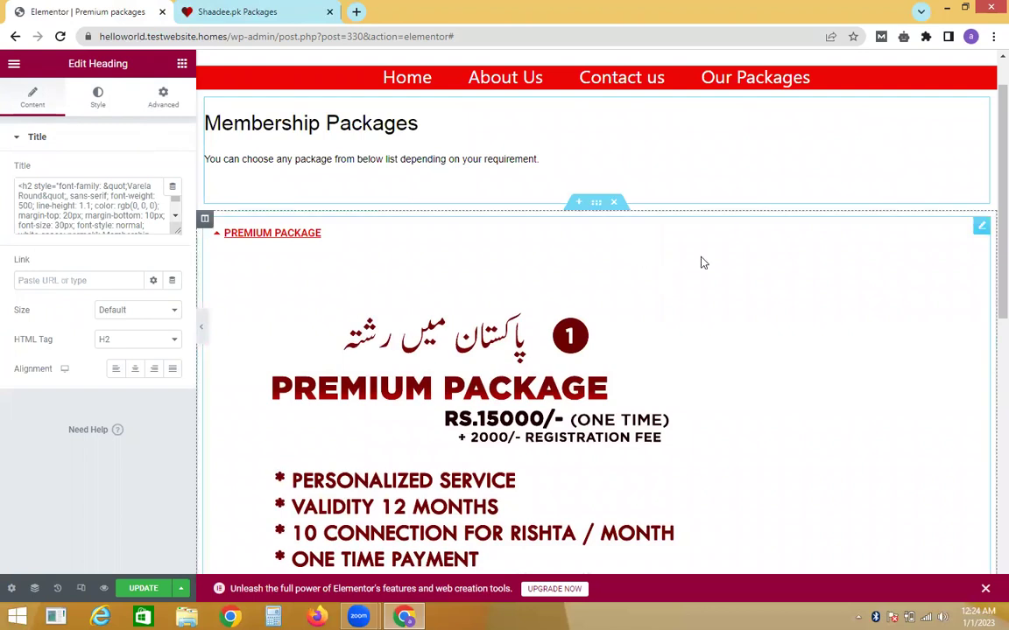
pyautogui.scroll(-3, 987, 263)
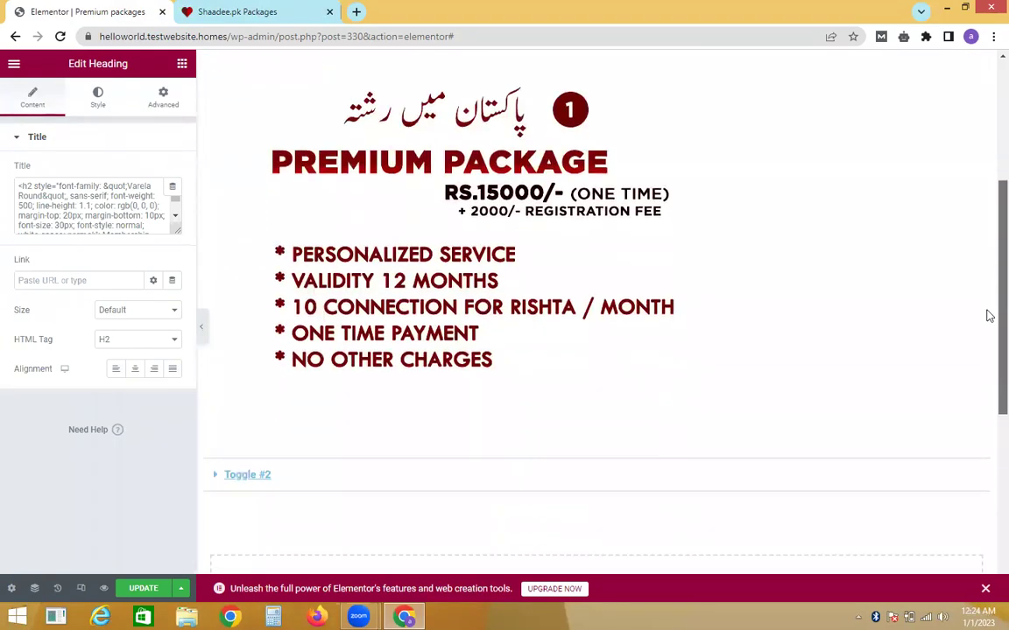
pyautogui.click(242, 480)
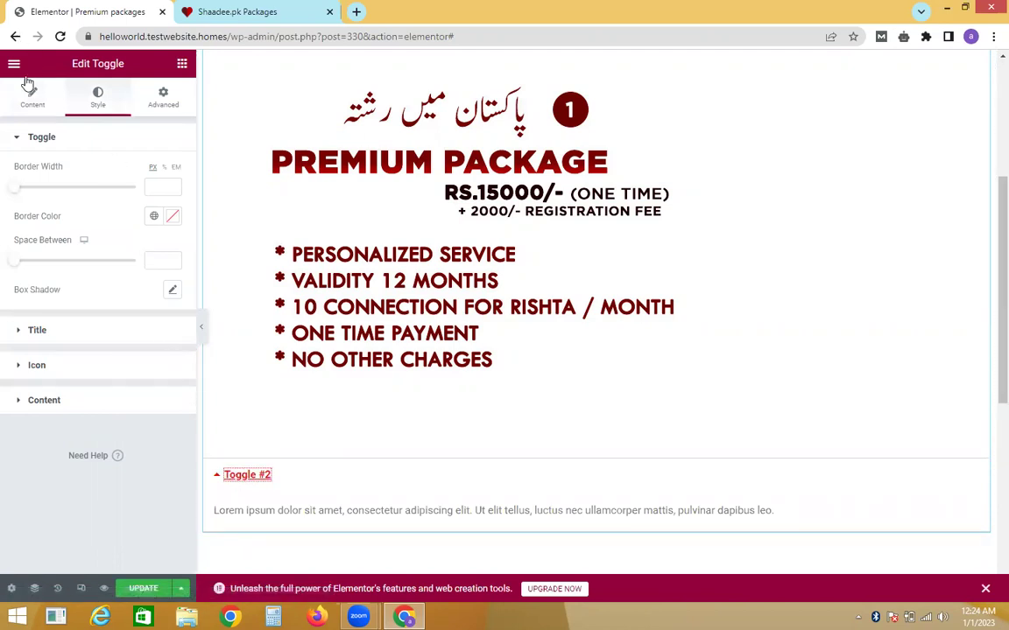
pyautogui.click(34, 102)
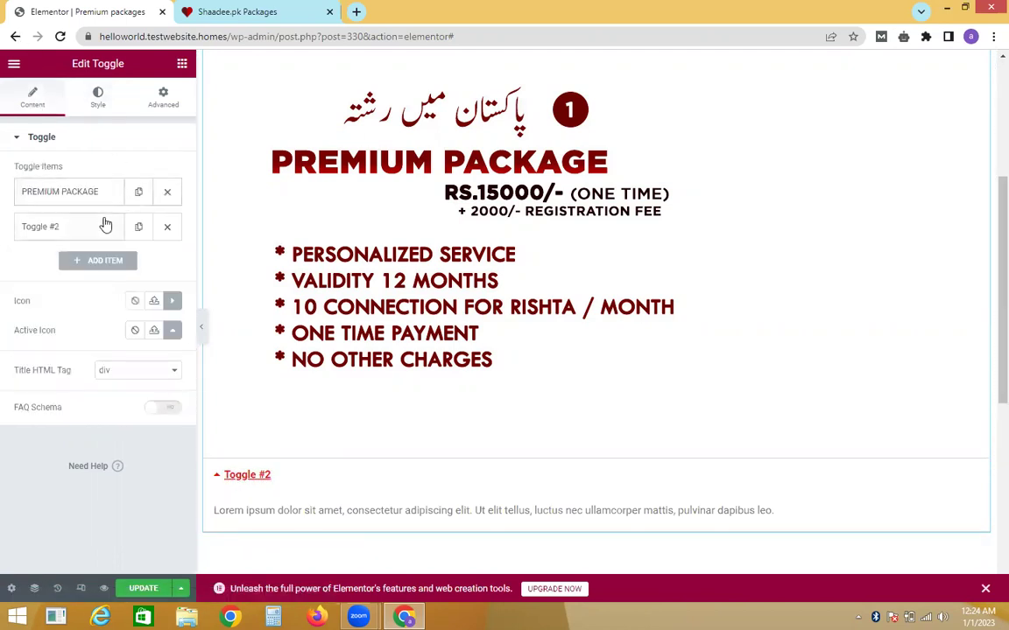
pyautogui.click(99, 228)
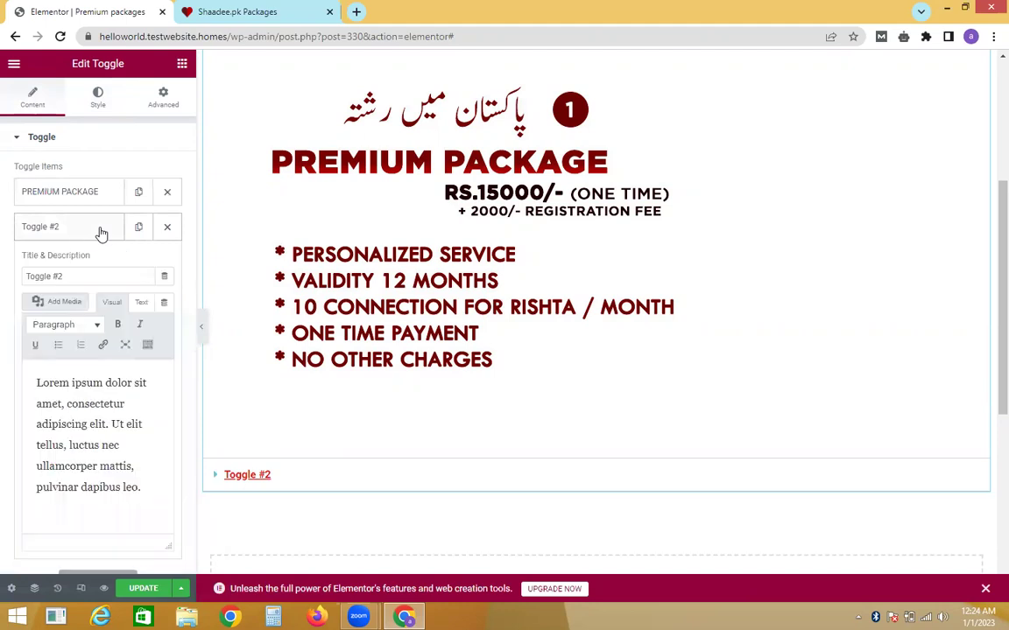
# Set the second toggle item's title to "PREMIUM PACKAGE WITH INSTALLMENT", copied from the shaadee.pk Packages page.
pyautogui.click(203, 8)
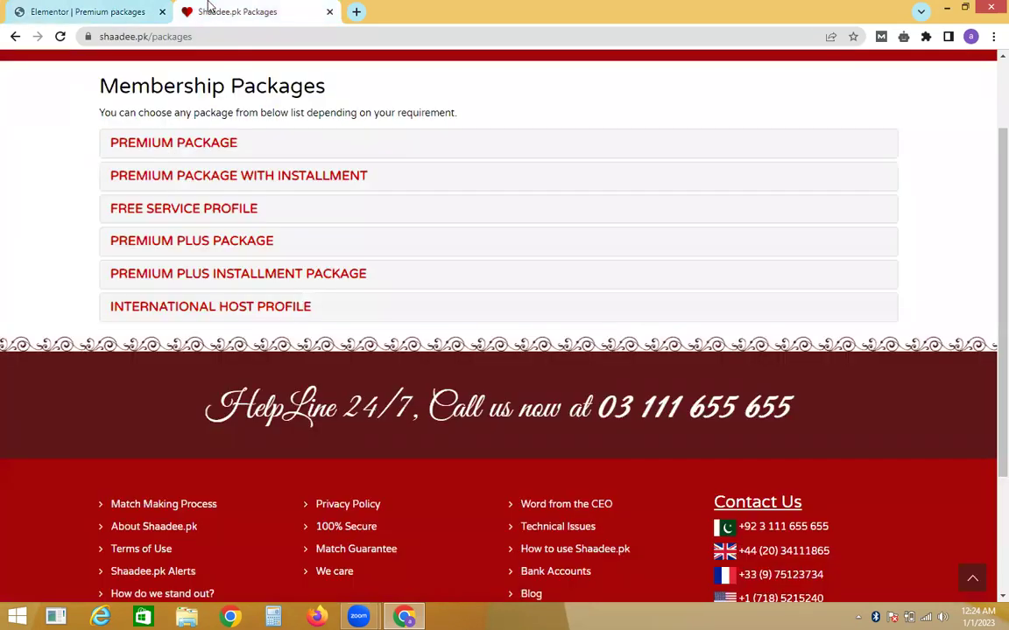
pyautogui.click(259, 178)
pyautogui.moveTo(393, 182); pyautogui.dragTo(88, 162)
pyautogui.click(130, 166)
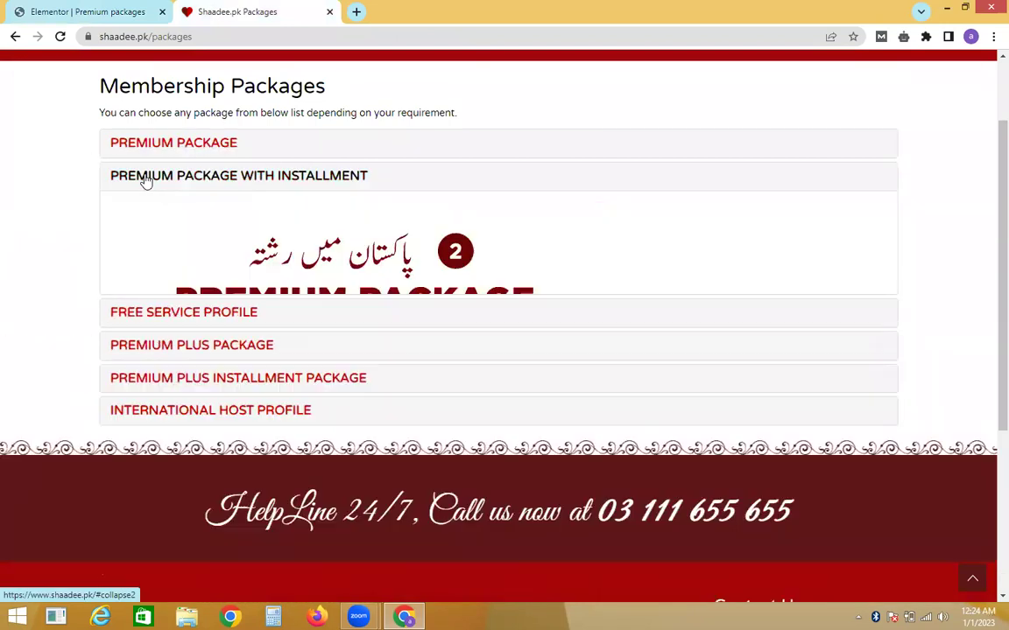
pyautogui.click(145, 181)
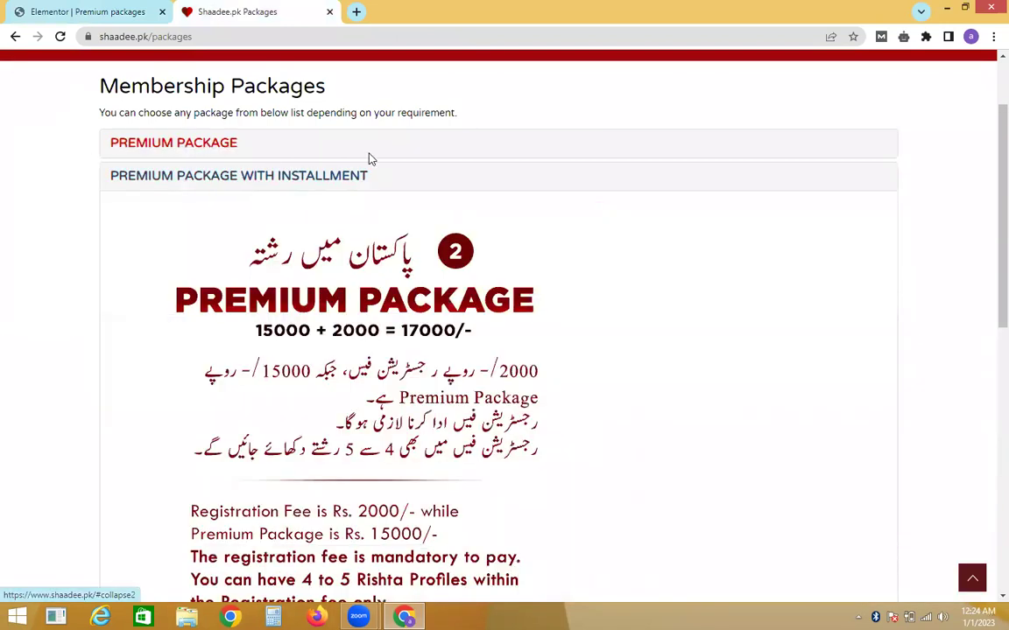
pyautogui.moveTo(369, 177); pyautogui.dragTo(116, 170)
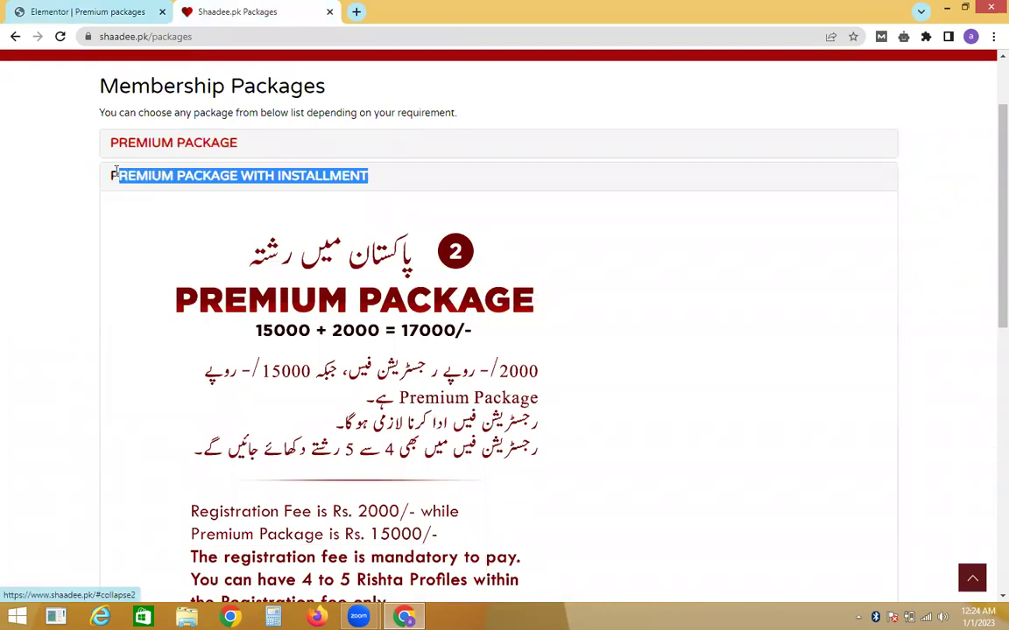
pyautogui.click(81, 11)
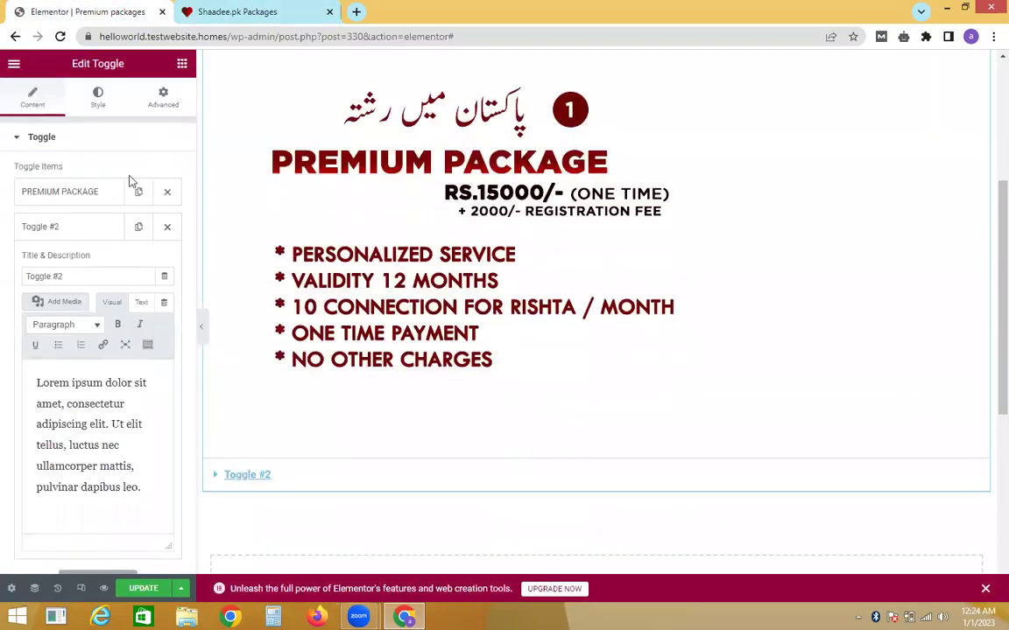
pyautogui.click(79, 274)
pyautogui.hotkey('ctrl', 'a')
pyautogui.write('PREMIUM PACKAGE WITH INSTALLMENT')
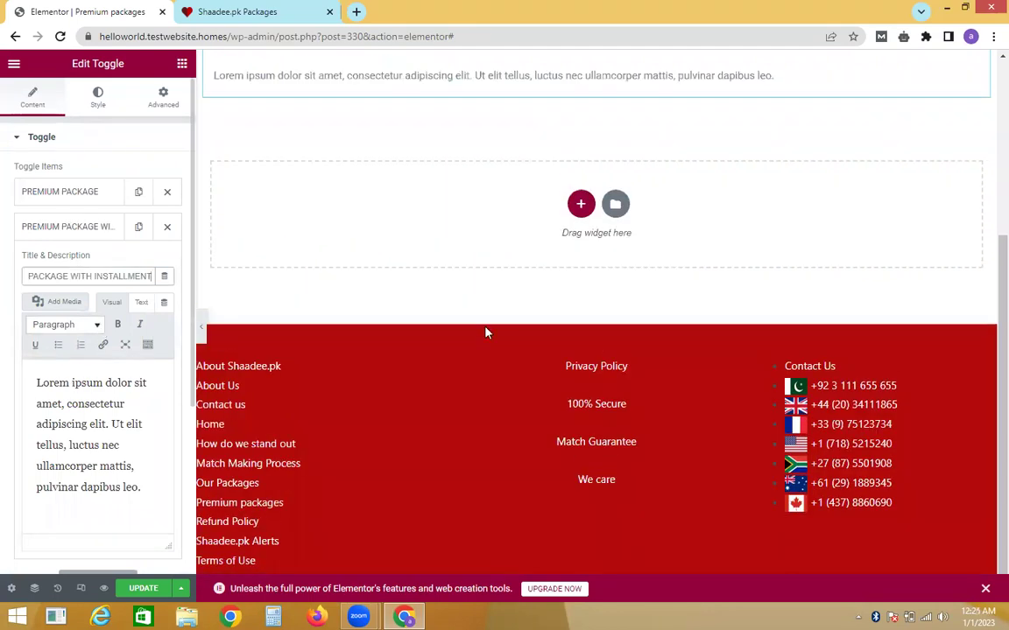
pyautogui.scroll(1, 986, 288)
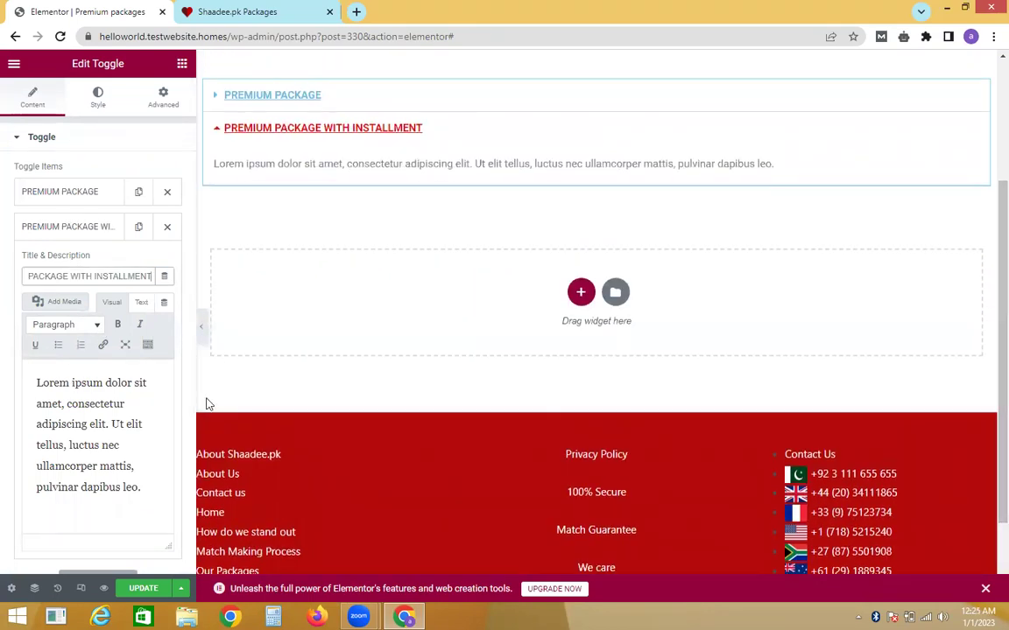
# Replace the placeholder text in the PREMIUM PACKAGE WITH INSTALLMENT toggle item with the image 5-1.jpg from the media library.
pyautogui.click(111, 404)
pyautogui.hotkey('ctrl', 'a')
pyautogui.press('BackSpace')
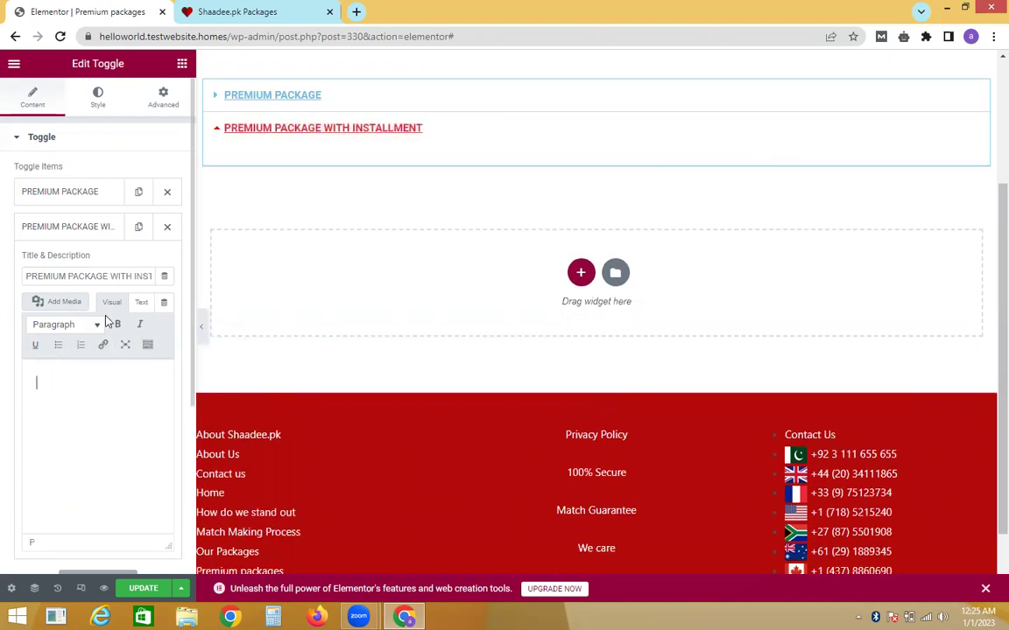
pyautogui.click(58, 302)
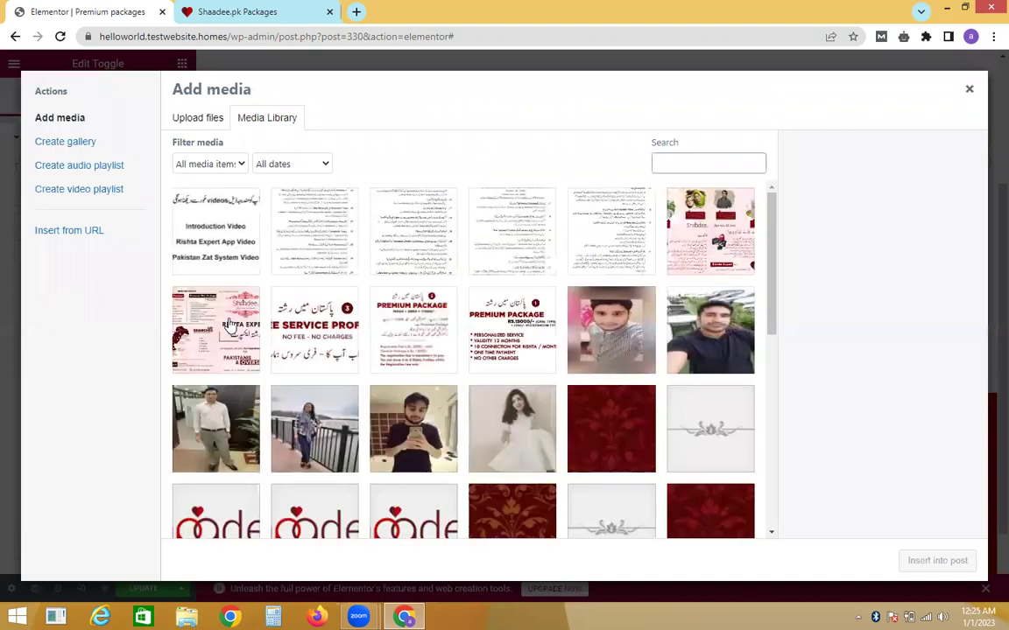
pyautogui.click(386, 341)
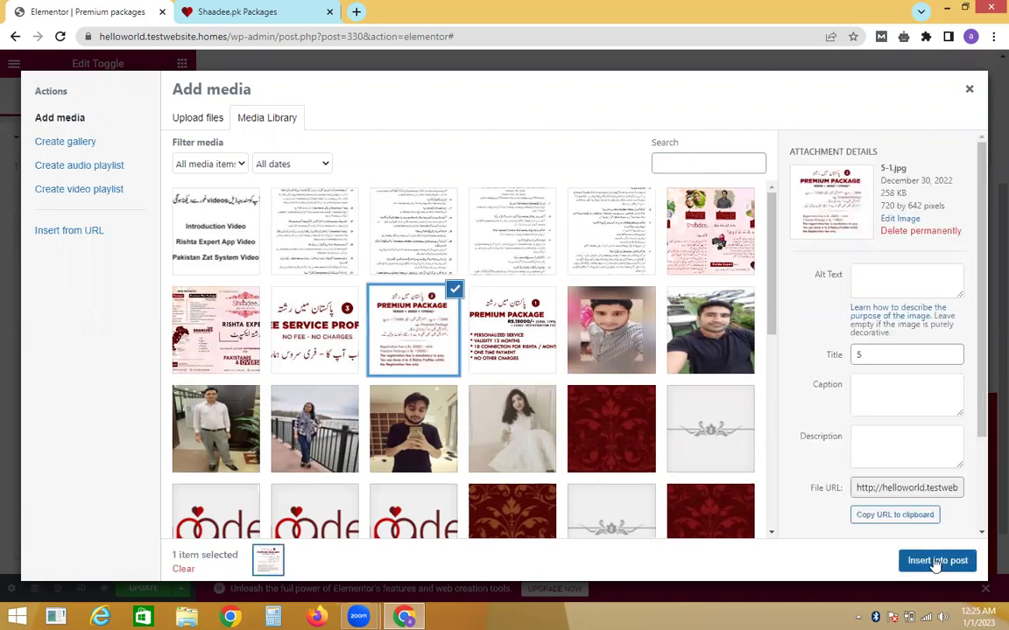
pyautogui.click(937, 560)
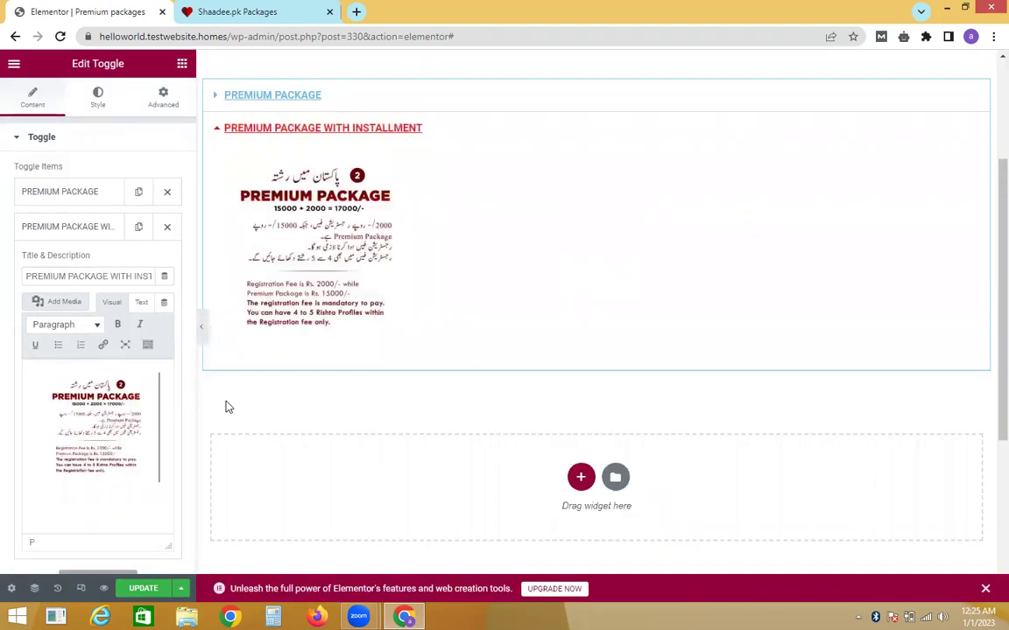
# Set the inserted package image to Full Size – 720 × 642 and check it in the page preview.
pyautogui.click(131, 412)
pyautogui.click(131, 376)
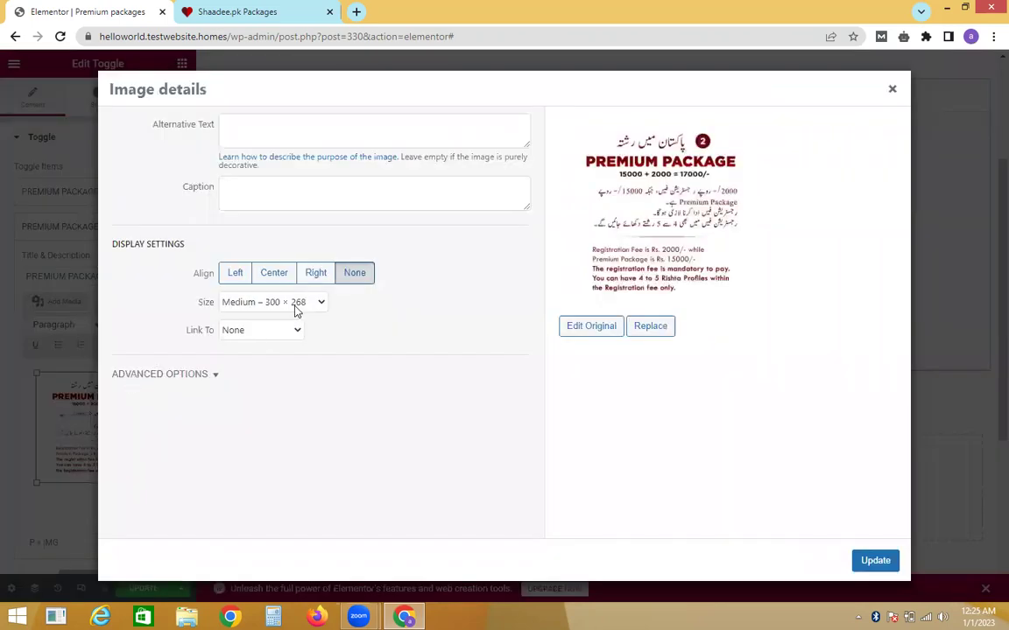
pyautogui.click(296, 308)
pyautogui.click(265, 344)
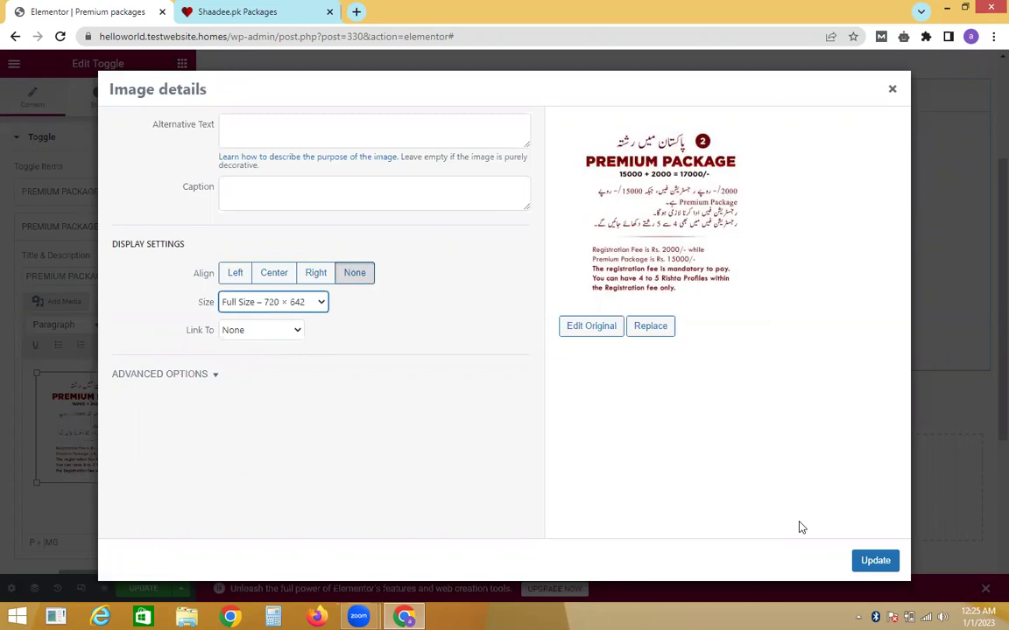
pyautogui.press('Return')
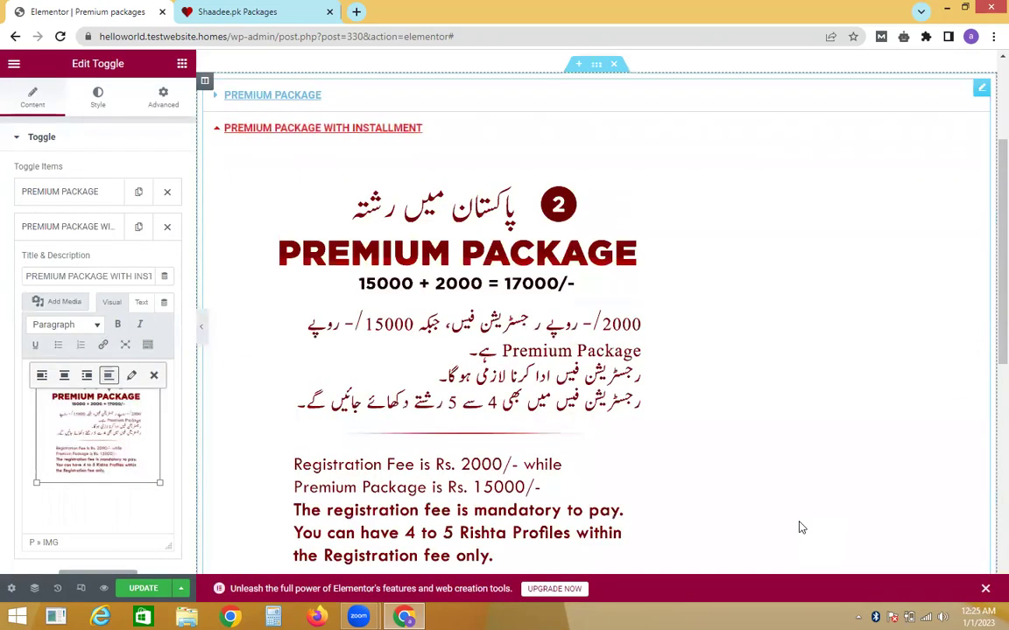
pyautogui.scroll(2, 987, 203)
pyautogui.scroll(-3, 988, 203)
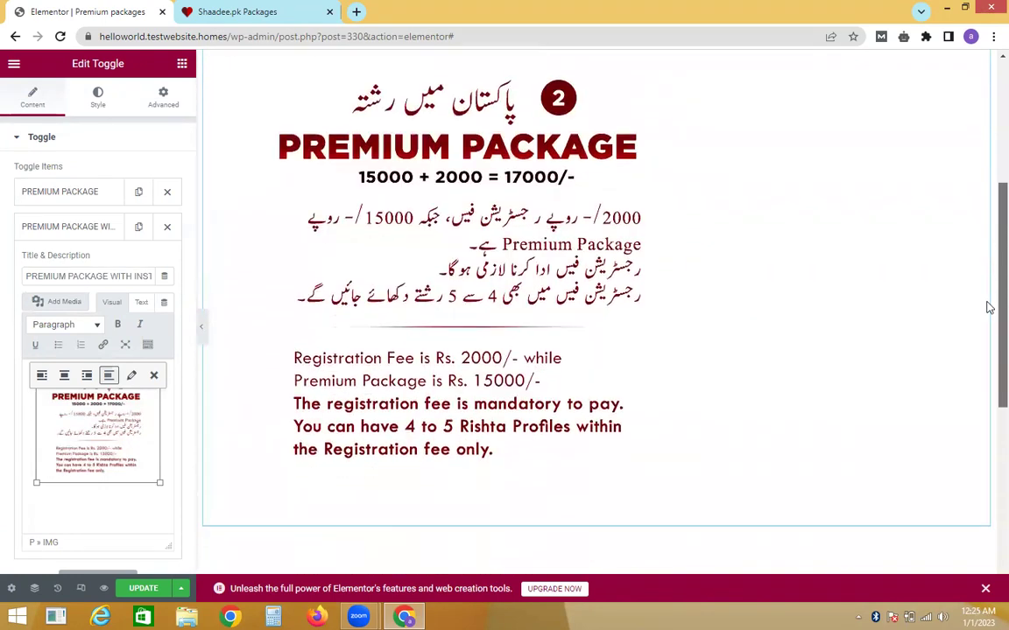
pyautogui.scroll(2, 989, 306)
# Look through the packages on the shaadee.pk Packages page, and open and skim the site's Rishta Expert Introduction page.
pyautogui.click(202, 9)
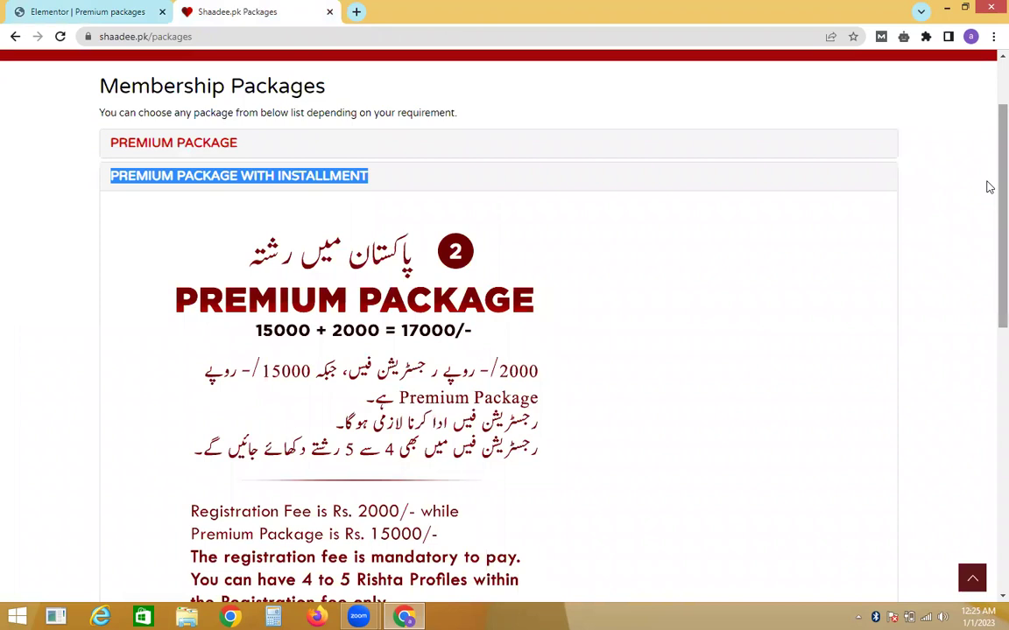
pyautogui.scroll(-5, 986, 265)
pyautogui.scroll(3, 987, 263)
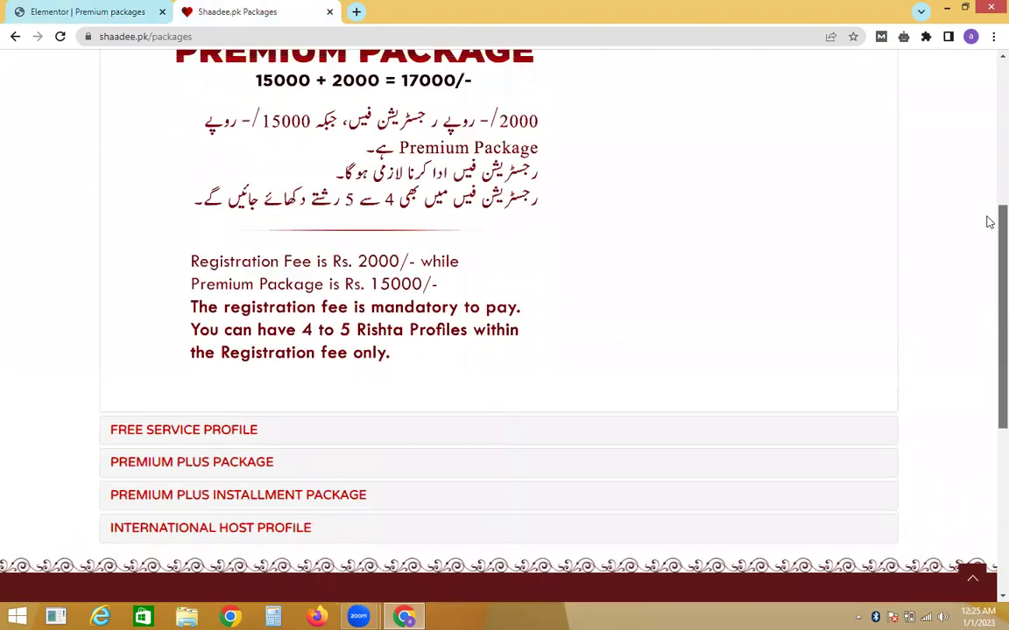
pyautogui.scroll(-3, 986, 351)
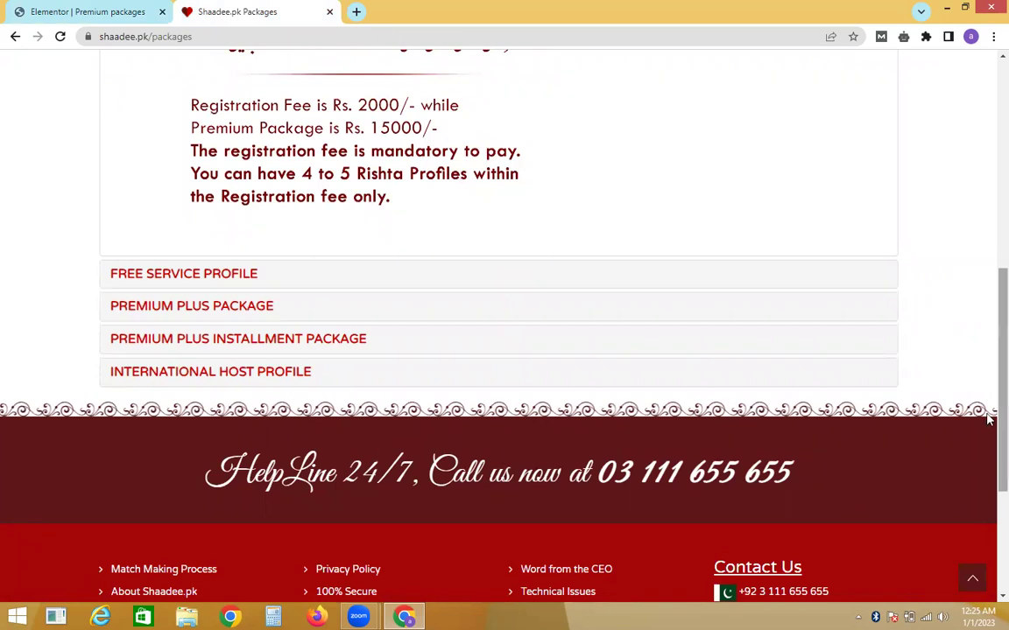
pyautogui.scroll(5, 986, 193)
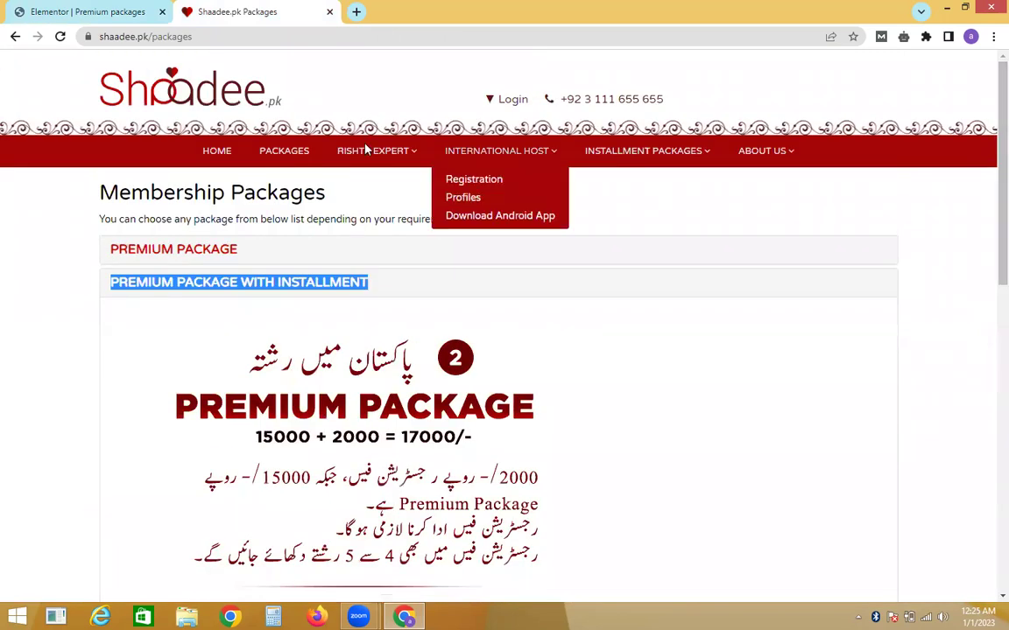
pyautogui.moveTo(367, 156)
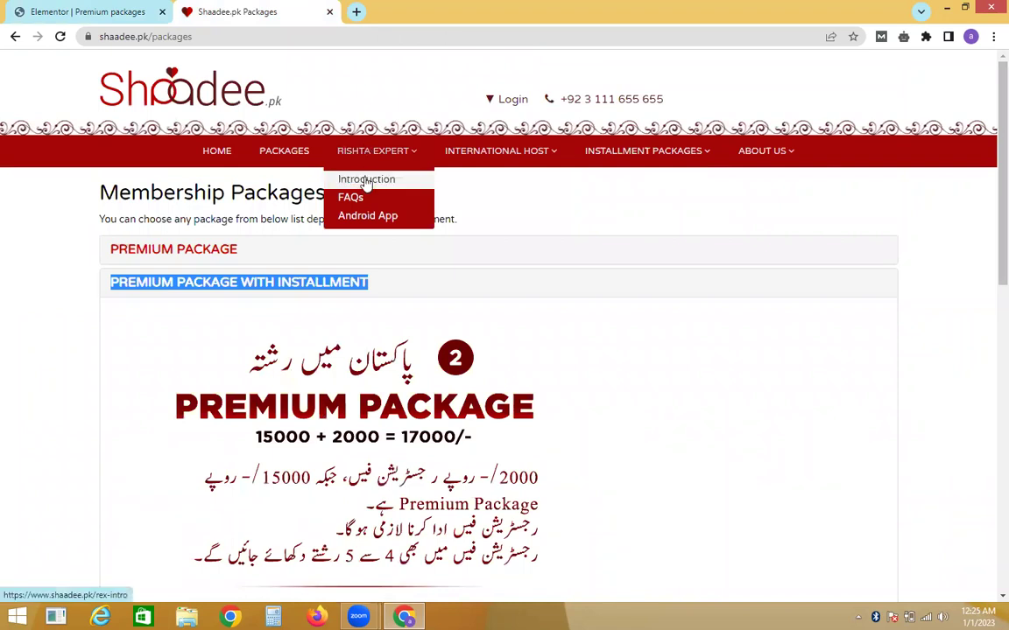
pyautogui.click(367, 179)
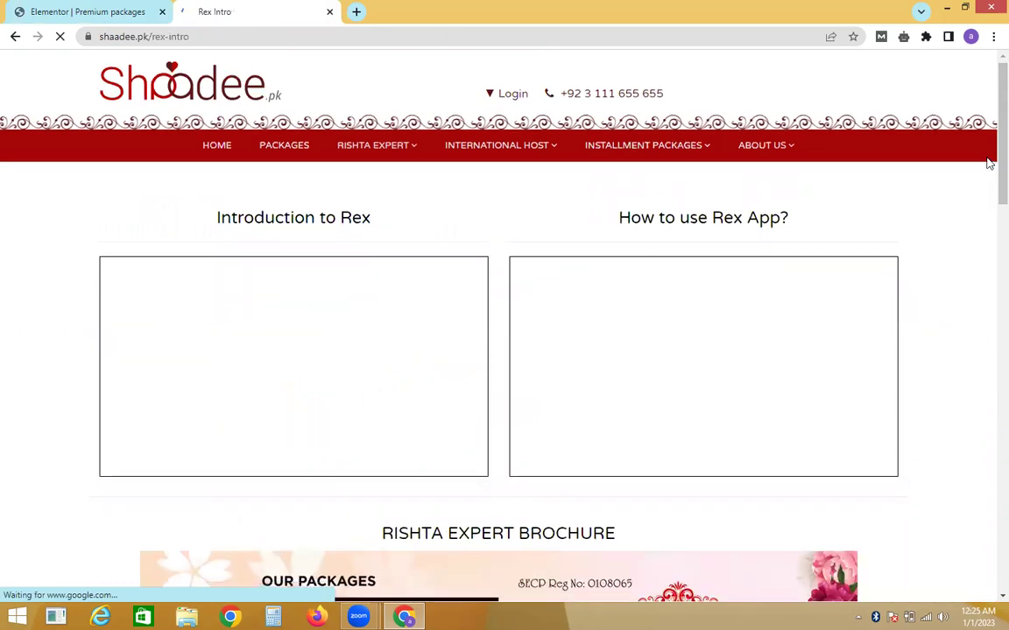
pyautogui.scroll(-6, 988, 241)
pyautogui.scroll(3, 988, 245)
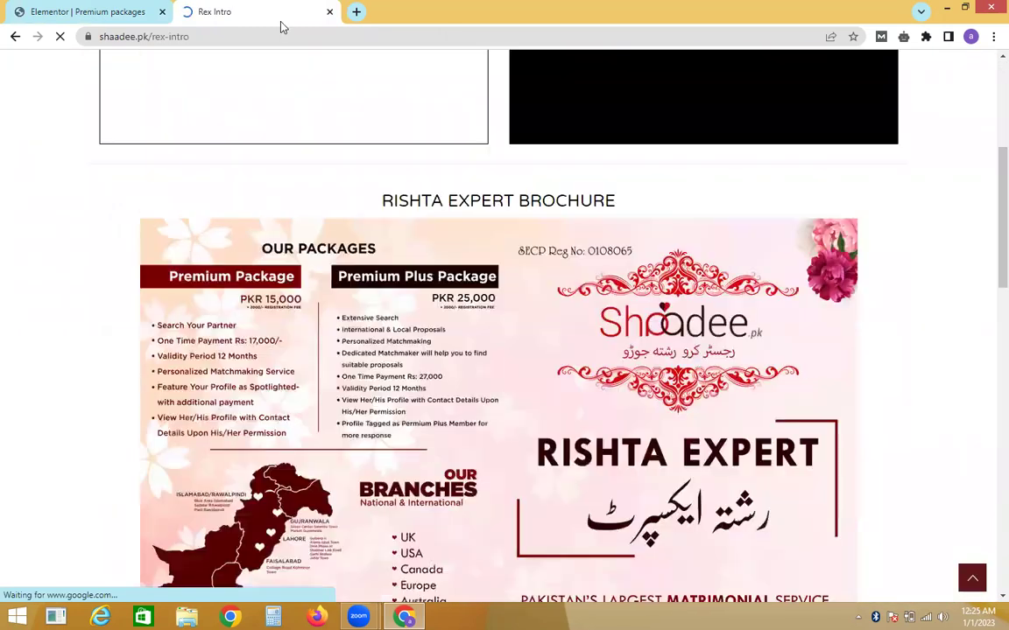
# Return to the Premium packages page, save its changes and exit the Elementor editor.
pyautogui.click(101, 9)
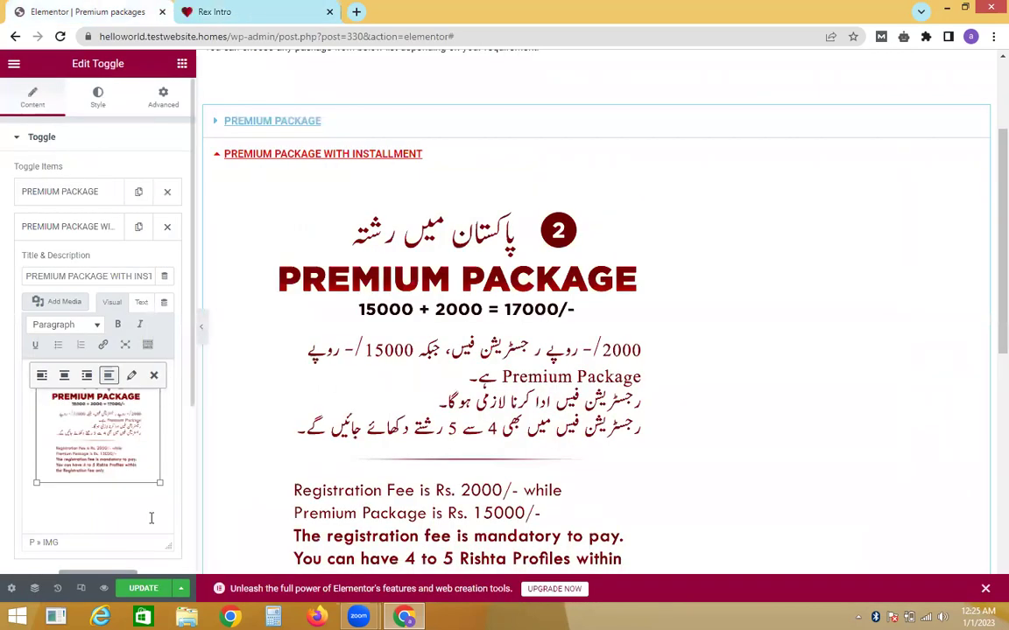
pyautogui.click(148, 592)
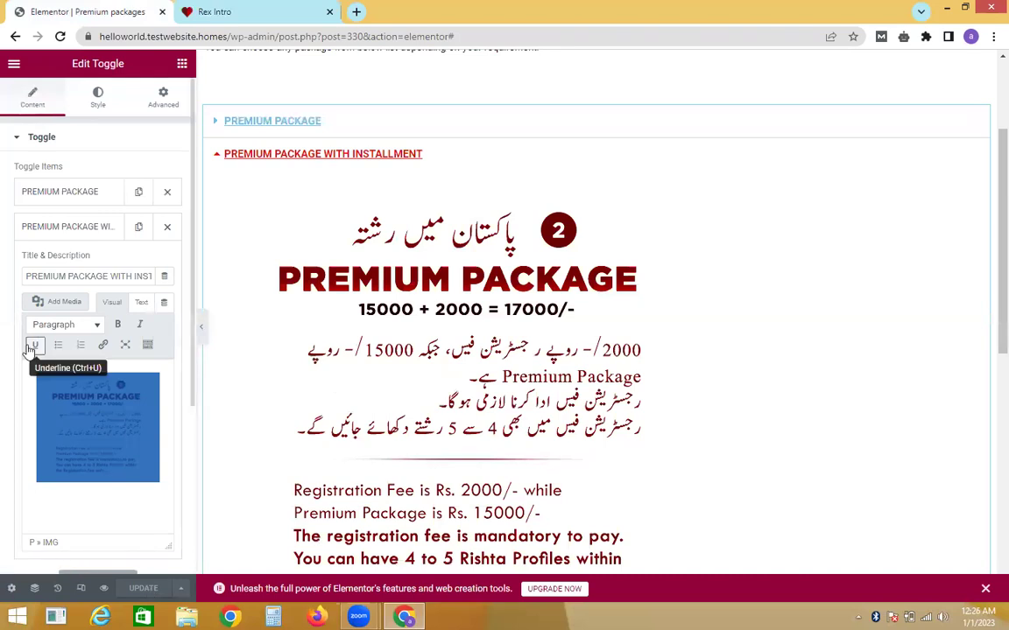
pyautogui.click(14, 66)
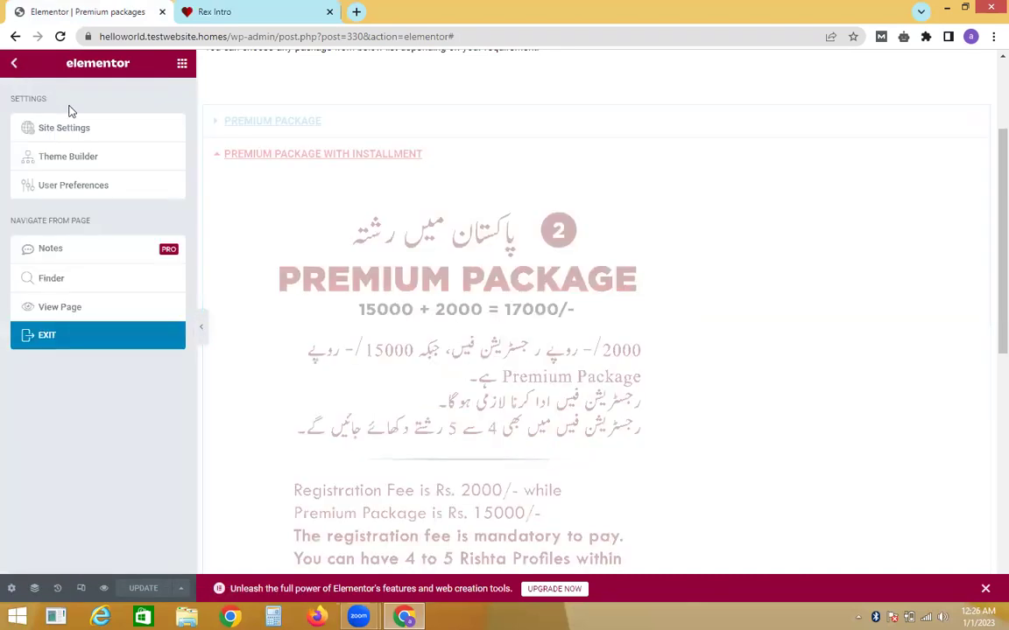
pyautogui.click(69, 337)
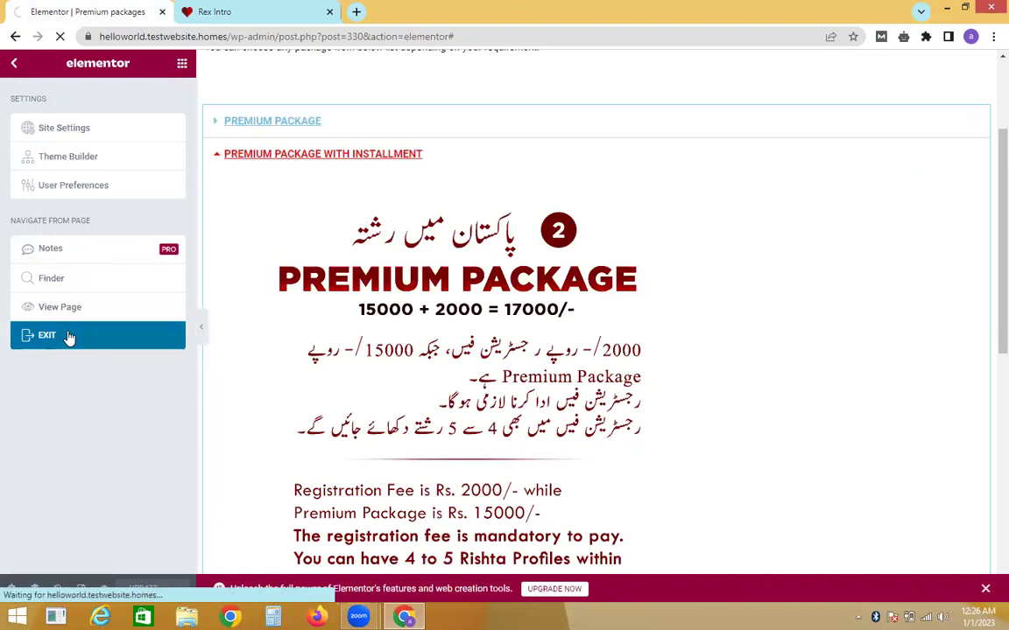
# Add a new WordPress page titled "introduction", modelled on the Rishta Expert Introduction page of shaadee.pk.
pyautogui.click(226, 8)
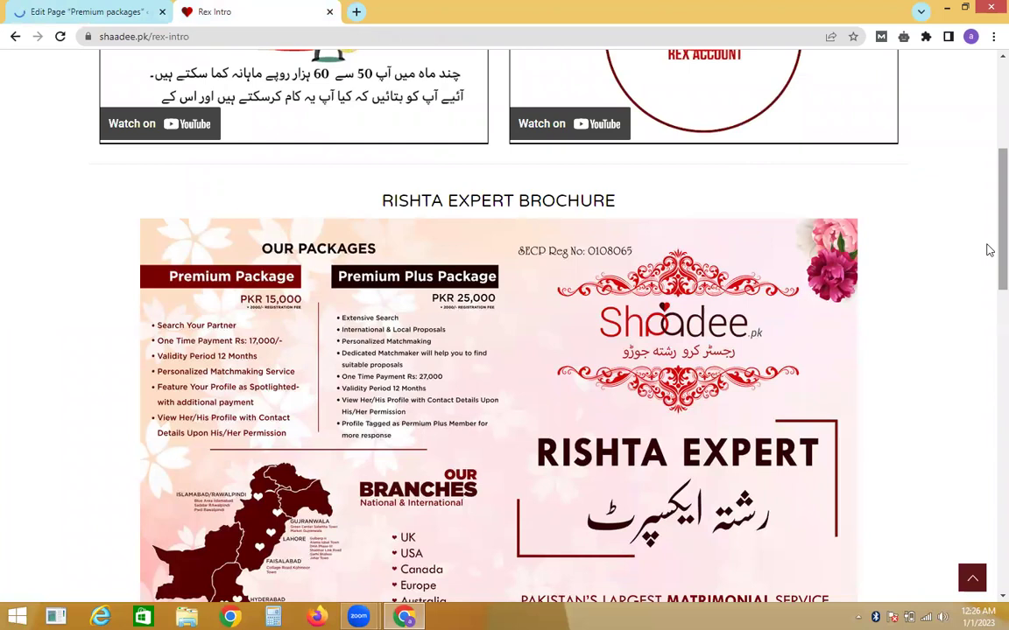
pyautogui.scroll(5, 989, 250)
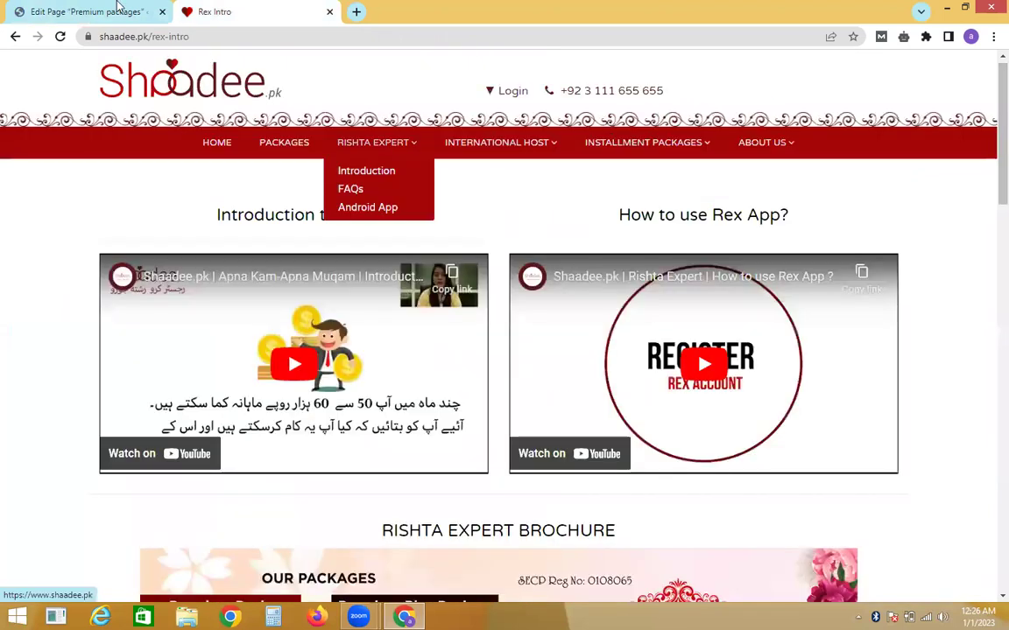
pyautogui.click(118, 7)
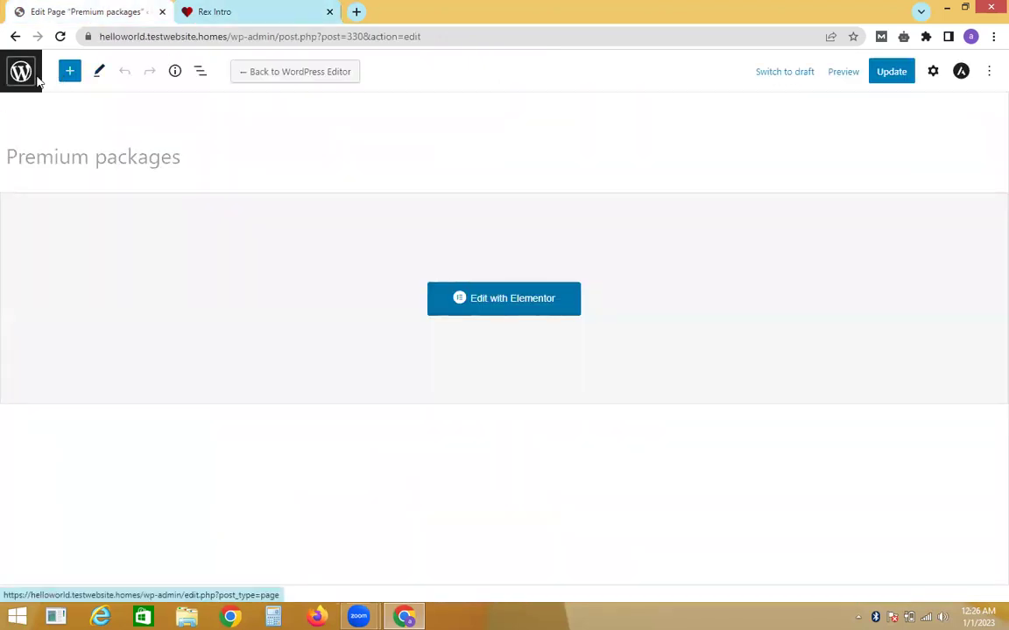
pyautogui.click(35, 79)
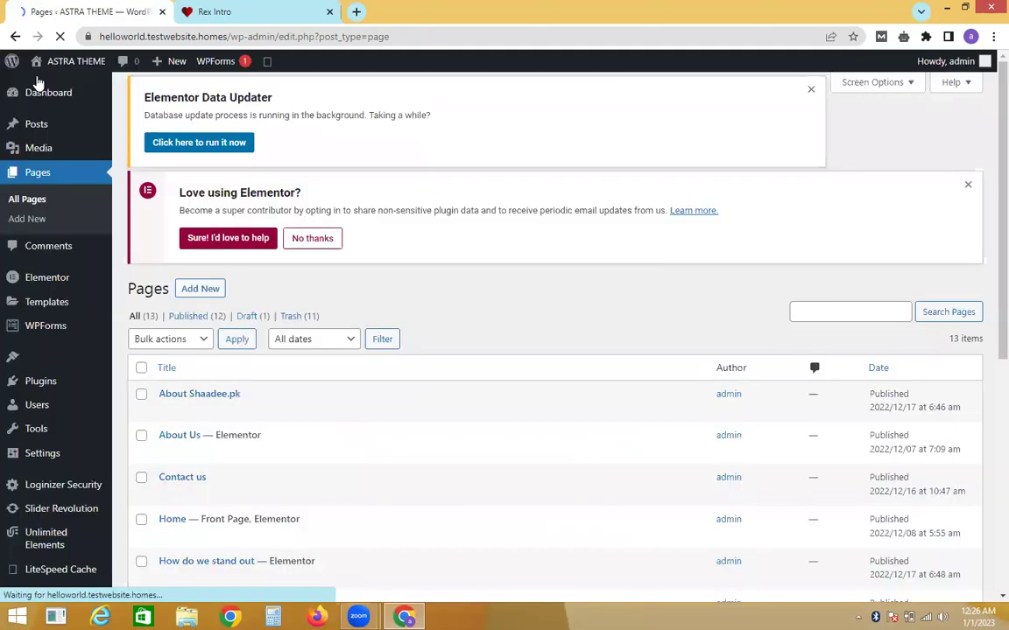
pyautogui.click(31, 217)
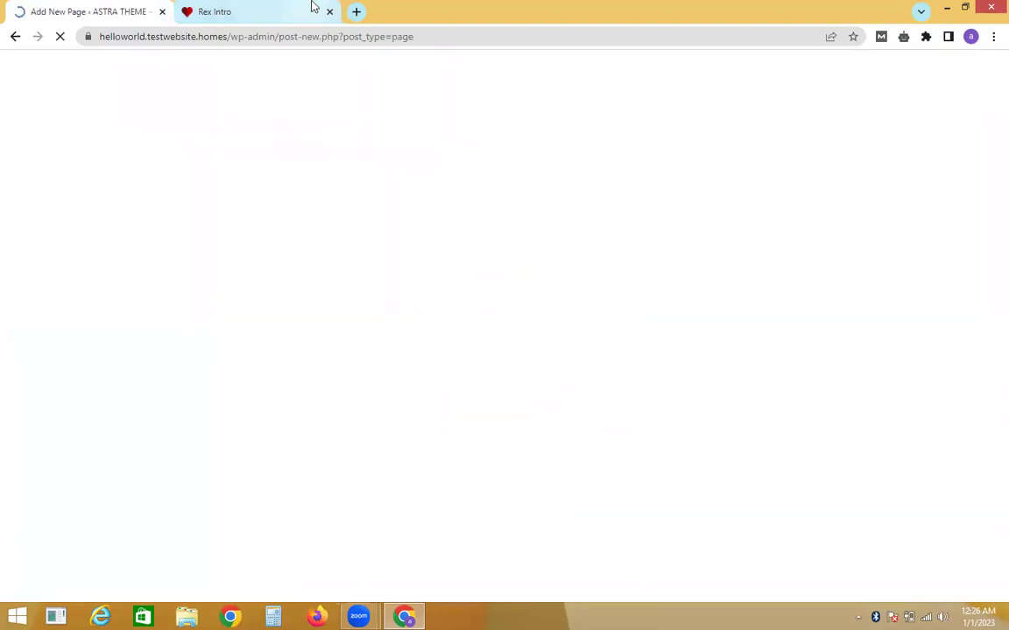
pyautogui.click(313, 7)
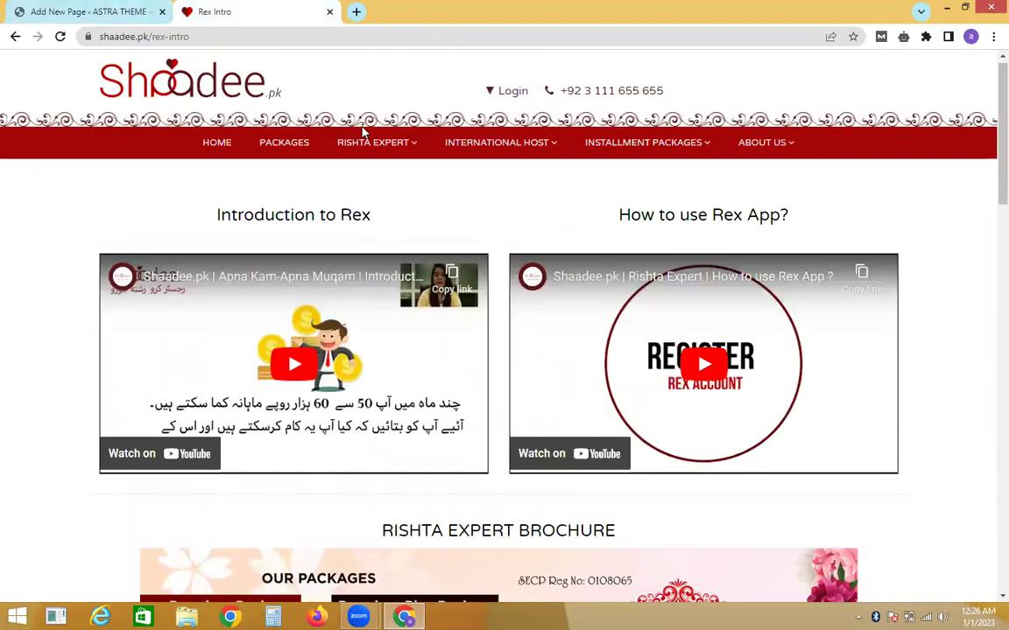
pyautogui.moveTo(358, 155)
pyautogui.click(122, 8)
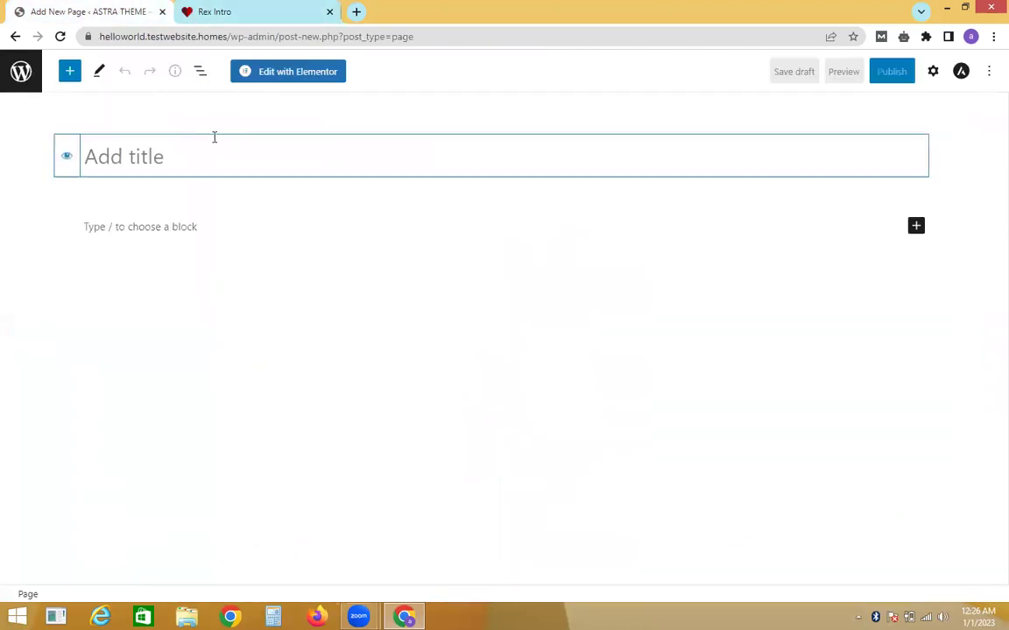
pyautogui.write('introd')
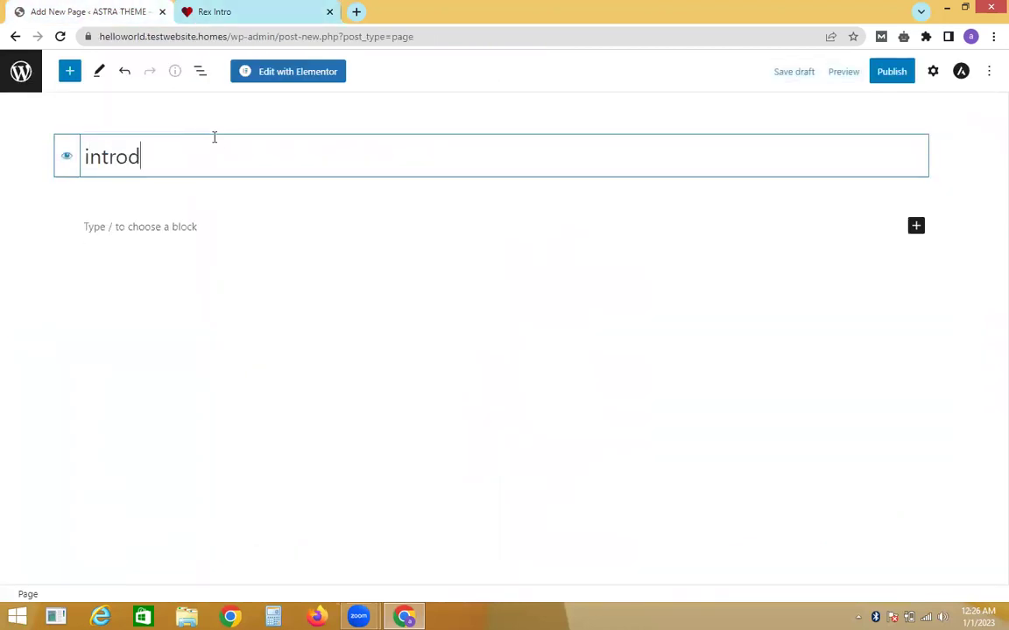
pyautogui.write('ucationion')
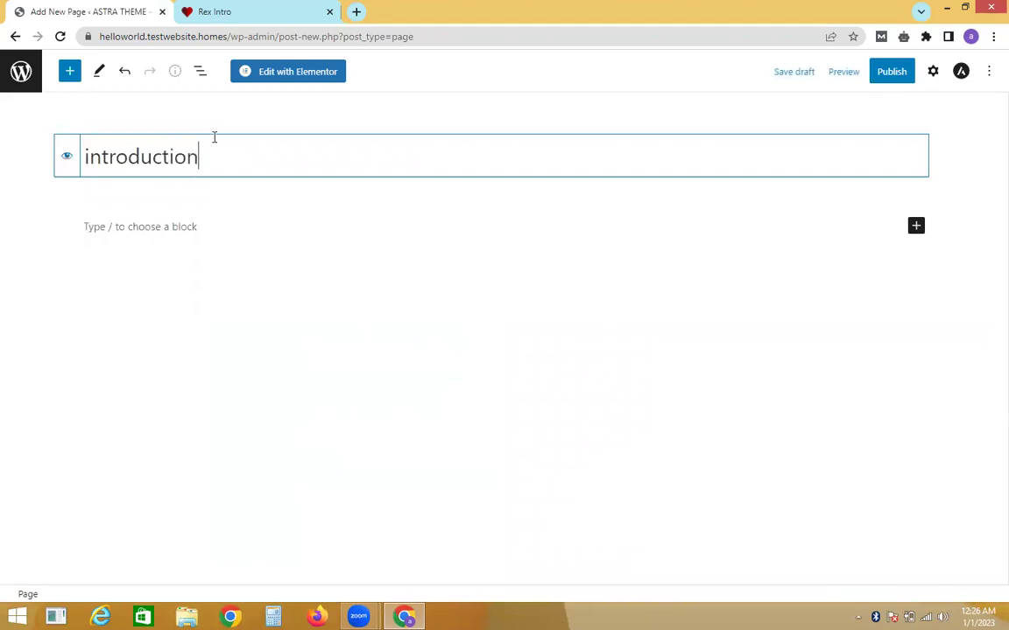
# Publish the introduction page and open it for editing with Elementor.
pyautogui.click(884, 79)
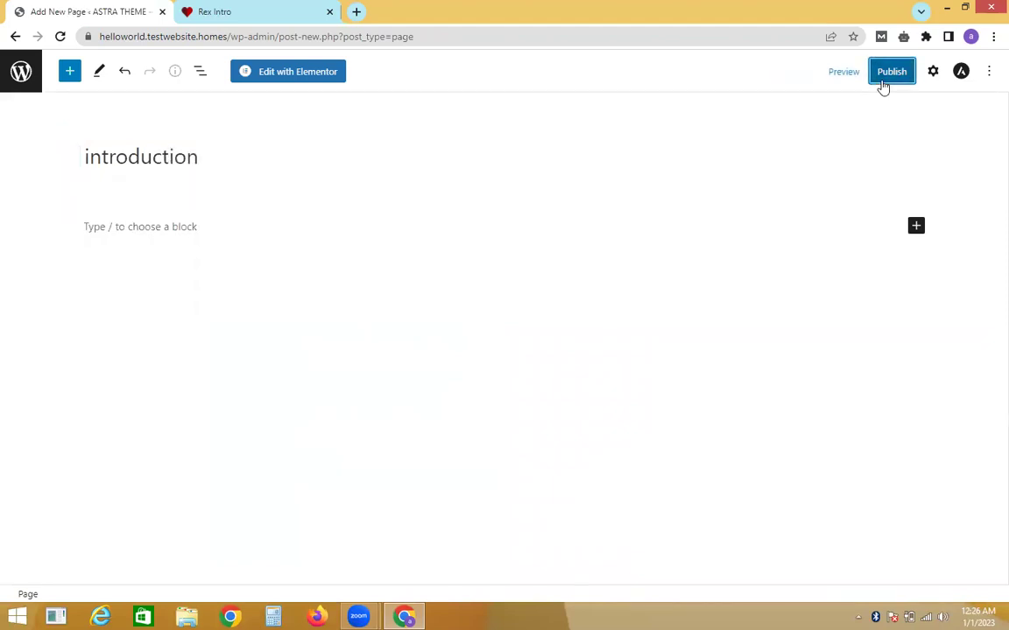
pyautogui.click(883, 82)
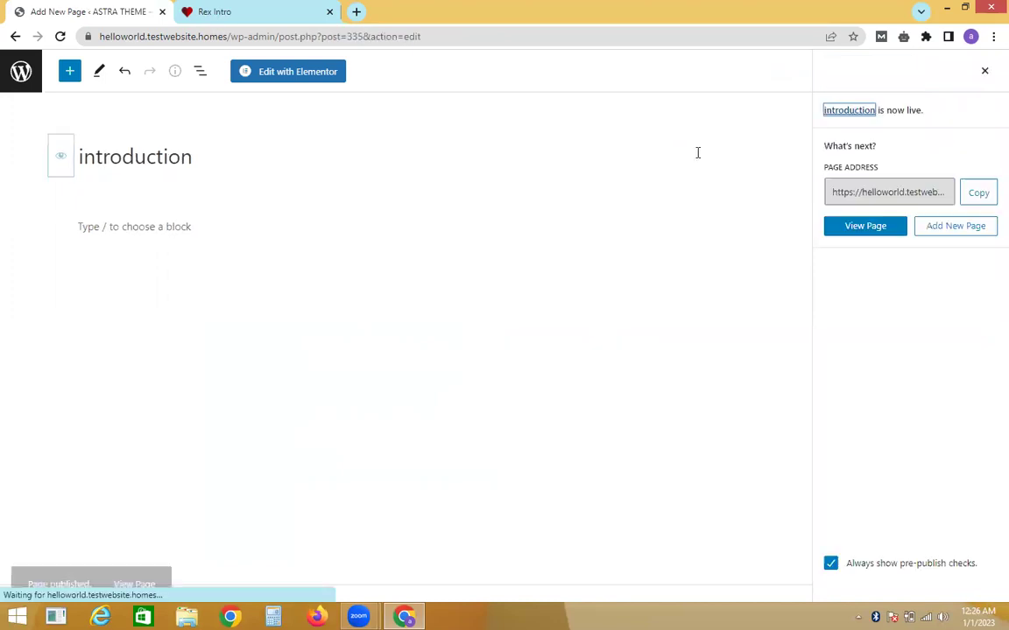
pyautogui.click(302, 71)
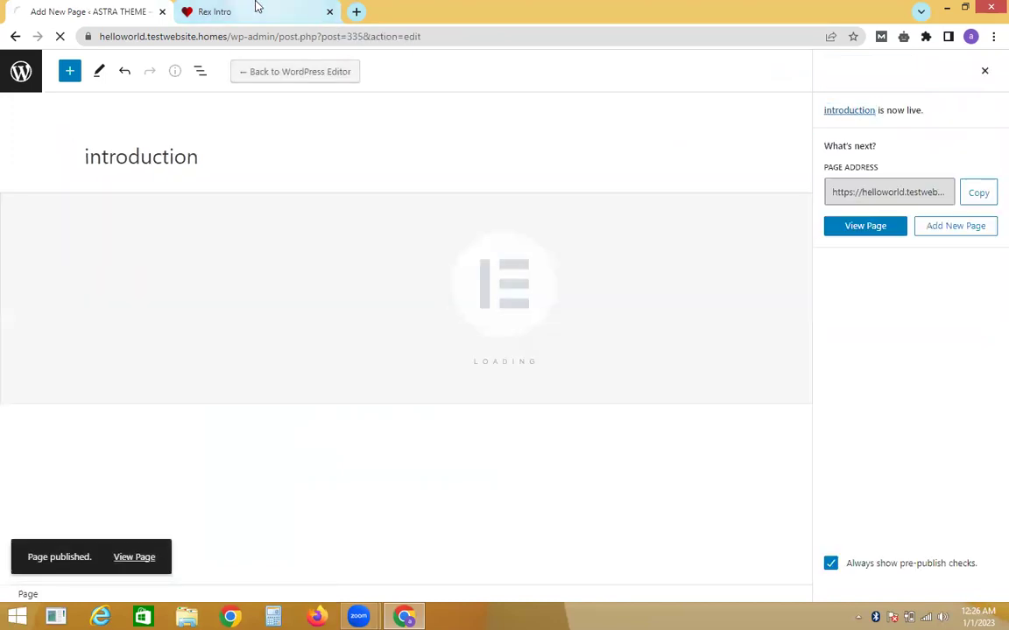
pyautogui.click(254, 9)
pyautogui.click(112, 9)
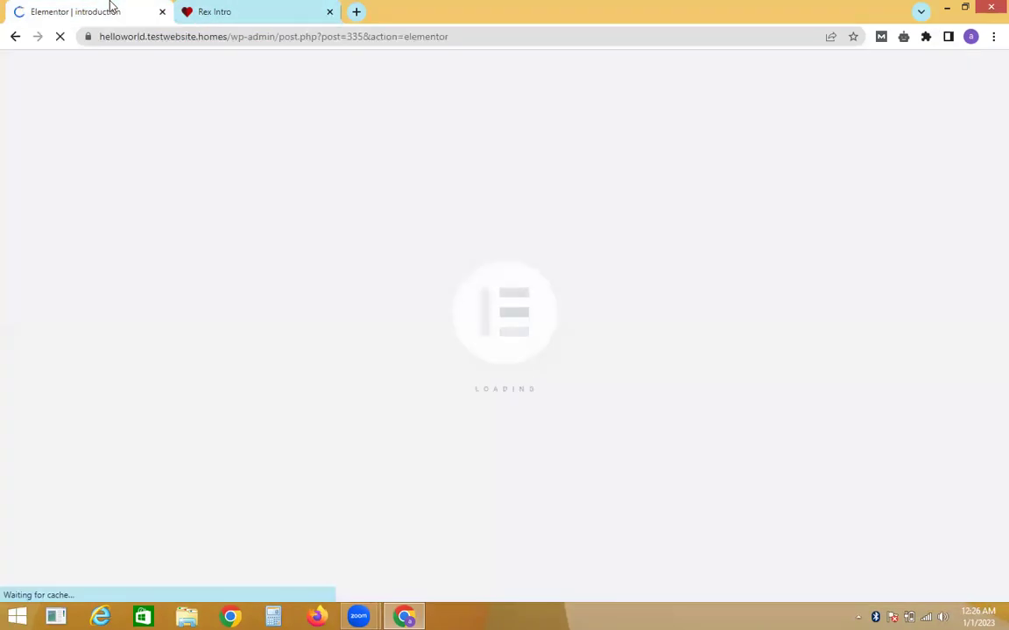
# Add a section with two equal columns to the introduction page, following the two-video layout of the Rex Intro page.
pyautogui.click(188, 9)
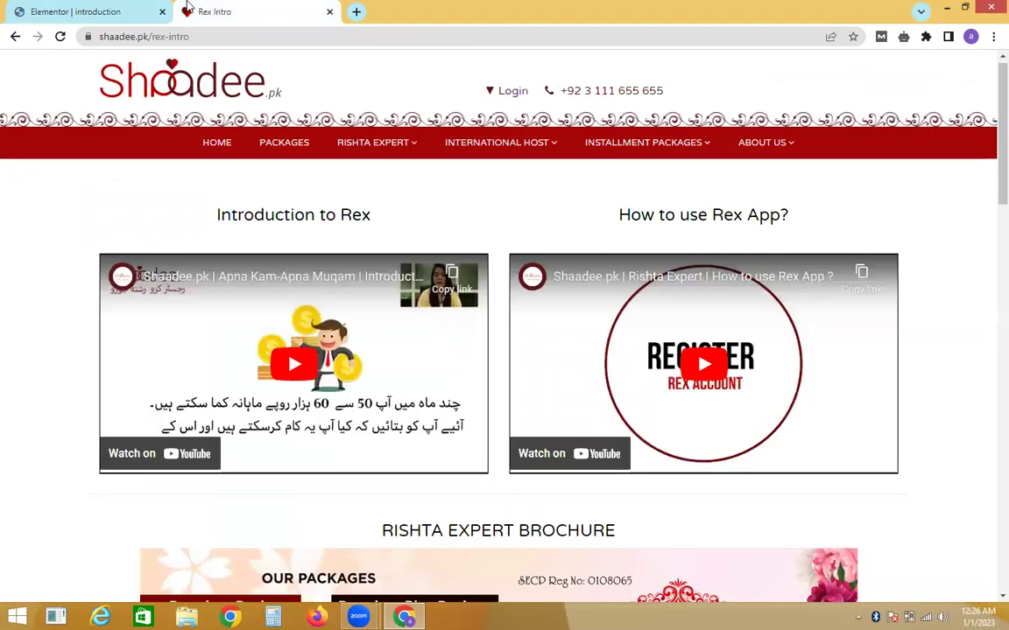
pyautogui.click(87, 11)
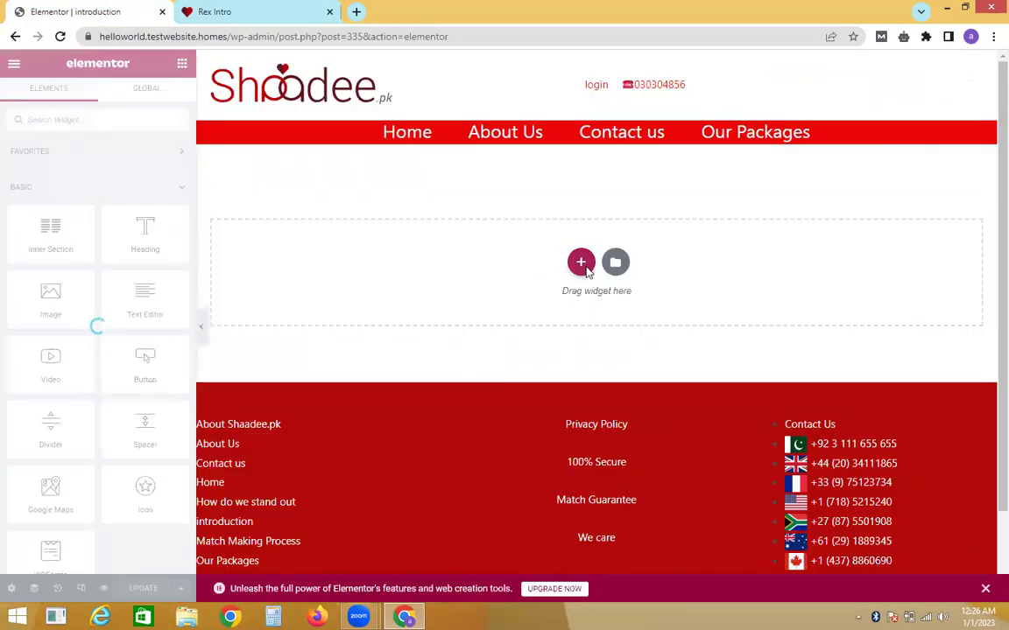
pyautogui.click(582, 264)
pyautogui.click(512, 301)
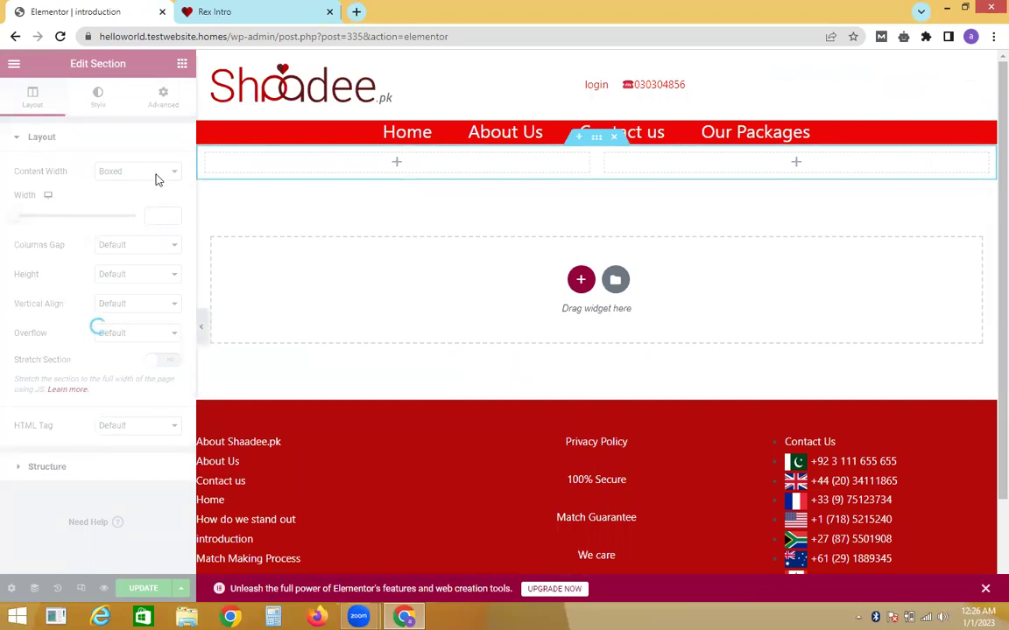
# Check the two-video layout on the Rex Intro page and reload the introduction page's Elementor editor, discarding the unsaved changes.
pyautogui.click(224, 8)
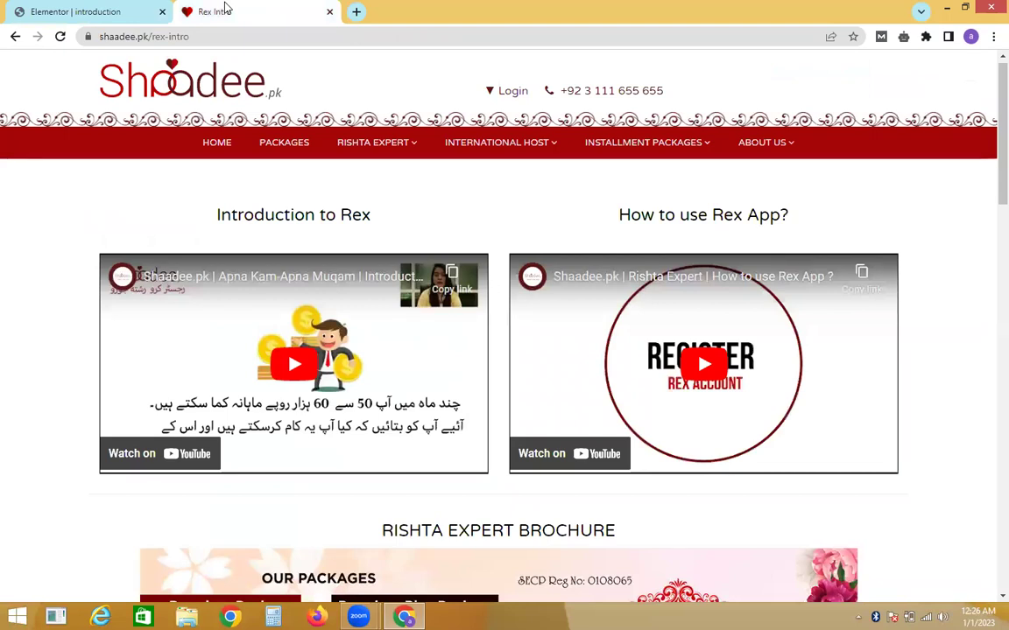
pyautogui.click(134, 9)
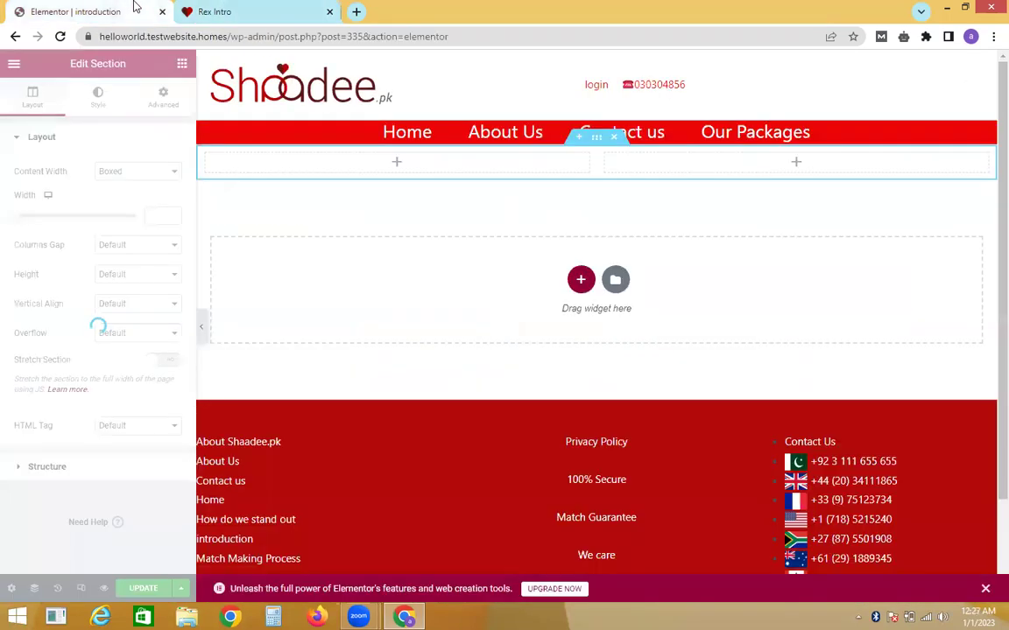
pyautogui.click(396, 165)
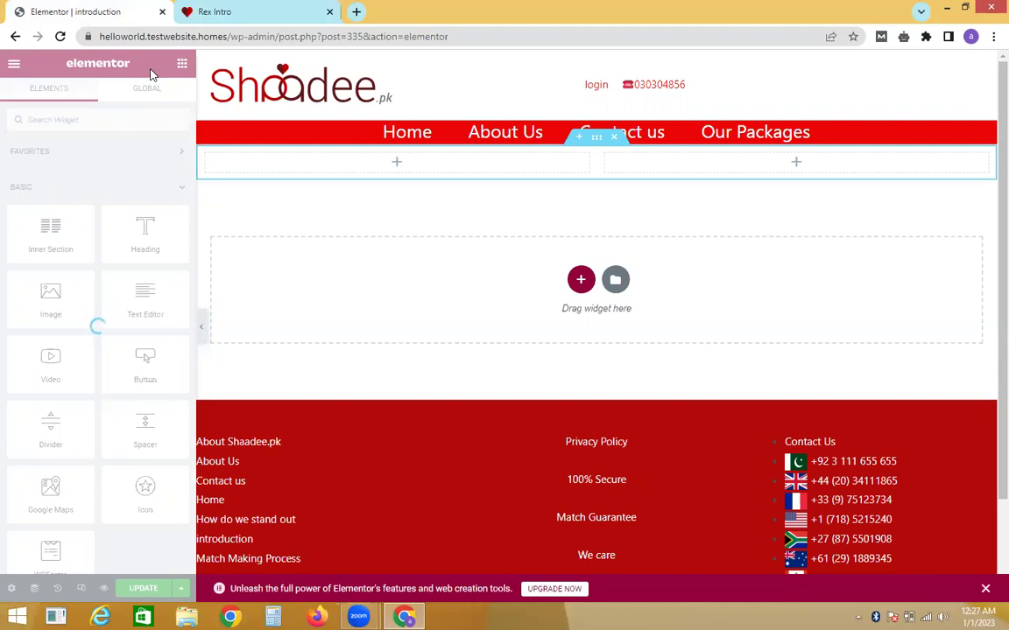
pyautogui.click(61, 39)
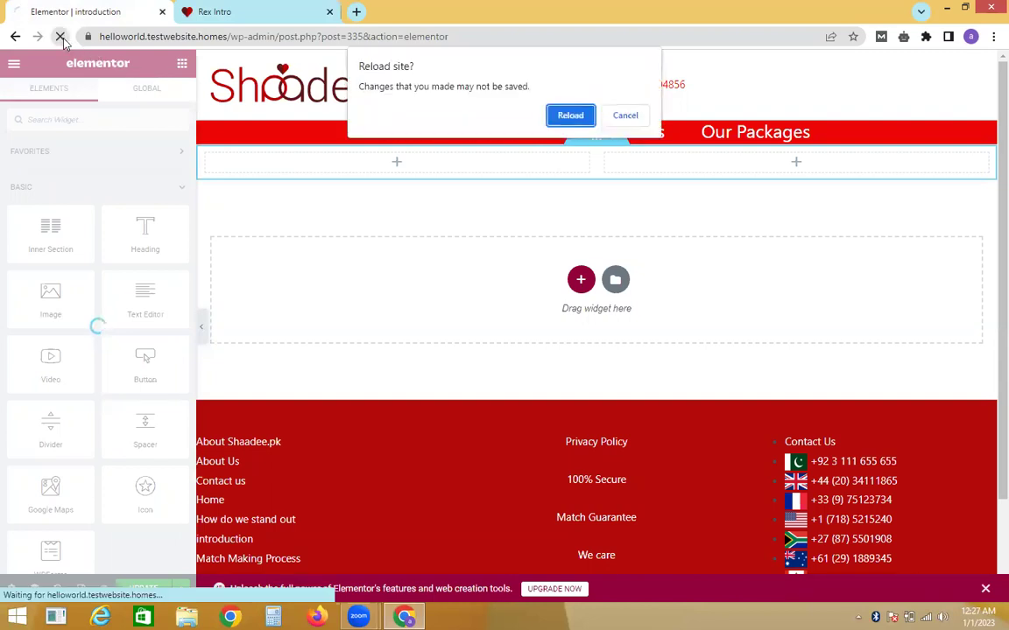
pyautogui.click(564, 115)
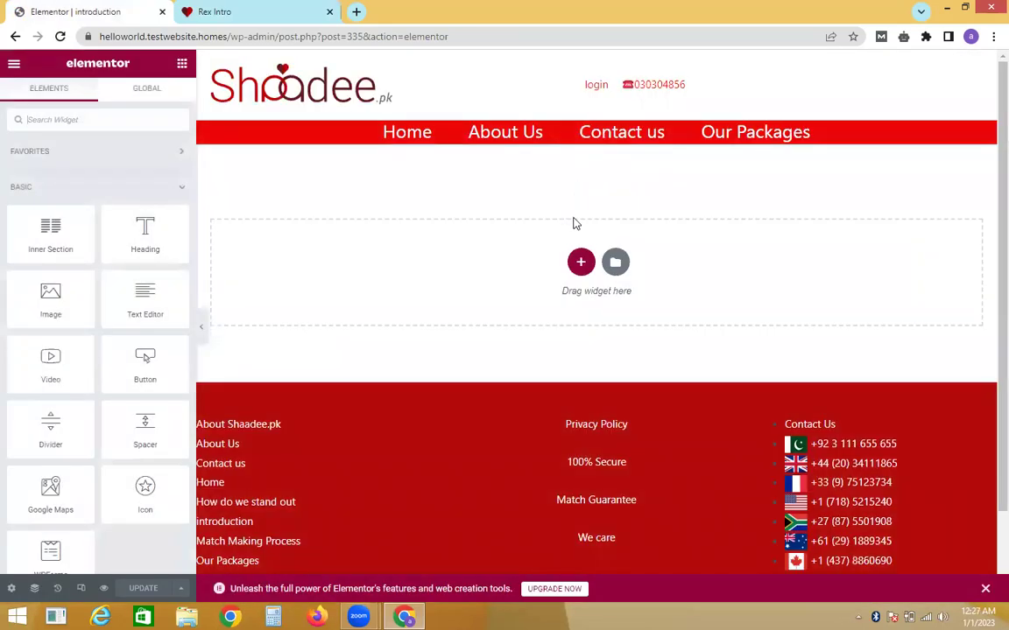
# Add a section with two equal columns to the reloaded introduction page and compare it with the Rex Intro page.
pyautogui.click(581, 258)
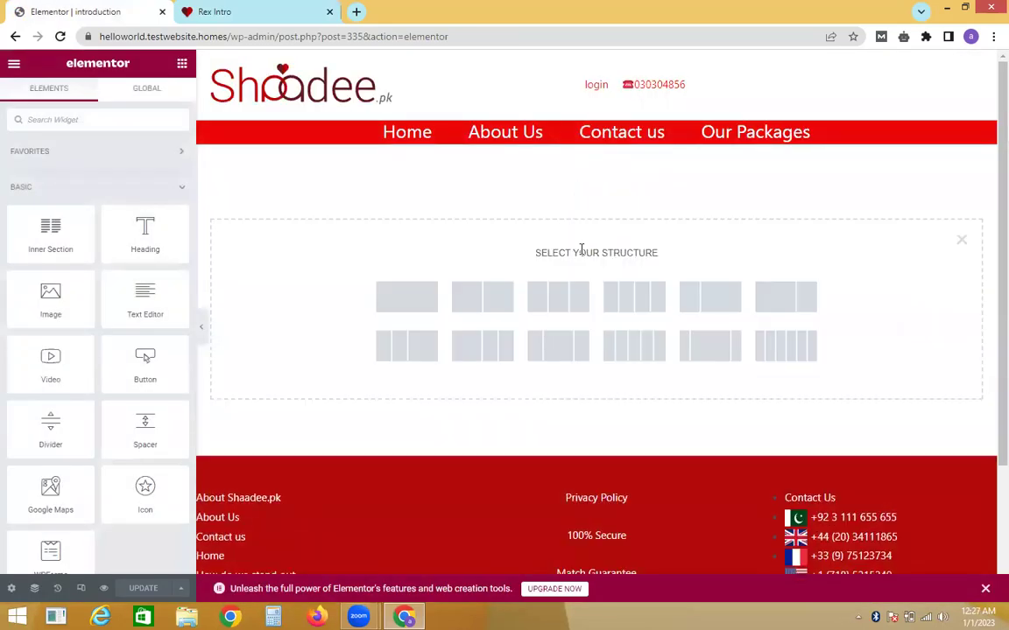
pyautogui.click(482, 293)
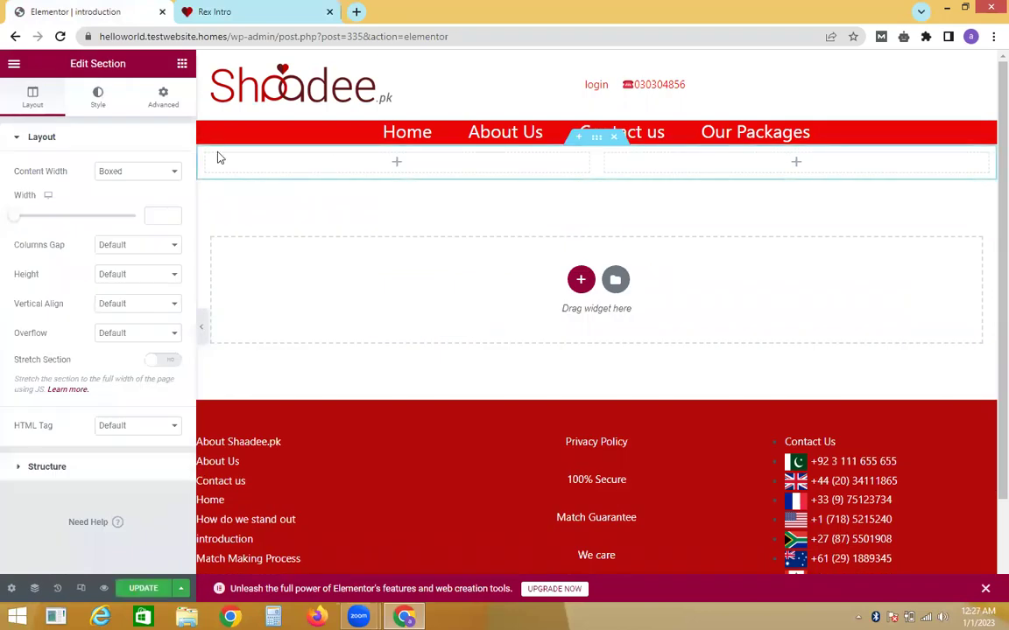
pyautogui.click(232, 11)
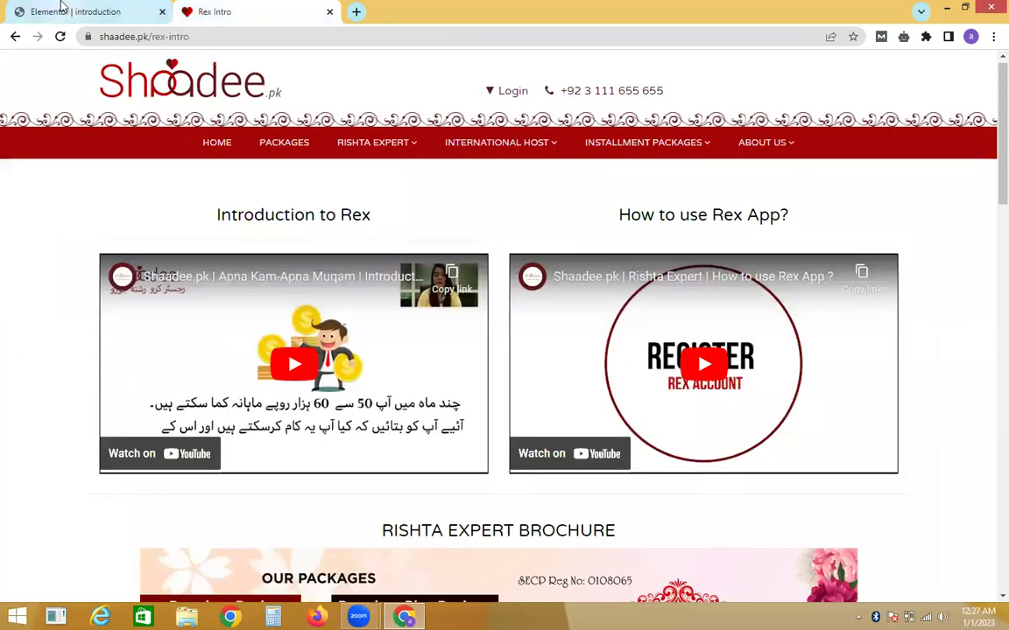